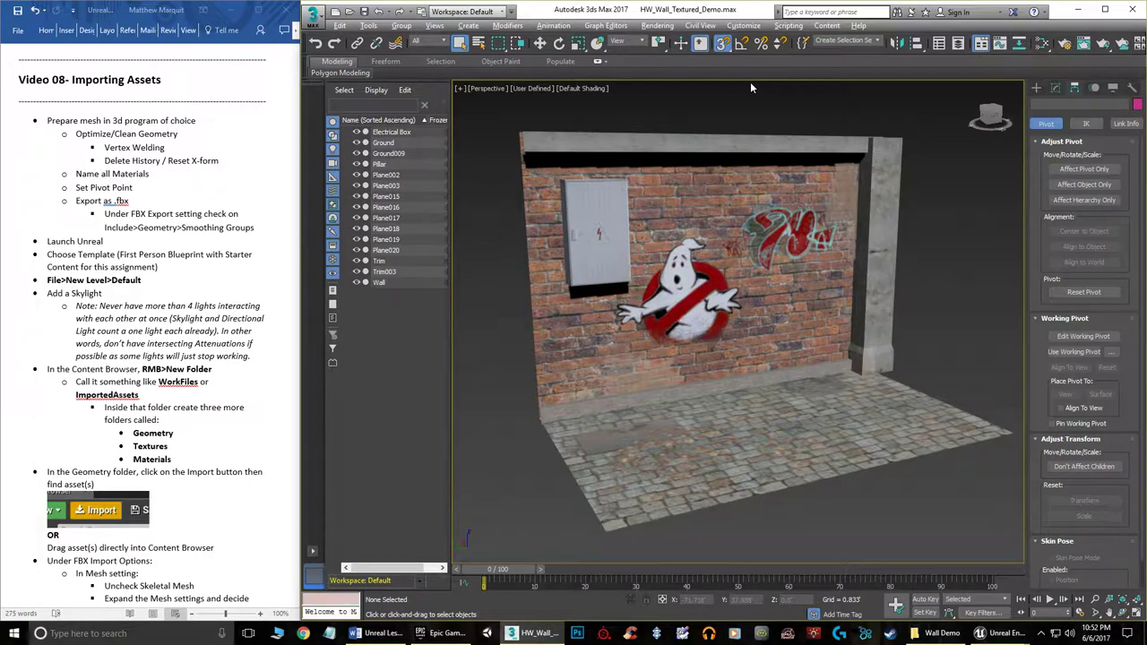
Examine the textured wall scene, from the graffiti decals to the cobblestone ground beside the pillar
{"action": "left_click", "coordinate": [769, 293]}
{"action": "left_click", "coordinate": [690, 292]}
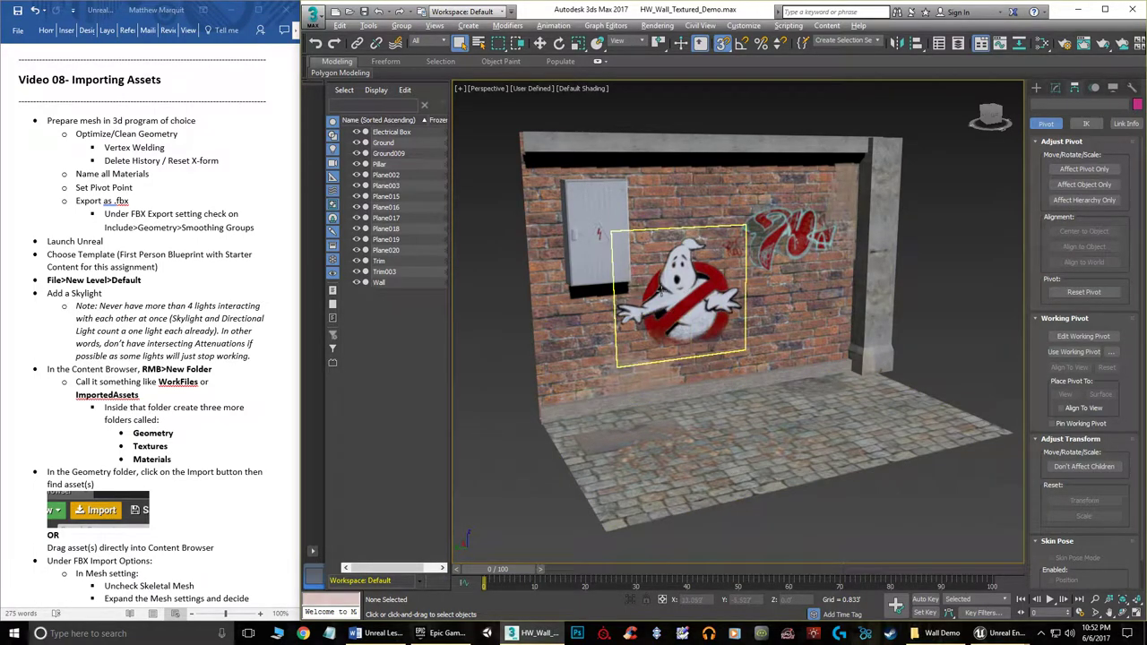
{"action": "left_click", "coordinate": [947, 391]}
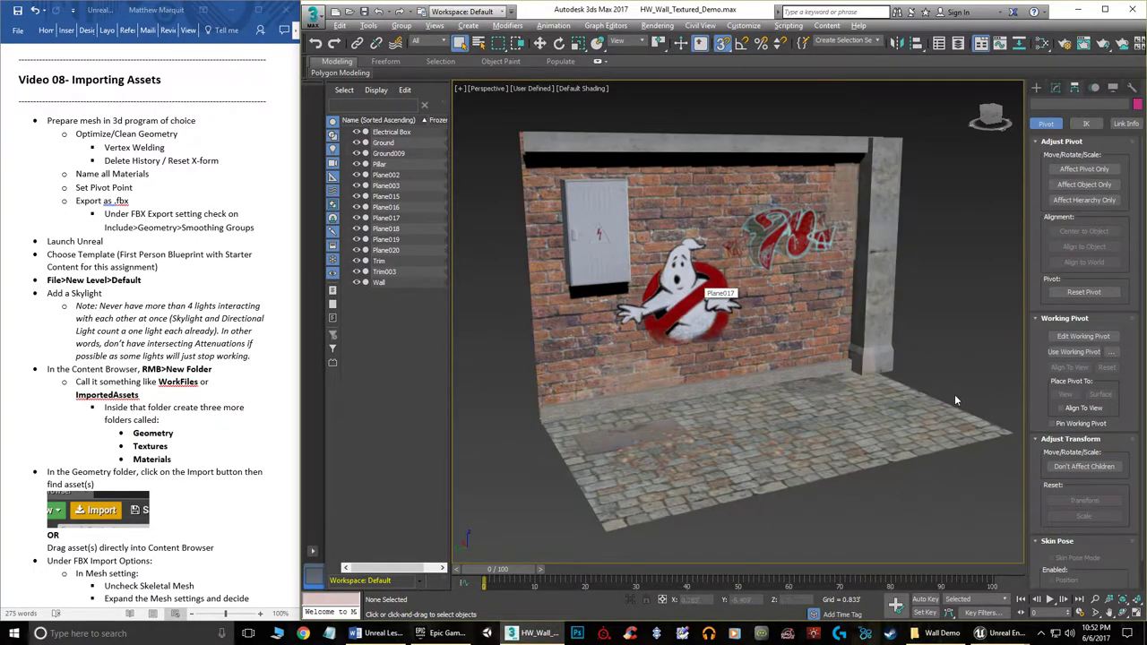
{"action": "middle_click_drag", "start_coordinate": [896, 370], "coordinate": [867, 225], "text": "alt"}
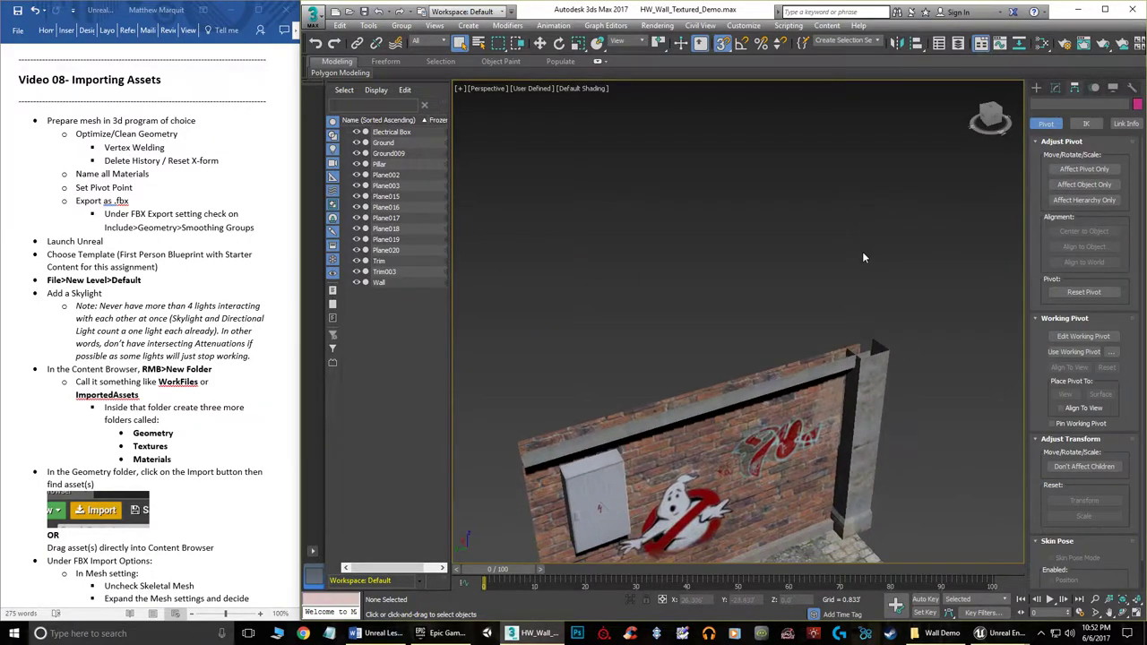
{"action": "middle_click_drag", "start_coordinate": [847, 385], "coordinate": [813, 216]}
{"action": "middle_click_drag", "start_coordinate": [798, 367], "coordinate": [785, 269]}
{"action": "scroll", "coordinate": [784, 269], "scroll_direction": "up", "scroll_amount": 3}
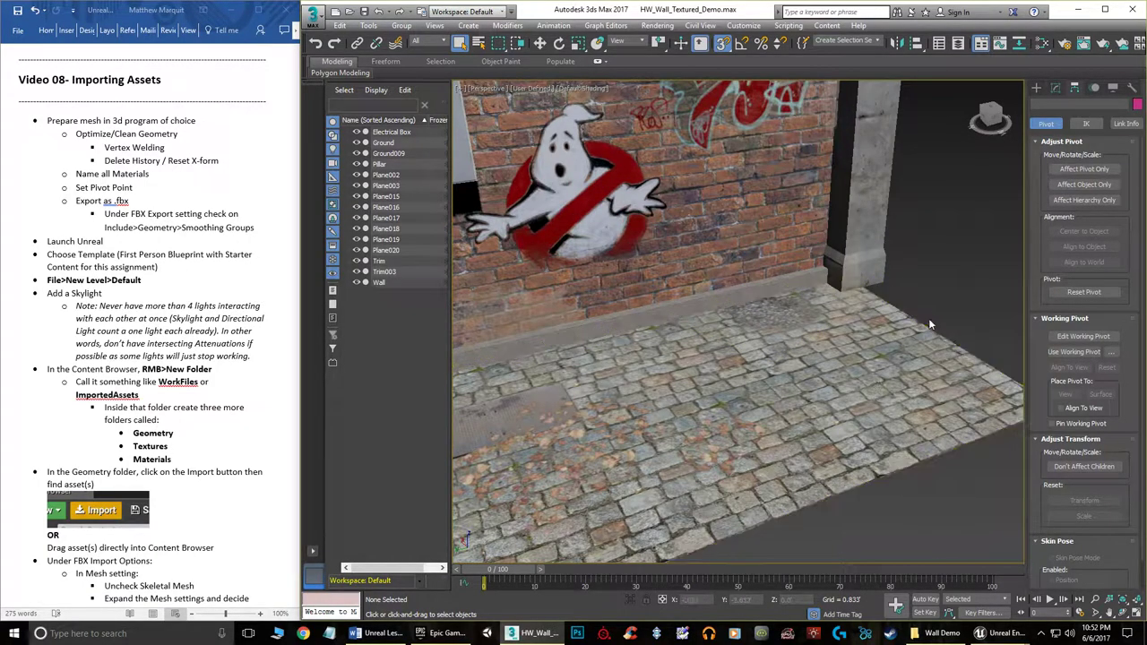
{"action": "left_click", "coordinate": [794, 374]}
{"action": "middle_click_drag", "start_coordinate": [763, 370], "coordinate": [793, 408], "text": "alt"}
Select the gravel decal plane on the ground near the pillar with the Move tool
{"action": "left_click", "coordinate": [779, 302]}
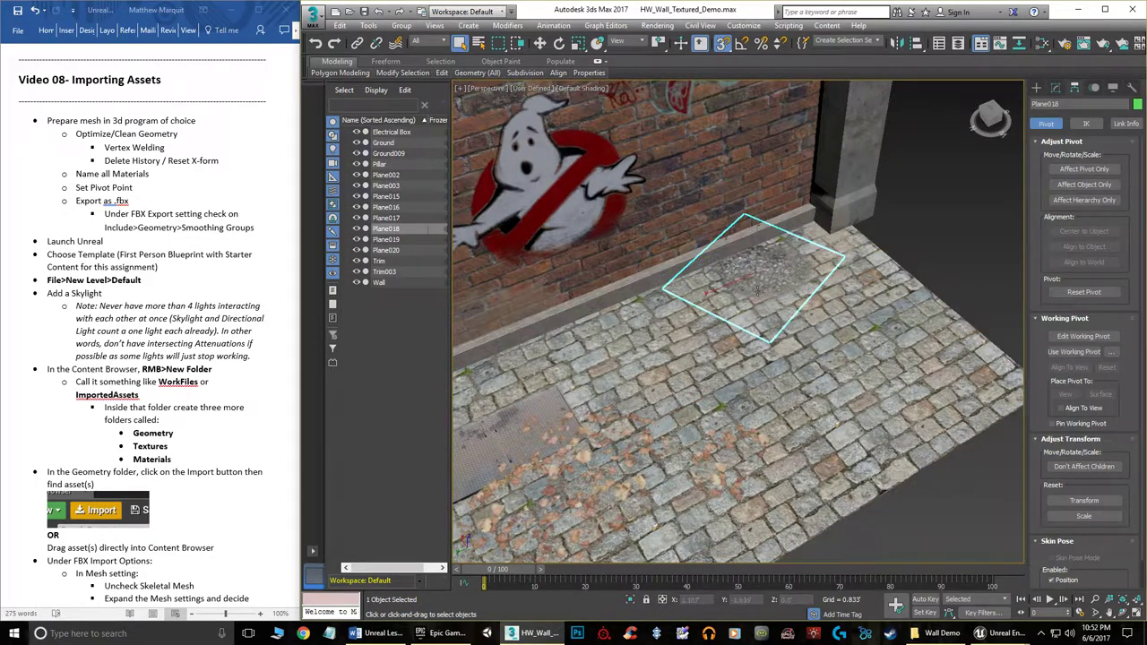
{"action": "left_click", "coordinate": [540, 43]}
{"action": "left_click_drag", "start_coordinate": [733, 268], "coordinate": [757, 260]}
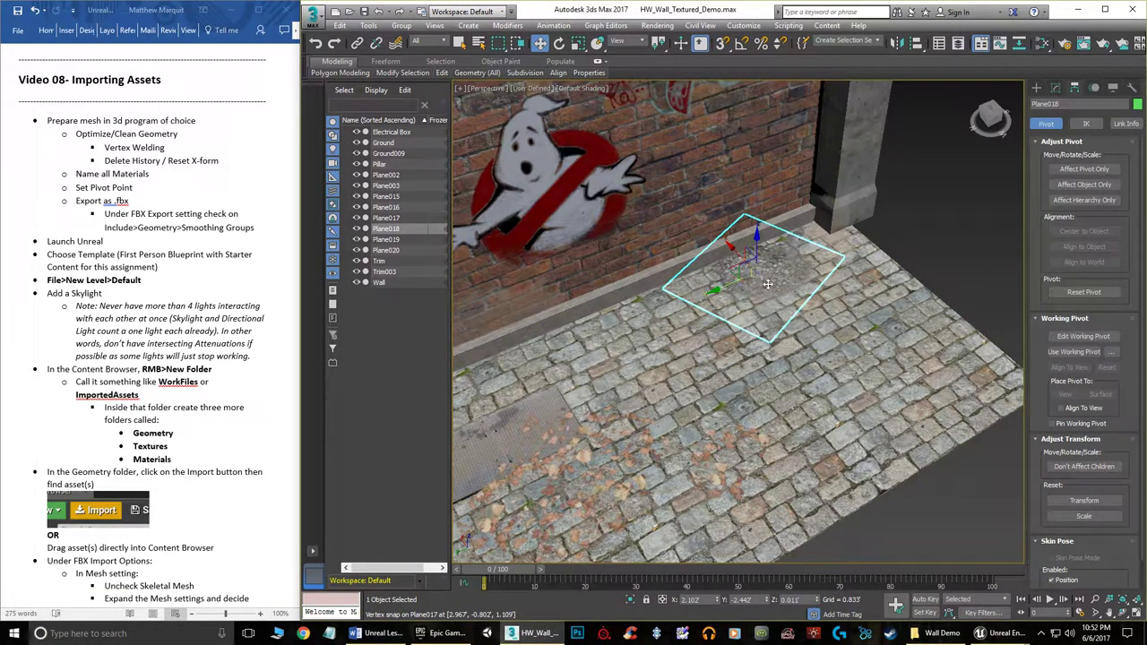
Inspect the decal planes on the ground and brick wall up close, and clear the selection
{"action": "scroll", "coordinate": [752, 282], "scroll_direction": "up", "scroll_amount": 5}
{"action": "scroll", "coordinate": [753, 281], "scroll_direction": "down", "scroll_amount": 3}
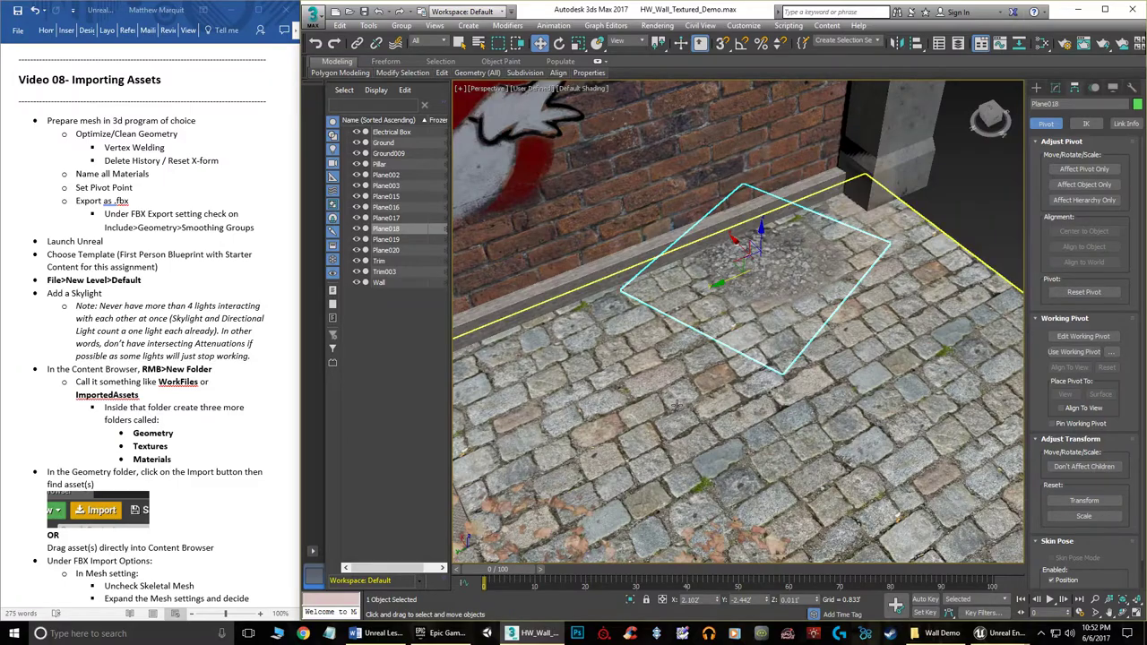
{"action": "middle_click_drag", "start_coordinate": [692, 365], "coordinate": [791, 229]}
{"action": "middle_click_drag", "start_coordinate": [475, 336], "coordinate": [675, 266]}
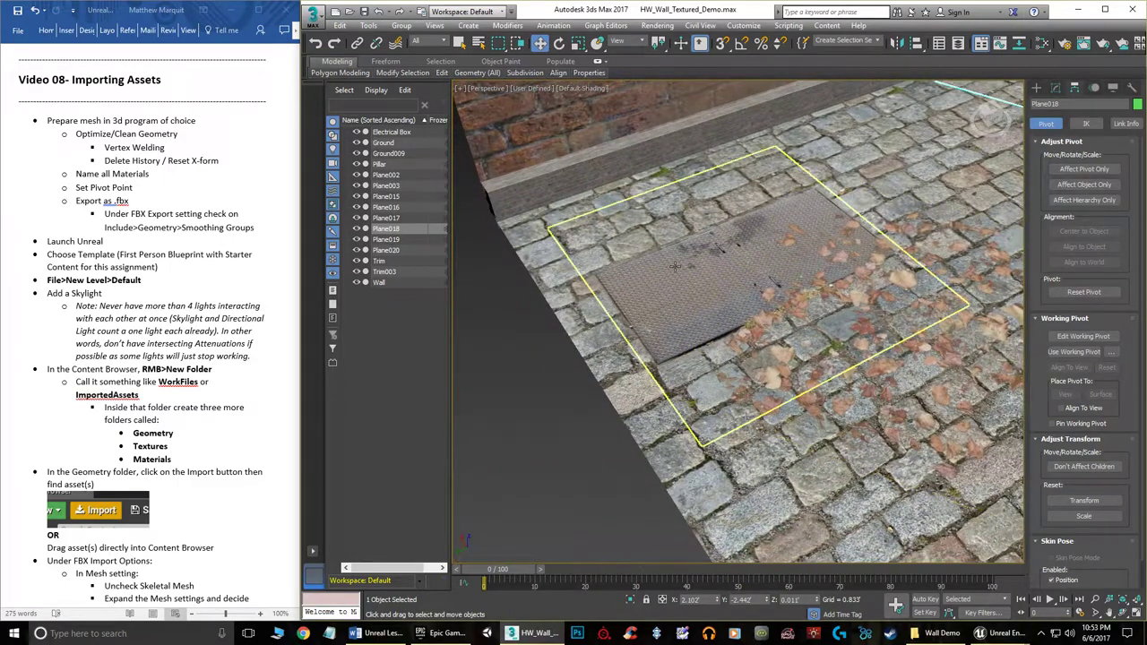
{"action": "middle_click_drag", "start_coordinate": [796, 236], "coordinate": [724, 379]}
{"action": "scroll", "coordinate": [761, 295], "scroll_direction": "down", "scroll_amount": 3}
{"action": "middle_click_drag", "start_coordinate": [797, 246], "coordinate": [681, 376]}
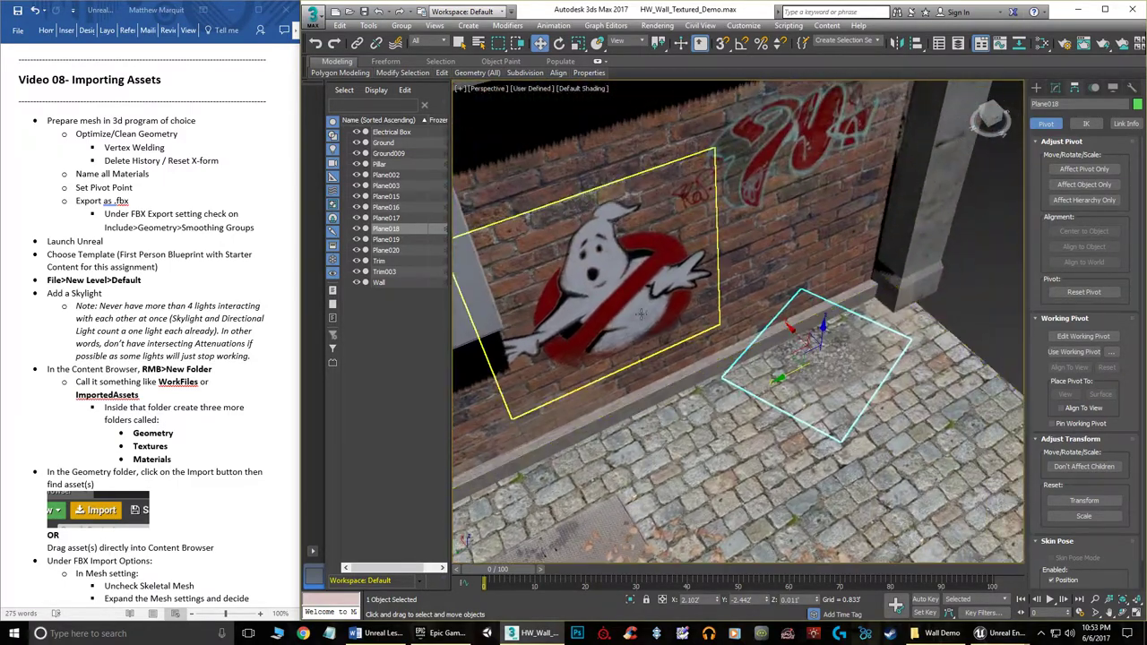
{"action": "middle_click_drag", "start_coordinate": [813, 172], "coordinate": [612, 330]}
{"action": "middle_click_drag", "start_coordinate": [627, 370], "coordinate": [752, 260]}
{"action": "middle_click_drag", "start_coordinate": [794, 297], "coordinate": [886, 412]}
{"action": "scroll", "coordinate": [887, 413], "scroll_direction": "down", "scroll_amount": 3}
{"action": "middle_click_drag", "start_coordinate": [817, 330], "coordinate": [790, 322]}
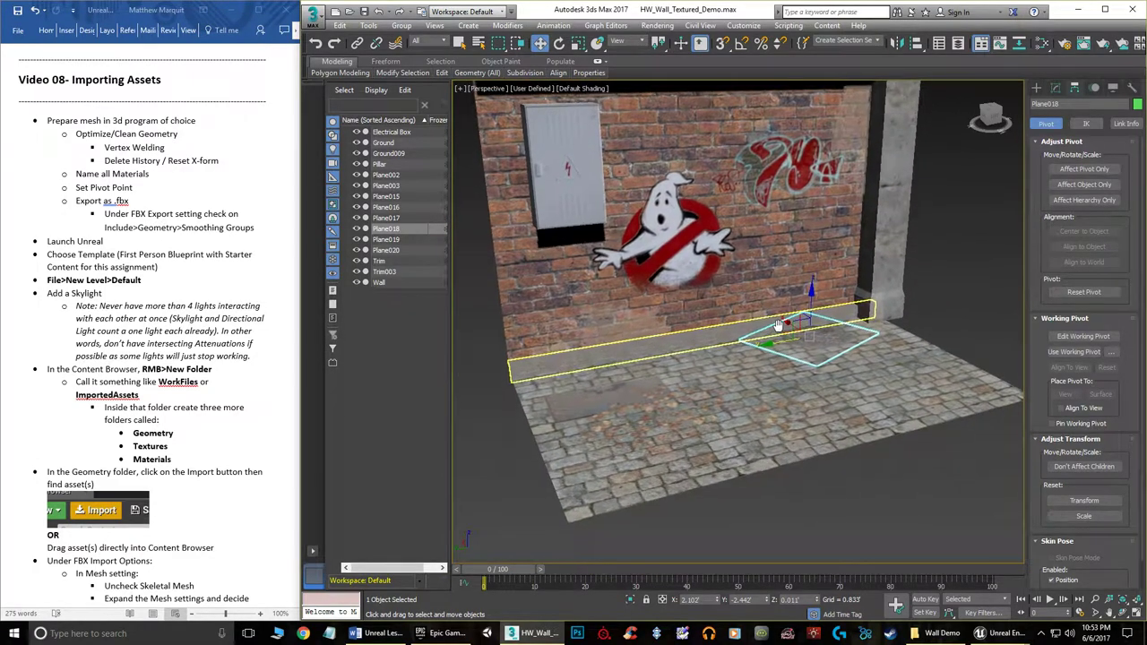
{"action": "left_click", "coordinate": [976, 289]}
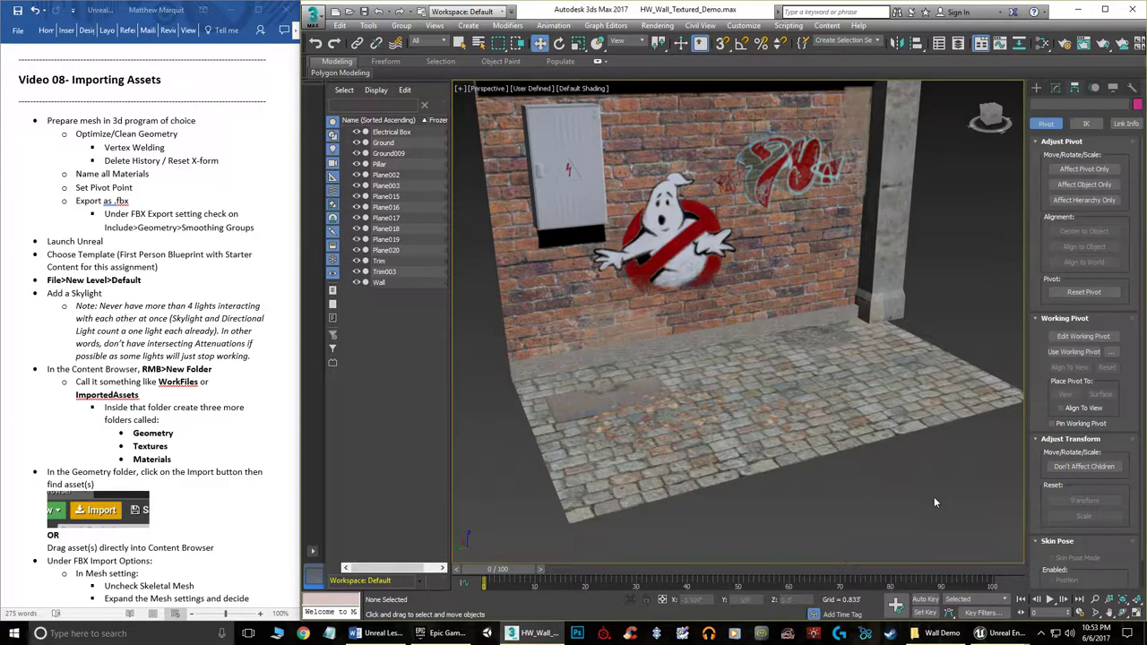
{"action": "middle_click_drag", "start_coordinate": [922, 489], "coordinate": [925, 508]}
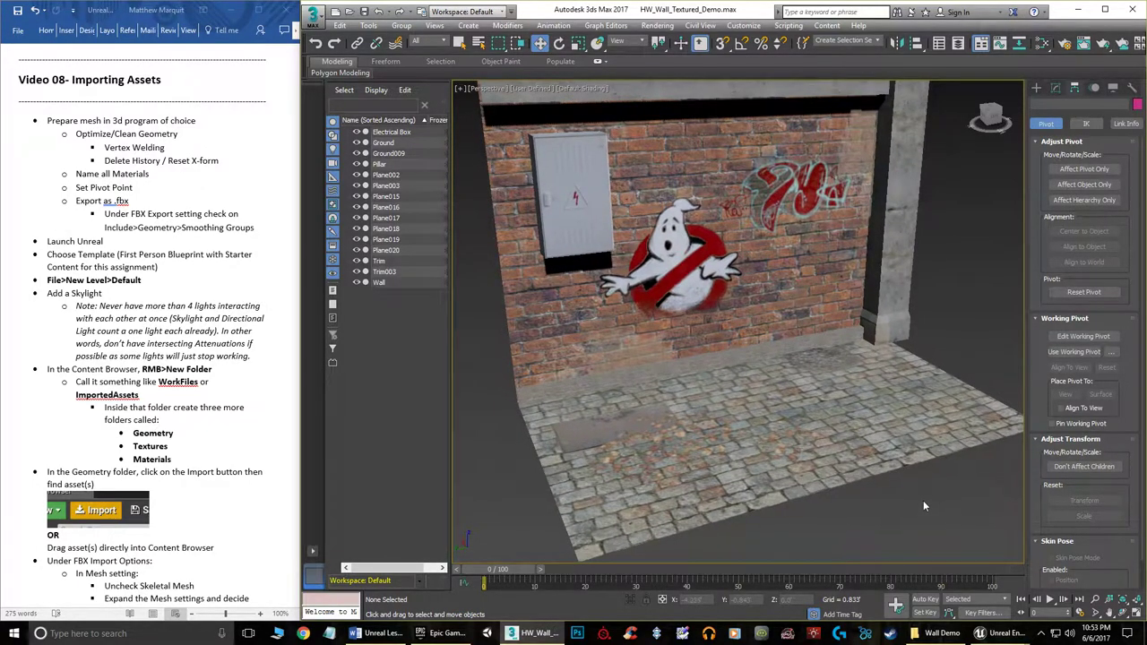
{"action": "left_click", "coordinate": [920, 489]}
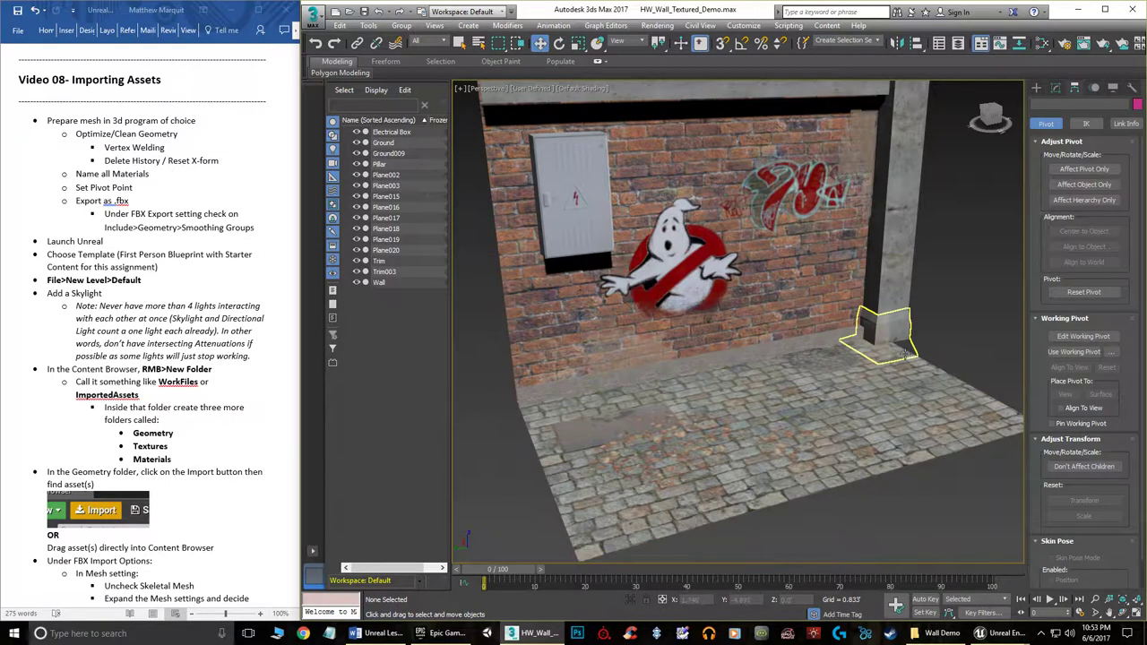
{"action": "scroll", "coordinate": [934, 389], "scroll_direction": "down", "scroll_amount": 3}
{"action": "middle_click_drag", "start_coordinate": [933, 391], "coordinate": [875, 392]}
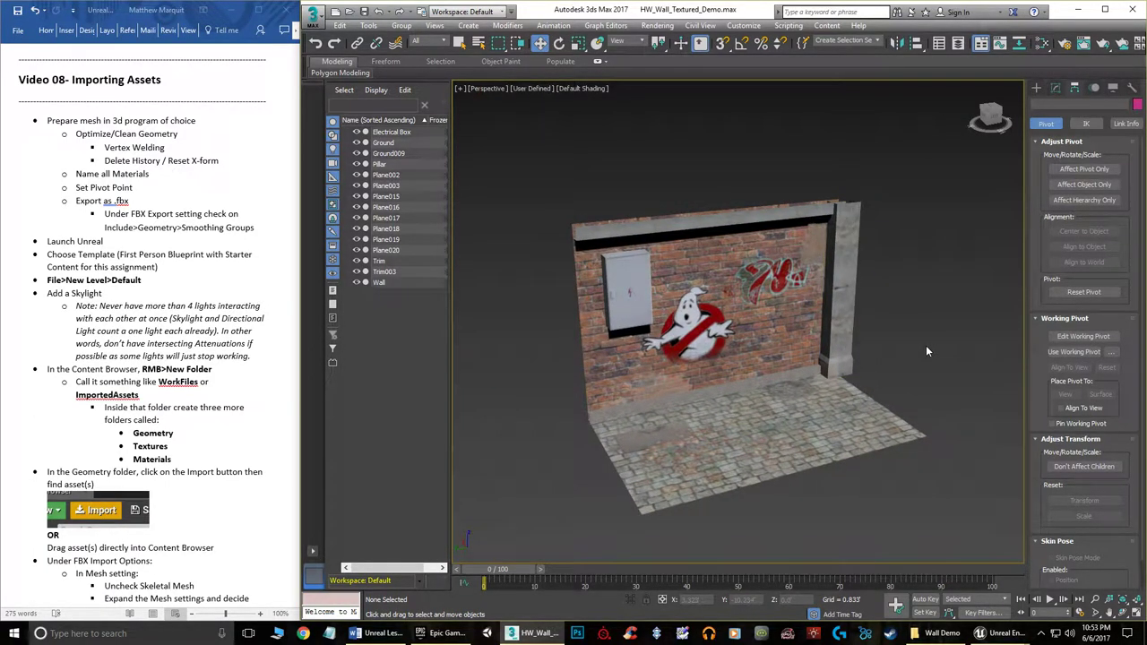
{"action": "middle_click_drag", "start_coordinate": [920, 342], "coordinate": [916, 347]}
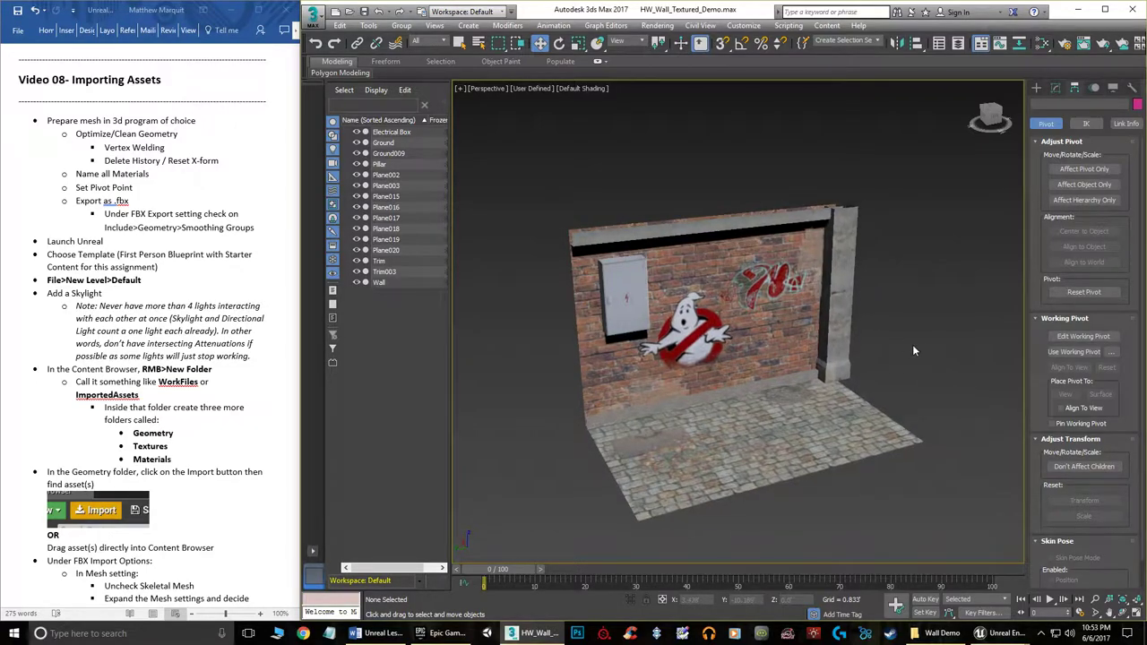
{"action": "scroll", "coordinate": [892, 345], "scroll_direction": "up", "scroll_amount": 6}
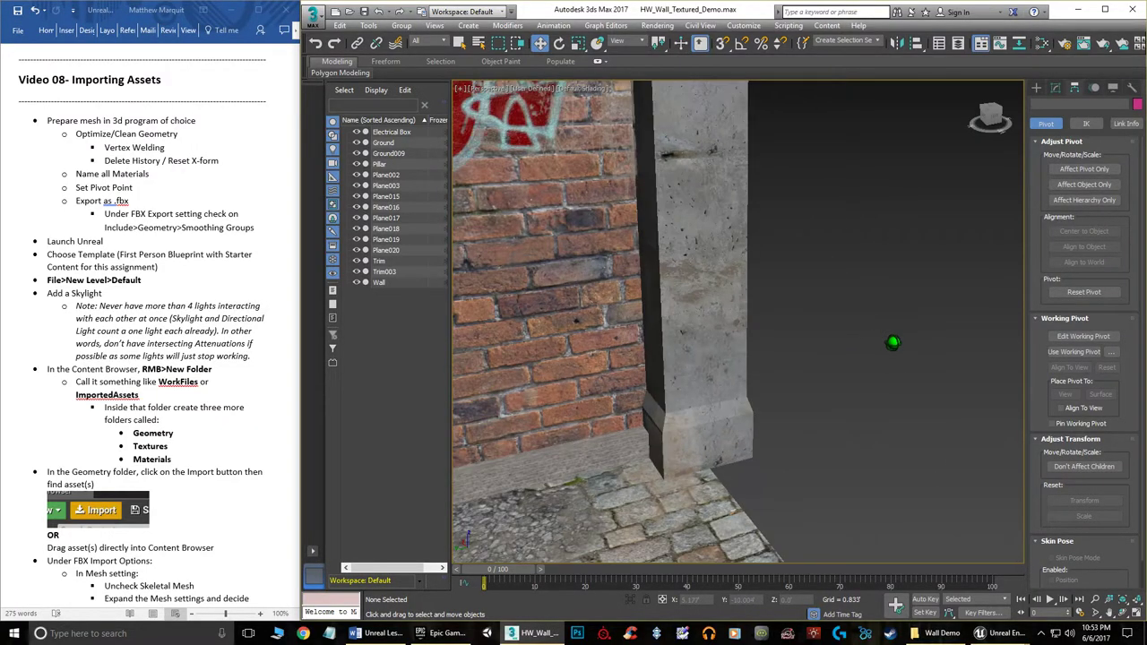
{"action": "scroll", "coordinate": [892, 343], "scroll_direction": "down", "scroll_amount": 4}
{"action": "middle_click_drag", "start_coordinate": [892, 343], "coordinate": [965, 290]}
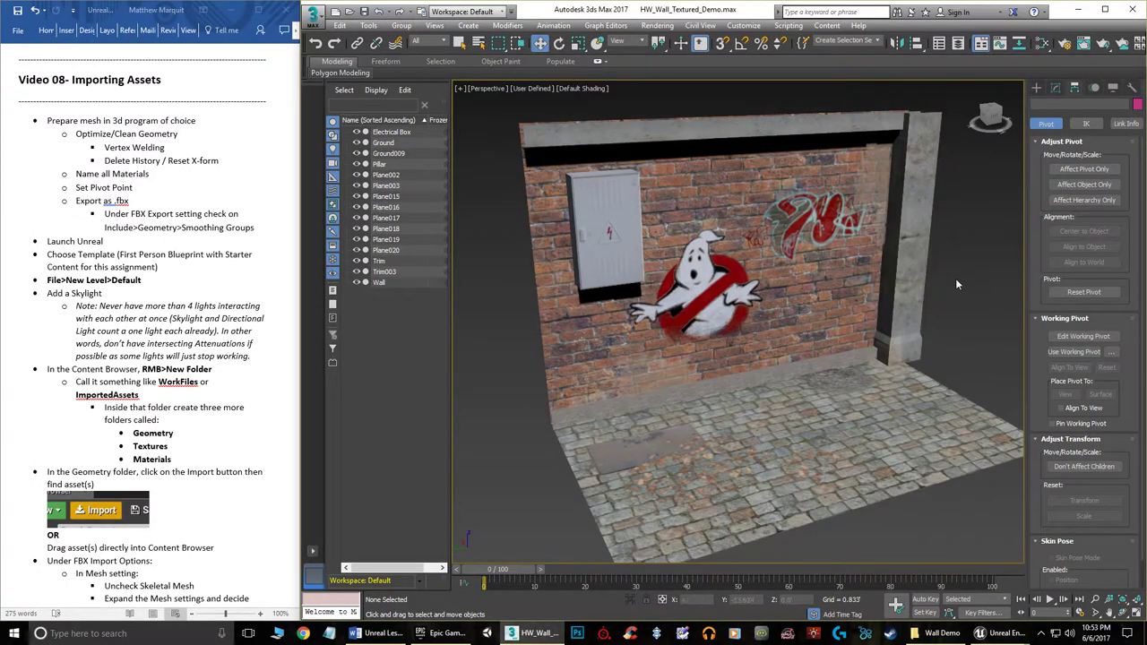
Apply Reset XForm to the concrete pillar
{"action": "left_click", "coordinate": [912, 235]}
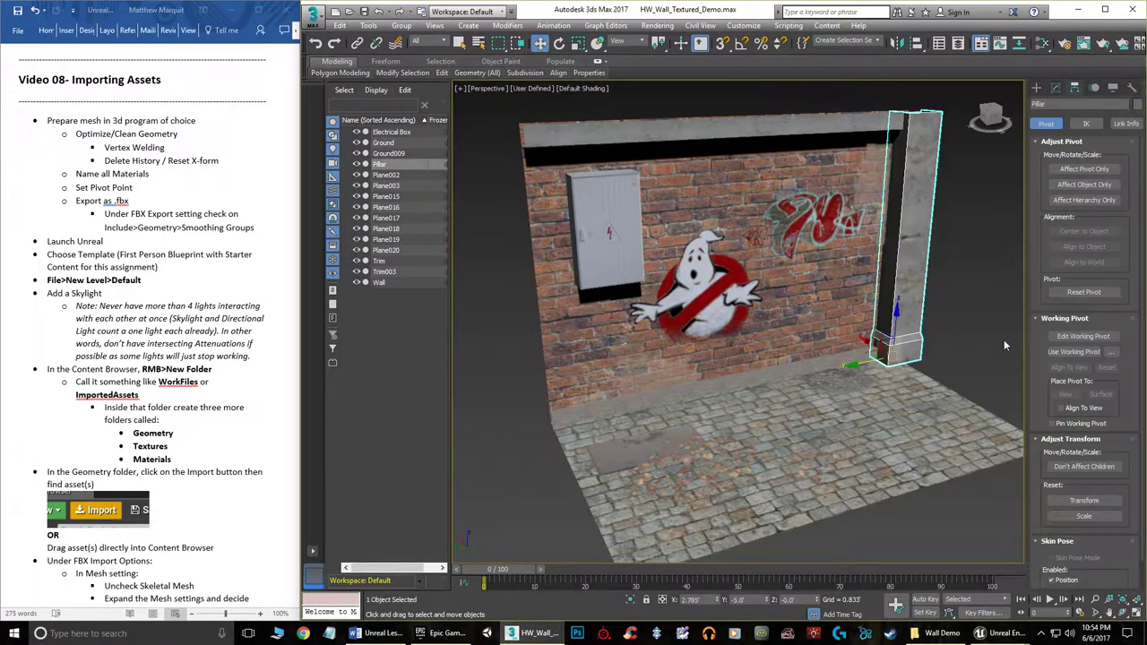
{"action": "left_click", "coordinate": [1131, 89]}
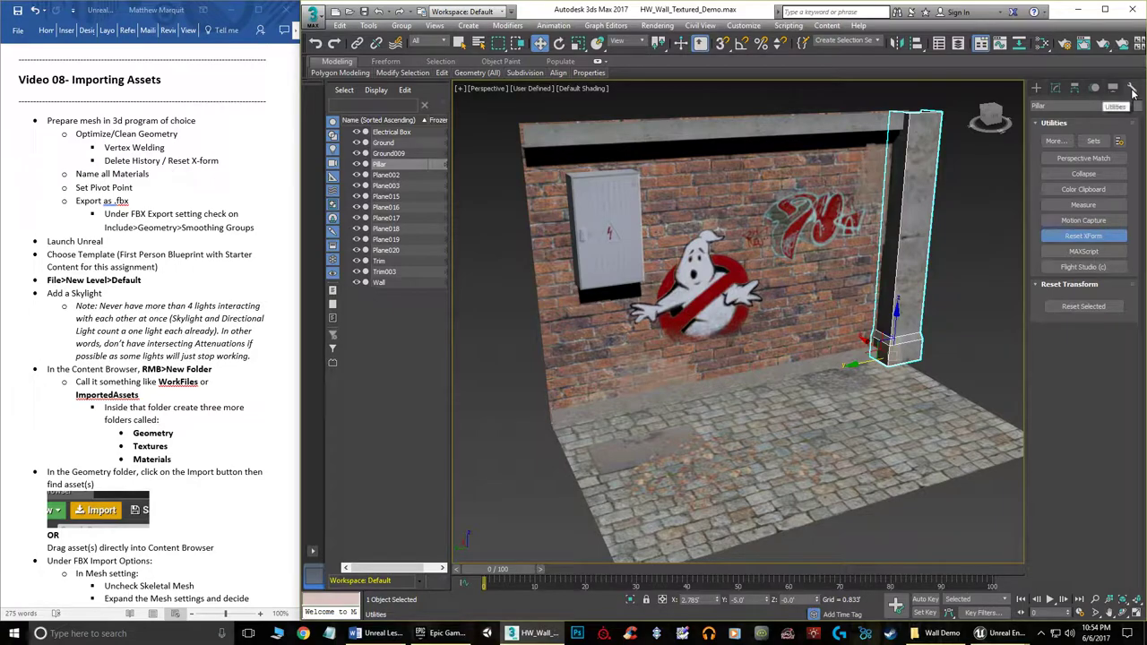
{"action": "left_click", "coordinate": [1073, 238]}
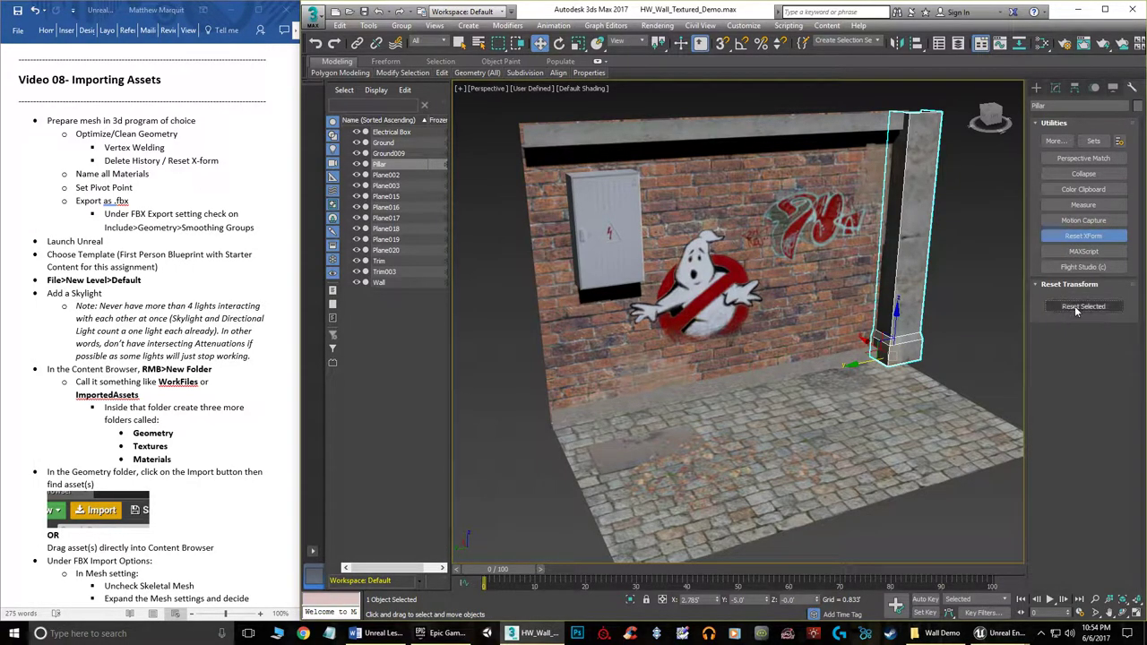
{"action": "left_click", "coordinate": [1062, 306]}
Collapse the pillar's whole modifier stack into the Editable Poly and deselect the pillar
{"action": "left_click", "coordinate": [1054, 87]}
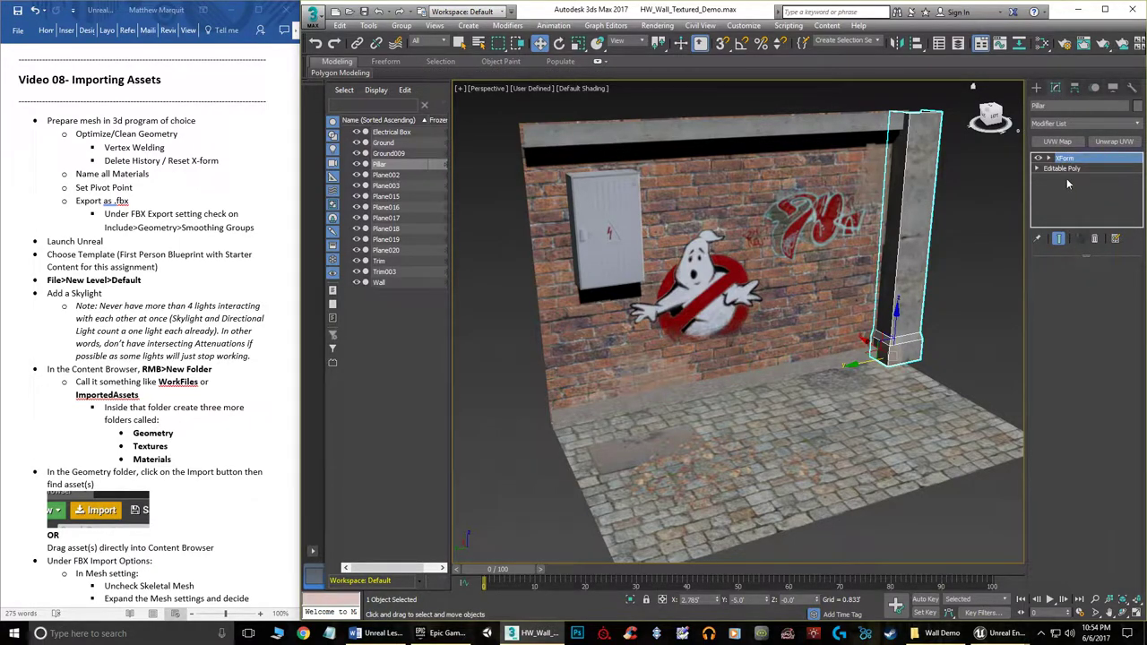
{"action": "right_click", "coordinate": [1064, 170]}
{"action": "left_click", "coordinate": [1033, 284]}
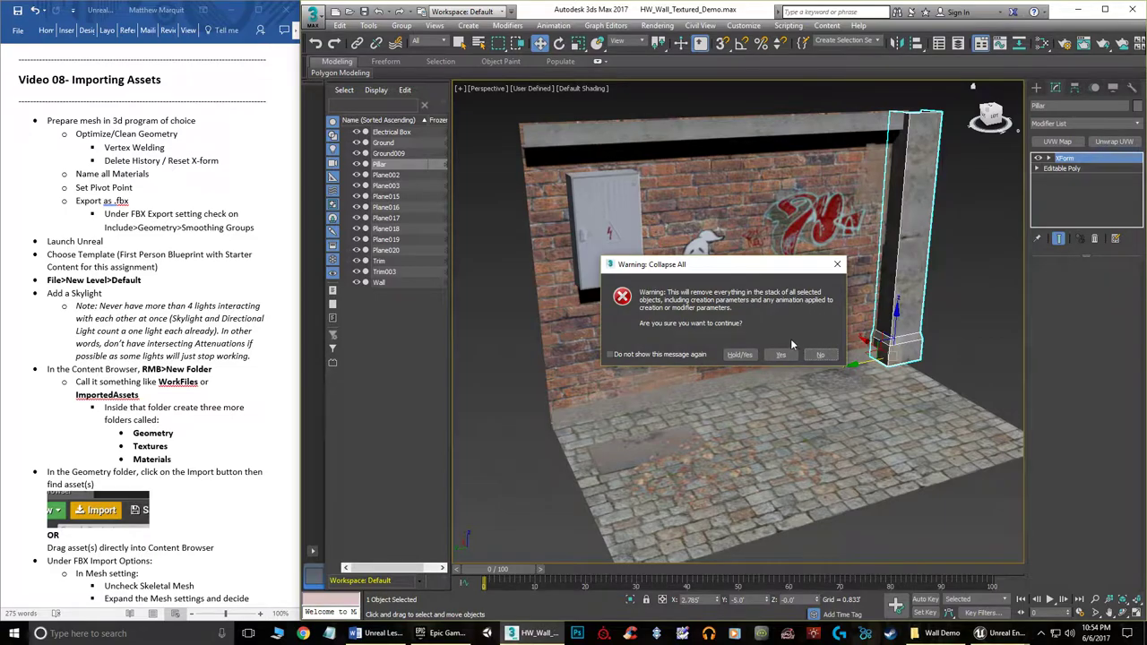
{"action": "left_click", "coordinate": [781, 354]}
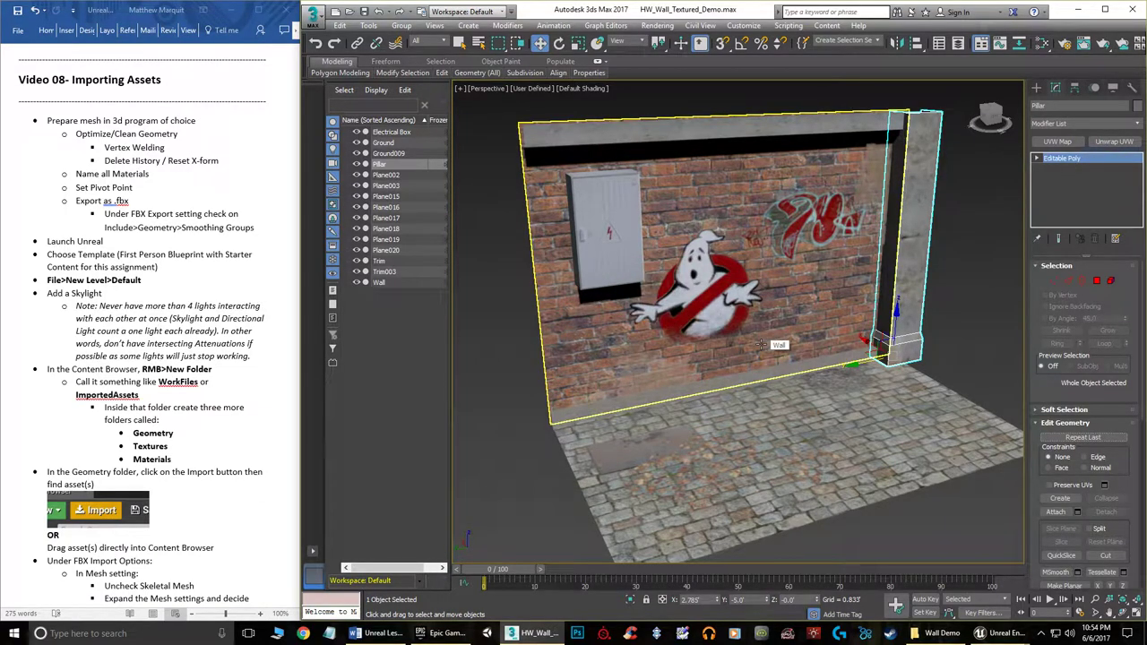
{"action": "left_click", "coordinate": [973, 318]}
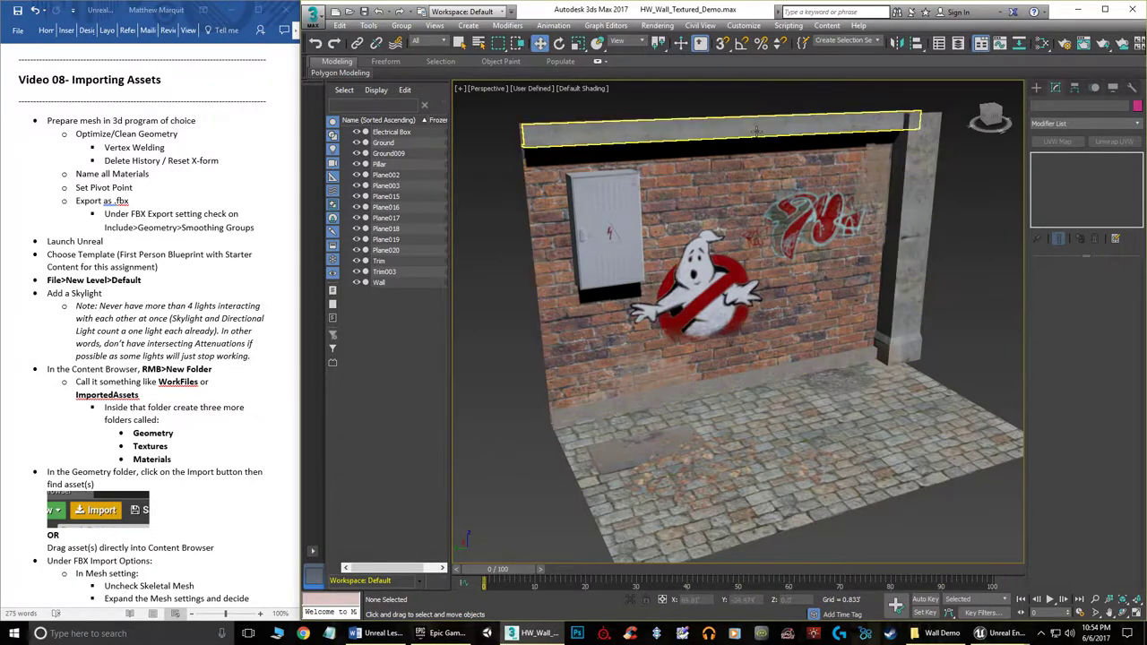
Select the upper concrete trim, look through the modifiers available for optimizing it, and deselect it without applying any
{"action": "left_click", "coordinate": [753, 158]}
{"action": "middle_click_drag", "start_coordinate": [820, 273], "coordinate": [846, 254], "text": "alt"}
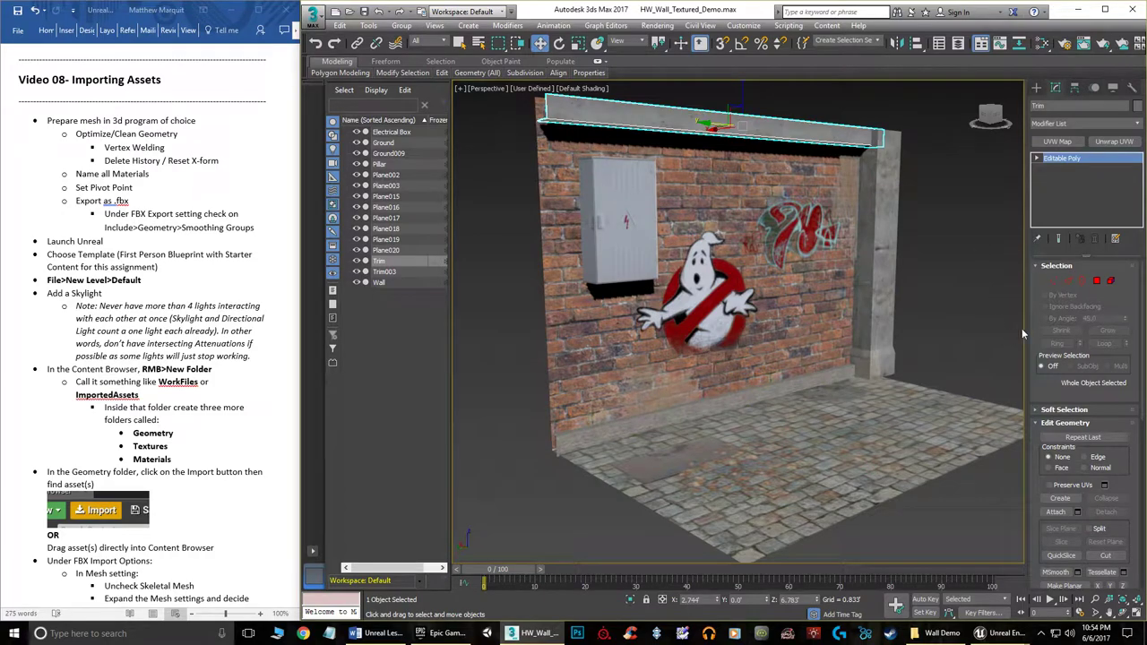
{"action": "left_click", "coordinate": [1084, 123]}
{"action": "scroll", "coordinate": [1086, 435], "scroll_direction": "down", "scroll_amount": 2}
{"action": "scroll", "coordinate": [1086, 436], "scroll_direction": "down", "scroll_amount": 10}
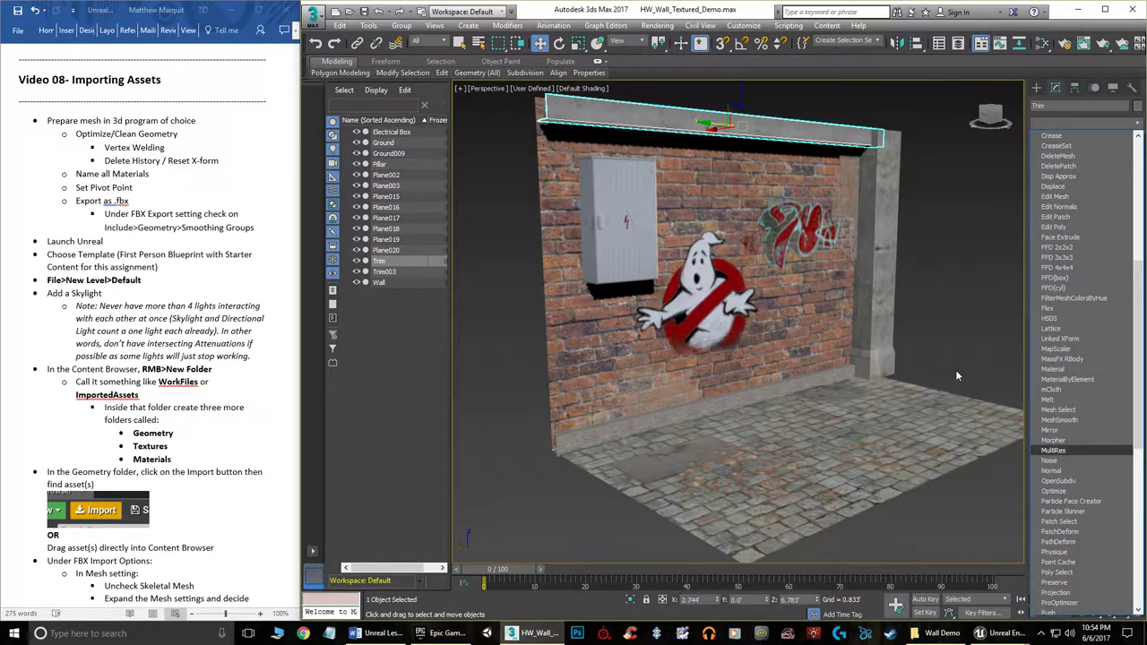
{"action": "left_click", "coordinate": [942, 275]}
{"action": "mouse_move", "coordinate": [972, 320]}
{"action": "middle_mouse_down"}
{"action": "mouse_move", "coordinate": [950, 317]}
{"action": "mouse_move", "coordinate": [940, 334]}
{"action": "mouse_move", "coordinate": [955, 315]}
{"action": "middle_mouse_up"}
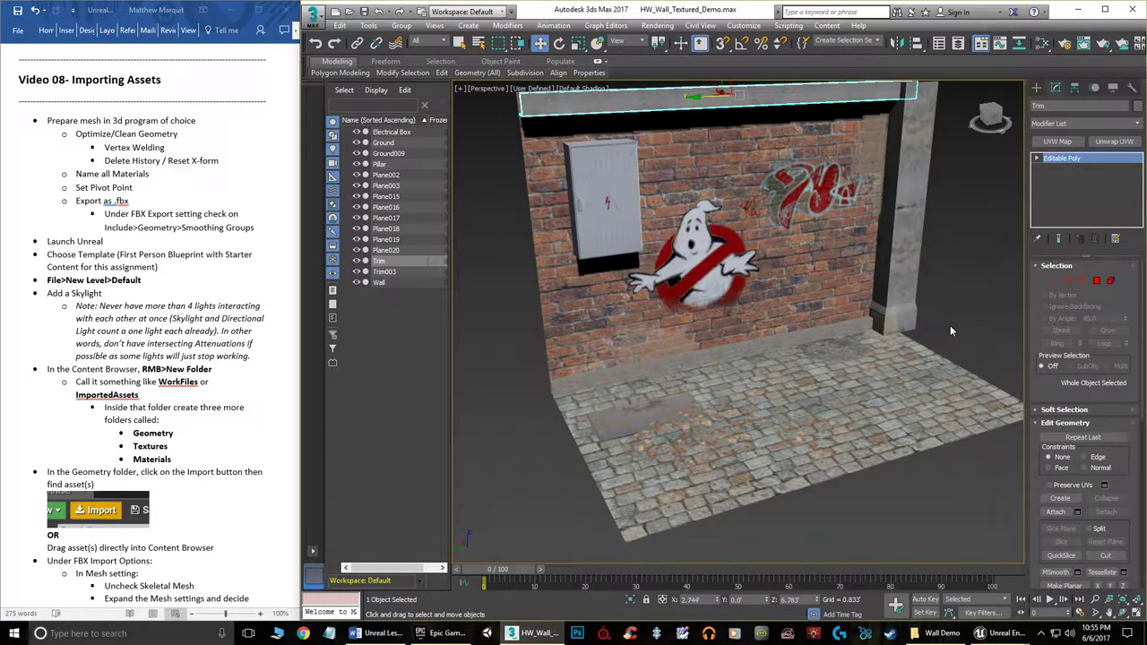
{"action": "left_click", "coordinate": [976, 264]}
{"action": "middle_click_drag", "start_coordinate": [971, 265], "coordinate": [966, 283]}
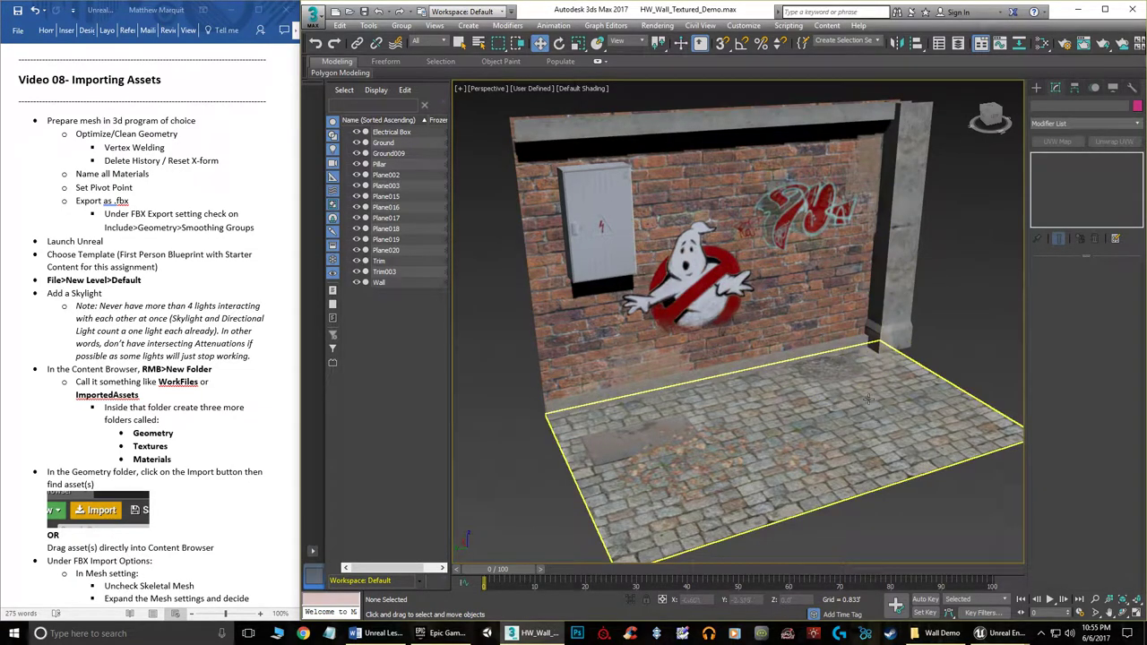
Open the Slate Material Editor, move it clear of the notes, and fit all material nodes in its view
{"action": "key", "text": "m"}
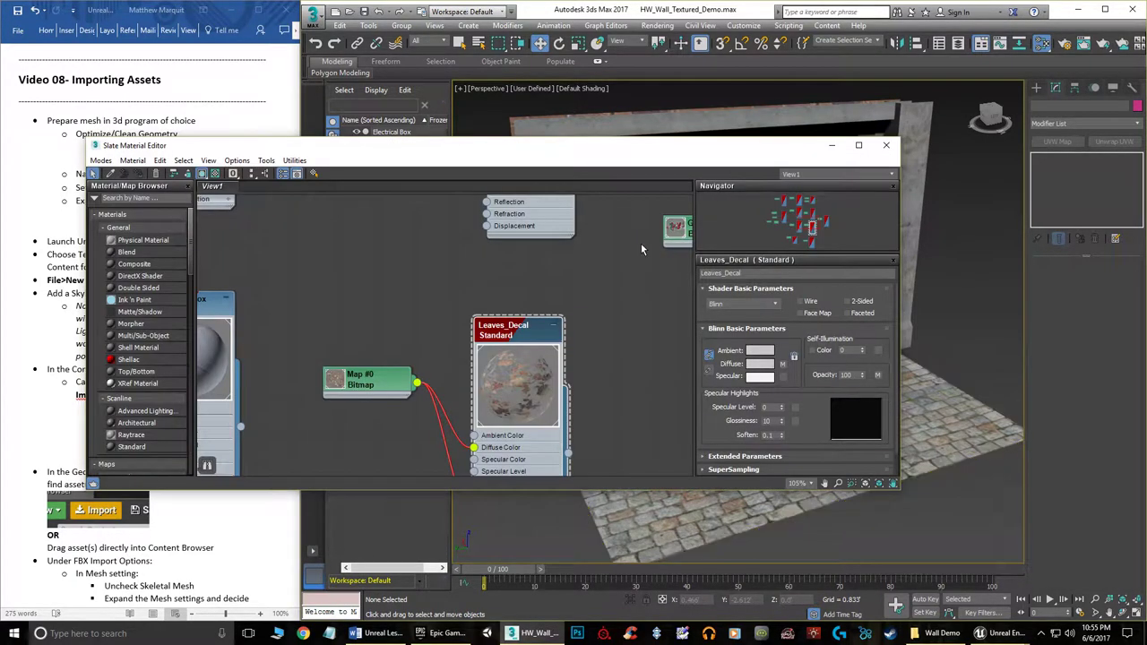
{"action": "left_click_drag", "start_coordinate": [645, 144], "coordinate": [757, 99]}
{"action": "key", "text": "z"}
{"action": "middle_click_drag", "start_coordinate": [713, 325], "coordinate": [627, 267]}
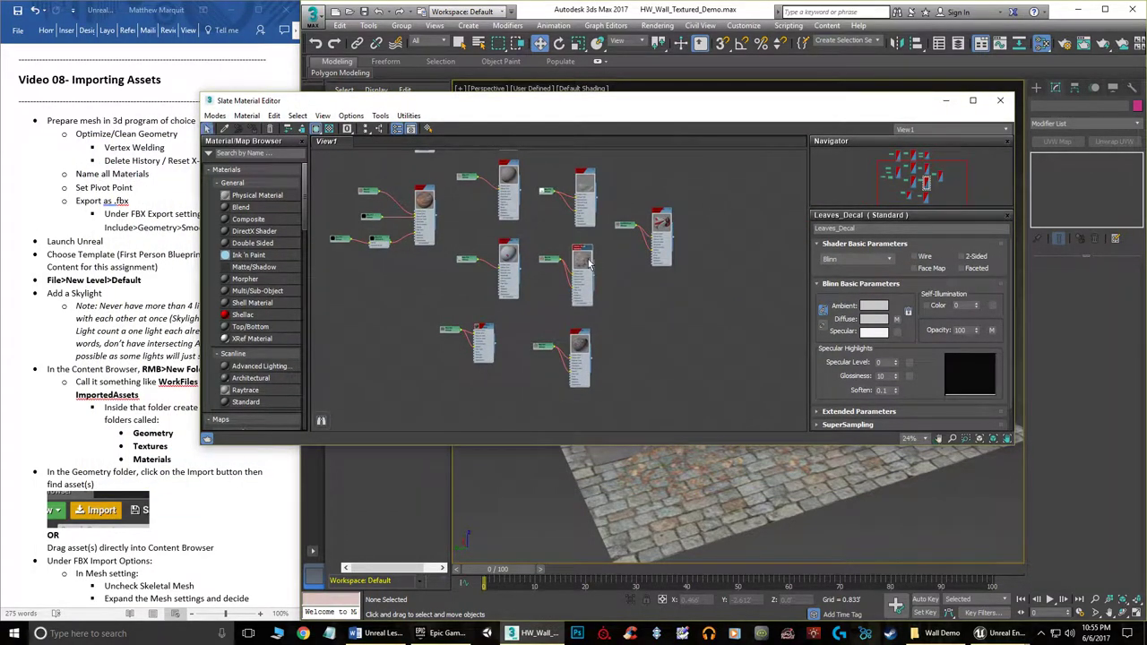
Review the material names across the nodes, including the leaves, graffiti and dirt decals, and select the Pillar material
{"action": "scroll", "coordinate": [603, 255], "scroll_direction": "up", "scroll_amount": 6}
{"action": "scroll", "coordinate": [576, 250], "scroll_direction": "up", "scroll_amount": 2}
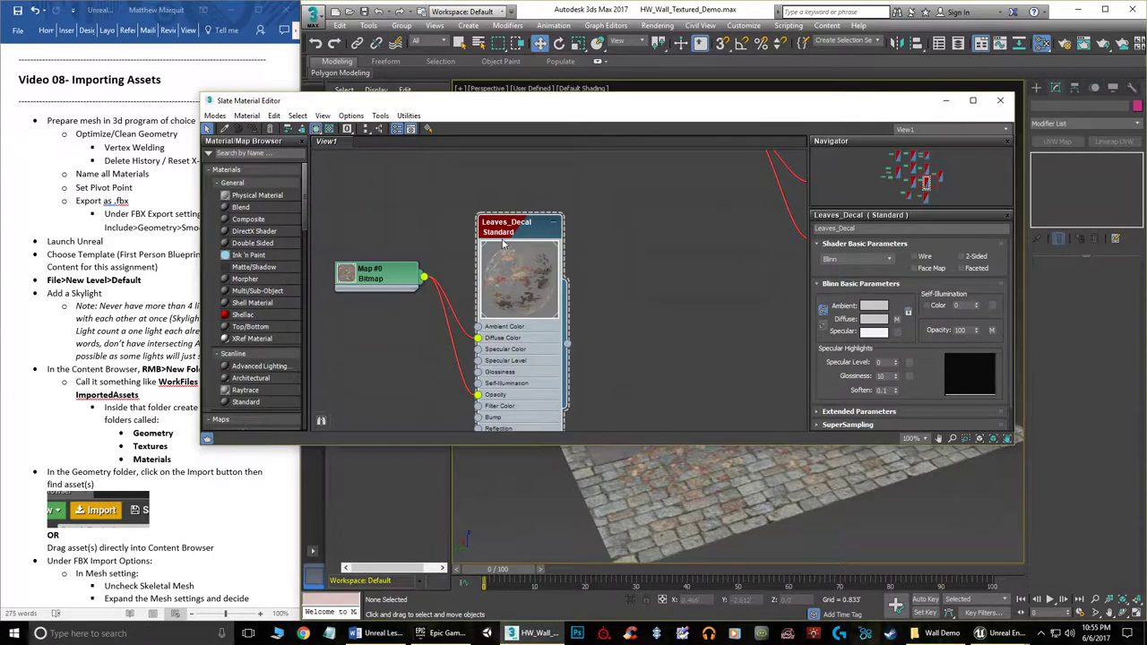
{"action": "middle_click_drag", "start_coordinate": [714, 261], "coordinate": [526, 333]}
{"action": "middle_click_drag", "start_coordinate": [612, 289], "coordinate": [535, 404]}
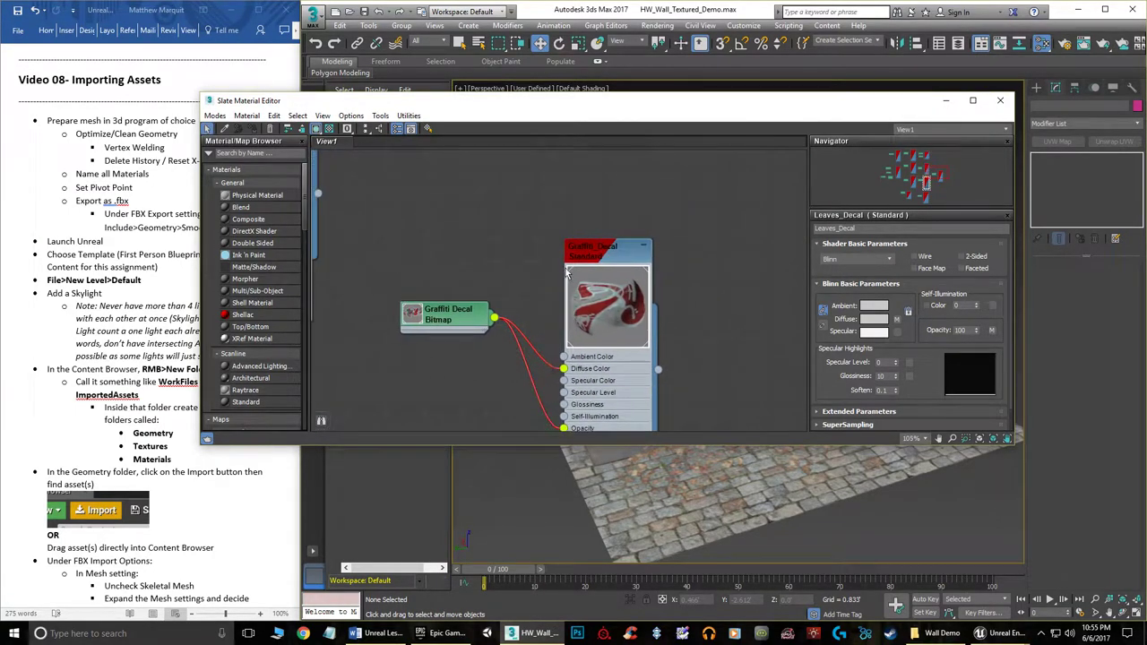
{"action": "middle_click_drag", "start_coordinate": [388, 179], "coordinate": [721, 330]}
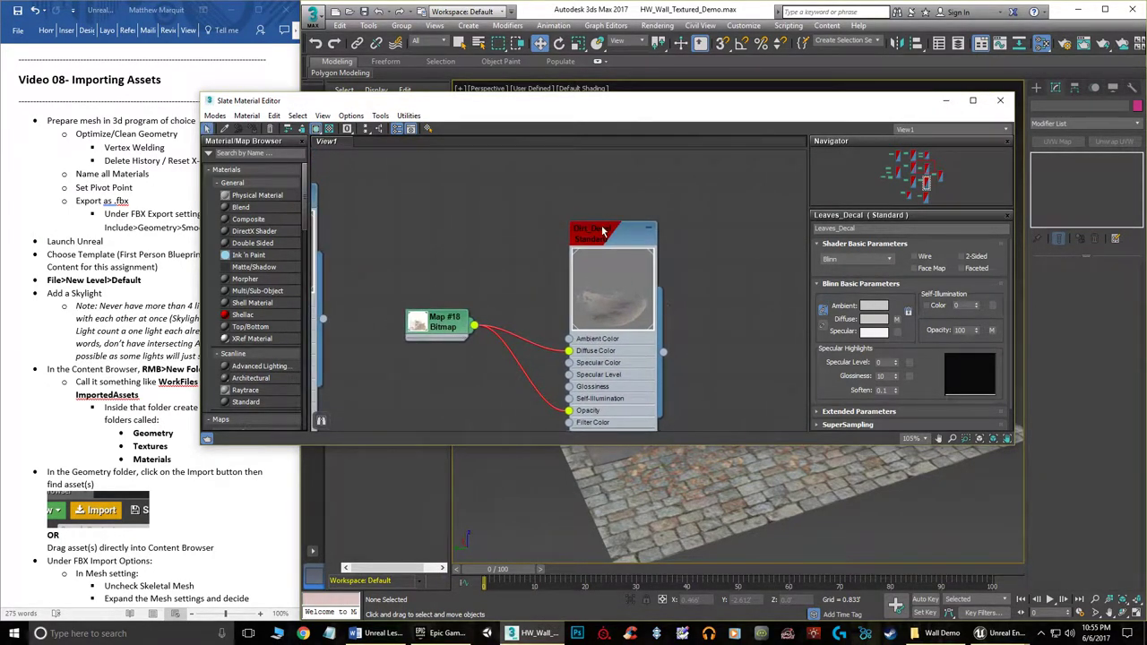
{"action": "middle_click_drag", "start_coordinate": [351, 229], "coordinate": [683, 265]}
{"action": "mouse_move", "coordinate": [509, 283]}
{"action": "middle_mouse_down"}
{"action": "mouse_move", "coordinate": [519, 304]}
{"action": "mouse_move", "coordinate": [513, 149]}
{"action": "middle_mouse_up"}
{"action": "mouse_move", "coordinate": [526, 417]}
{"action": "middle_mouse_down"}
{"action": "mouse_move", "coordinate": [530, 277]}
{"action": "mouse_move", "coordinate": [484, 217]}
{"action": "middle_mouse_up"}
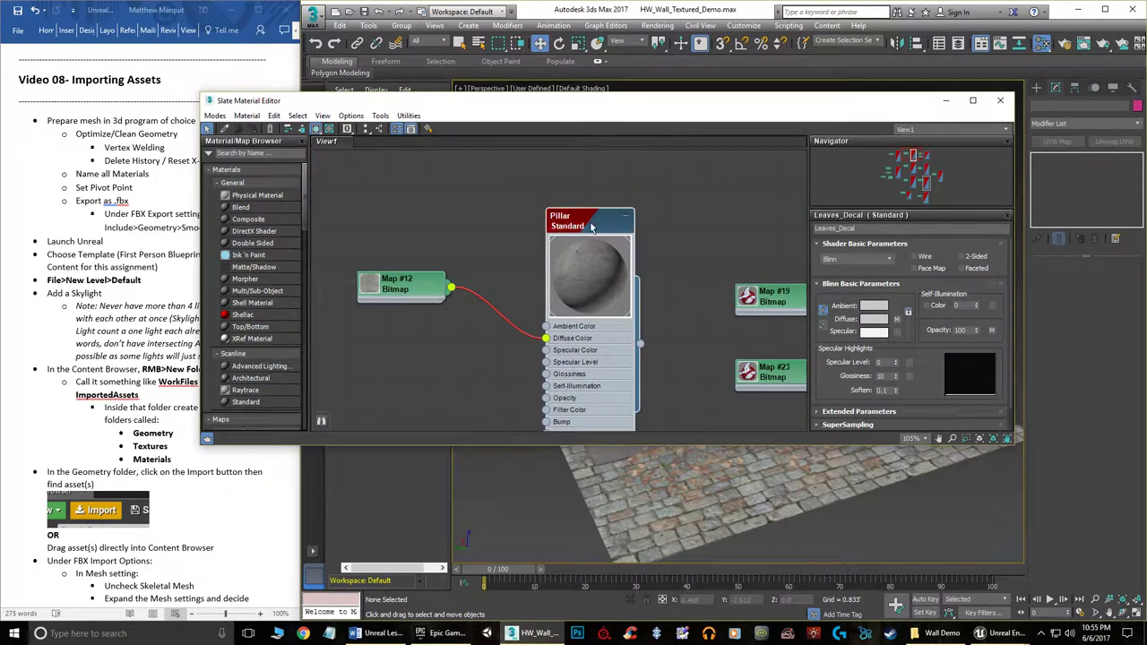
{"action": "left_click", "coordinate": [575, 221]}
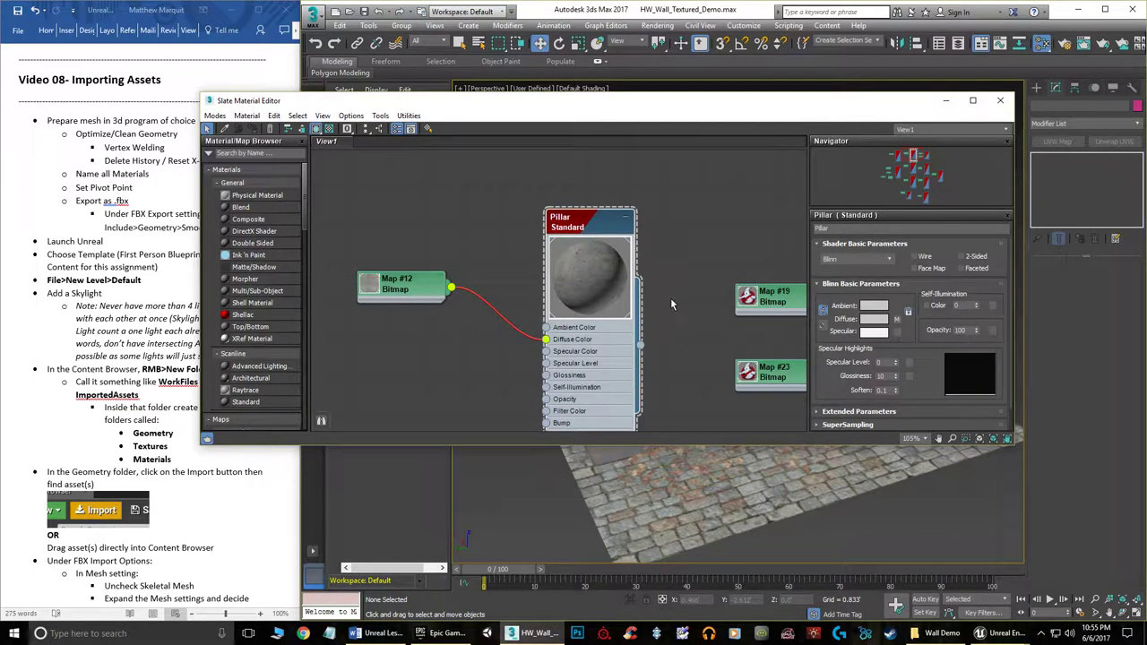
Look over the full set of material nodes once more and close the Slate Material Editor
{"action": "scroll", "coordinate": [681, 303], "scroll_direction": "down", "scroll_amount": 5}
{"action": "scroll", "coordinate": [574, 331], "scroll_direction": "down", "scroll_amount": 3}
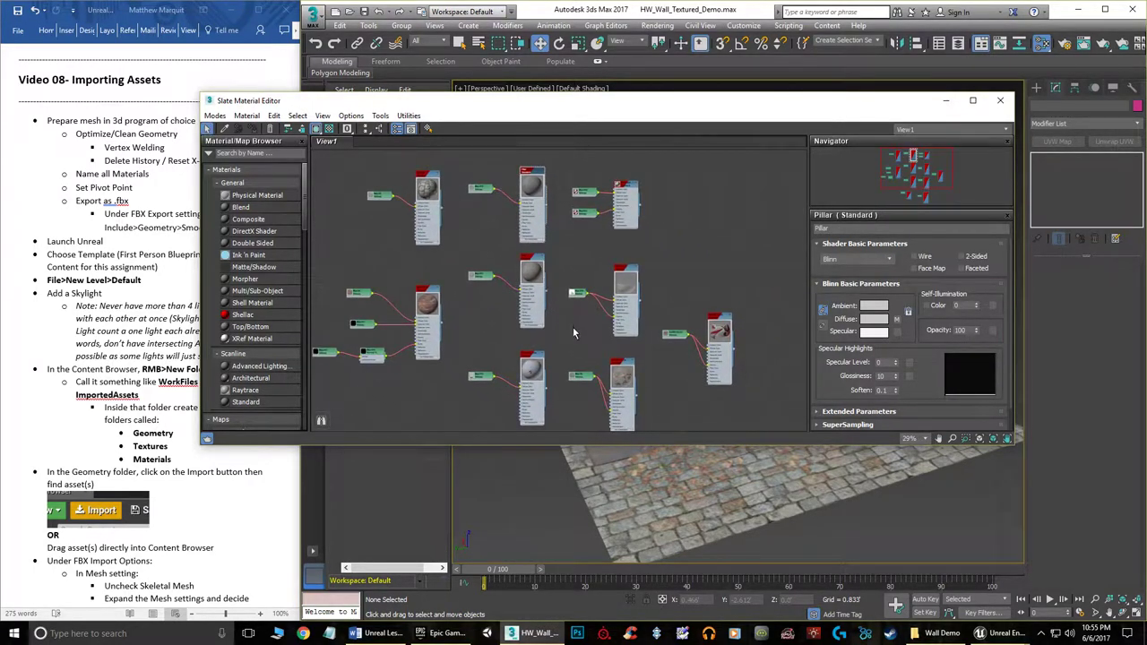
{"action": "middle_click_drag", "start_coordinate": [573, 332], "coordinate": [549, 301]}
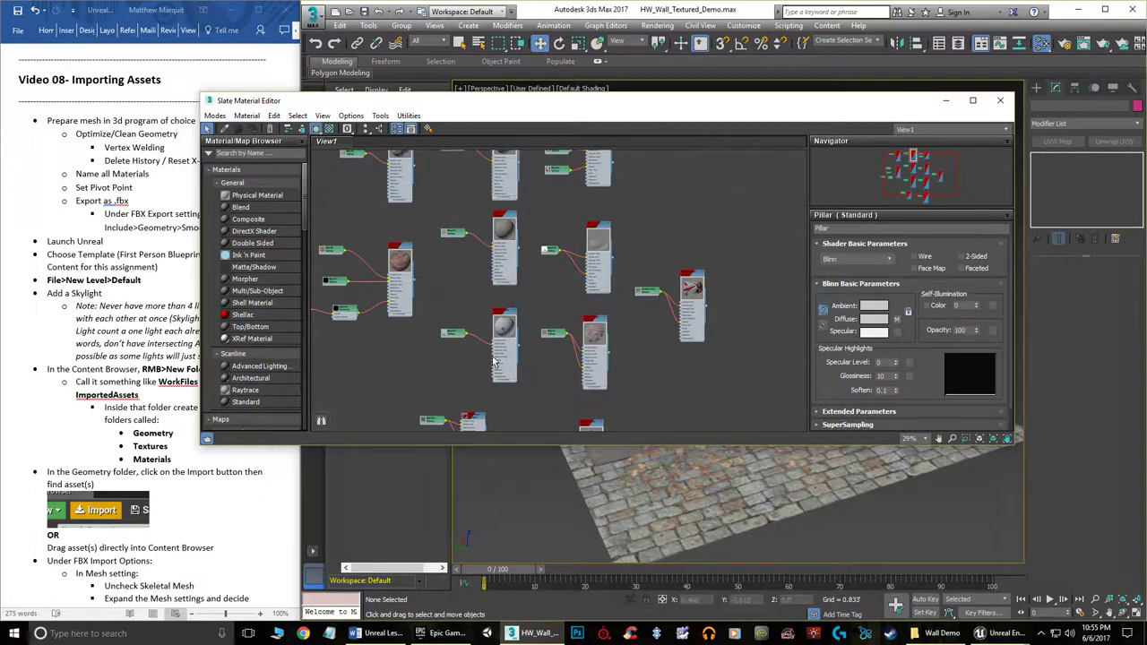
{"action": "left_click", "coordinate": [1001, 101]}
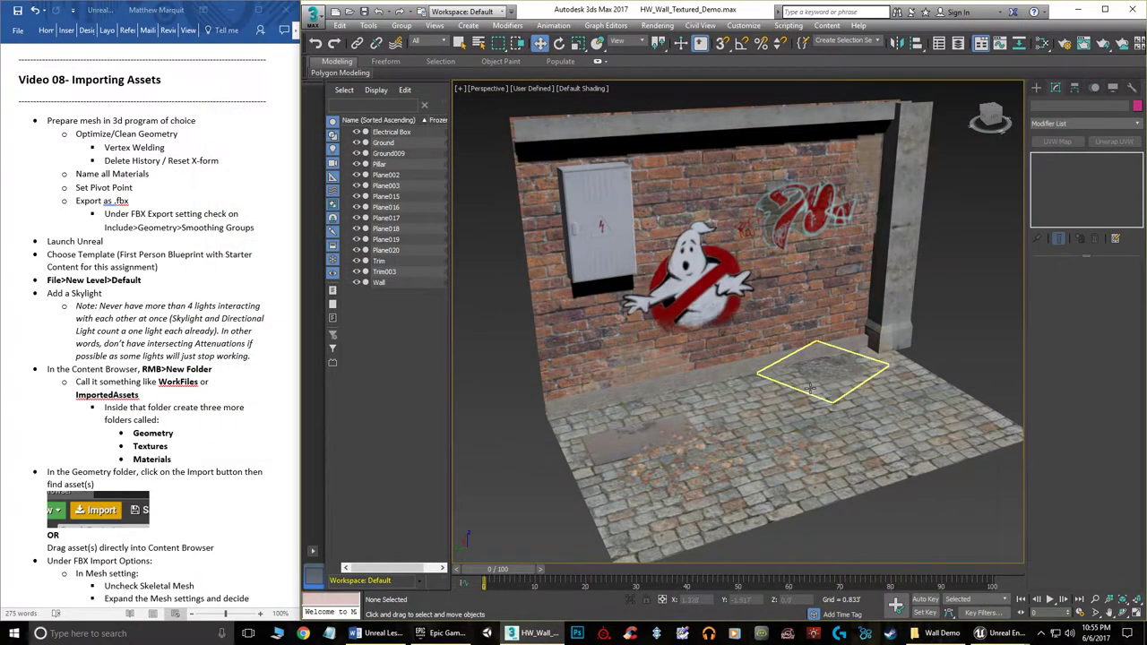
Select the ground and then the pillar to check where each object's pivot sits
{"action": "middle_click_drag", "start_coordinate": [810, 371], "coordinate": [809, 363]}
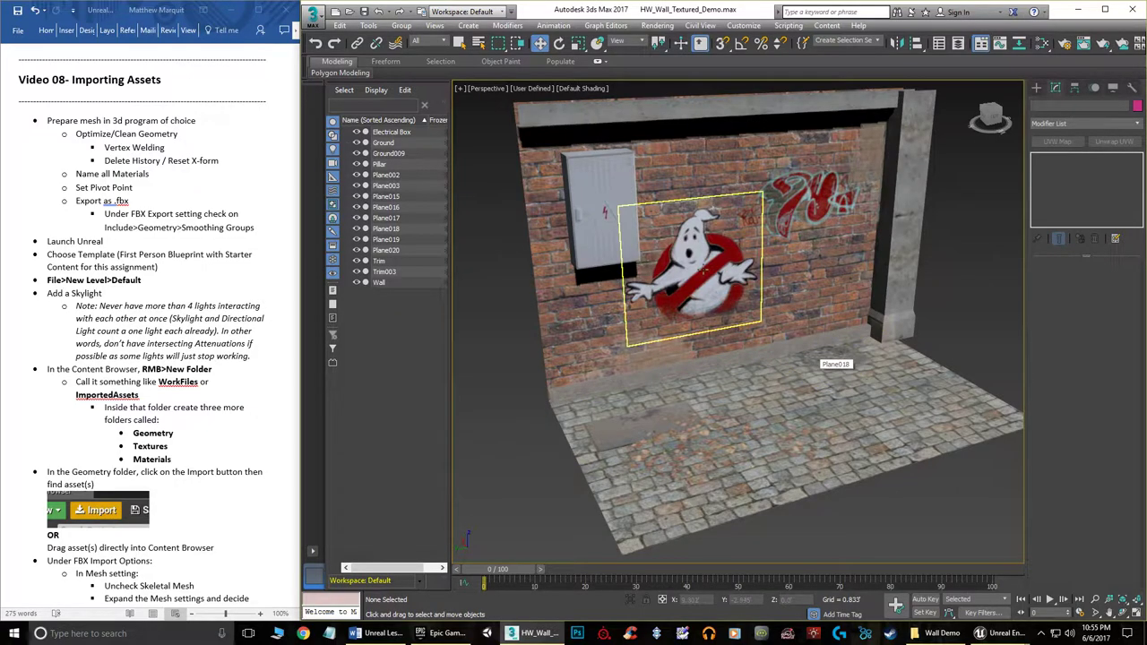
{"action": "left_click", "coordinate": [884, 414]}
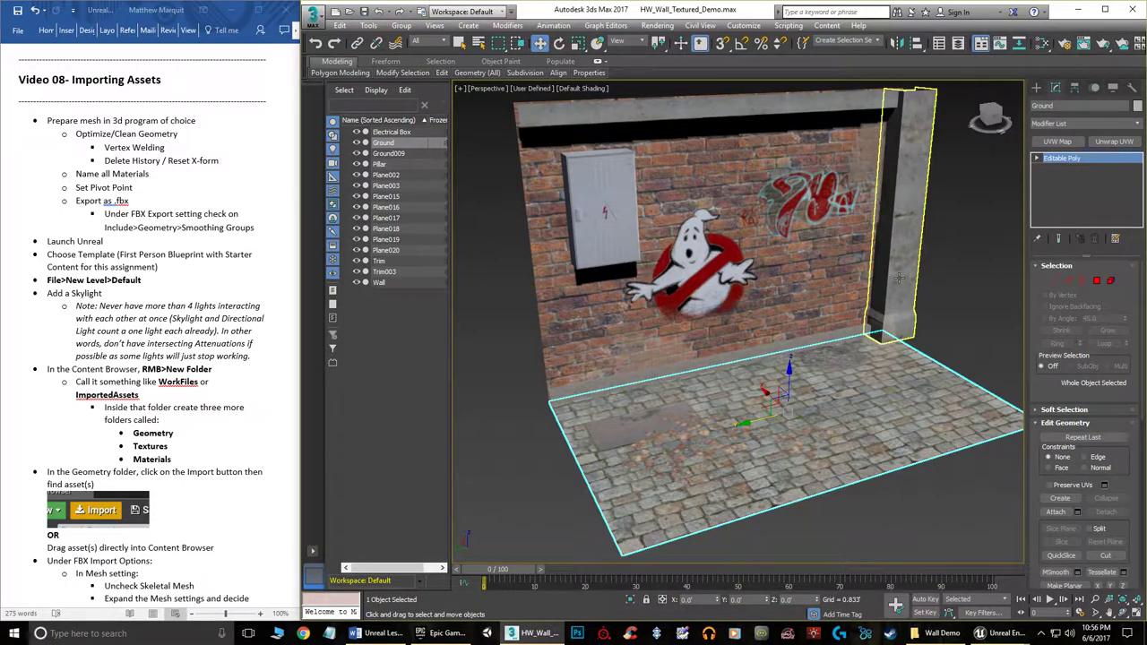
{"action": "middle_click_drag", "start_coordinate": [968, 274], "coordinate": [887, 287]}
{"action": "left_click", "coordinate": [828, 253]}
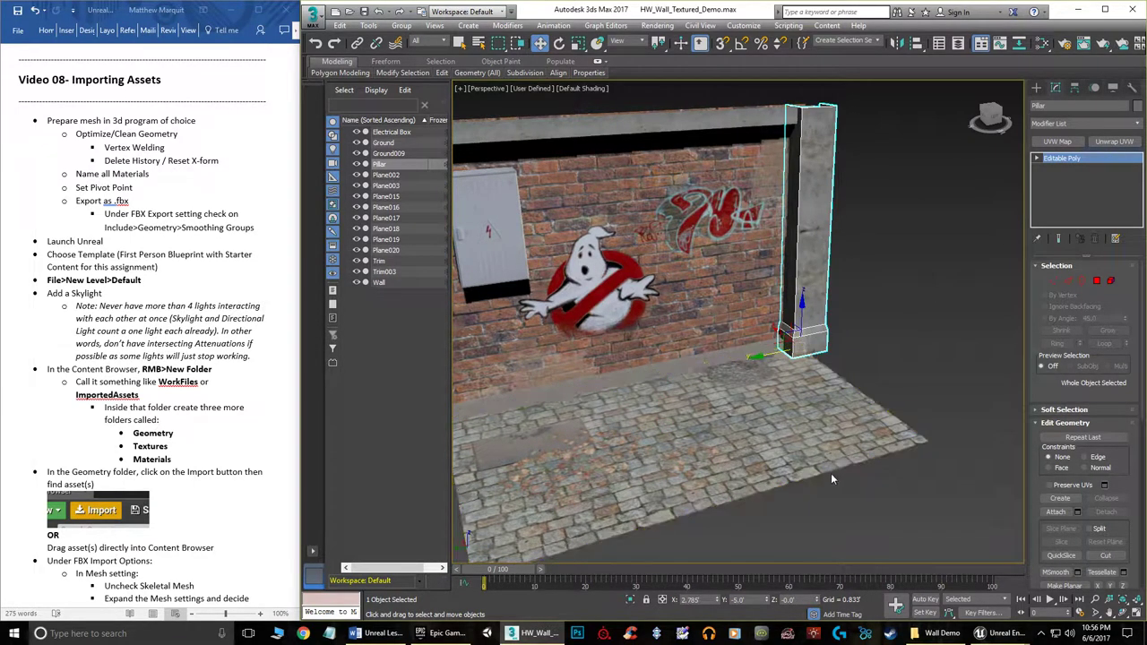
Select the trim along the wall's base, center its pivot to the object with Affect Pivot Only, and deselect it
{"action": "left_click", "coordinate": [682, 358]}
{"action": "middle_click_drag", "start_coordinate": [933, 330], "coordinate": [1002, 314], "text": "alt"}
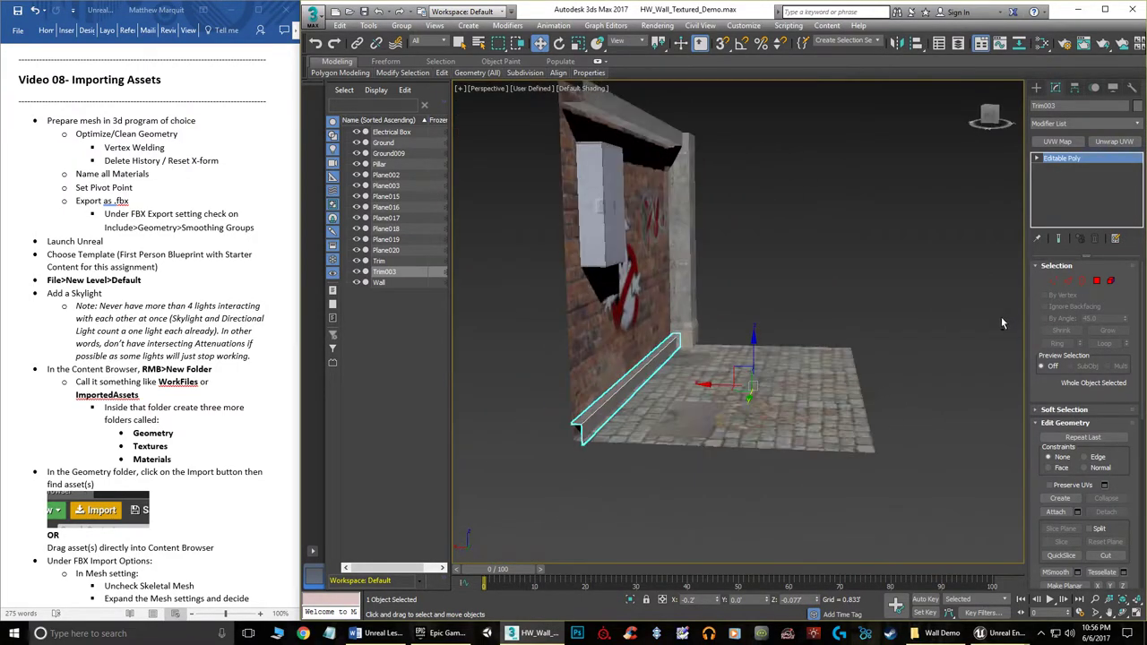
{"action": "middle_click_drag", "start_coordinate": [759, 387], "coordinate": [626, 379], "text": "alt"}
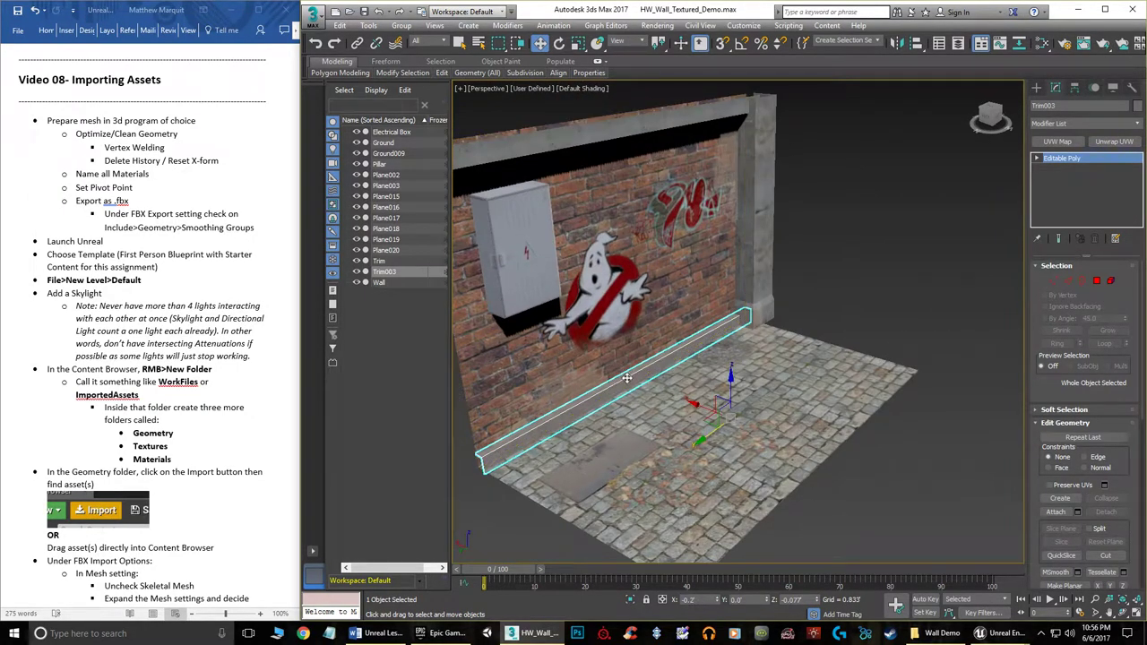
{"action": "left_click", "coordinate": [1075, 88]}
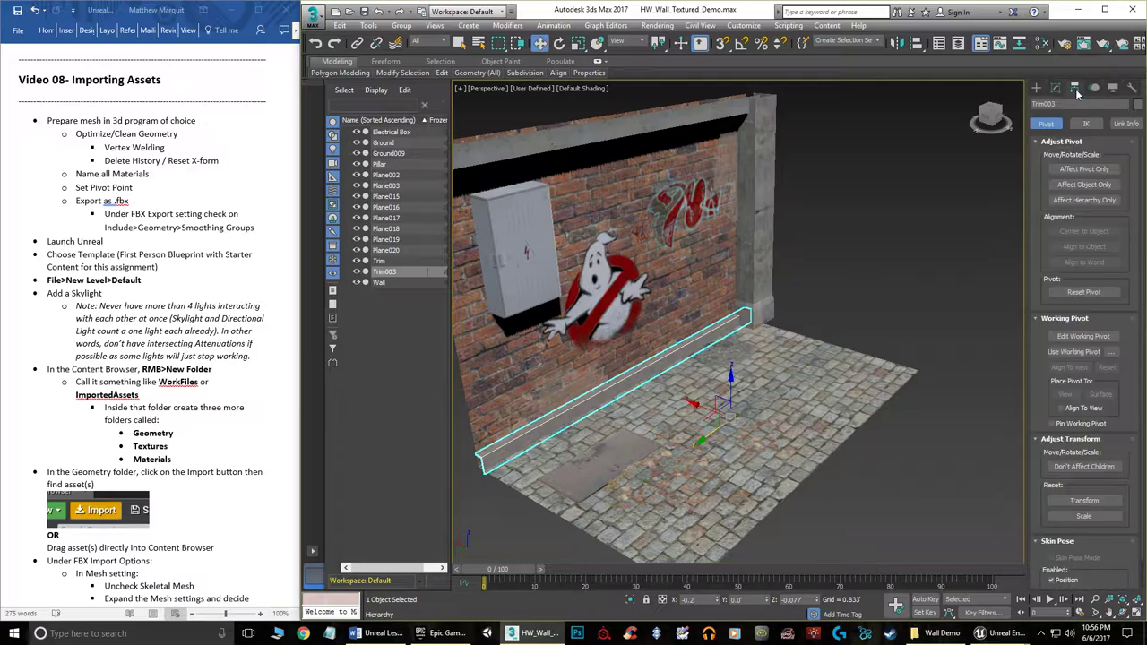
{"action": "left_click", "coordinate": [1084, 168]}
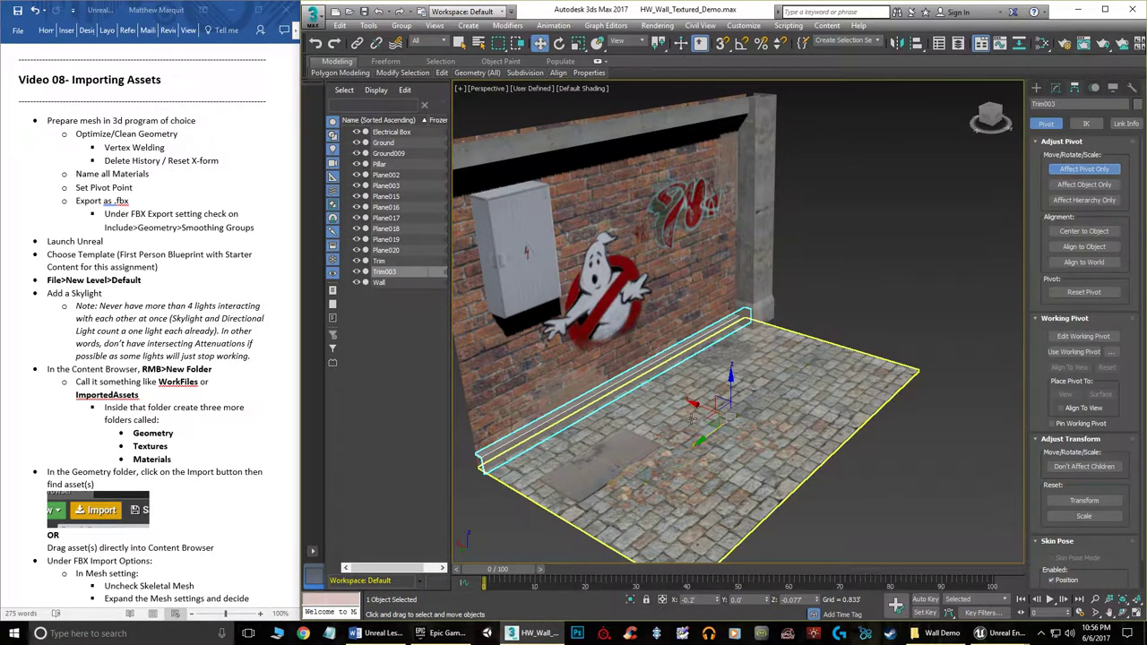
{"action": "left_click", "coordinate": [1090, 232]}
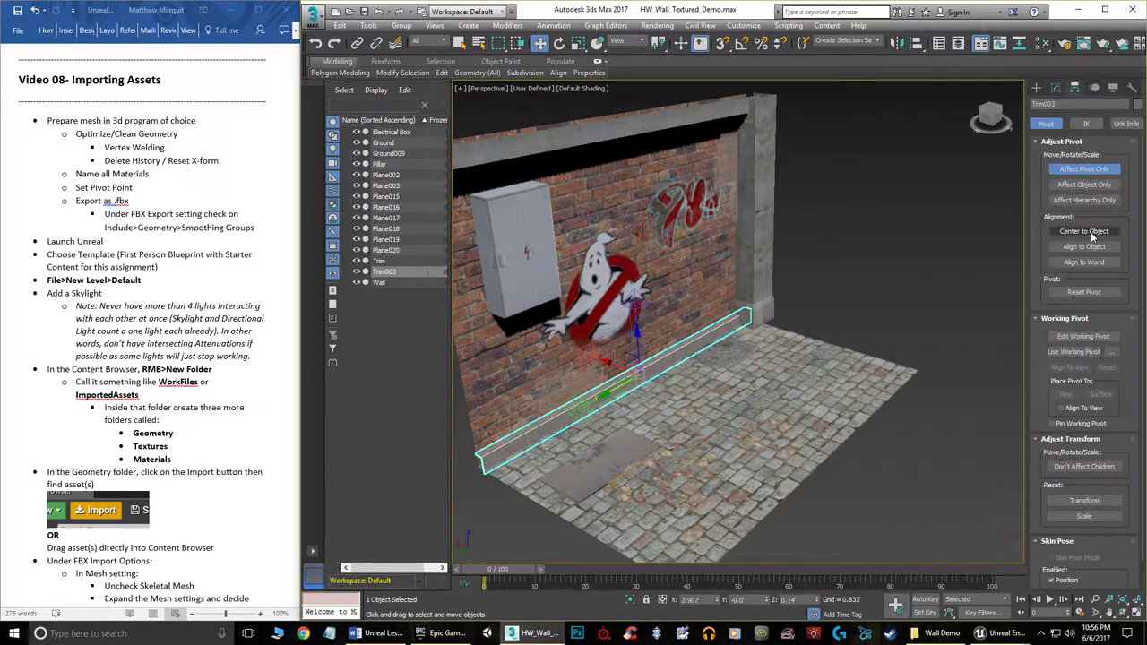
{"action": "left_click", "coordinate": [1084, 168]}
{"action": "middle_click_drag", "start_coordinate": [812, 270], "coordinate": [913, 314], "text": "alt"}
{"action": "left_click", "coordinate": [867, 268]}
Check the pivot positions of the ground and the brick wall, leaving nothing selected
{"action": "scroll", "coordinate": [867, 268], "scroll_direction": "down", "scroll_amount": 3}
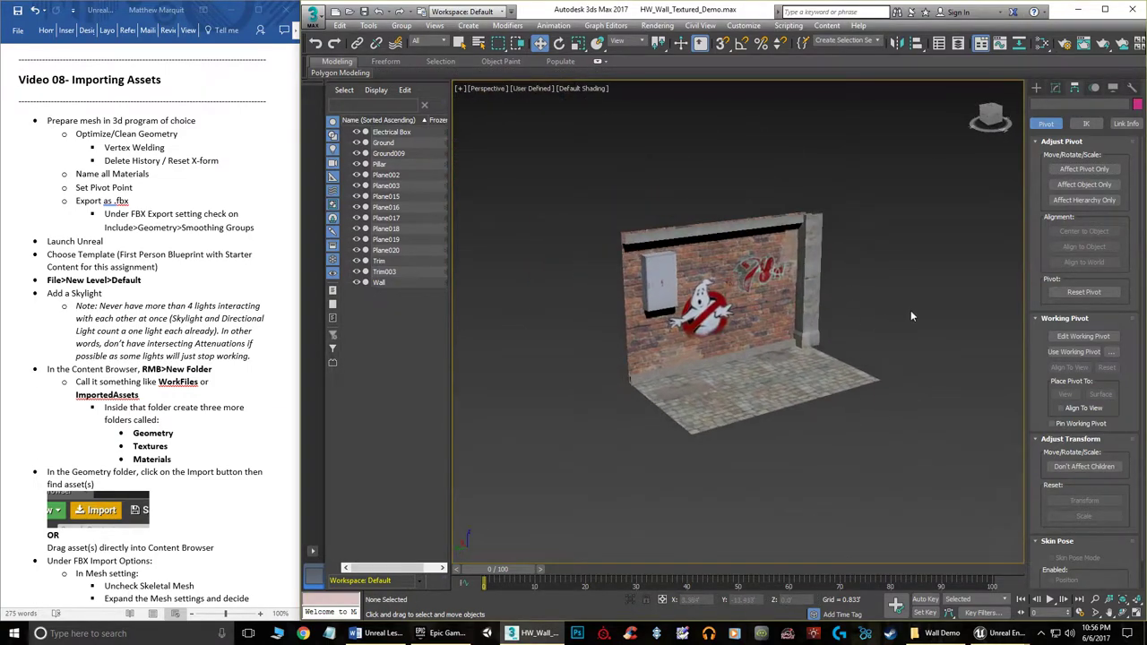
{"action": "scroll", "coordinate": [846, 297], "scroll_direction": "up", "scroll_amount": 3}
{"action": "middle_click_drag", "start_coordinate": [846, 296], "coordinate": [929, 264]}
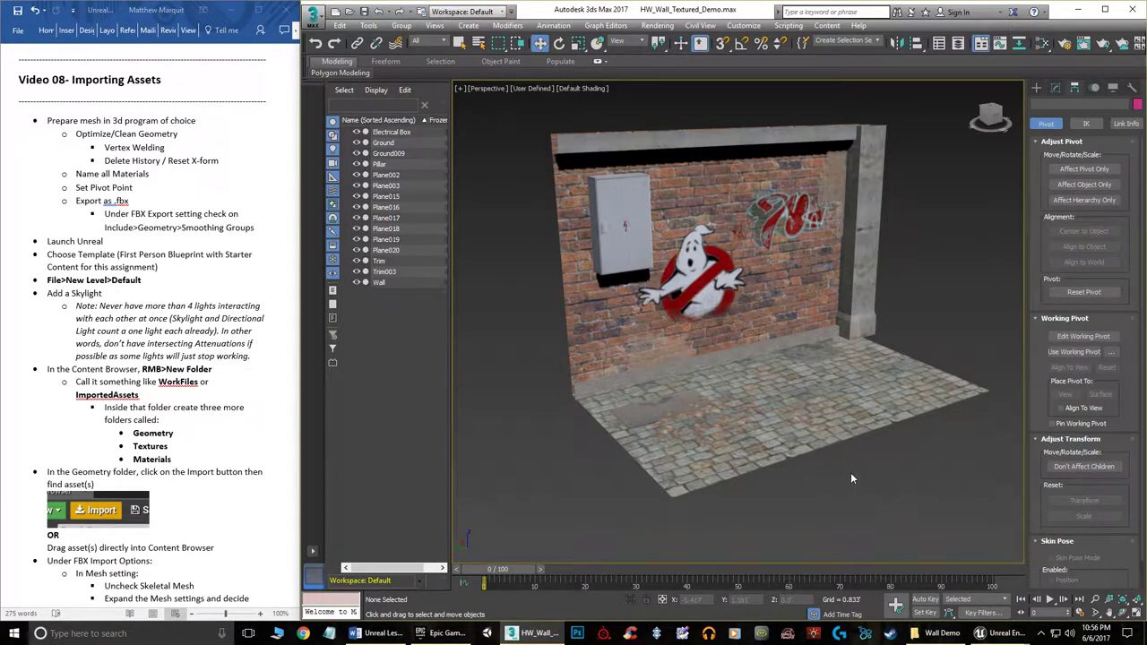
{"action": "left_click", "coordinate": [823, 408]}
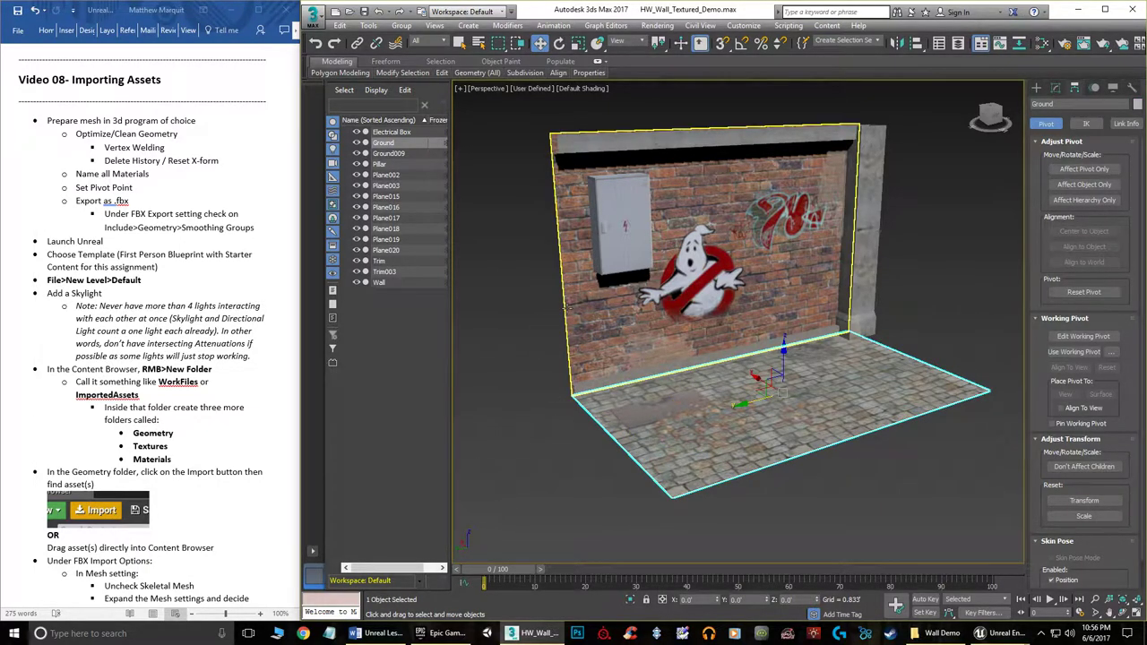
{"action": "left_click", "coordinate": [566, 306]}
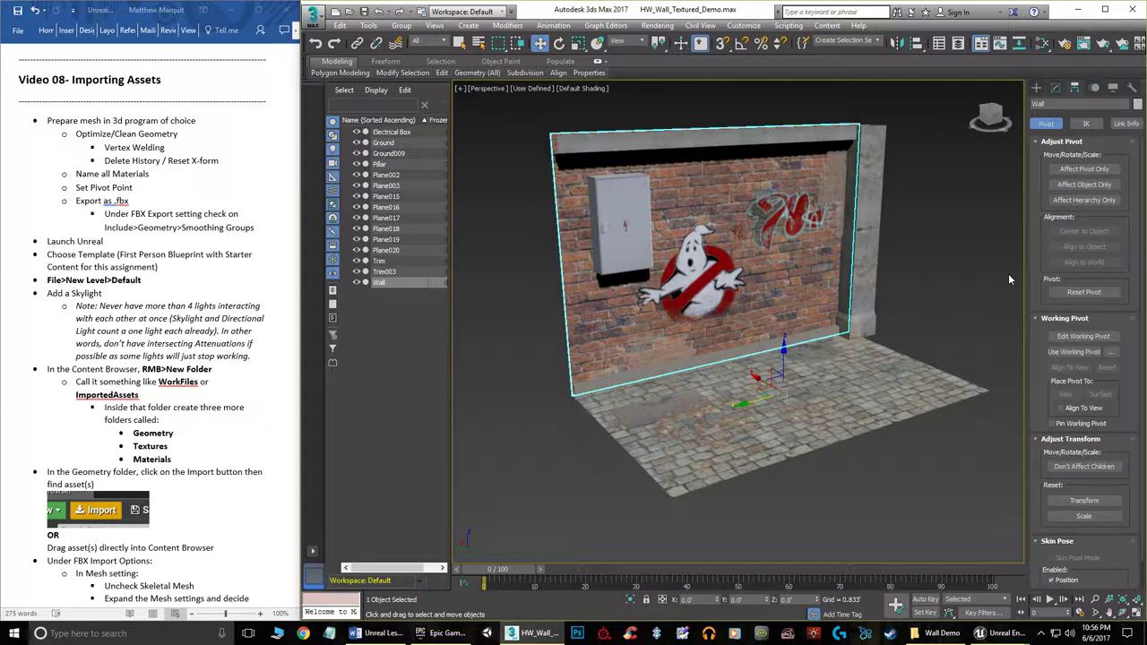
{"action": "left_click", "coordinate": [873, 476]}
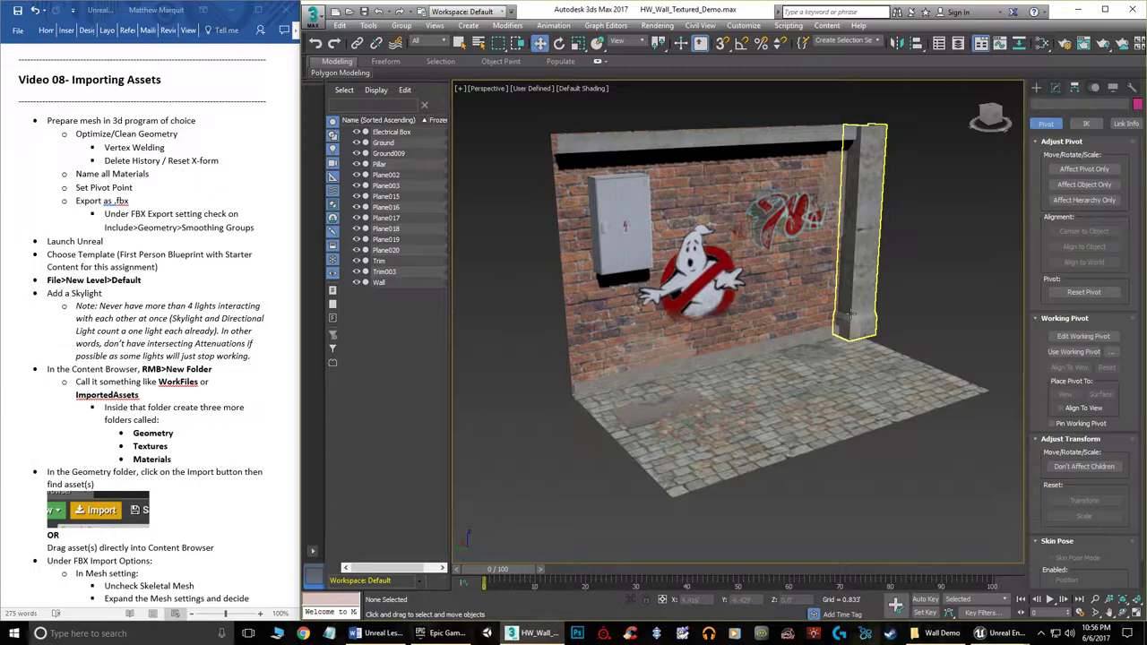
Select every object in the scene and export only the selection as Wall.FBX in the Wall Demo folder, replacing the existing file
{"action": "middle_click_drag", "start_coordinate": [927, 505], "coordinate": [918, 529]}
{"action": "key", "text": "ctrl+a"}
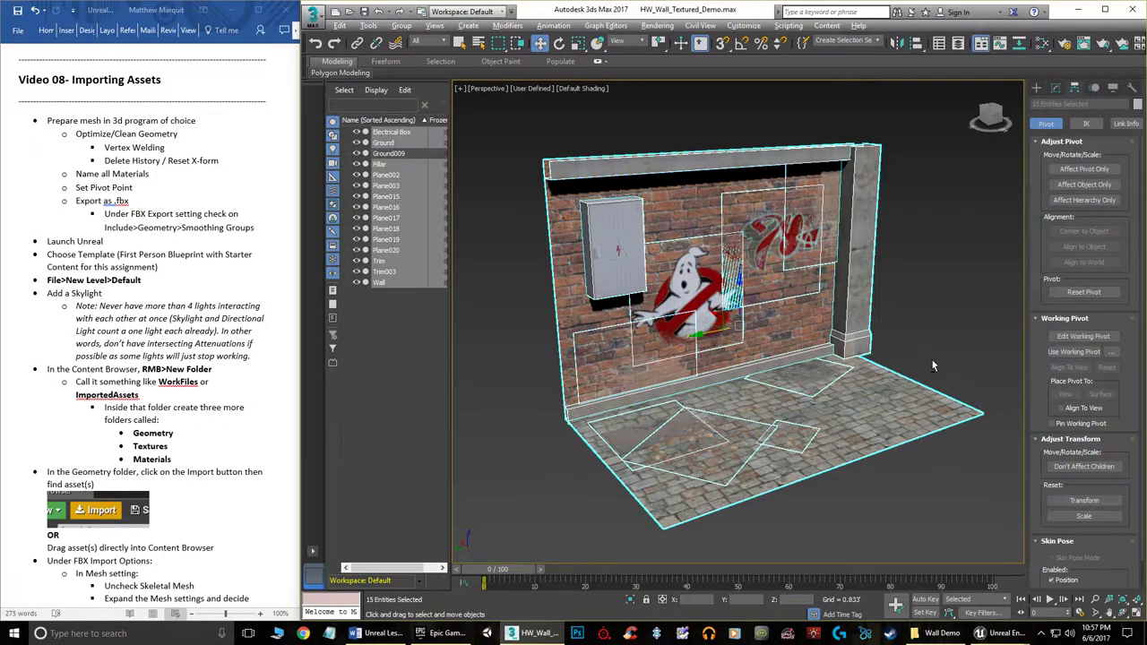
{"action": "middle_click_drag", "start_coordinate": [930, 360], "coordinate": [858, 351], "text": "alt"}
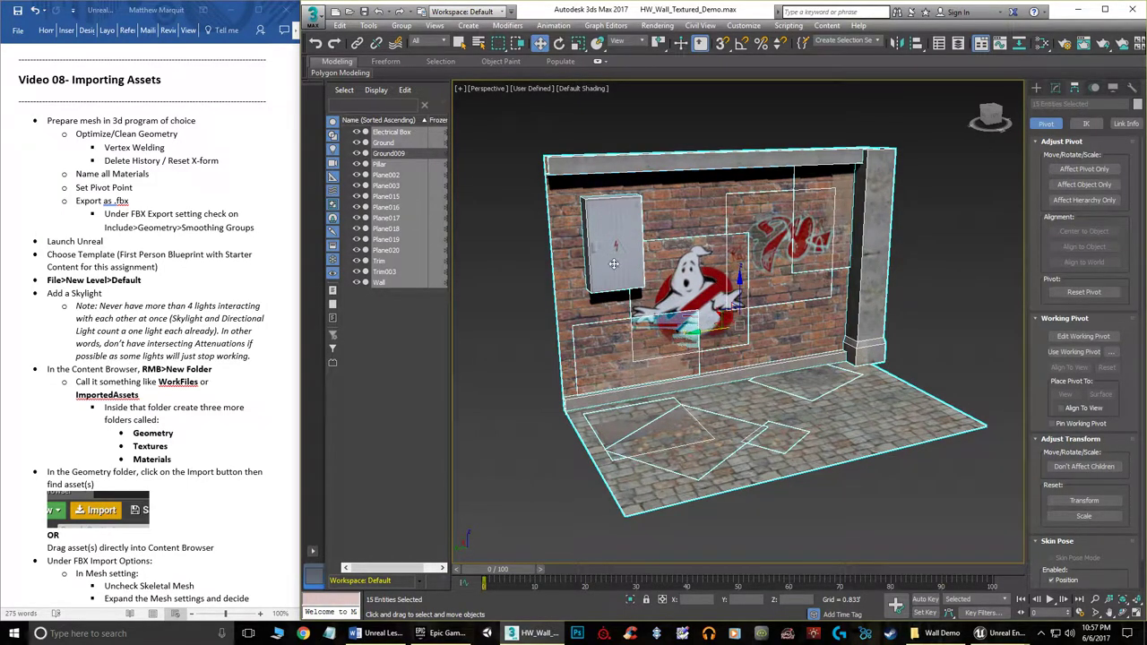
{"action": "left_click", "coordinate": [315, 20]}
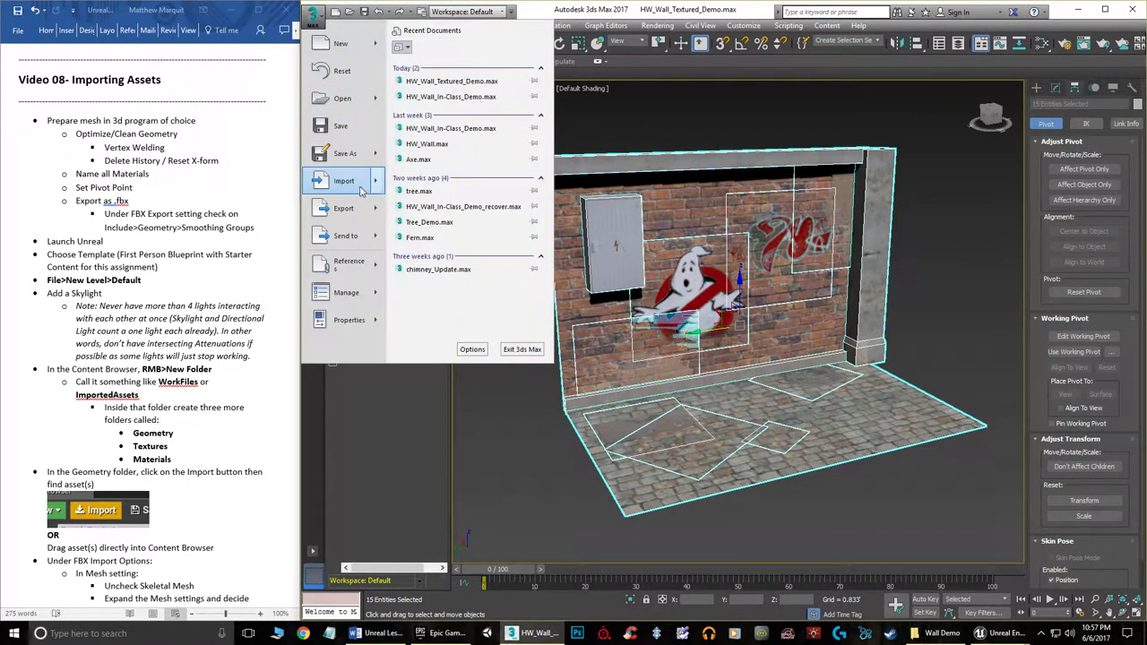
{"action": "mouse_move", "coordinate": [376, 215]}
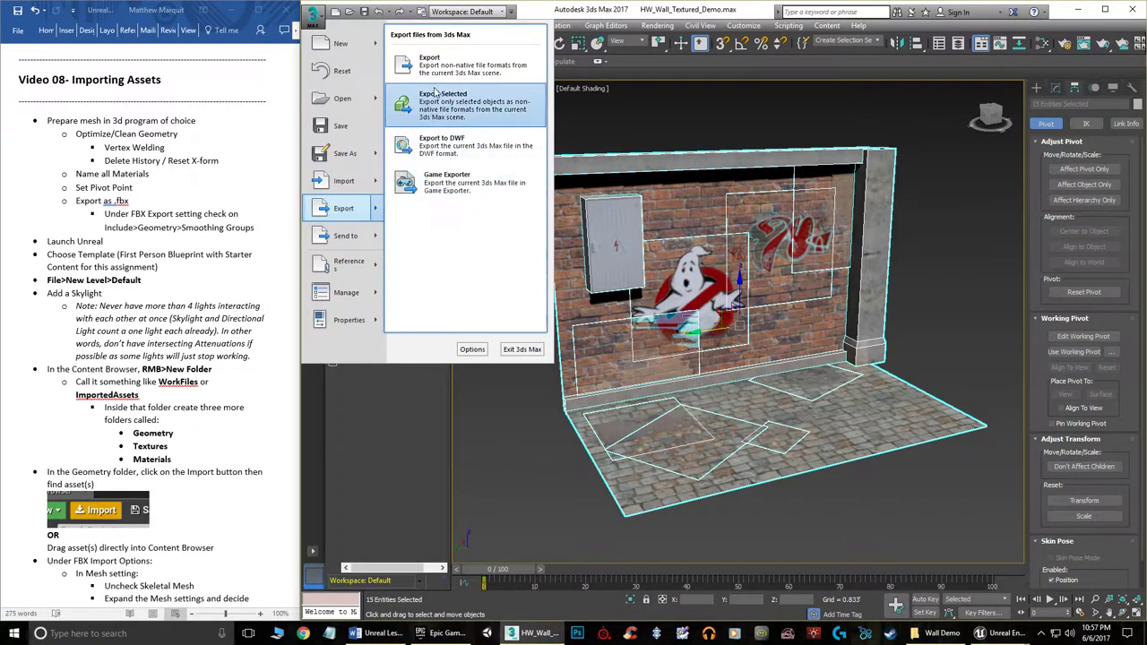
{"action": "left_click", "coordinate": [447, 109]}
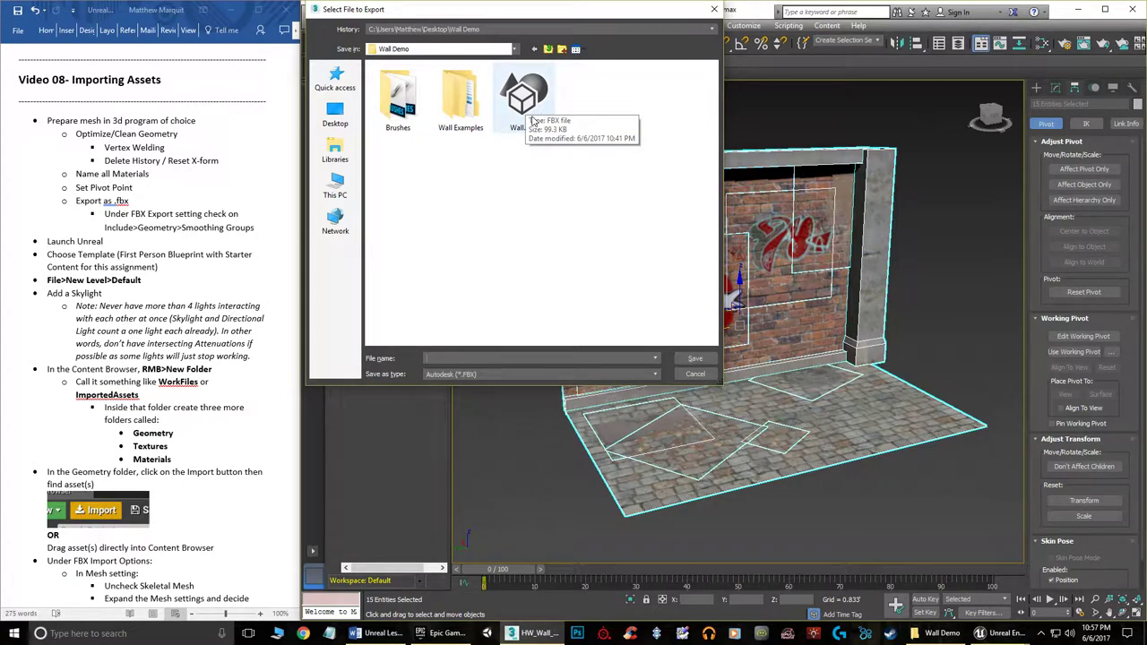
{"action": "left_click", "coordinate": [522, 114]}
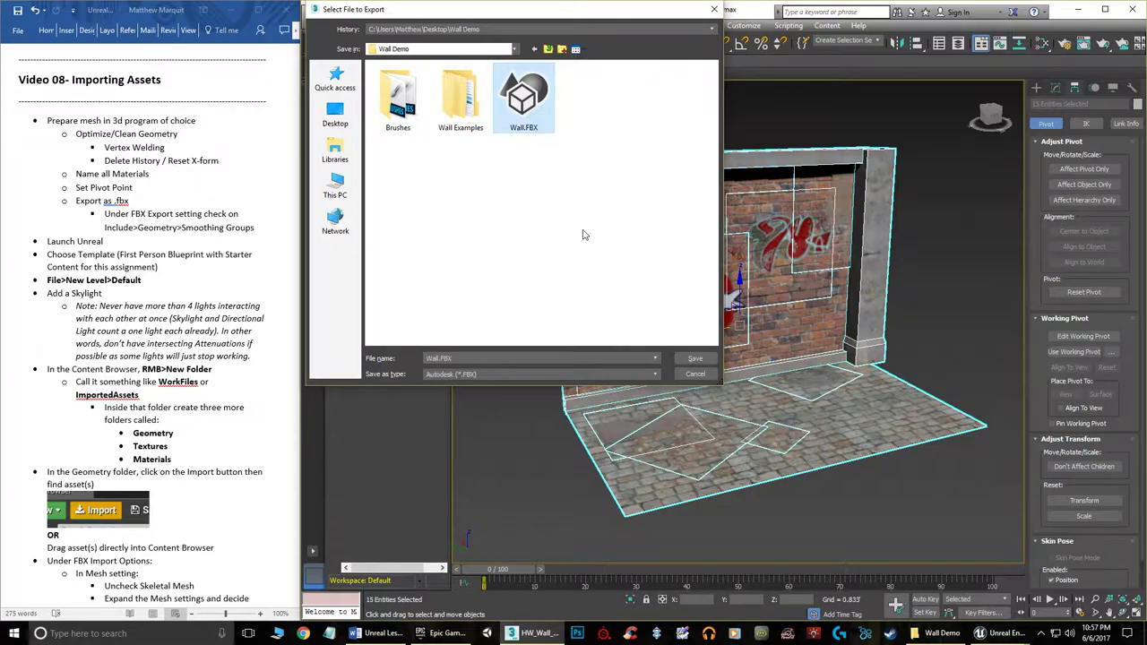
{"action": "left_click", "coordinate": [698, 360]}
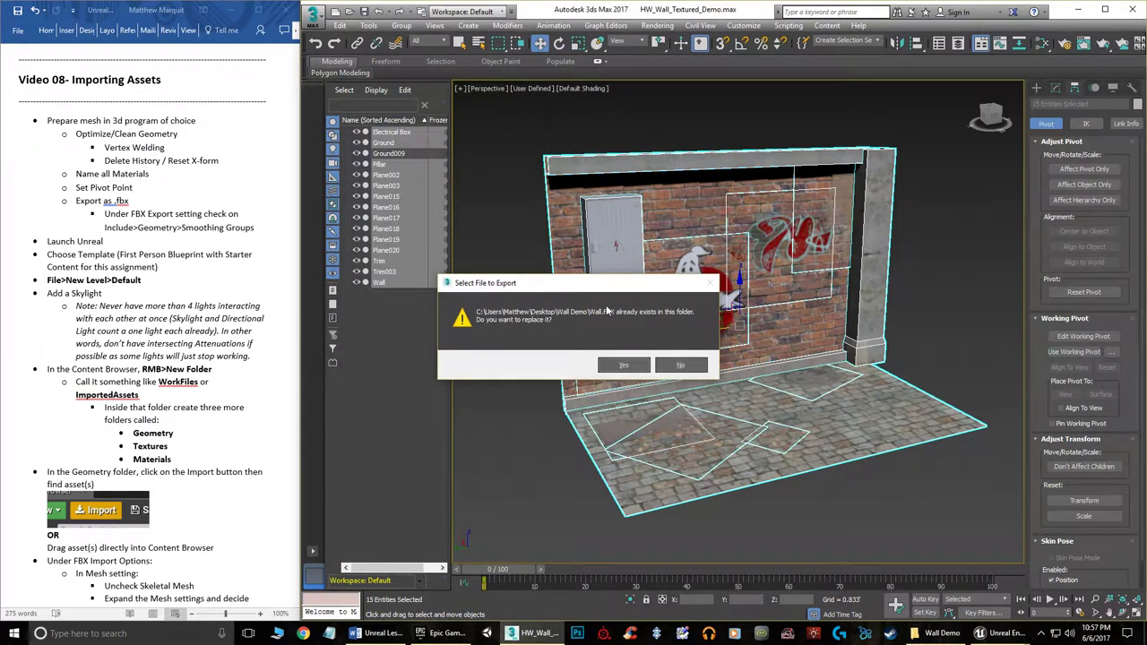
{"action": "left_click", "coordinate": [624, 366]}
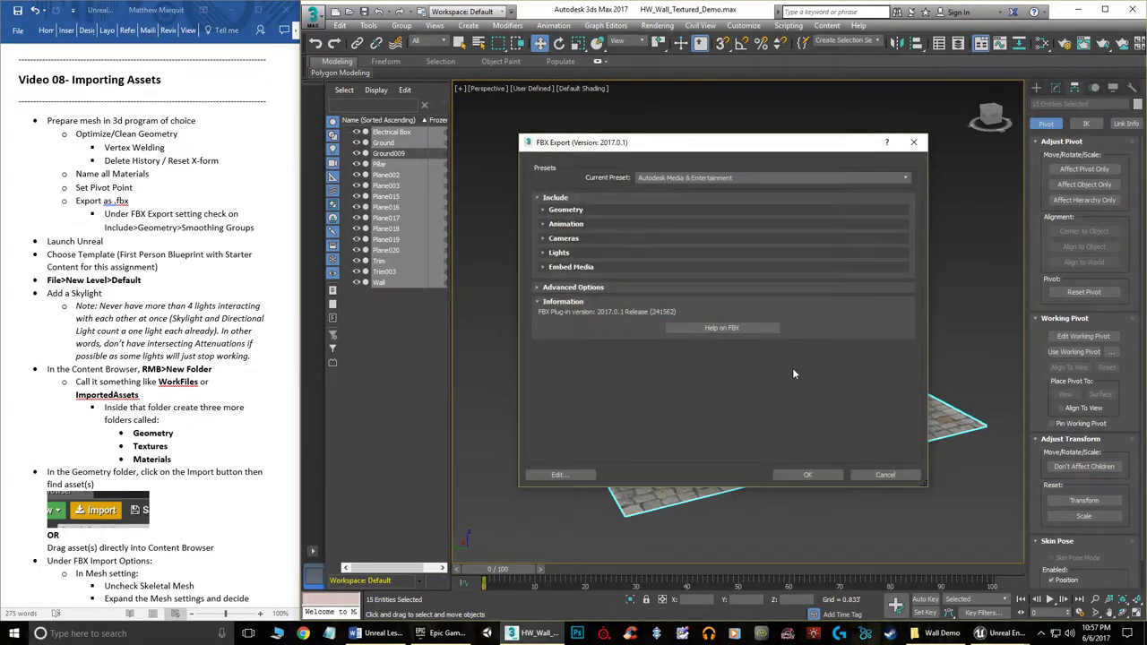
Enable Smoothing Groups in the FBX geometry options, complete the export, and switch to Unreal Editor
{"action": "left_click", "coordinate": [543, 211]}
{"action": "left_click", "coordinate": [722, 222]}
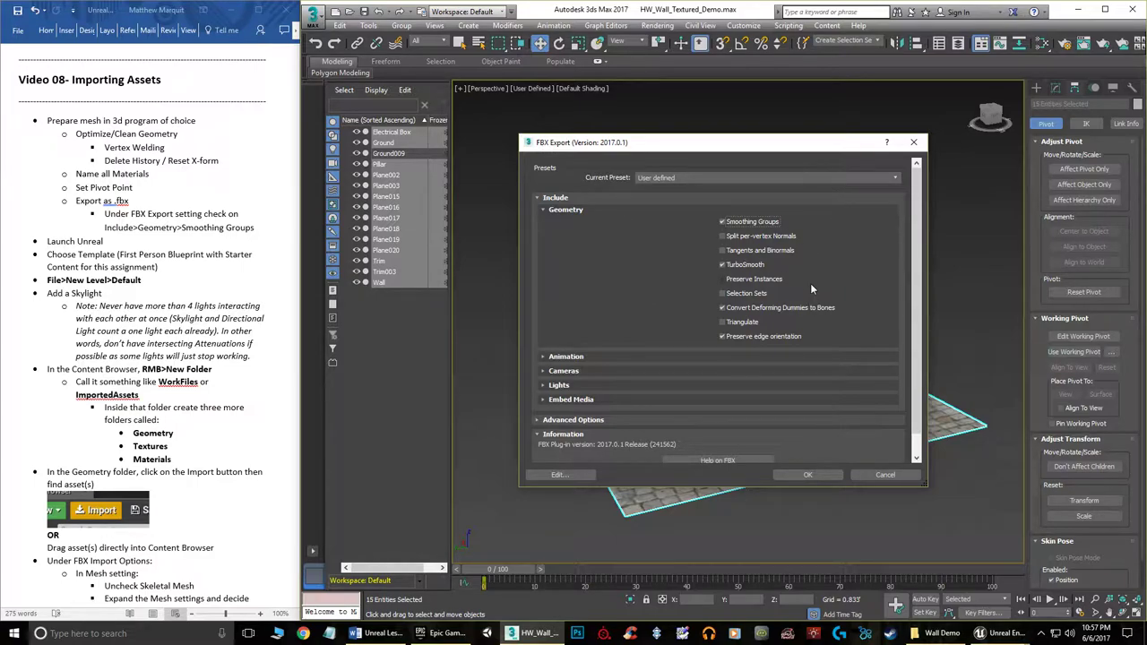
{"action": "left_click", "coordinate": [819, 476]}
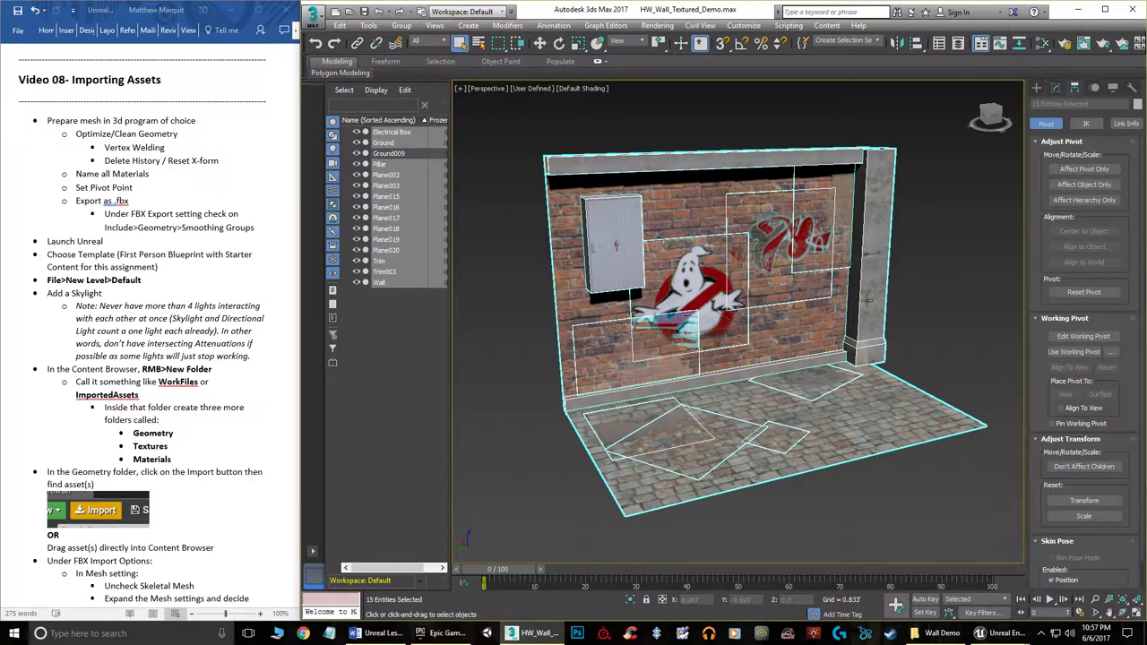
{"action": "left_click", "coordinate": [1077, 10]}
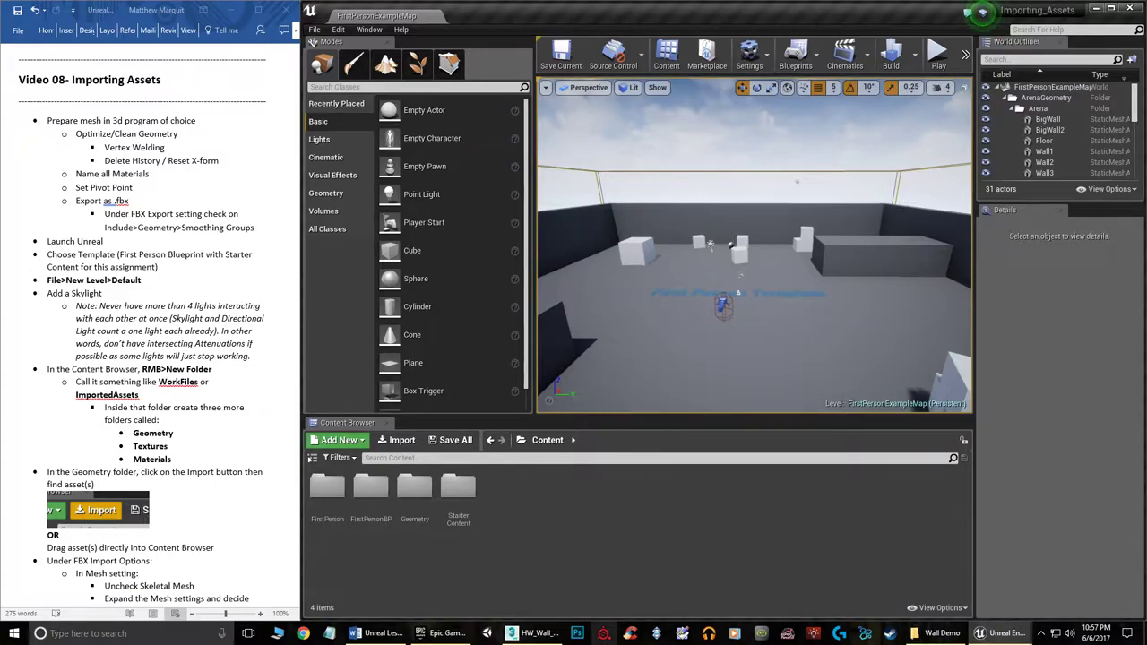
Look at the First Person Blueprint template with Starter Content in the Unreal Project Browser, and close the browser and launcher without creating a project
{"action": "left_click", "coordinate": [445, 632]}
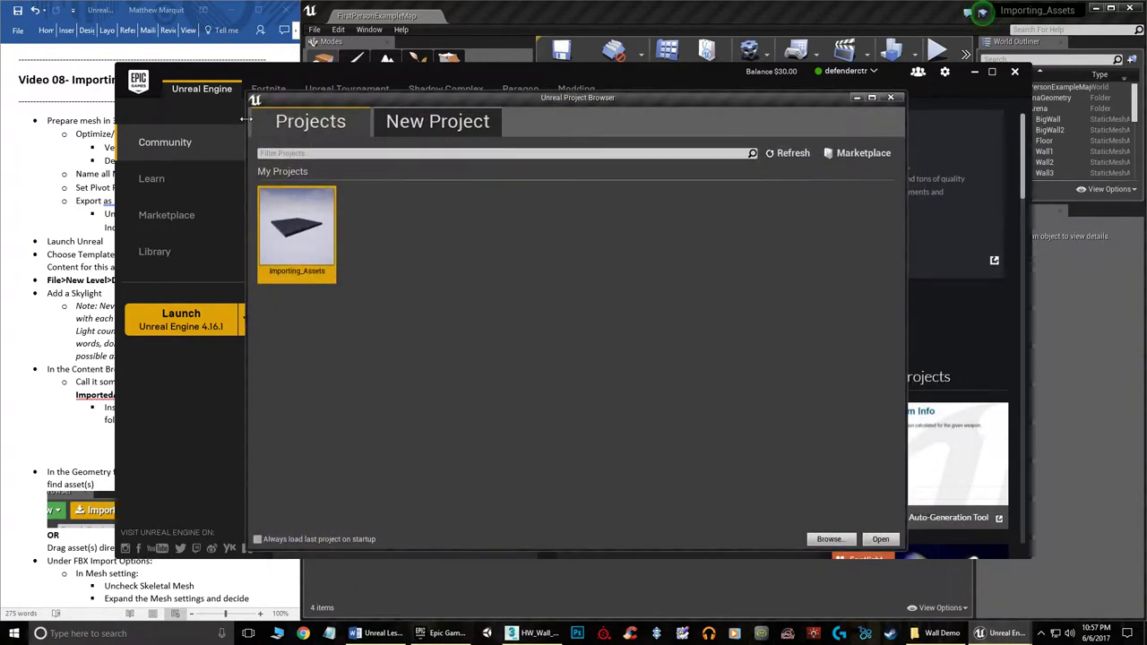
{"action": "left_click", "coordinate": [422, 123]}
{"action": "left_click", "coordinate": [340, 126]}
{"action": "left_click", "coordinate": [431, 129]}
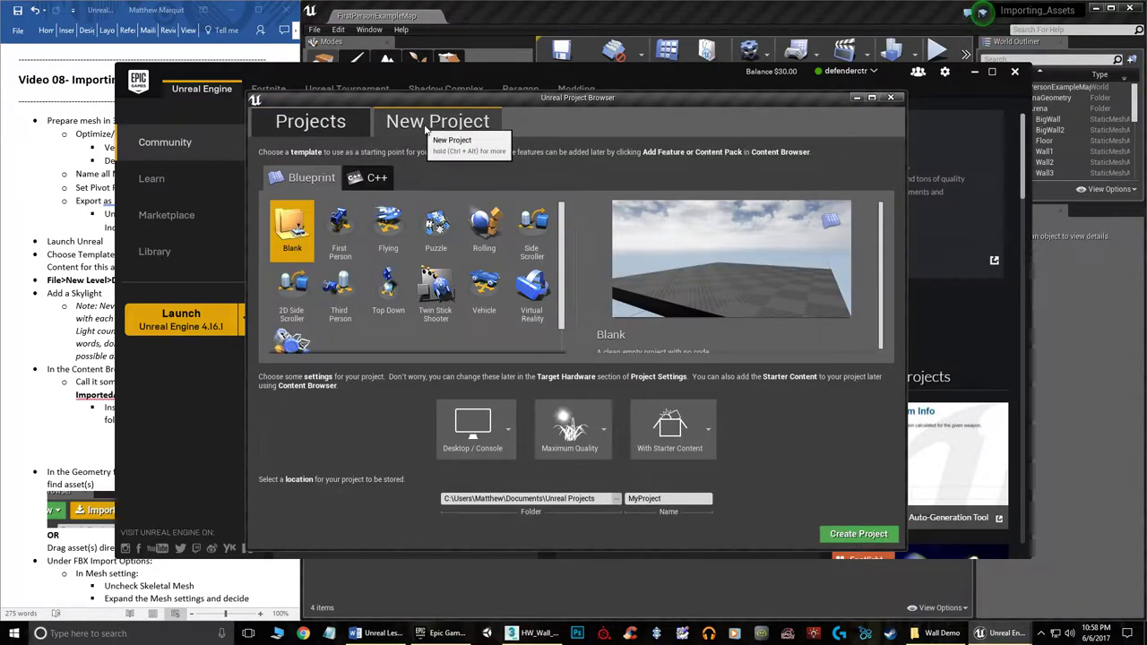
{"action": "left_click", "coordinate": [342, 238]}
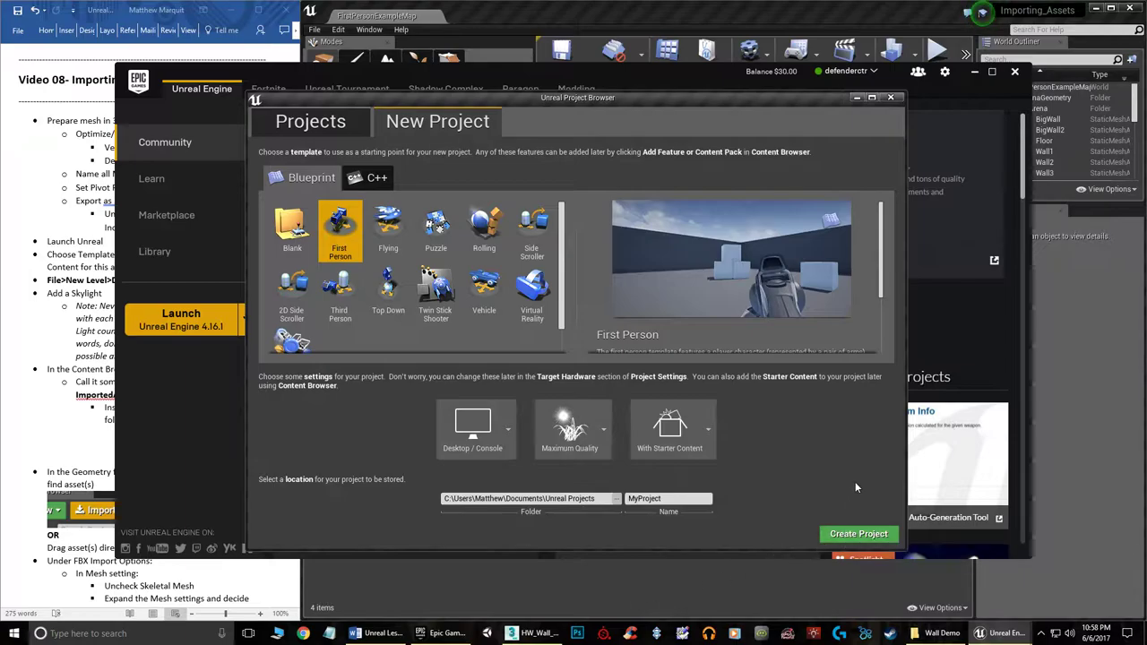
{"action": "left_click", "coordinate": [891, 97]}
{"action": "left_click", "coordinate": [1013, 72]}
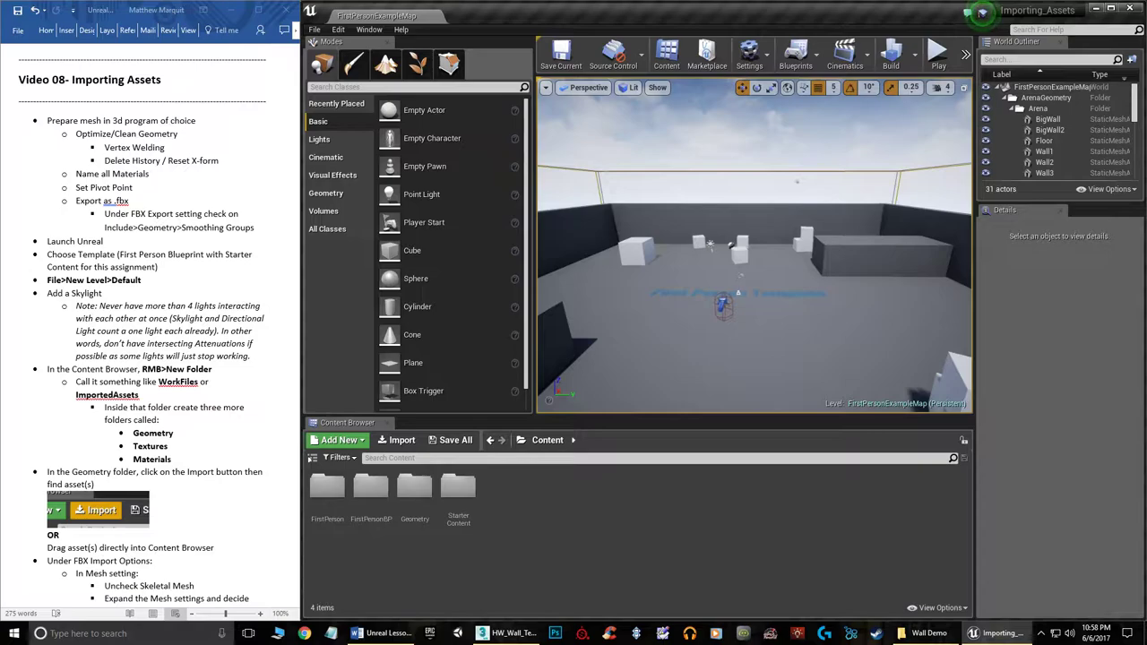
Enlarge the level viewport by narrowing the Modes and World Outliner areas and shortening the Content Browser
{"action": "left_click_drag", "start_coordinate": [534, 211], "coordinate": [459, 213]}
{"action": "left_click_drag", "start_coordinate": [629, 427], "coordinate": [629, 502]}
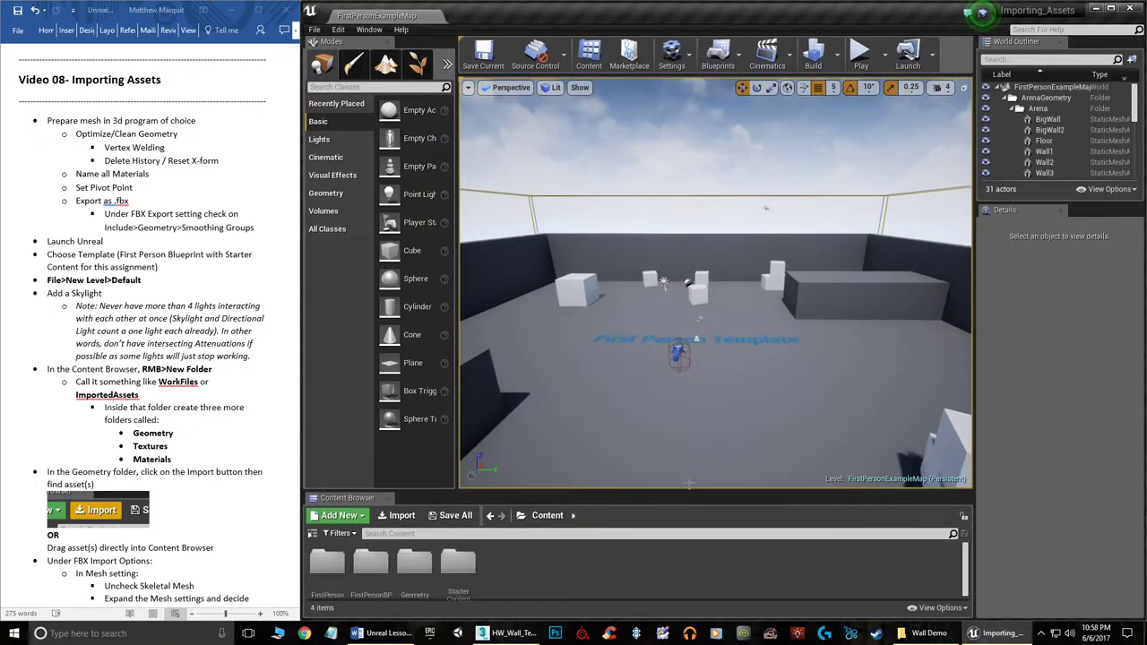
{"action": "left_click_drag", "start_coordinate": [1005, 318], "coordinate": [1033, 318]}
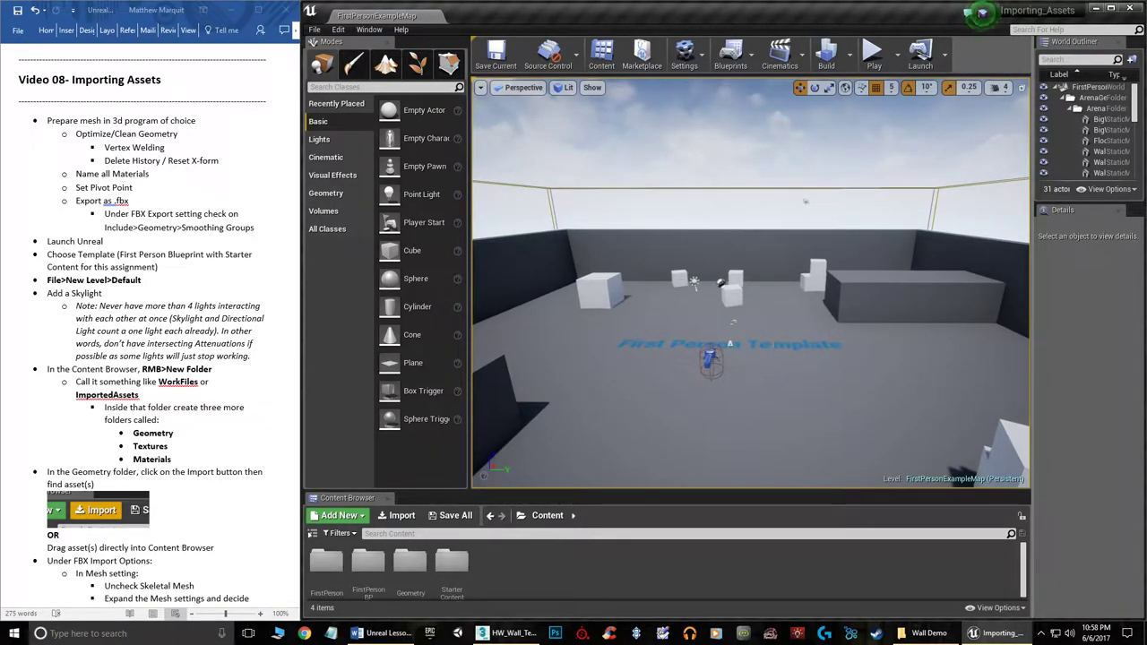
Create a new level from the Default template
{"action": "right_click_drag", "start_coordinate": [805, 202], "coordinate": [755, 301]}
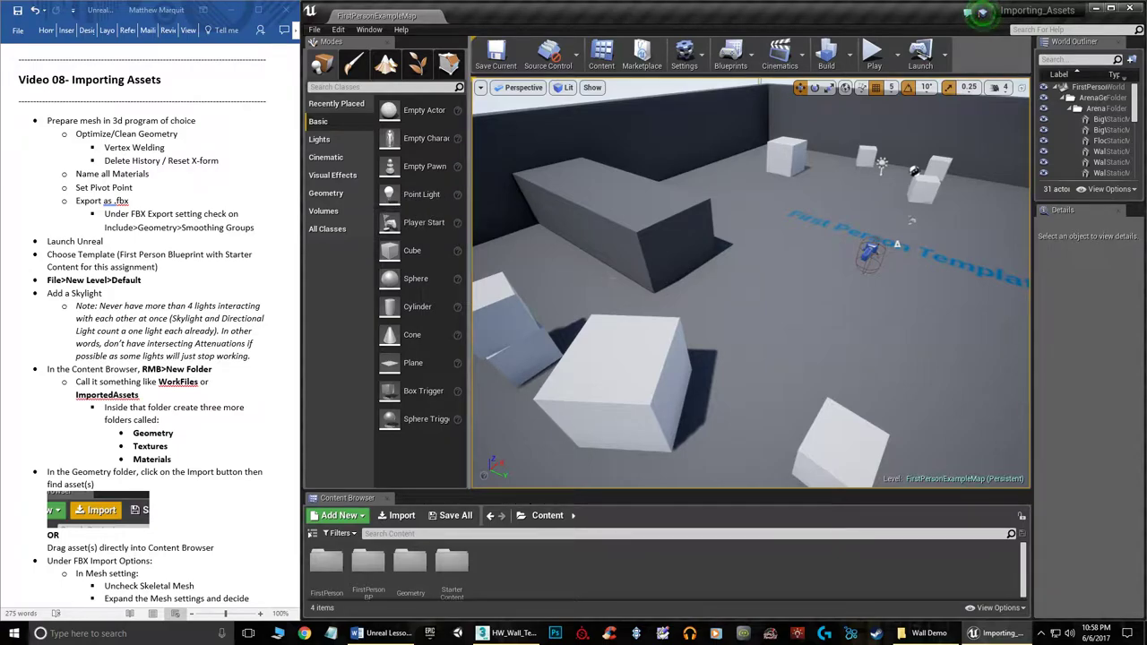
{"action": "left_click", "coordinate": [314, 29]}
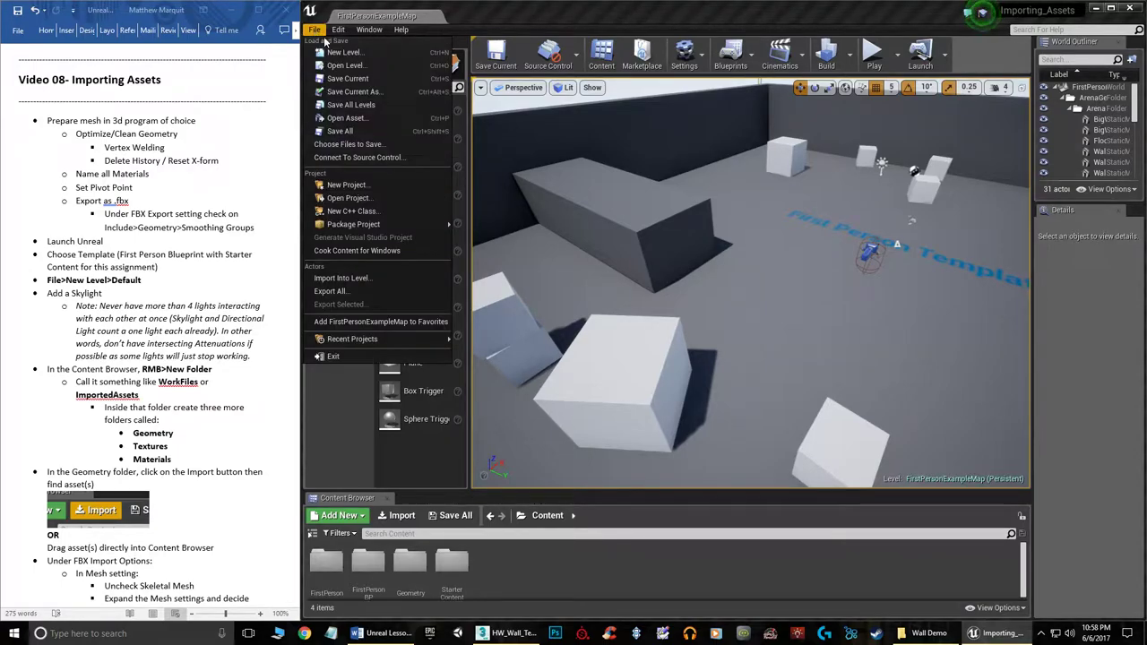
{"action": "left_click", "coordinate": [397, 57]}
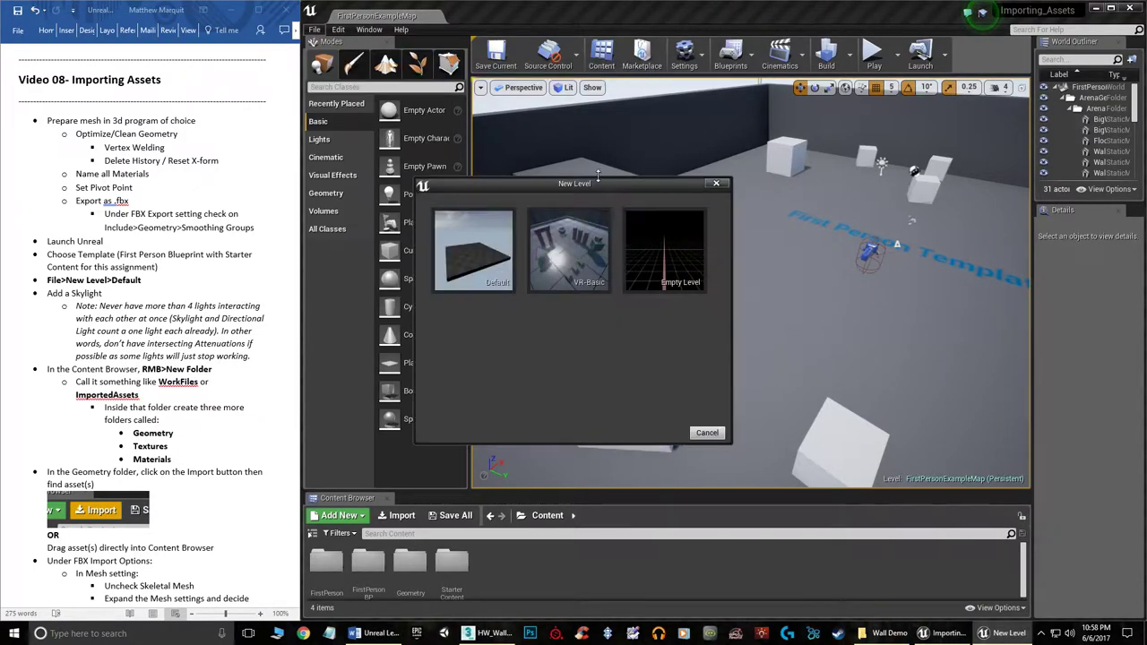
{"action": "left_click_drag", "start_coordinate": [597, 182], "coordinate": [716, 189]}
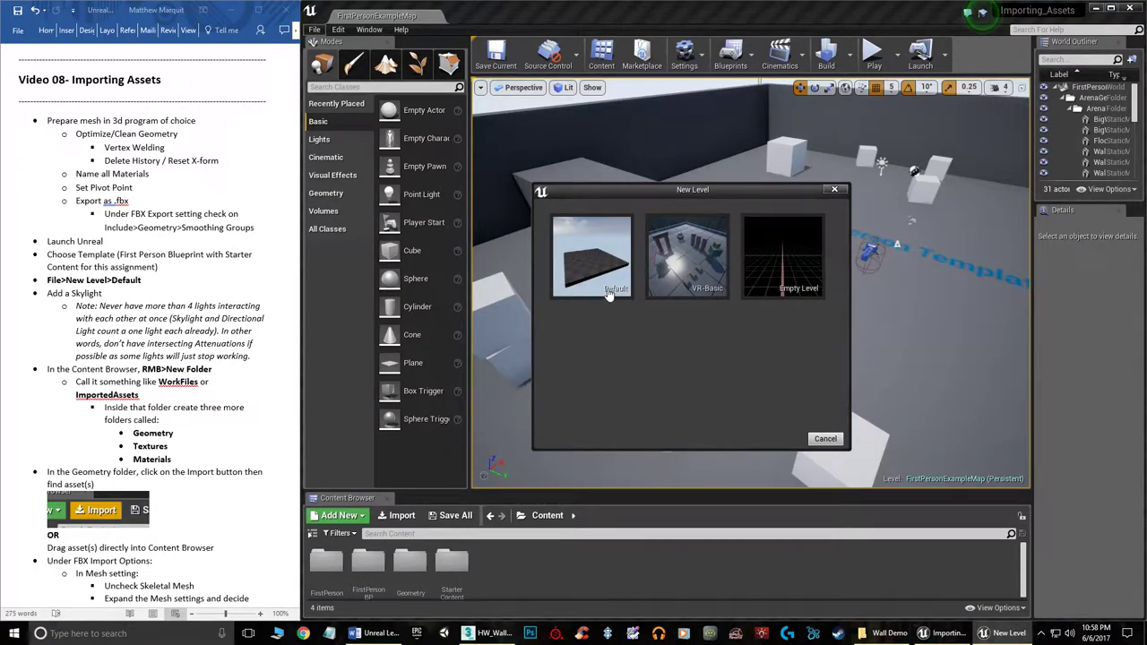
{"action": "left_click", "coordinate": [607, 254]}
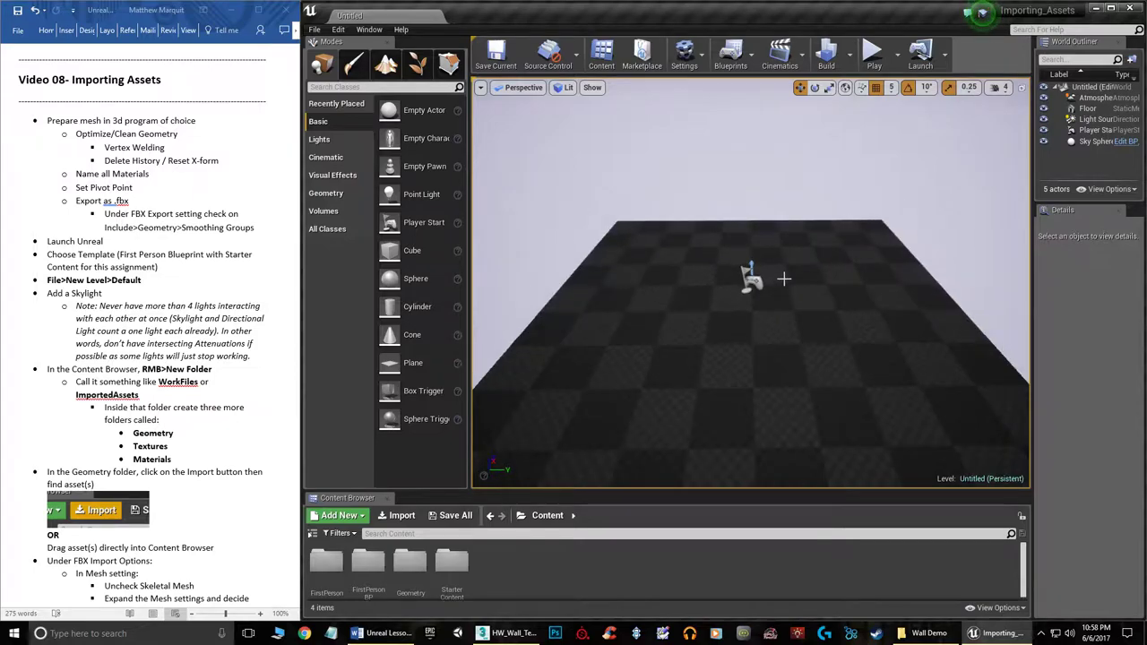
Delete the Player Start actor from the new level
{"action": "right_click_drag", "start_coordinate": [794, 274], "coordinate": [633, 291]}
{"action": "scroll", "coordinate": [798, 341], "scroll_direction": "up", "scroll_amount": 1}
{"action": "right_click_drag", "start_coordinate": [798, 340], "coordinate": [814, 267]}
{"action": "left_click_drag", "start_coordinate": [740, 289], "coordinate": [705, 303], "text": "alt"}
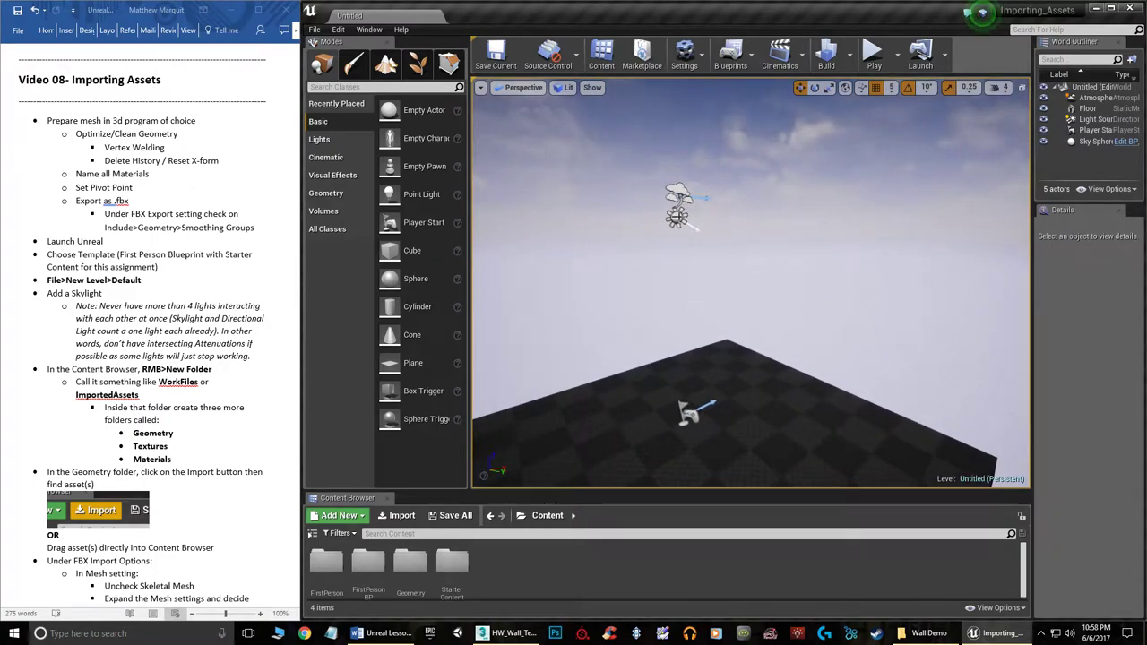
{"action": "right_click_drag", "start_coordinate": [690, 244], "coordinate": [788, 313]}
{"action": "left_click", "coordinate": [693, 312]}
{"action": "left_click_drag", "start_coordinate": [743, 313], "coordinate": [726, 296], "text": "alt"}
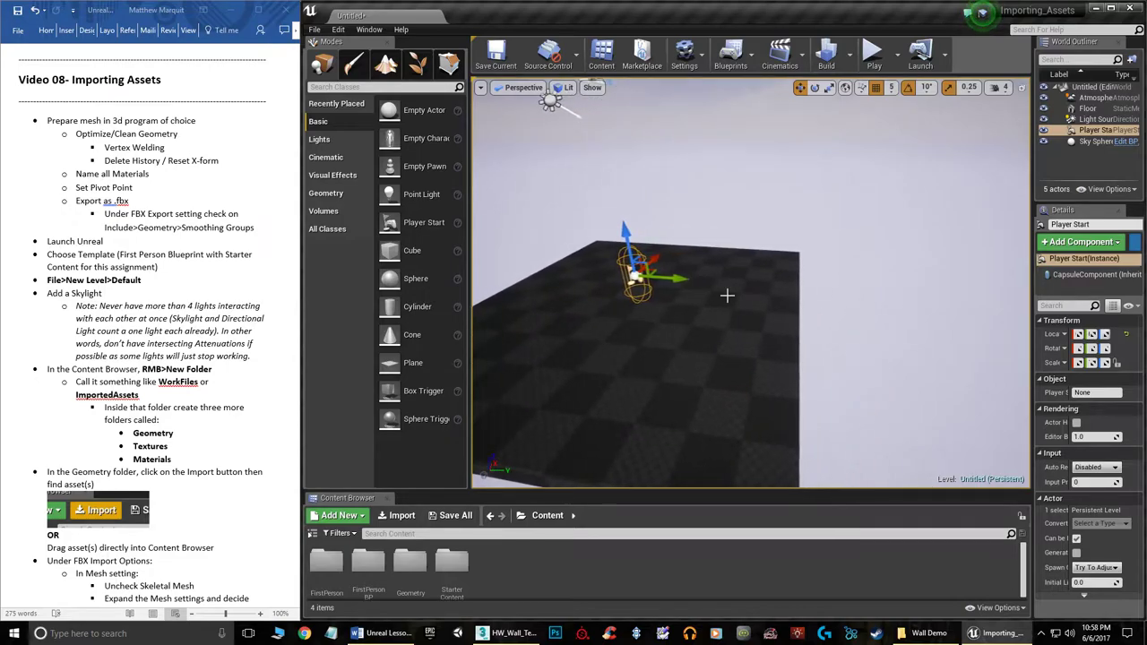
{"action": "key", "text": "Delete"}
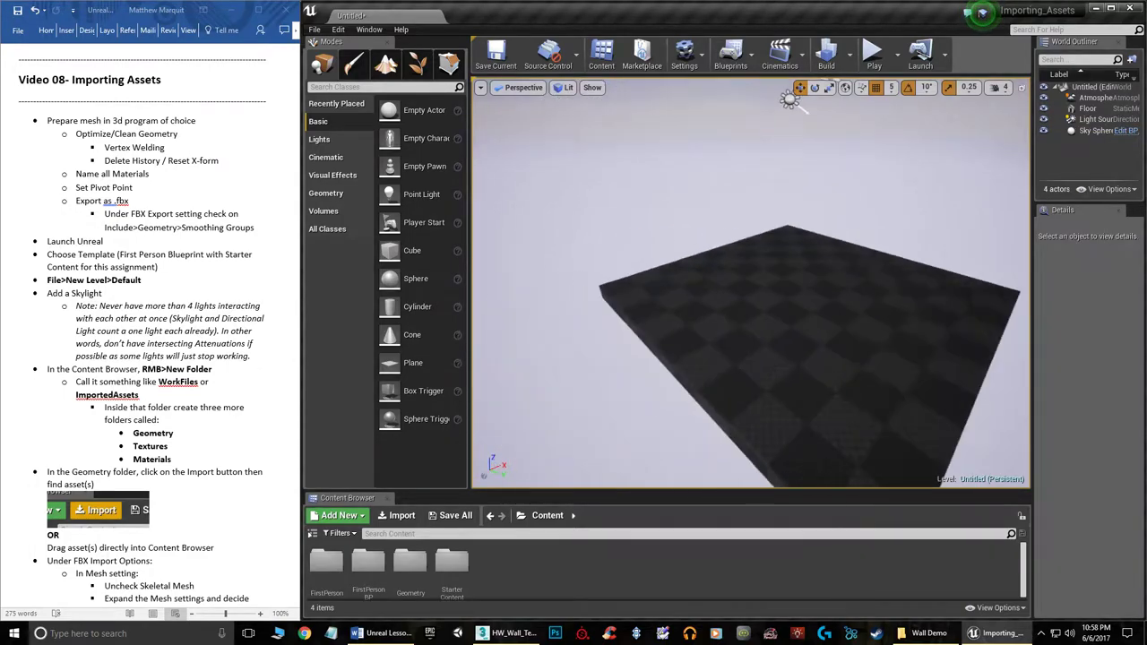
Add a Sky Light to the level, off to the side of the floor
{"action": "right_click_drag", "start_coordinate": [676, 308], "coordinate": [677, 269]}
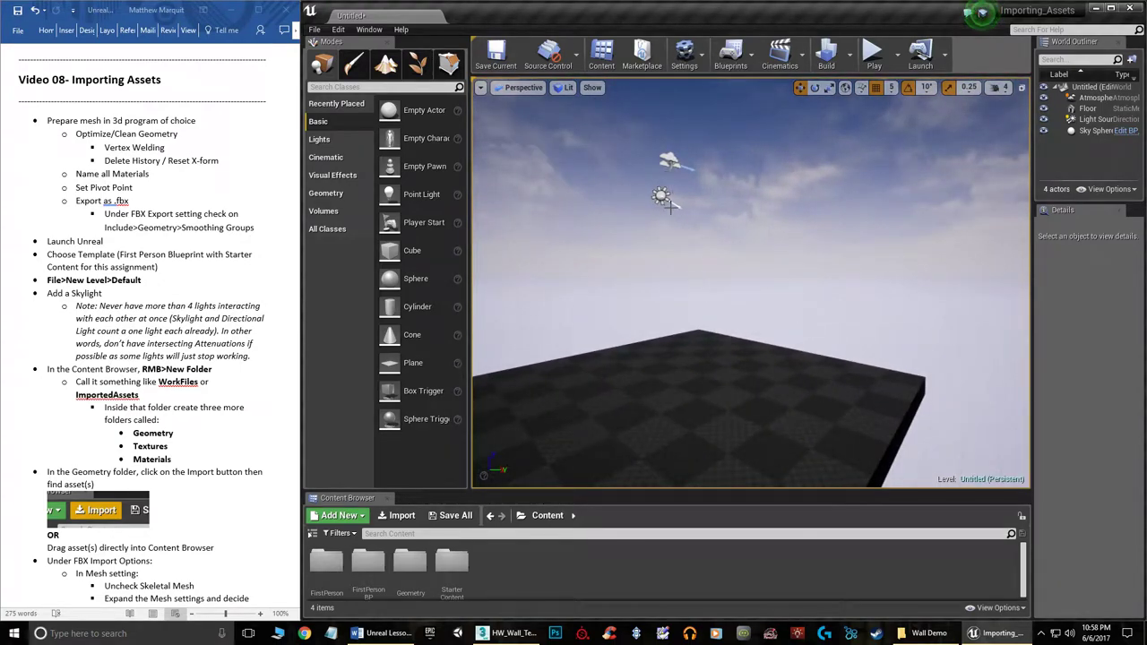
{"action": "right_click_drag", "start_coordinate": [776, 237], "coordinate": [779, 240]}
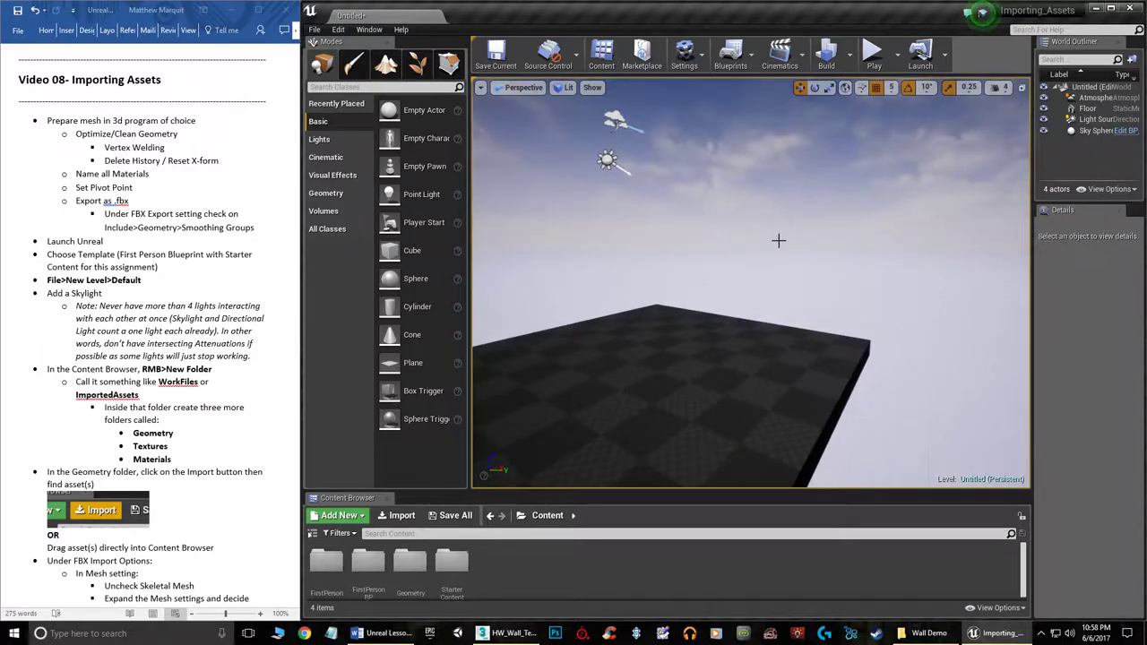
{"action": "left_click", "coordinate": [319, 139]}
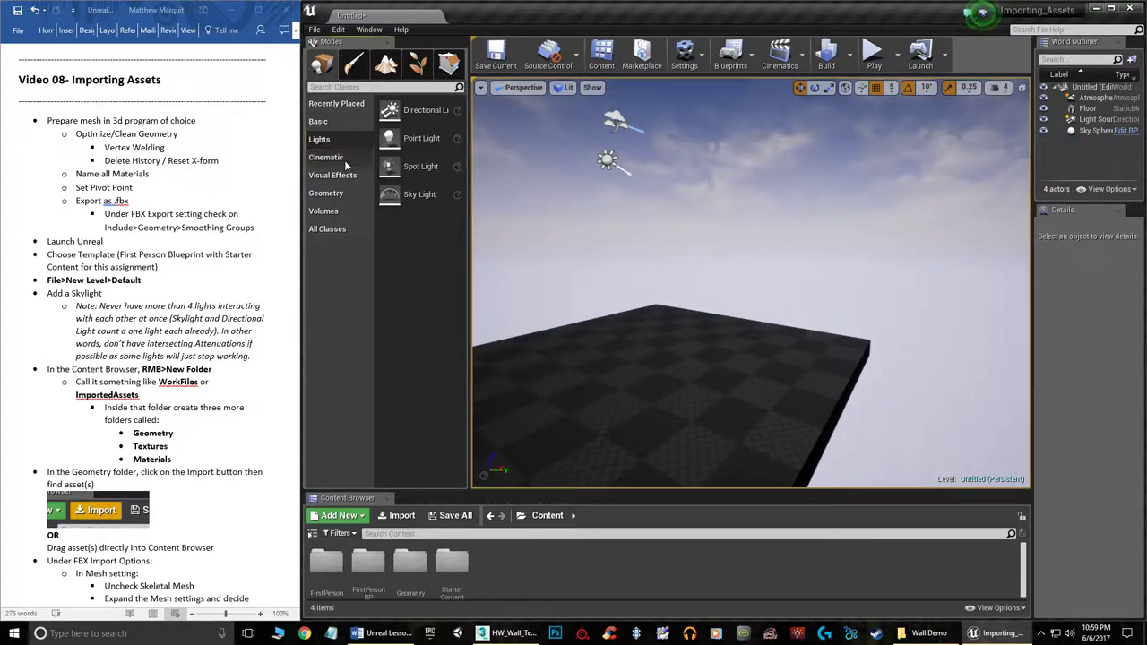
{"action": "left_click_drag", "start_coordinate": [390, 195], "coordinate": [1007, 225]}
{"action": "right_click_drag", "start_coordinate": [914, 245], "coordinate": [949, 255]}
{"action": "right_click_drag", "start_coordinate": [1022, 267], "coordinate": [950, 296]}
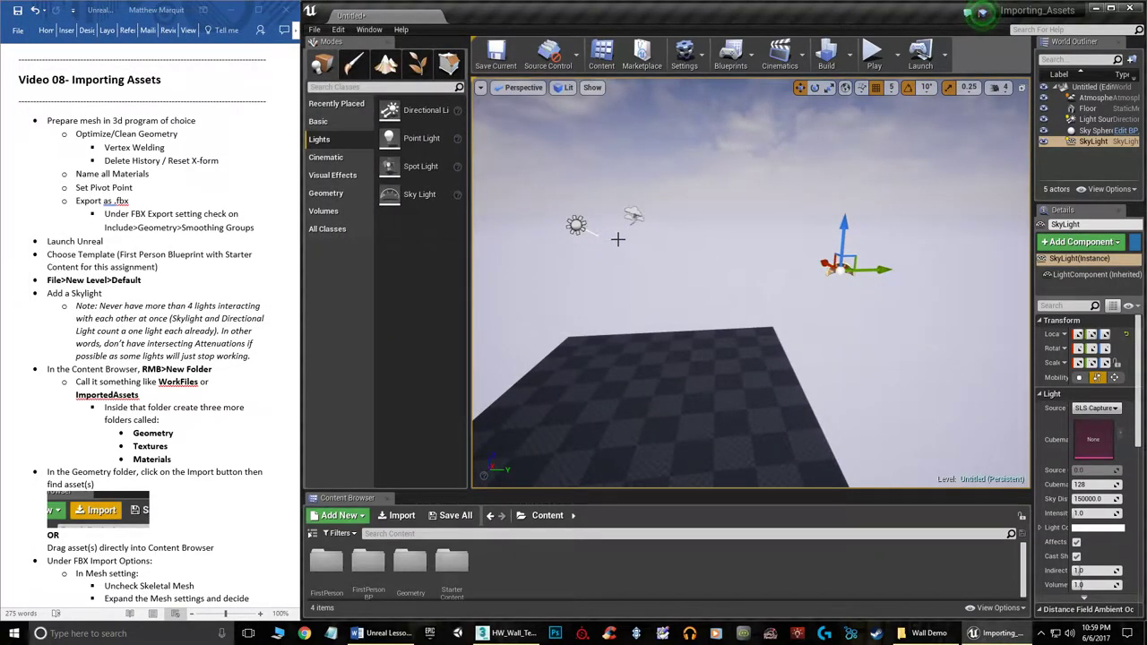
{"action": "left_click", "coordinate": [576, 224]}
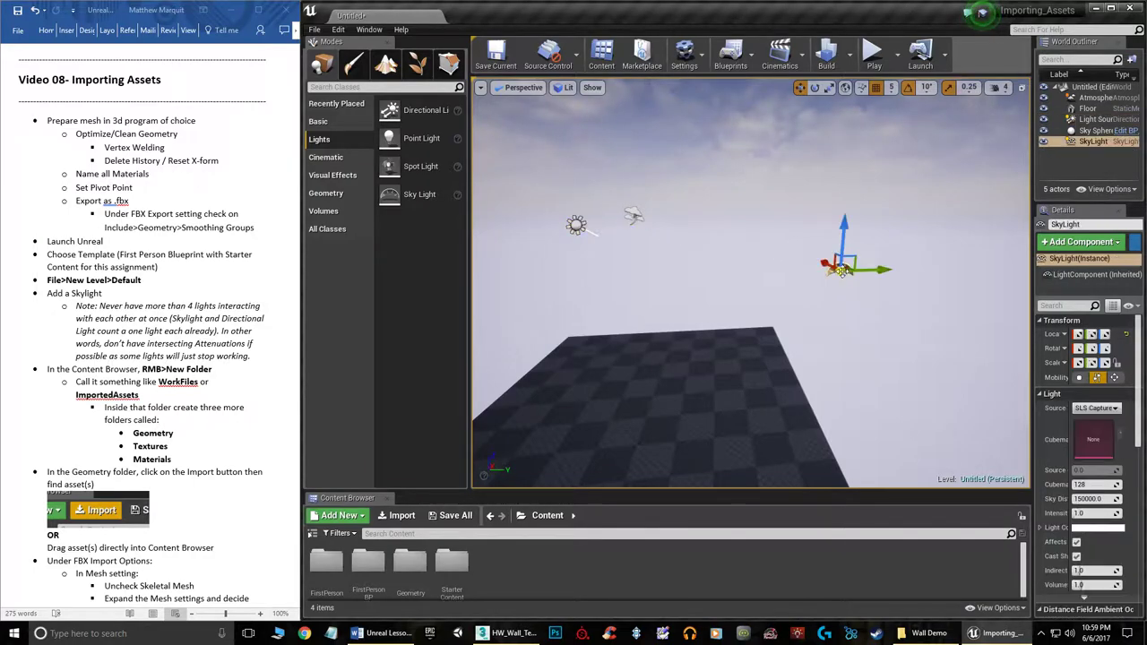
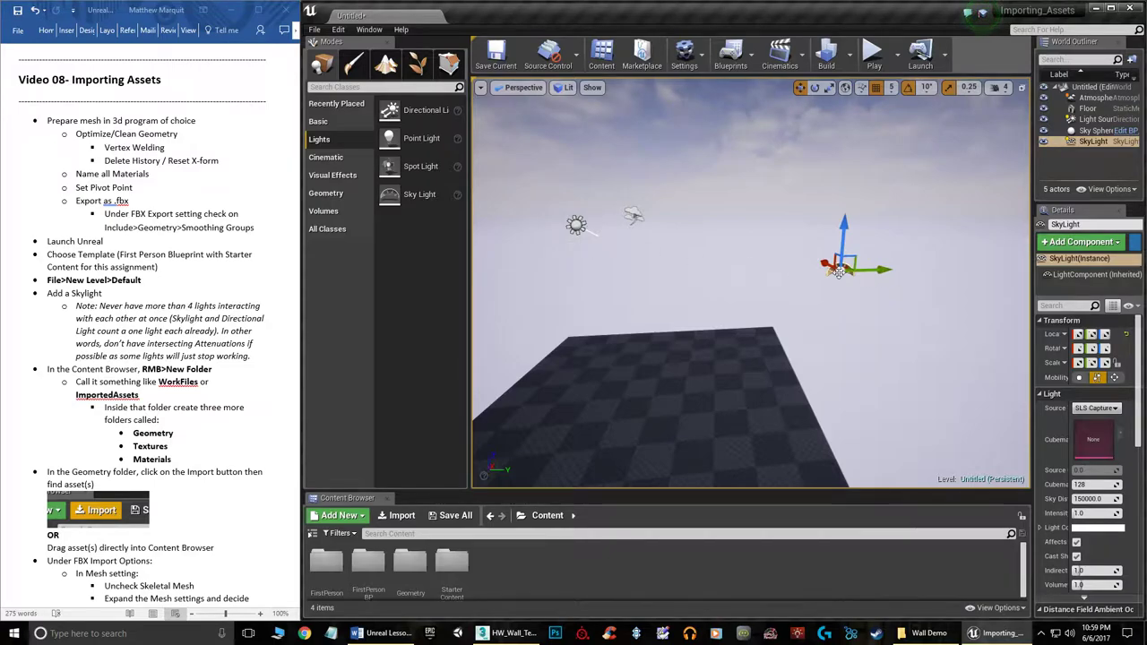
{"action": "key", "text": "d"}
{"action": "mouse_move", "coordinate": [782, 281]}
{"action": "right_mouse_down"}
{"action": "mouse_move", "coordinate": [555, 281]}
{"action": "mouse_move", "coordinate": [781, 284]}
{"action": "right_mouse_up"}
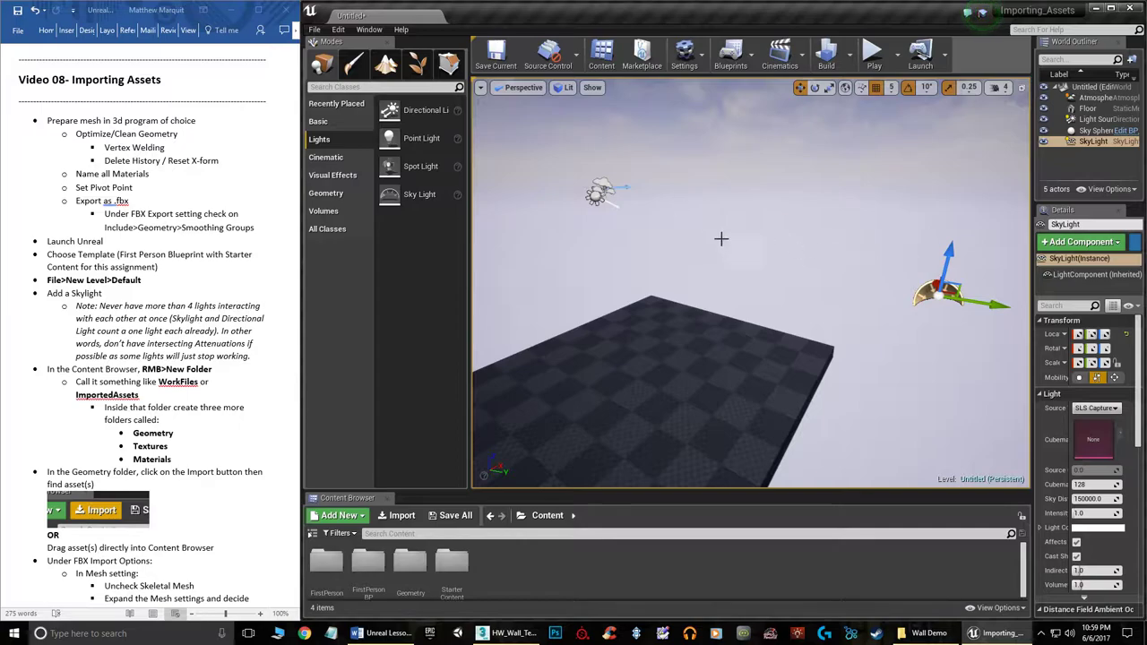
Place a Point Light on the floor and raise it above the surface
{"action": "right_click", "coordinate": [632, 371]}
{"action": "mouse_move", "coordinate": [733, 558]}
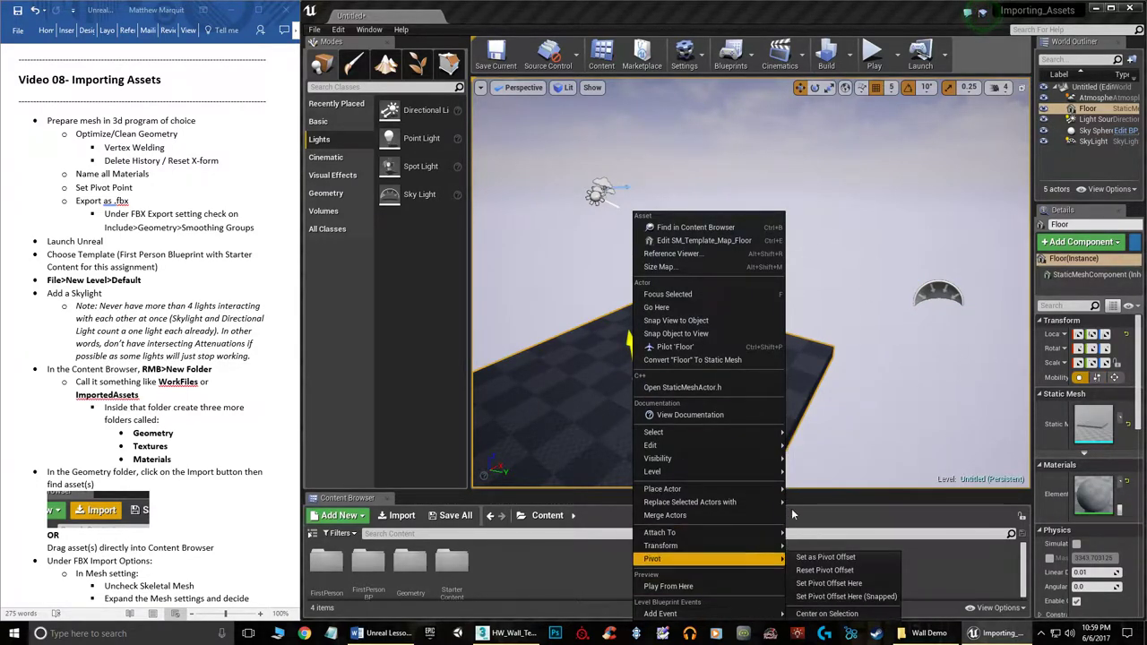
{"action": "mouse_move", "coordinate": [762, 489]}
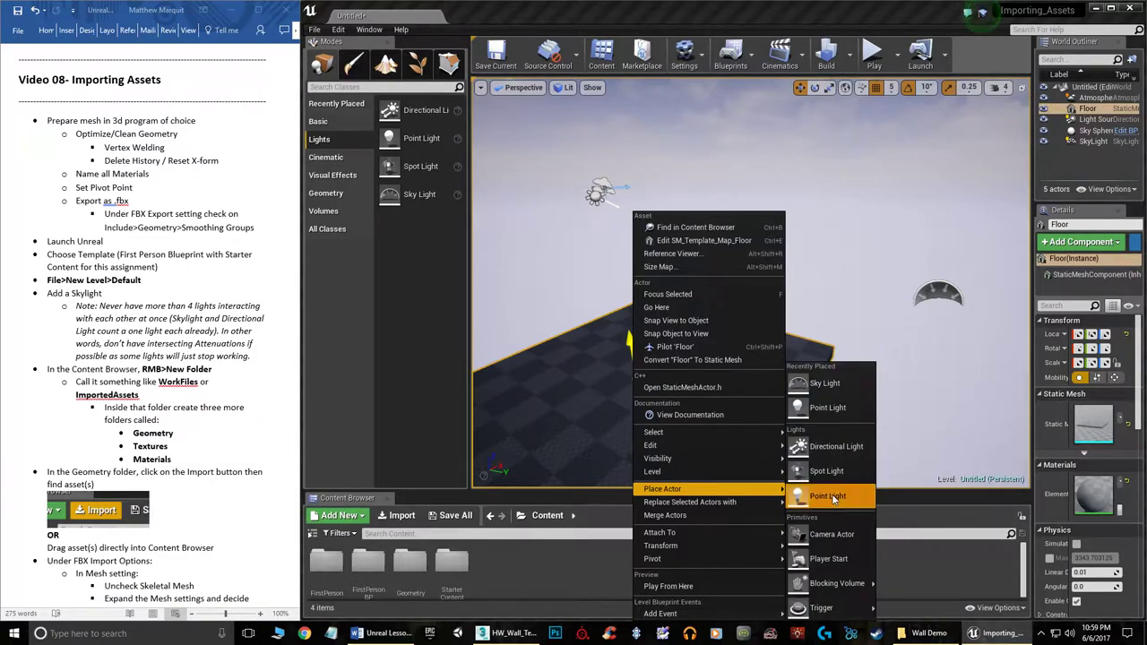
{"action": "left_click", "coordinate": [832, 499]}
{"action": "left_click_drag", "start_coordinate": [626, 309], "coordinate": [639, 218]}
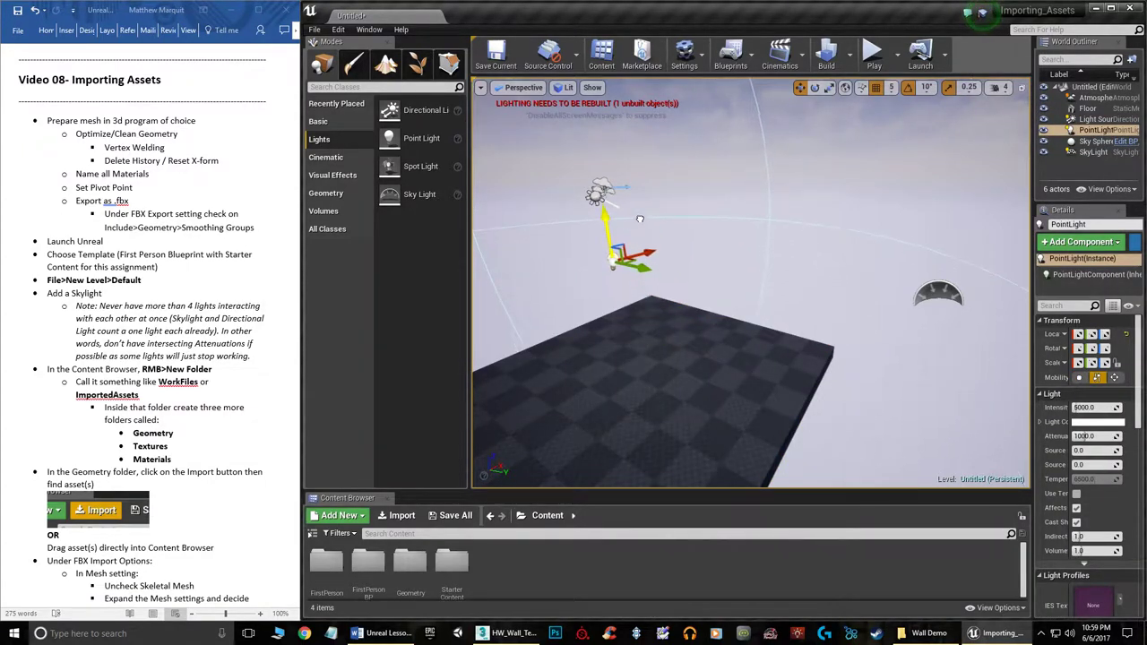
{"action": "scroll", "coordinate": [689, 270], "scroll_direction": "down", "scroll_amount": 3}
{"action": "right_click_drag", "start_coordinate": [732, 263], "coordinate": [831, 242]}
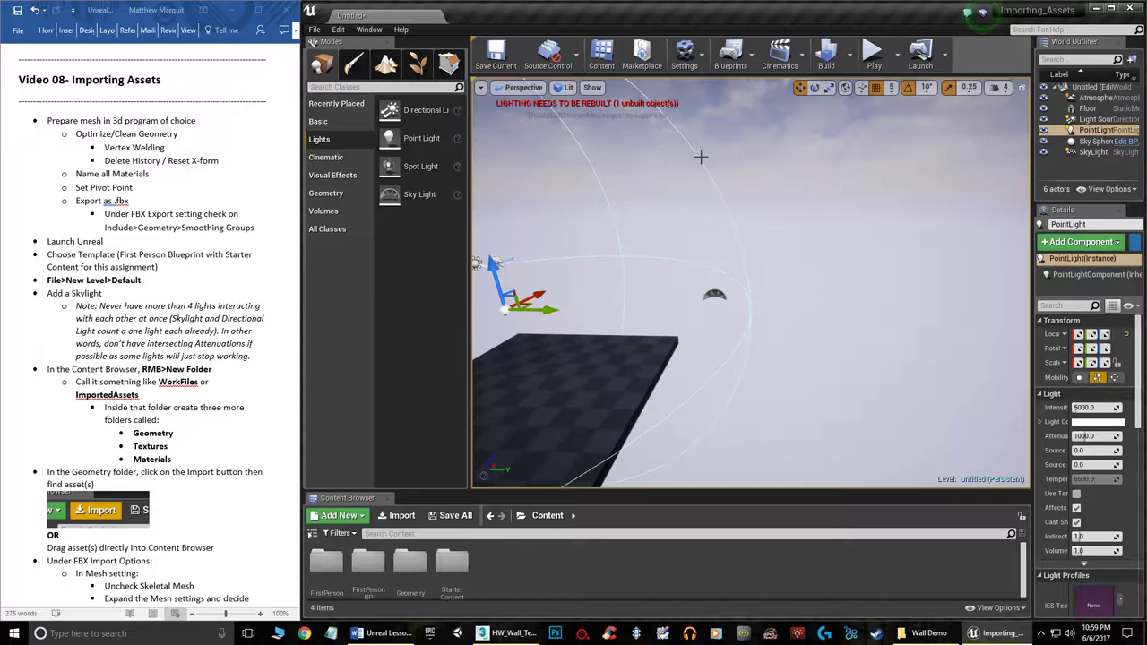
Duplicate the point light and move the copy along the Y axis, past the floor's edge near the Sky Light
{"action": "key", "text": "f"}
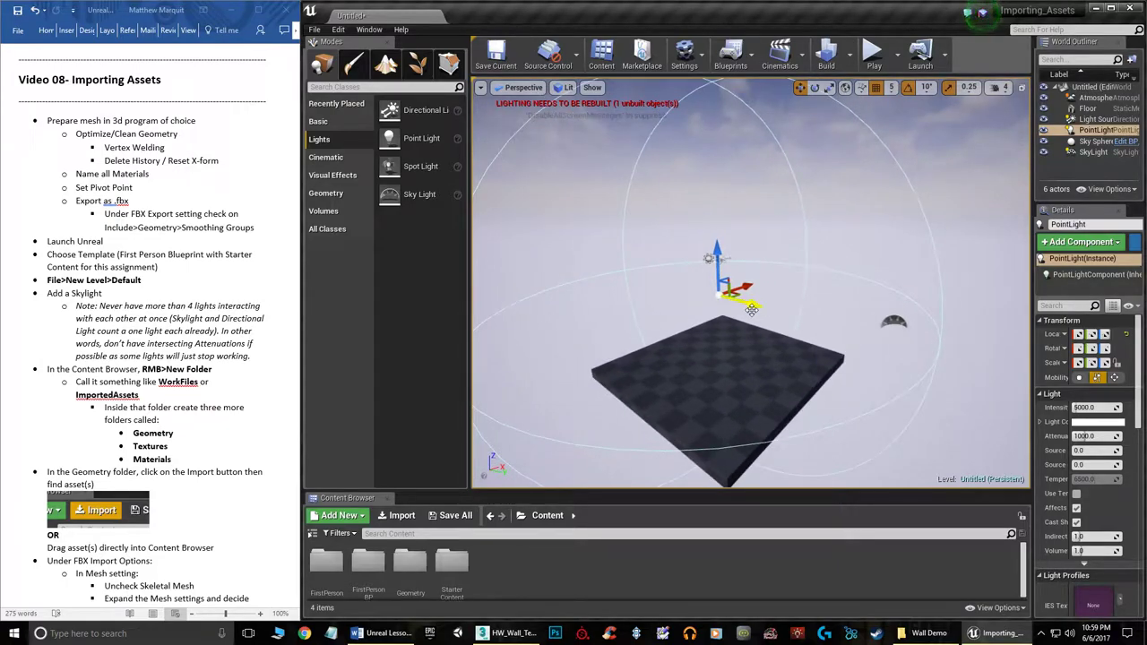
{"action": "key", "text": "ctrl+w"}
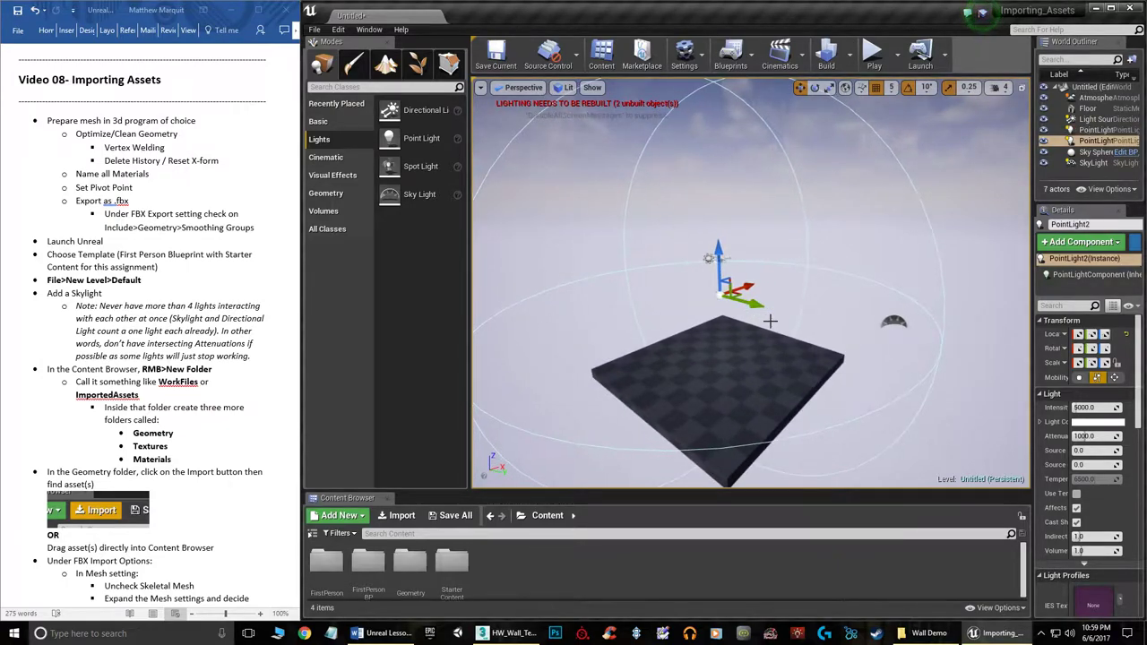
{"action": "left_click_drag", "start_coordinate": [752, 304], "coordinate": [939, 357]}
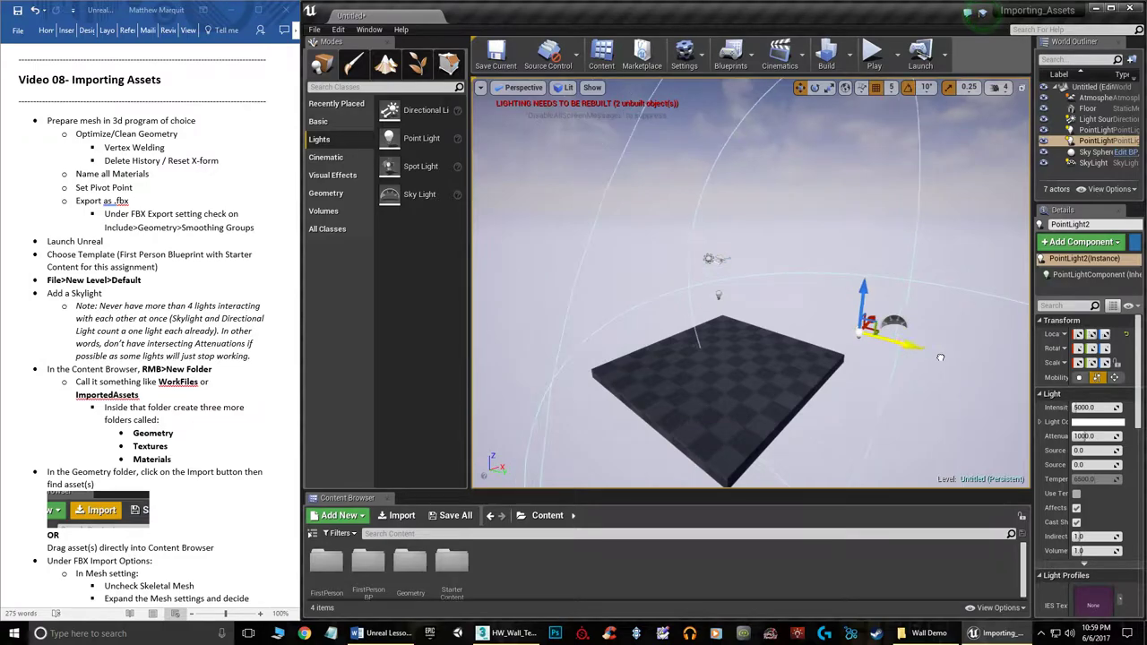
Select both point lights and set their attenuation radius to 200 to keep their ranges from intersecting
{"action": "left_click", "coordinate": [721, 296], "text": "ctrl"}
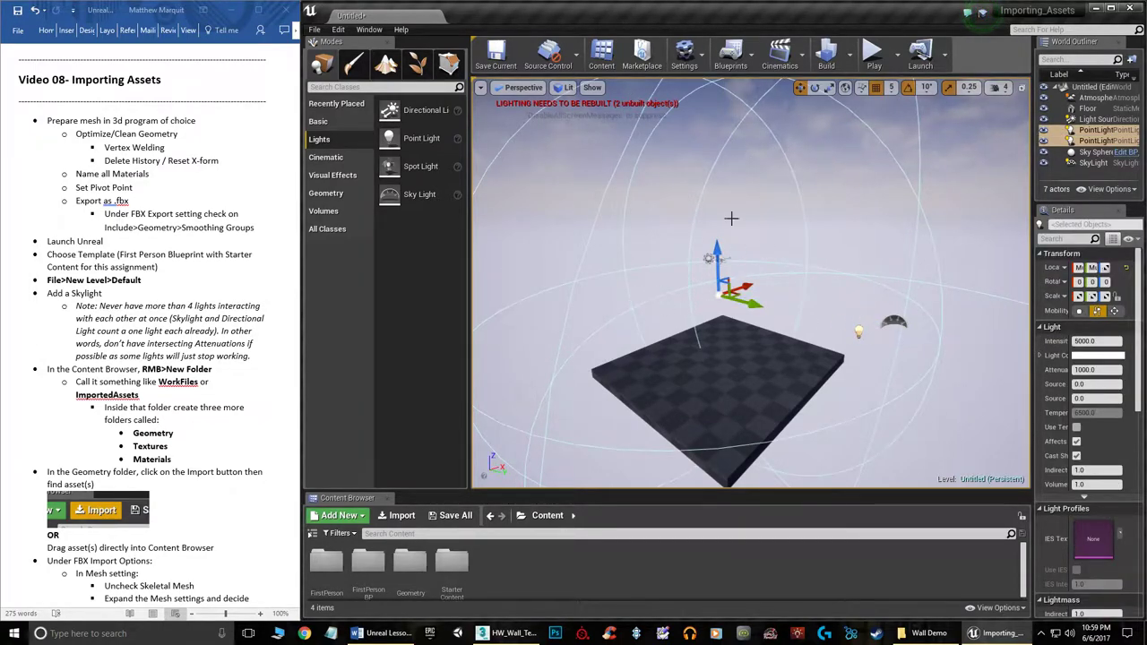
{"action": "scroll", "coordinate": [842, 367], "scroll_direction": "down", "scroll_amount": 3}
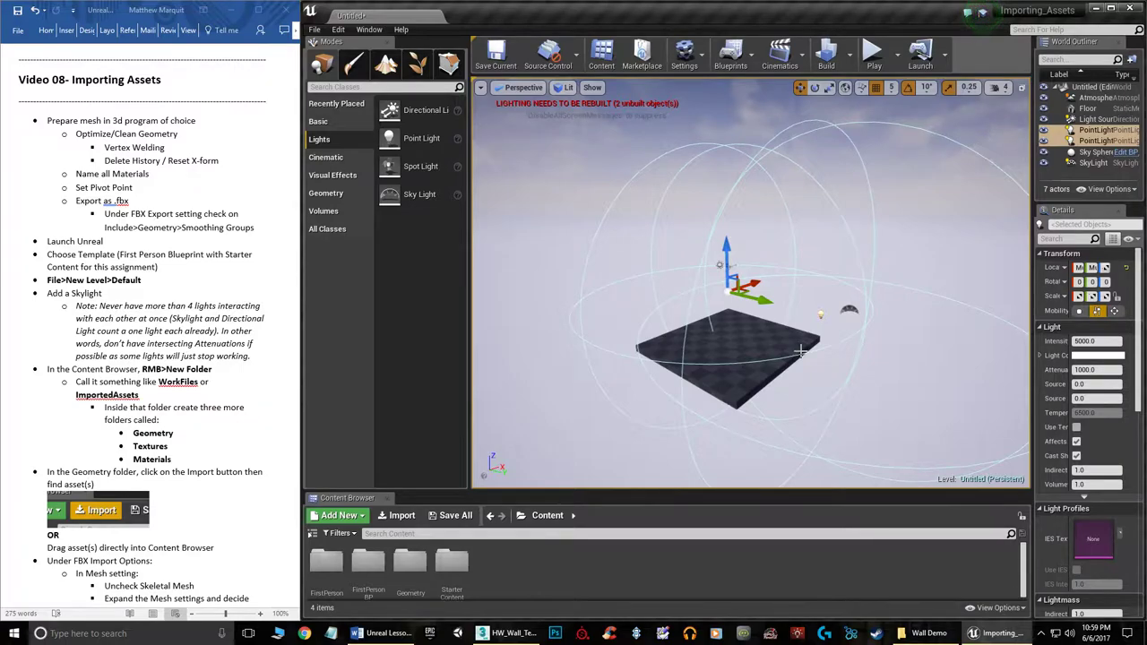
{"action": "right_click_drag", "start_coordinate": [789, 320], "coordinate": [848, 331]}
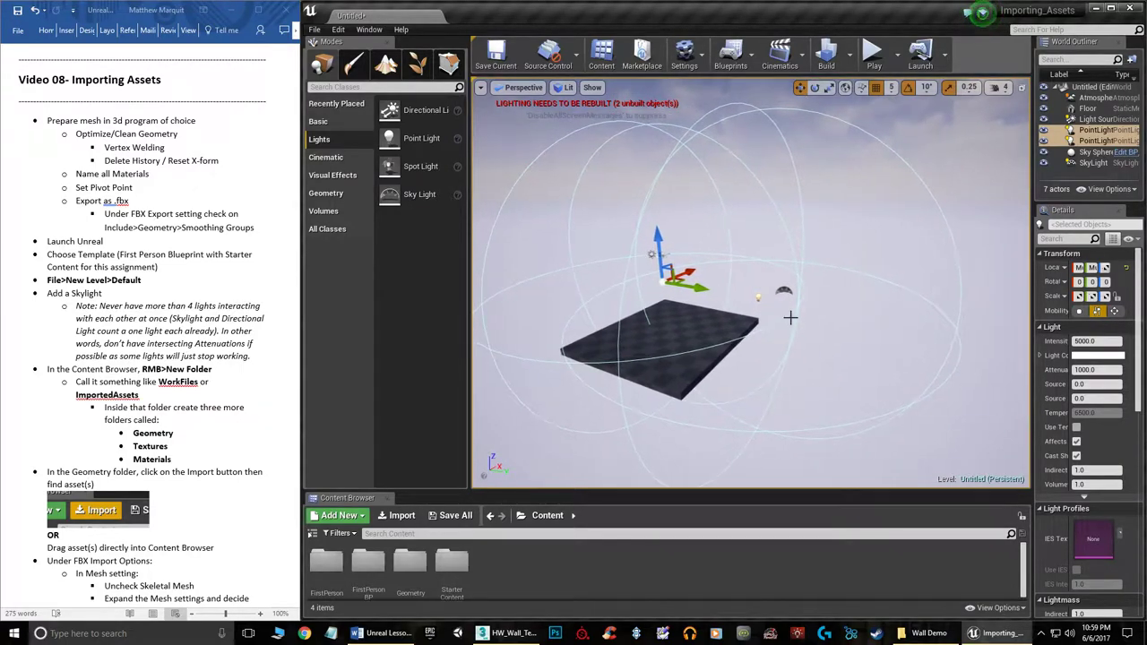
{"action": "left_click", "coordinate": [1093, 370]}
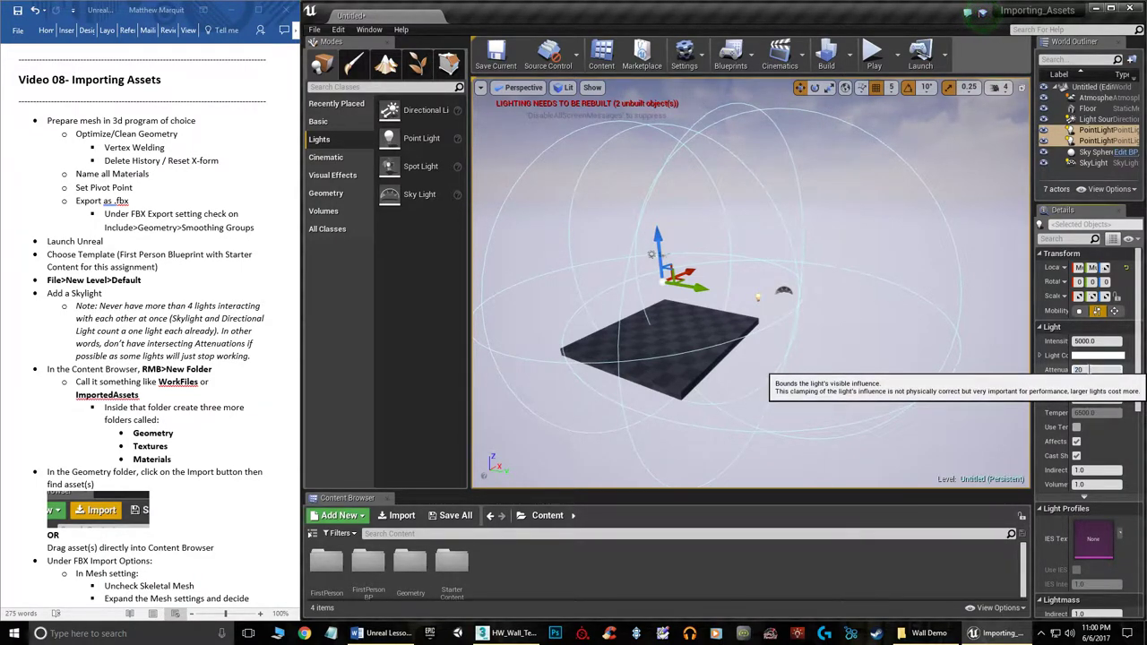
{"action": "key", "text": "Return"}
{"action": "right_click_drag", "start_coordinate": [816, 277], "coordinate": [811, 318]}
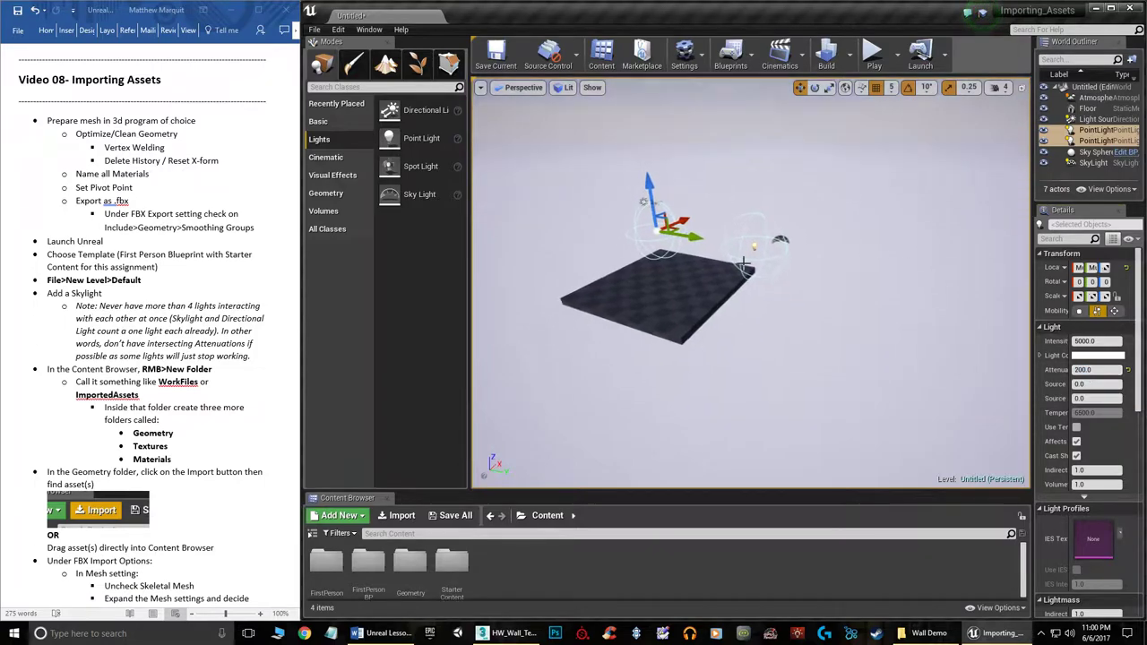
{"action": "scroll", "coordinate": [709, 211], "scroll_direction": "up", "scroll_amount": 4}
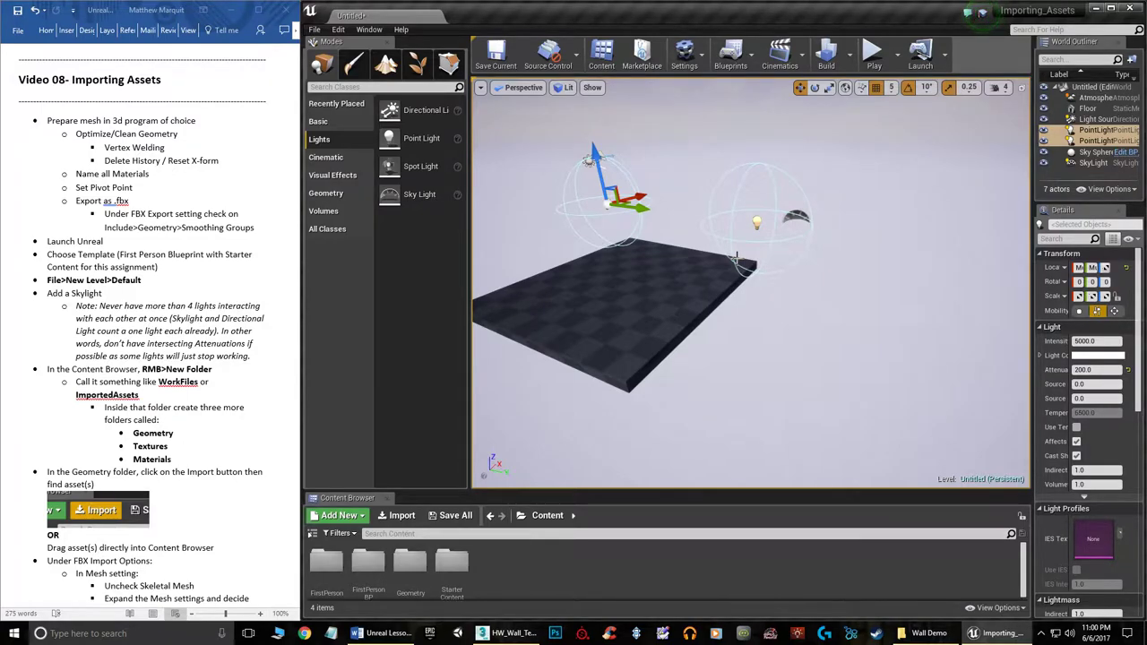
{"action": "mouse_move", "coordinate": [742, 286]}
{"action": "right_mouse_down"}
{"action": "mouse_move", "coordinate": [609, 242]}
{"action": "mouse_move", "coordinate": [753, 256]}
{"action": "mouse_move", "coordinate": [631, 268]}
{"action": "mouse_move", "coordinate": [688, 261]}
{"action": "mouse_move", "coordinate": [763, 287]}
{"action": "right_mouse_up"}
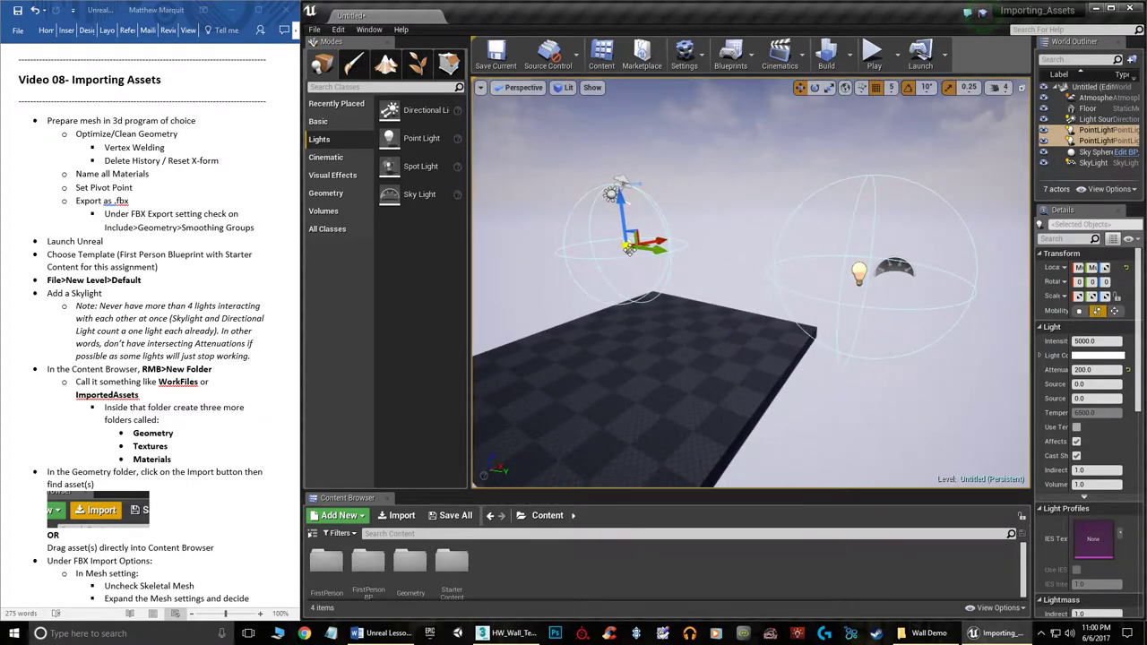
Try to delete the two point lights with the Sky Sphere also selected, and undo the deletion
{"action": "left_click_drag", "start_coordinate": [629, 248], "coordinate": [643, 349]}
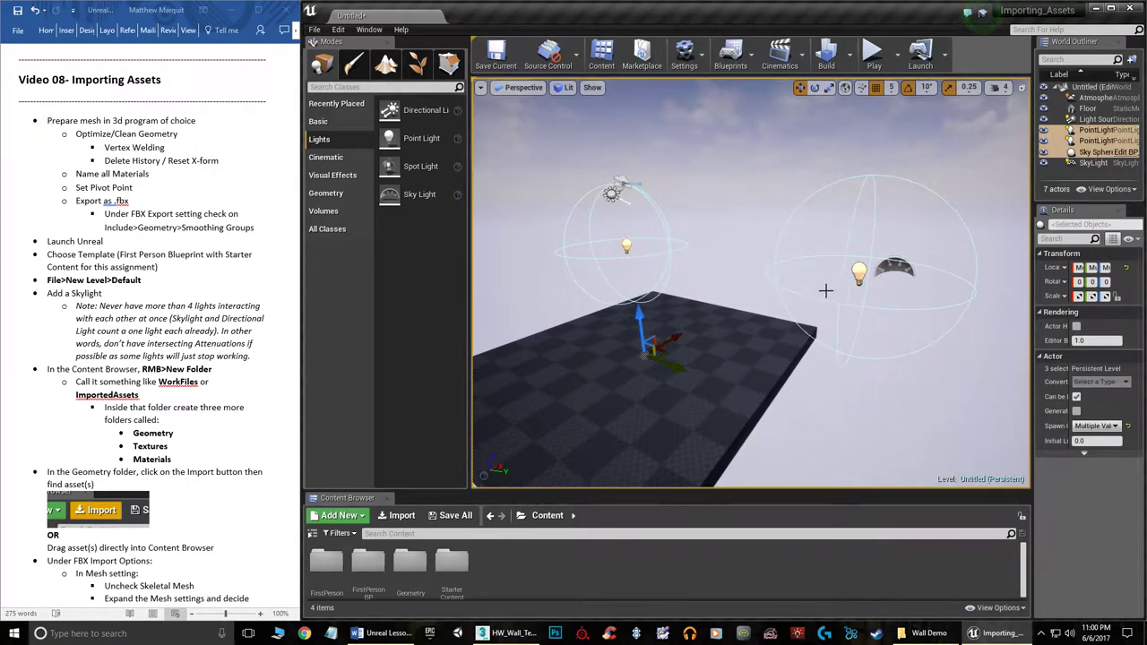
{"action": "key", "text": "s"}
{"action": "right_click_drag", "start_coordinate": [825, 290], "coordinate": [868, 254]}
{"action": "key", "text": "w"}
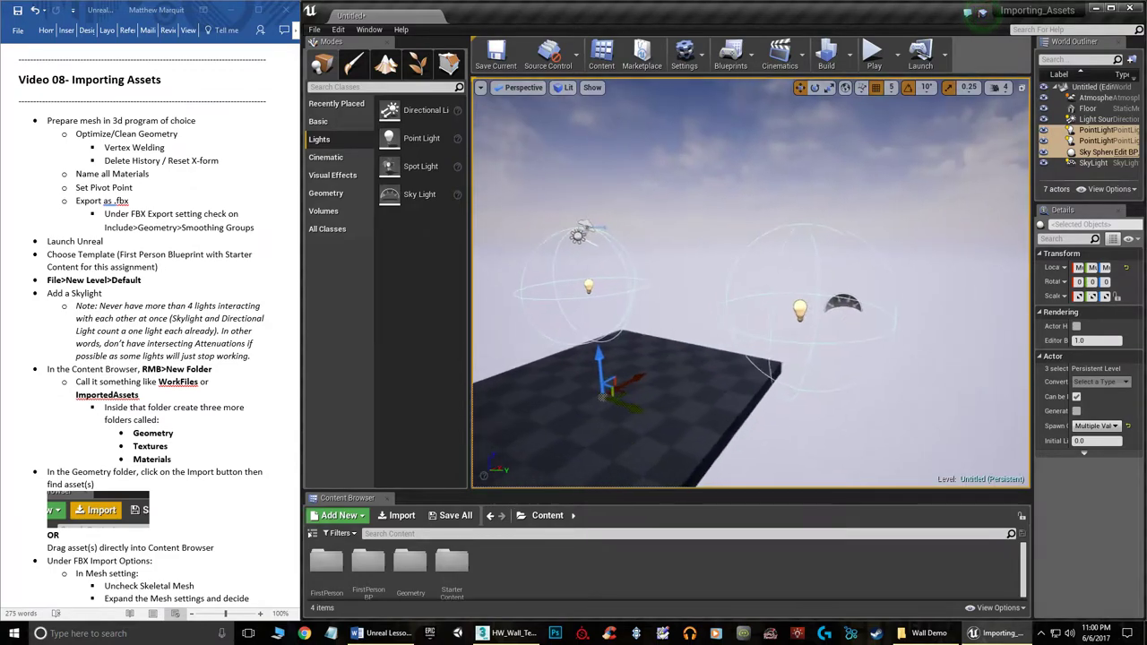
{"action": "key", "text": "Delete"}
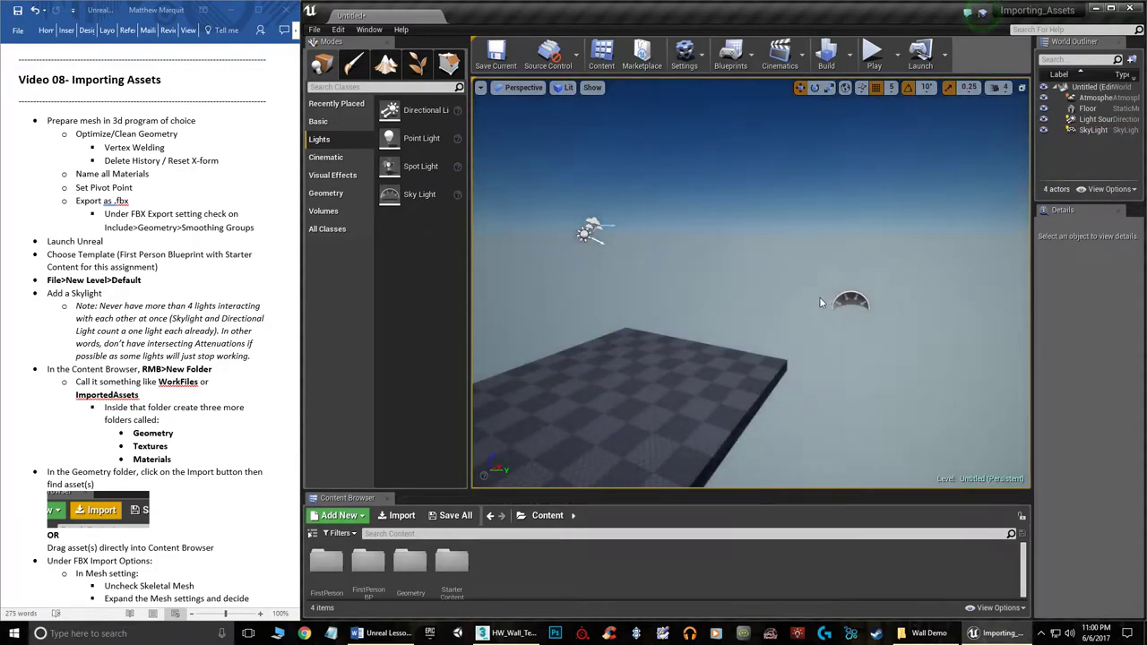
{"action": "key", "text": "ctrl+z"}
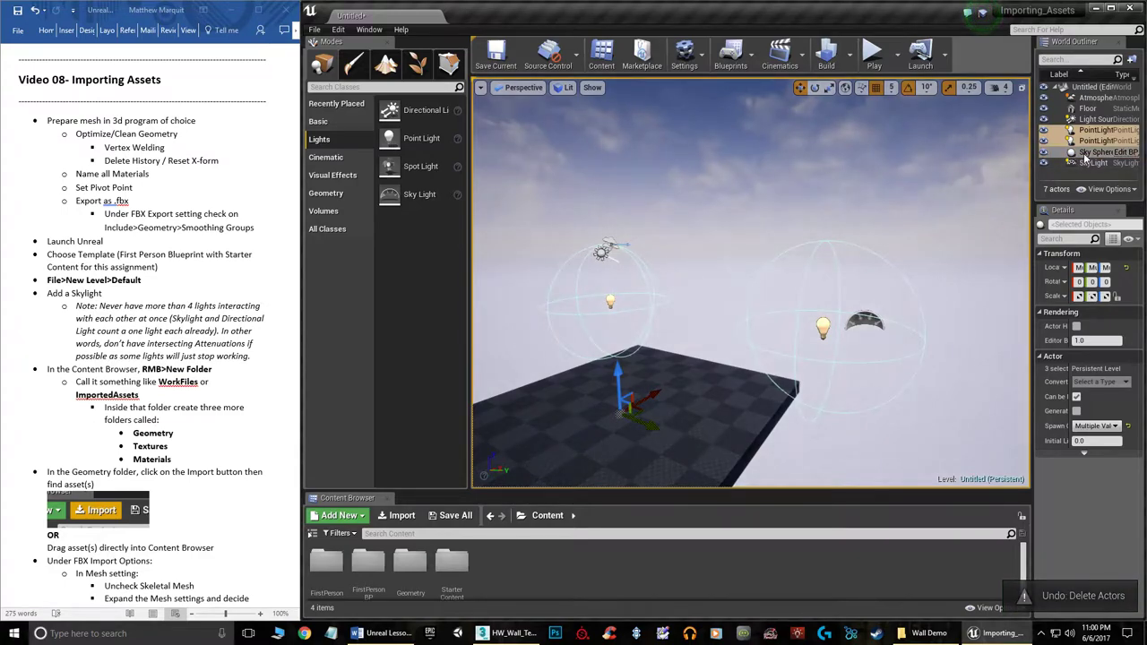
Remove the Sky Sphere from the selection and delete only the two point lights
{"action": "left_click", "coordinate": [1085, 153], "text": "ctrl"}
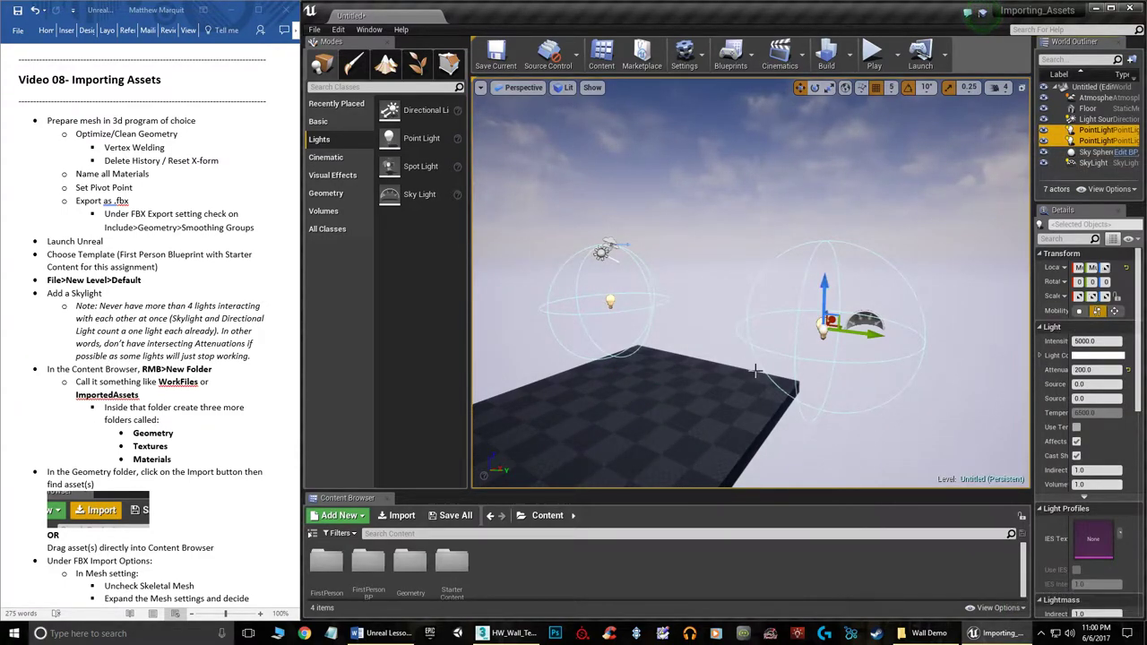
{"action": "key", "text": "Delete"}
{"action": "right_click_drag", "start_coordinate": [745, 334], "coordinate": [739, 338]}
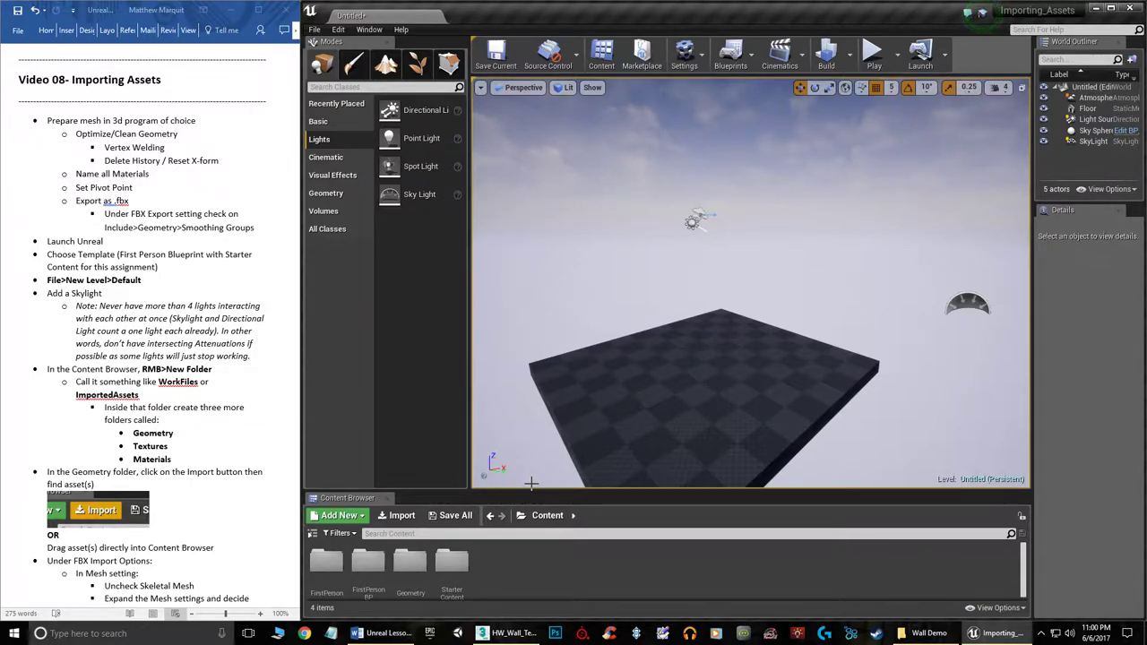
Create a folder called WorkFiles in the project's Content folder
{"action": "left_click_drag", "start_coordinate": [577, 490], "coordinate": [578, 437]}
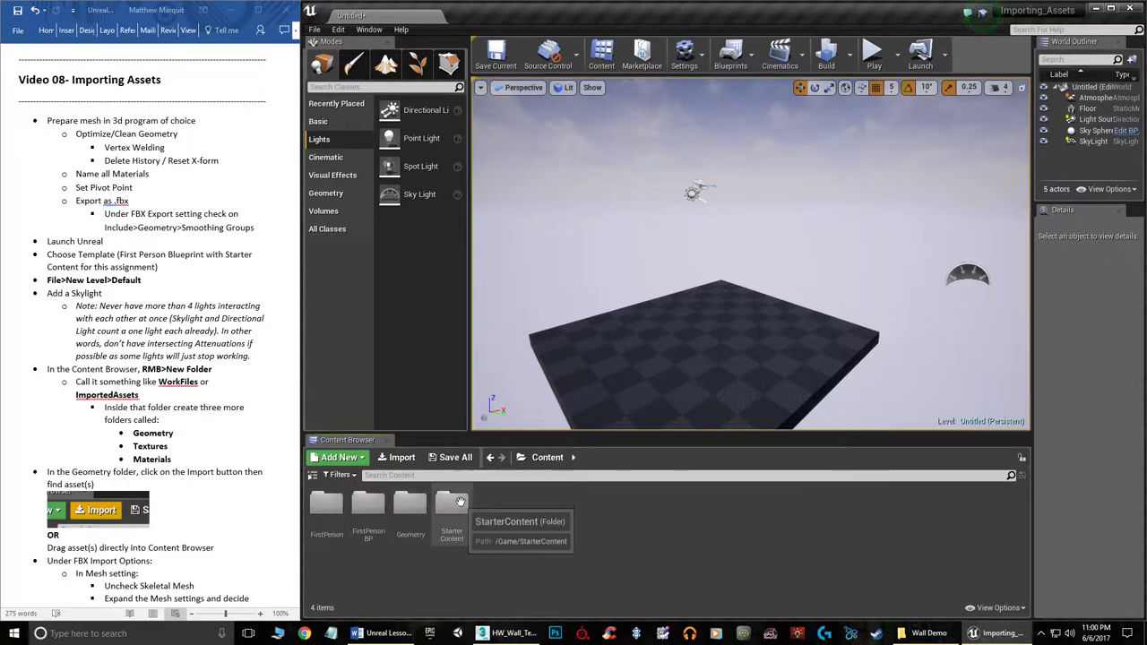
{"action": "right_click", "coordinate": [495, 506]}
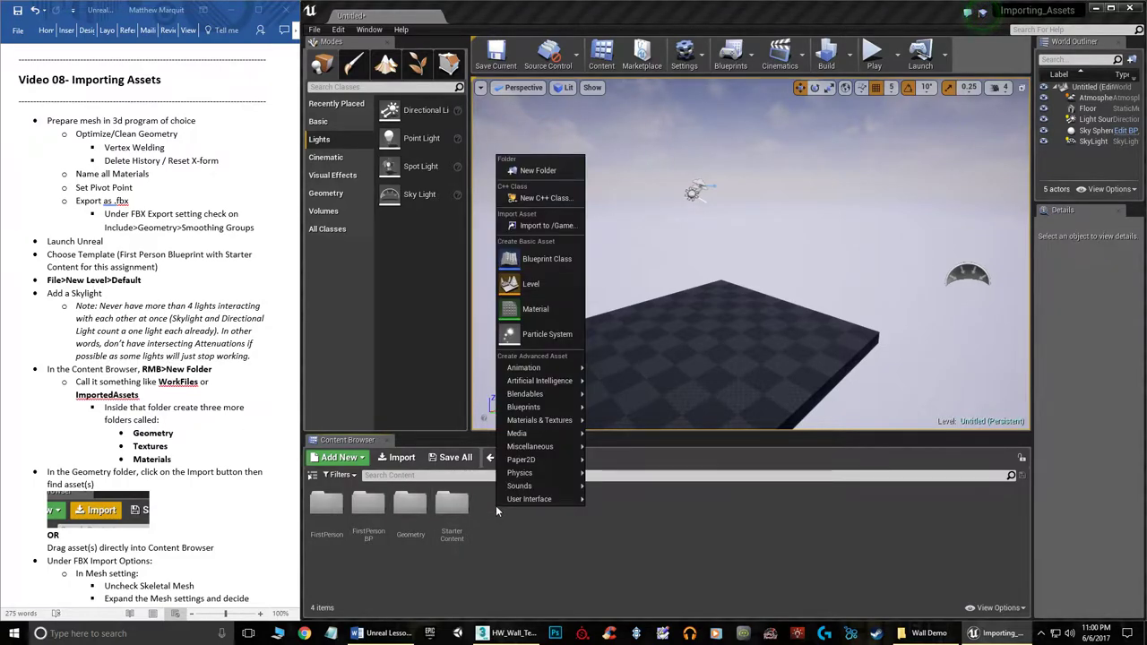
{"action": "left_click", "coordinate": [536, 171]}
{"action": "type", "text": "Wo"}
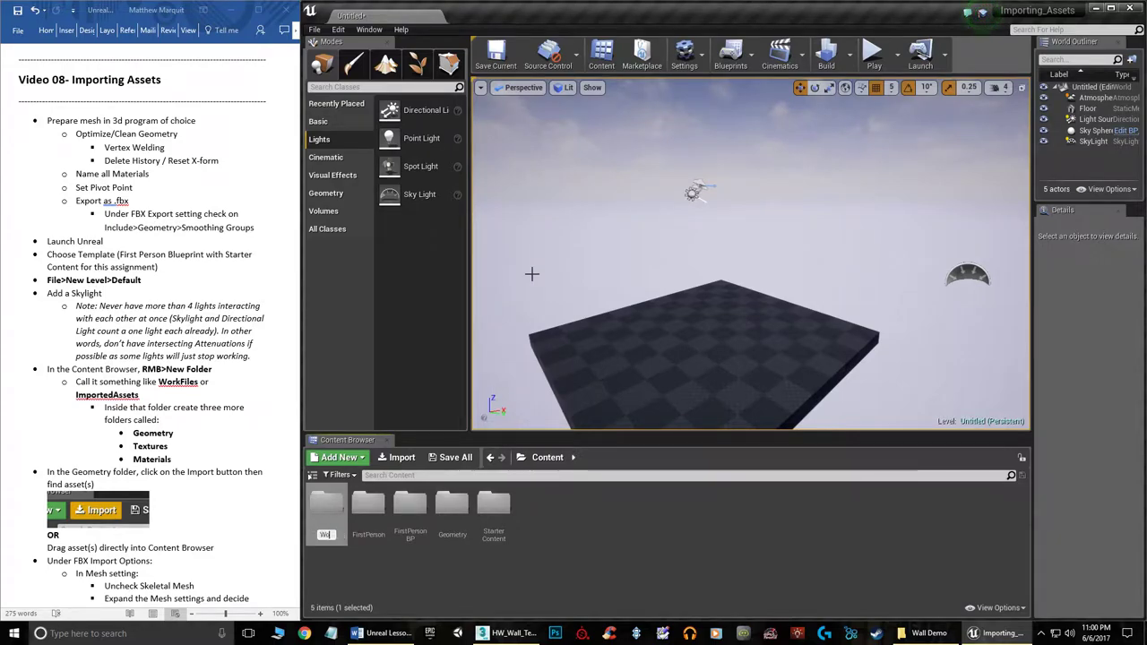
{"action": "type", "text": "rkFiles"}
{"action": "key", "text": "Return"}
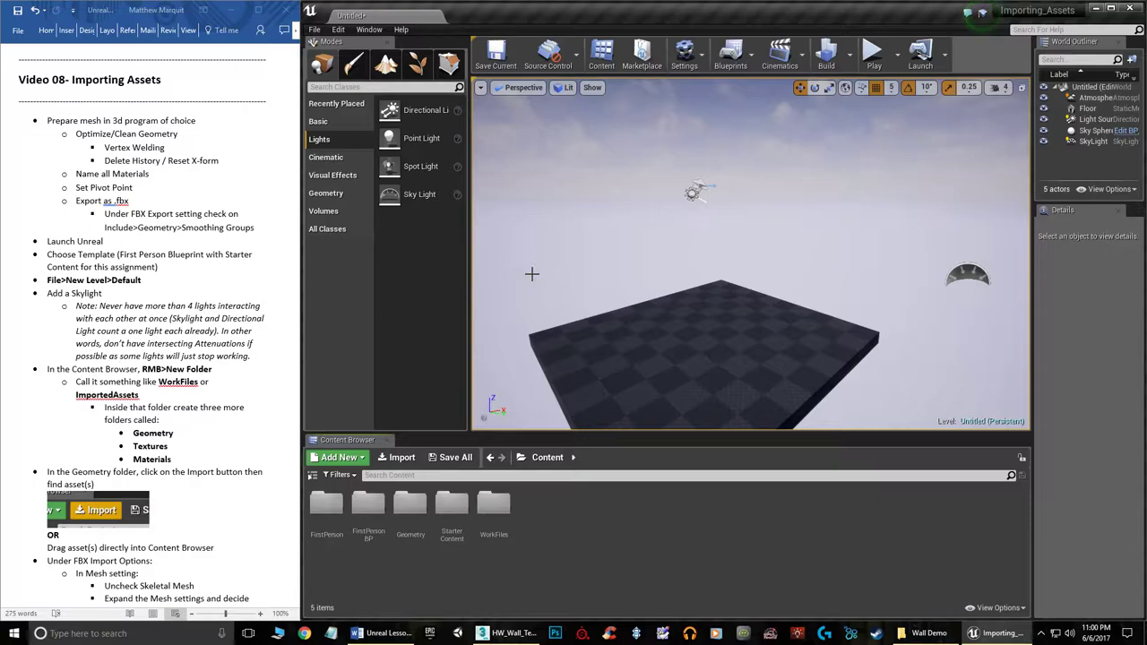
Open the WorkFiles folder and create a Geometry subfolder inside it
{"action": "double_click", "coordinate": [492, 510]}
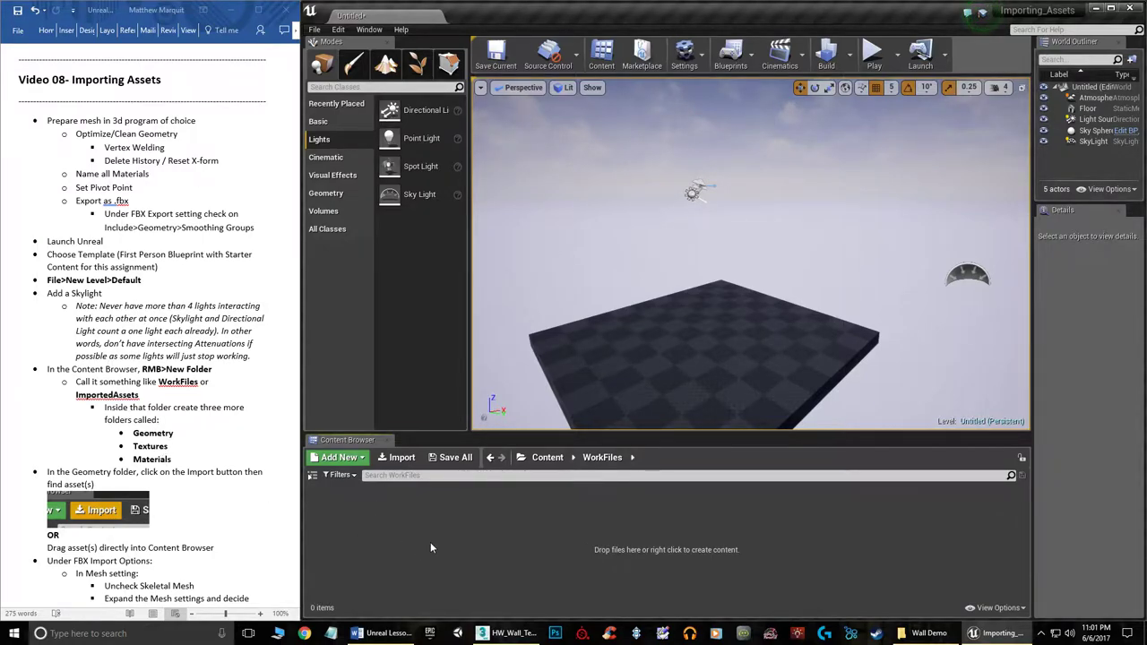
{"action": "right_click", "coordinate": [393, 501]}
{"action": "left_click", "coordinate": [443, 166]}
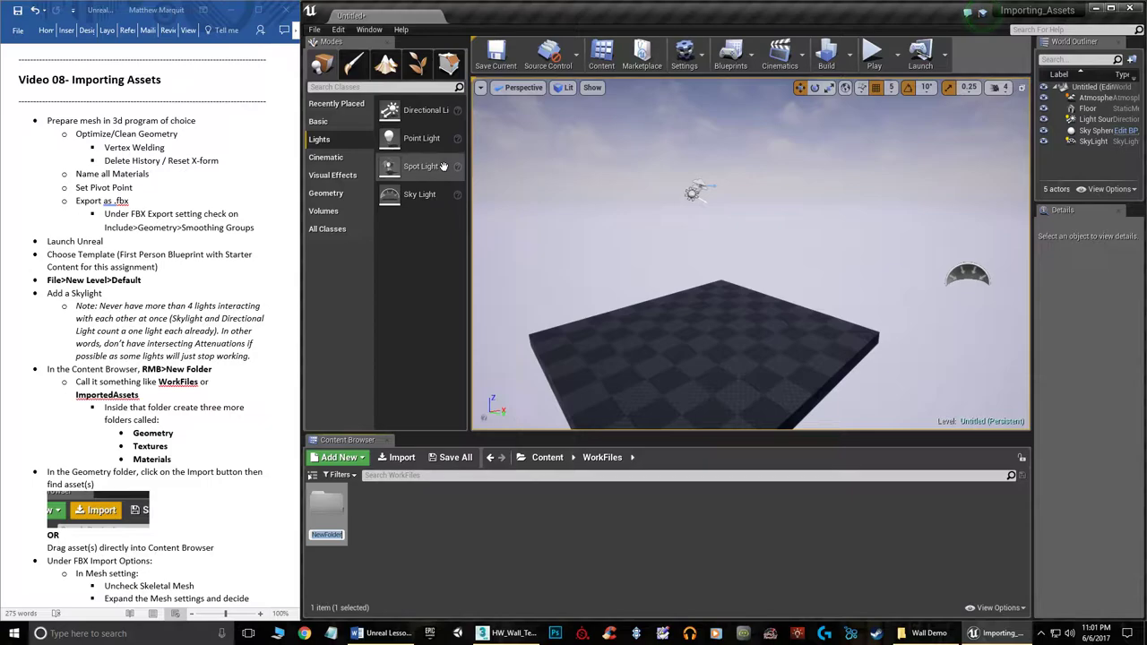
{"action": "type", "text": "Geometry"}
{"action": "key", "text": "Return"}
Add a Textures subfolder inside WorkFiles
{"action": "right_click", "coordinate": [412, 524]}
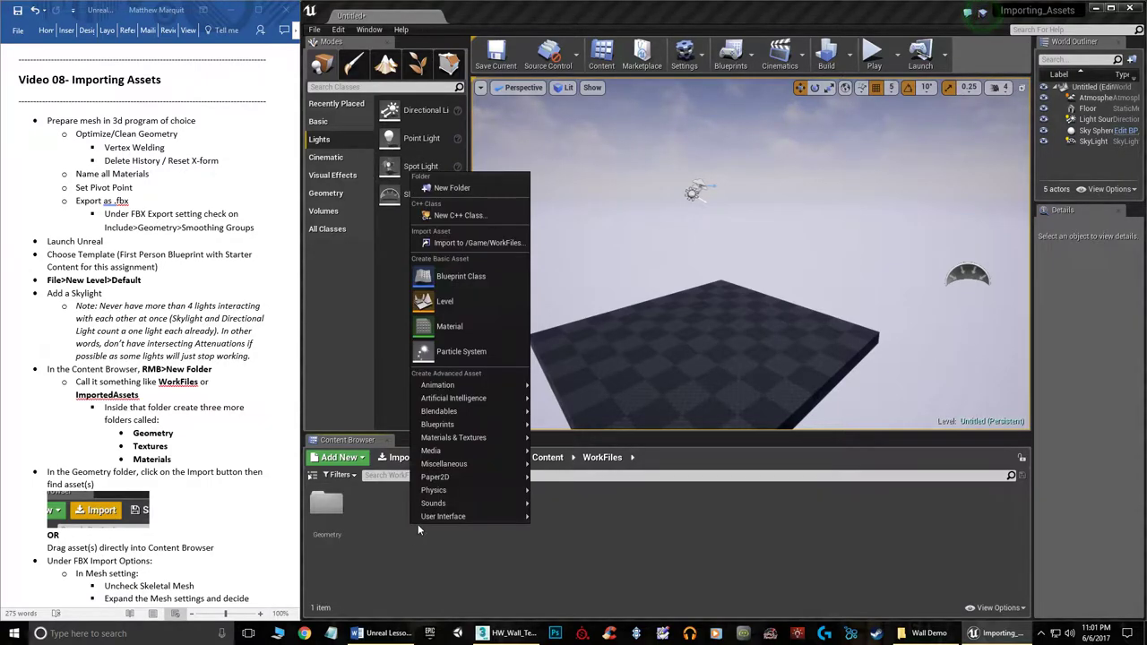
{"action": "left_click", "coordinate": [474, 190]}
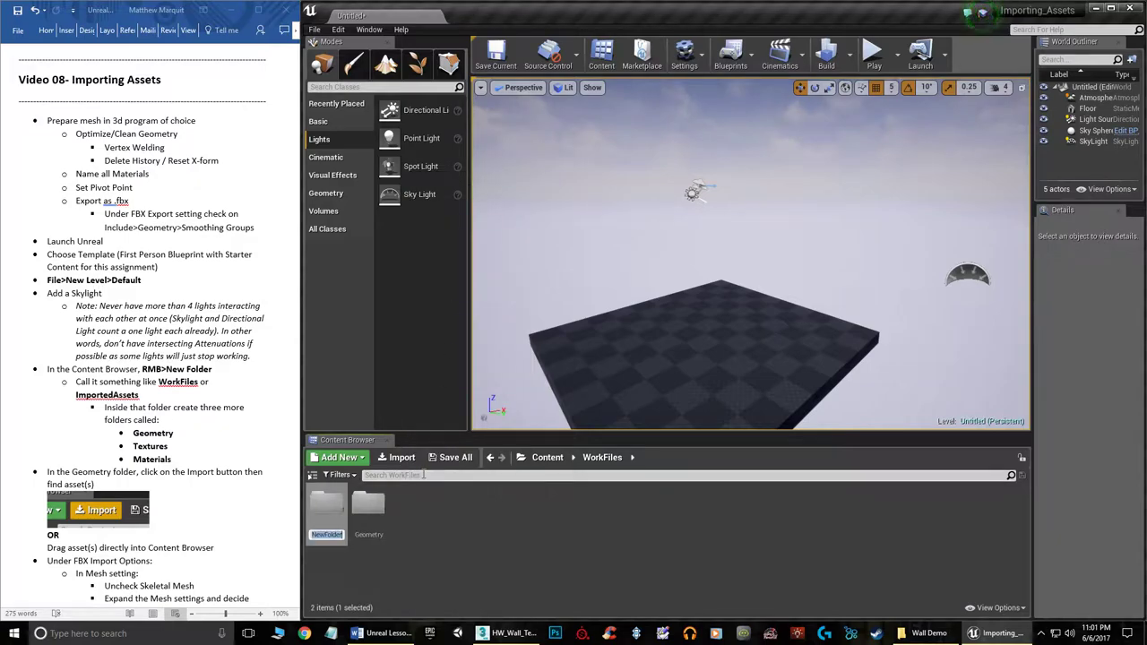
{"action": "type", "text": "Textures"}
{"action": "key", "text": "Return"}
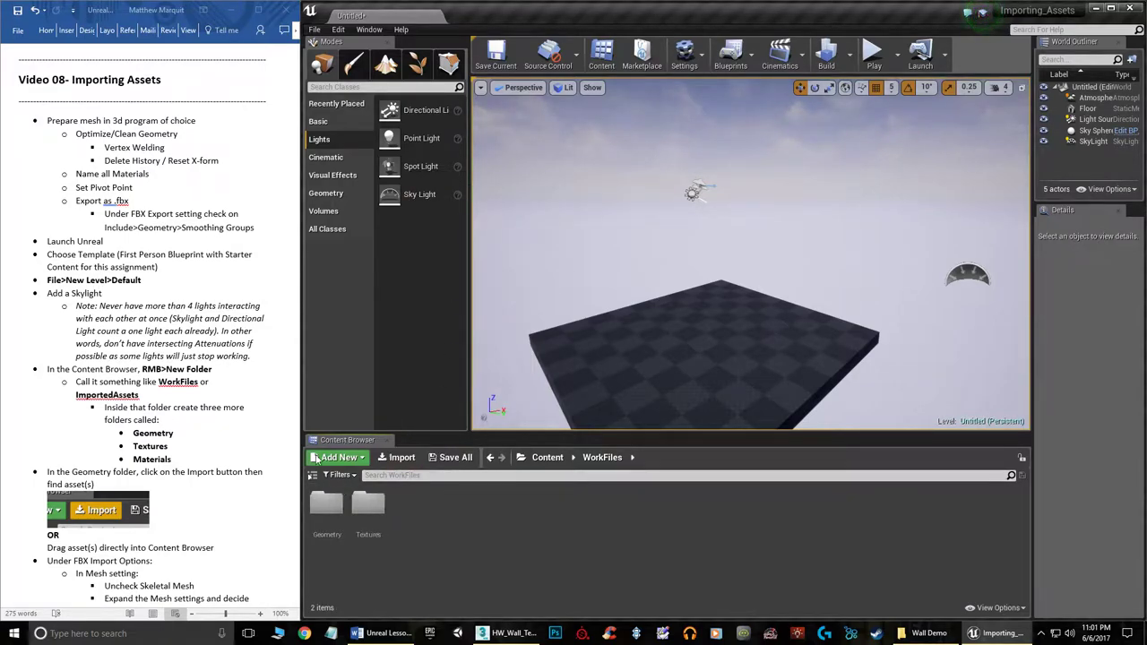
Add a Materials subfolder inside WorkFiles
{"action": "right_click", "coordinate": [448, 523]}
{"action": "left_click", "coordinate": [490, 187]}
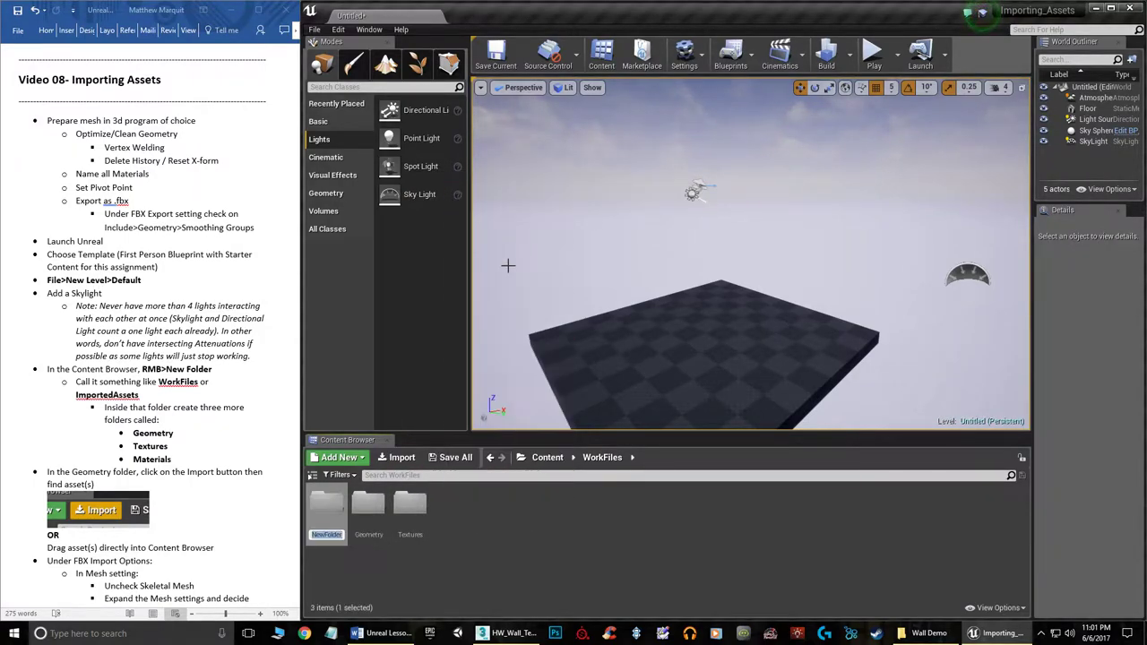
{"action": "type", "text": "Materials"}
{"action": "key", "text": "Return"}
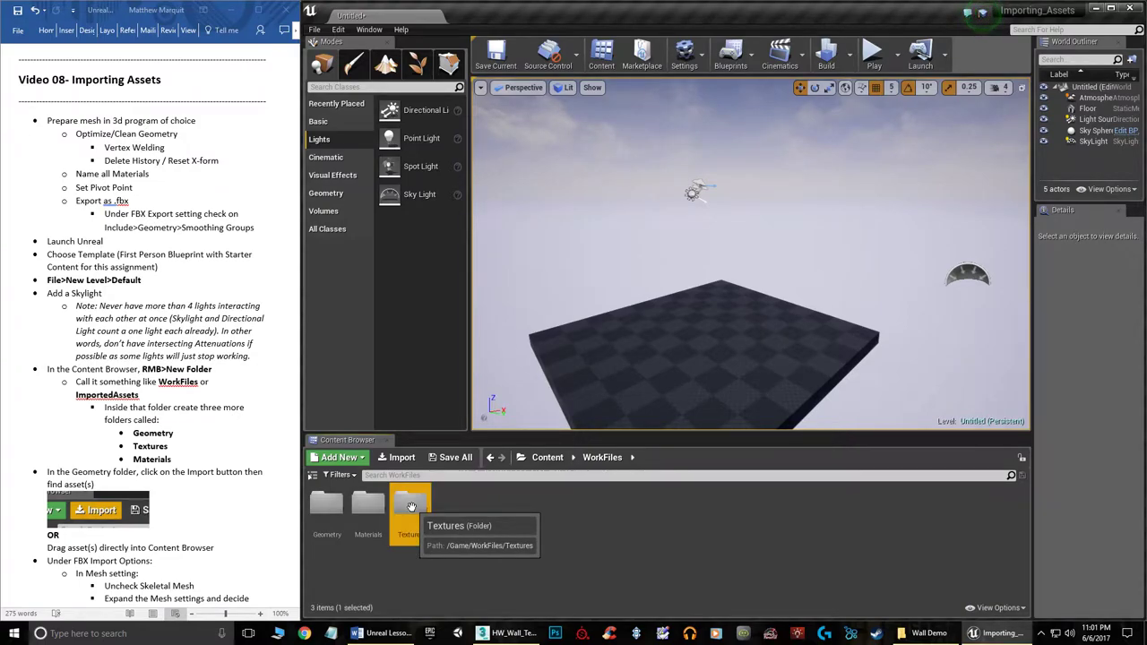
Bring Wall.FBX from the Wall Demo folder into the WorkFiles Textures folder to open its FBX import options
{"action": "double_click", "coordinate": [411, 507]}
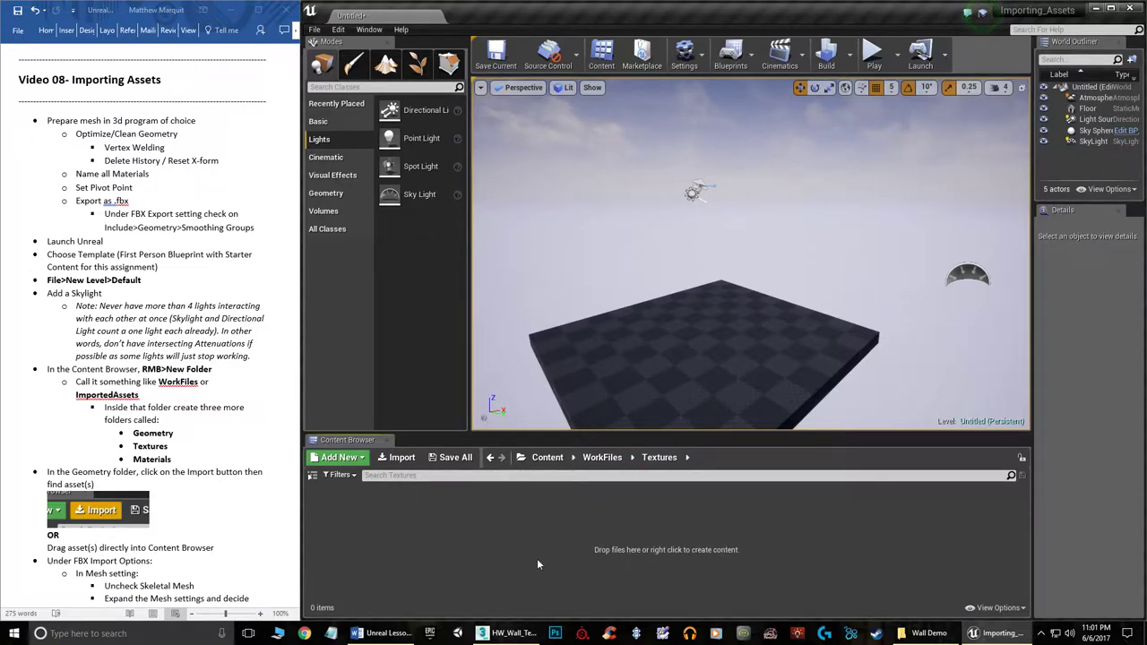
{"action": "left_click", "coordinate": [401, 457]}
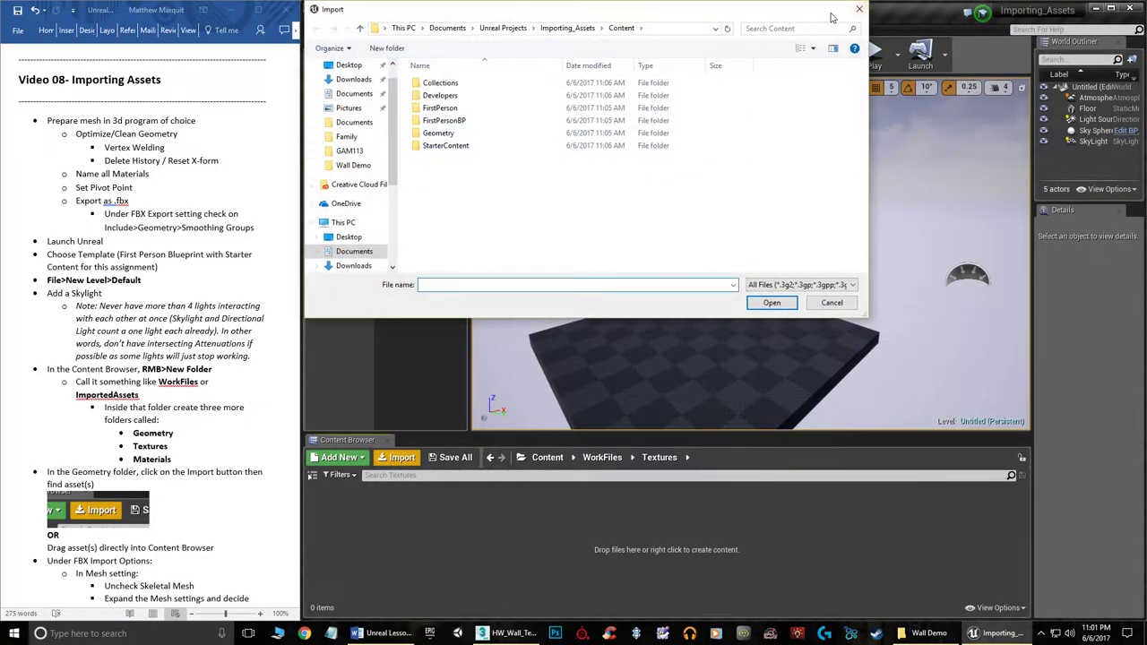
{"action": "left_click", "coordinate": [859, 10]}
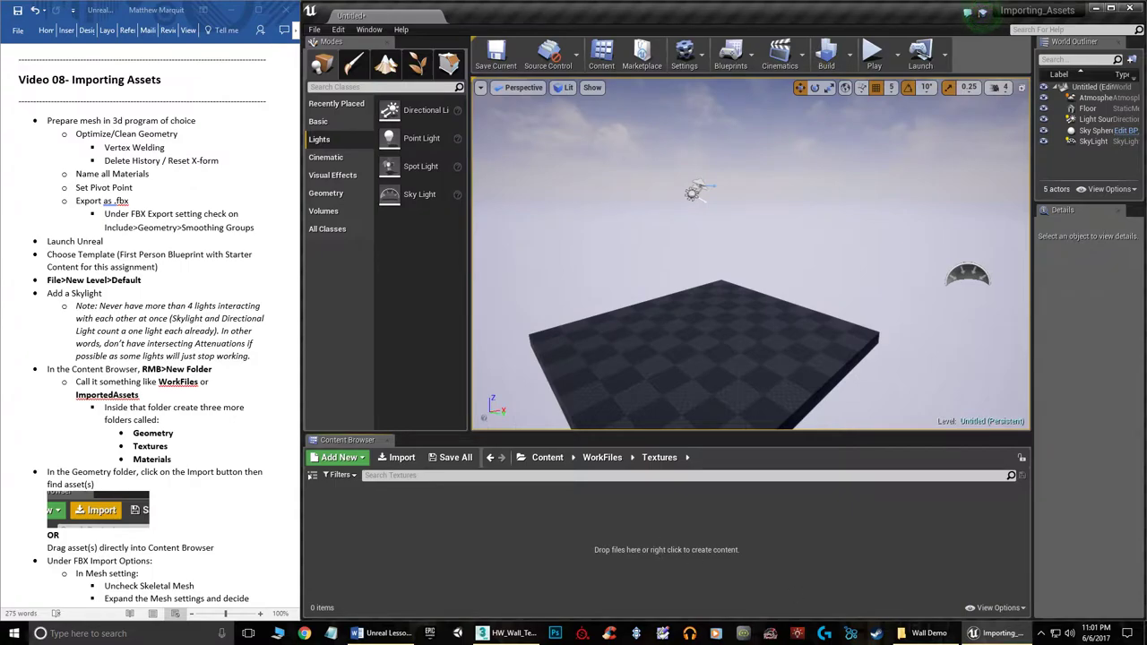
{"action": "left_click", "coordinate": [927, 632]}
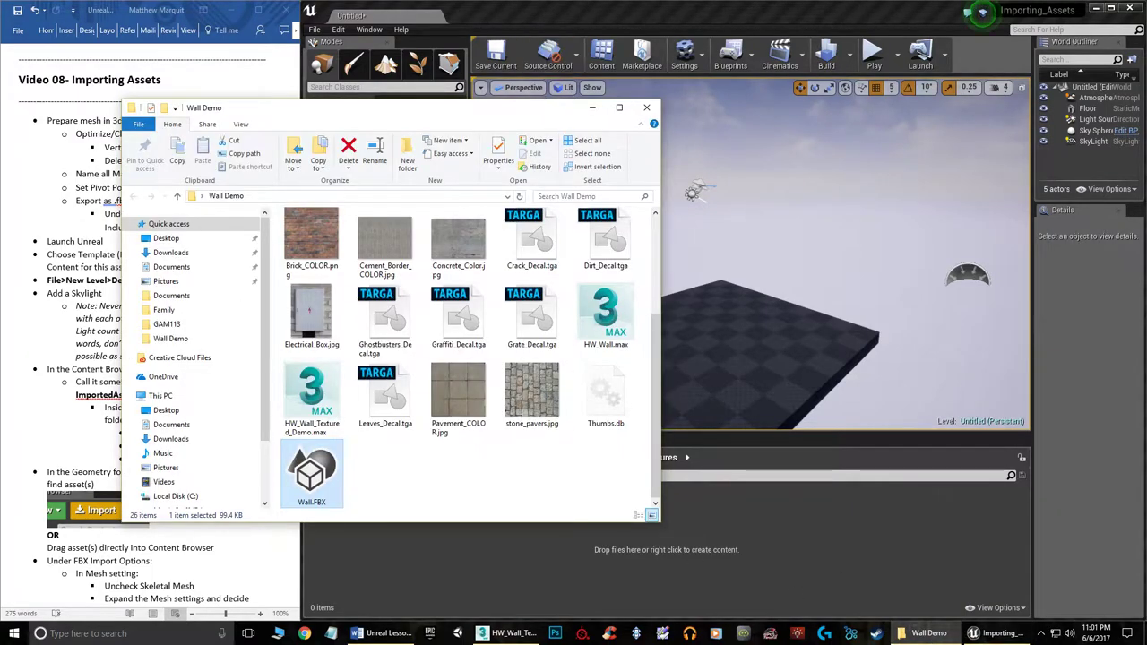
{"action": "left_click_drag", "start_coordinate": [543, 110], "coordinate": [420, 49]}
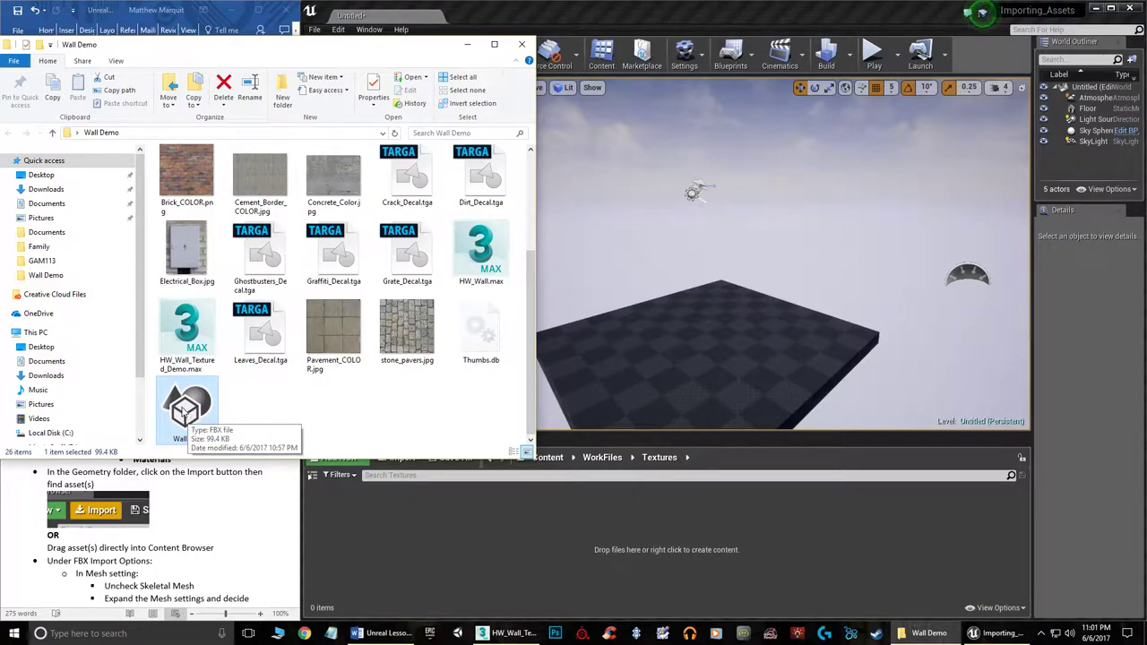
{"action": "left_click_drag", "start_coordinate": [183, 412], "coordinate": [630, 548]}
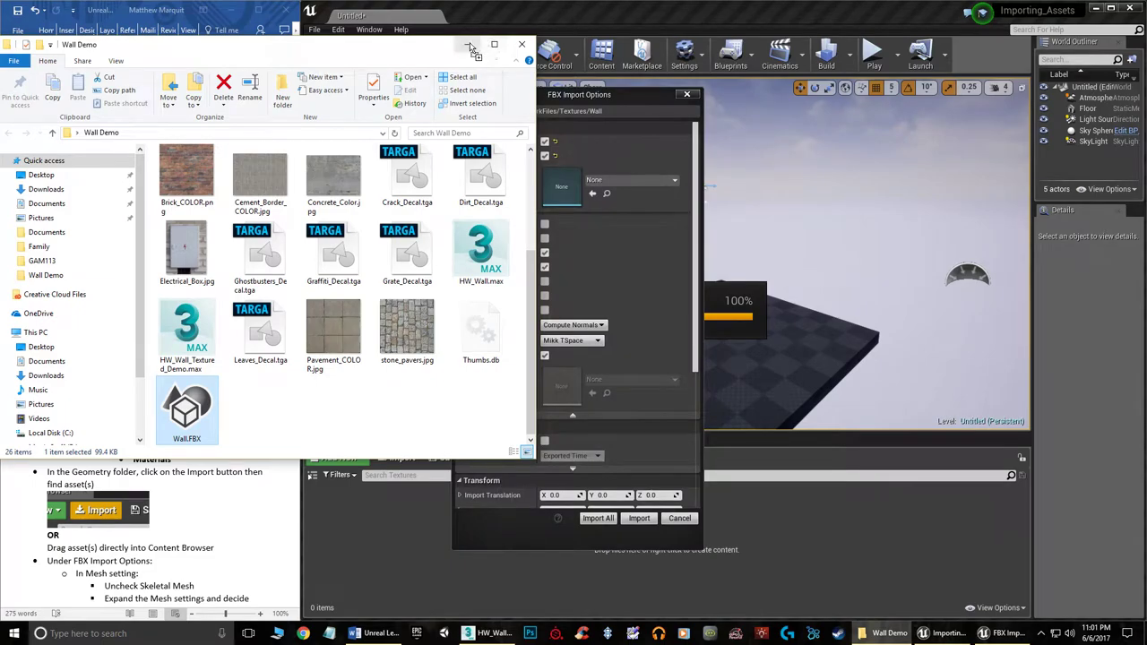
{"action": "left_click", "coordinate": [504, 20]}
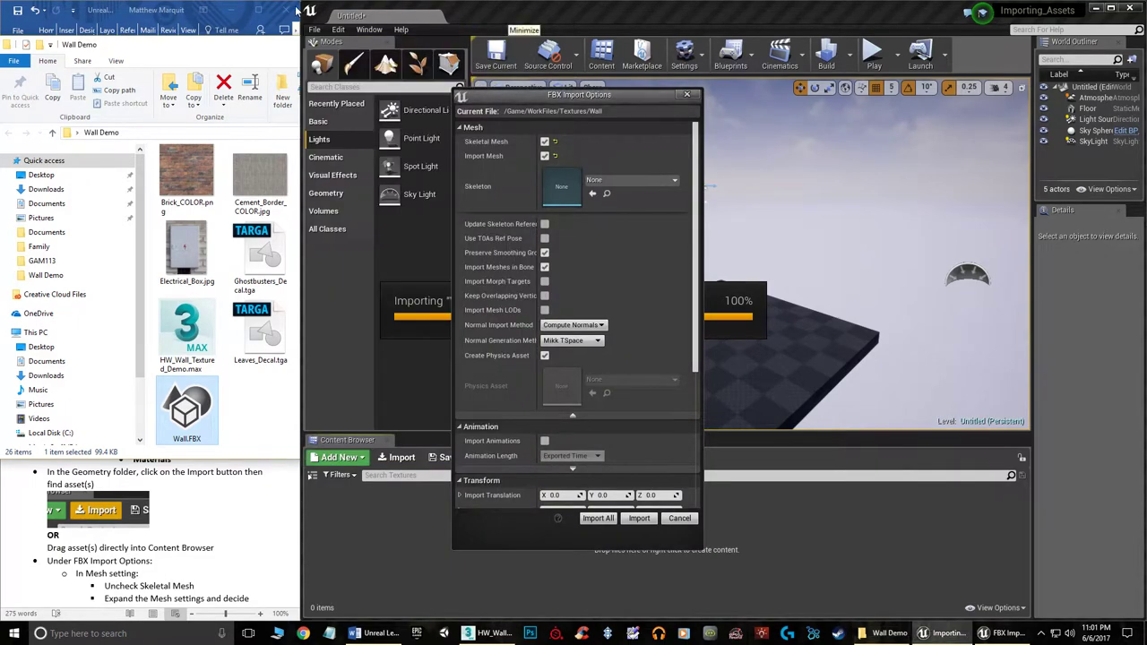
{"action": "left_click", "coordinate": [208, 11]}
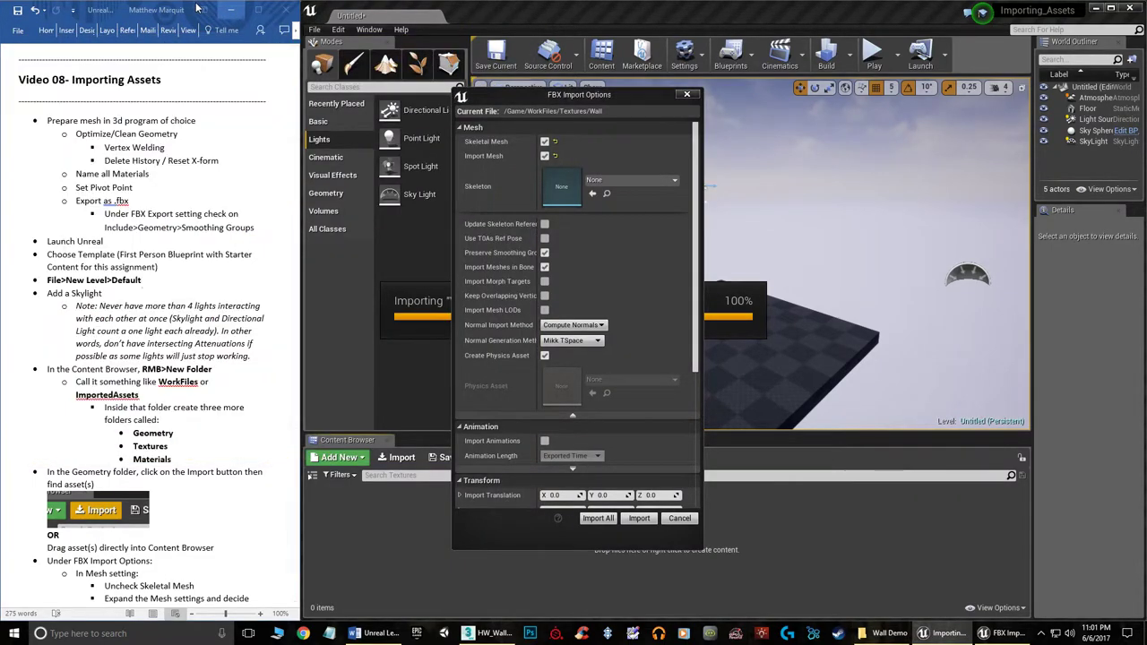
Import the wall FBX as a static mesh, with Skeletal Mesh off and Combine Meshes, Import Materials and Import Textures on
{"action": "left_click", "coordinate": [545, 143]}
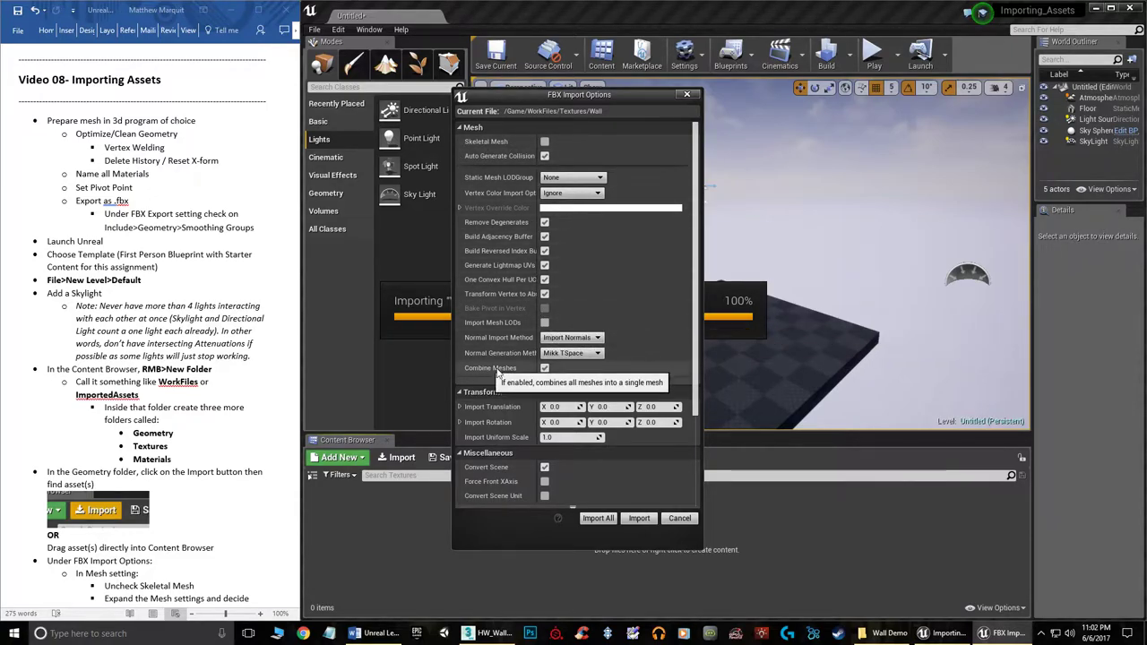
{"action": "left_click", "coordinate": [568, 382]}
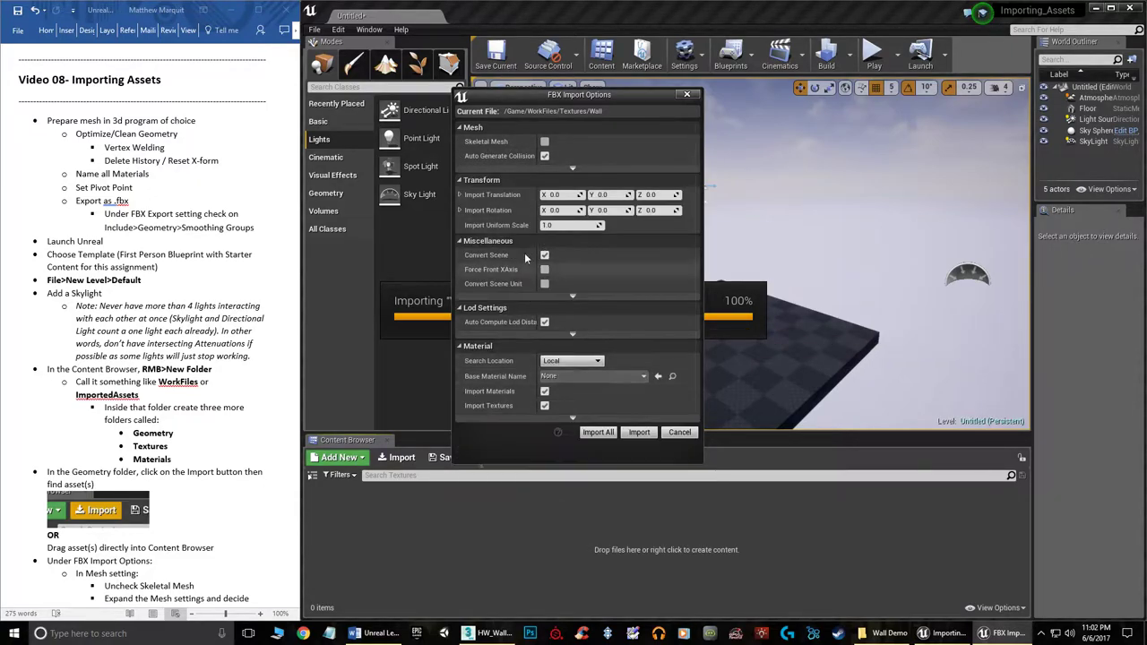
{"action": "left_click", "coordinate": [573, 168]}
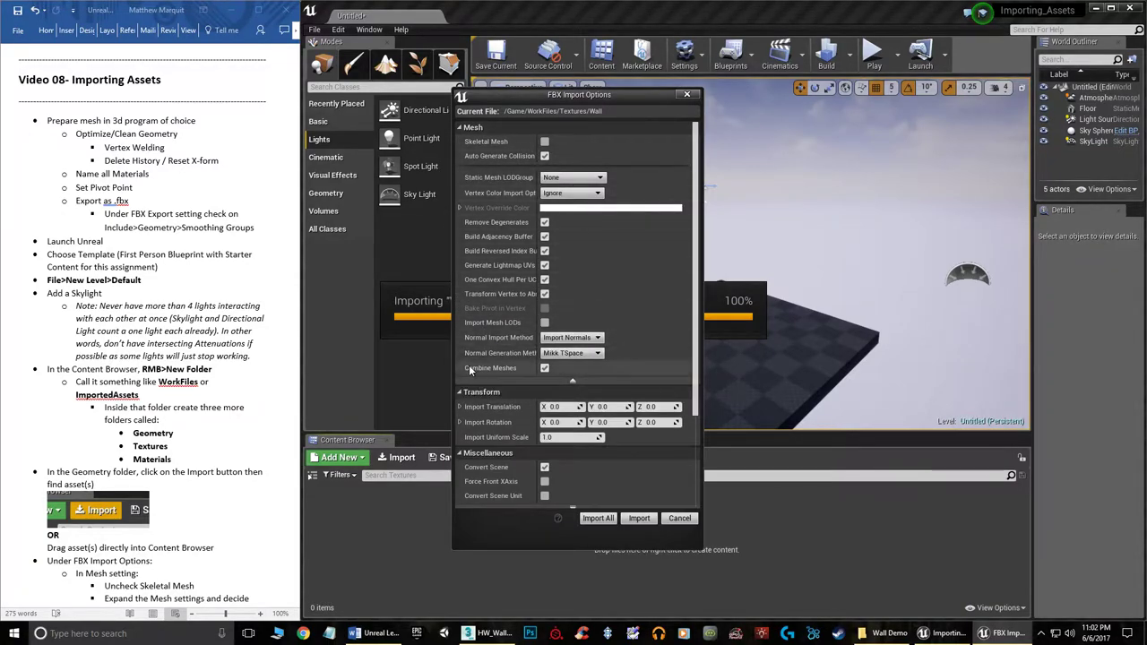
{"action": "left_click", "coordinate": [544, 368]}
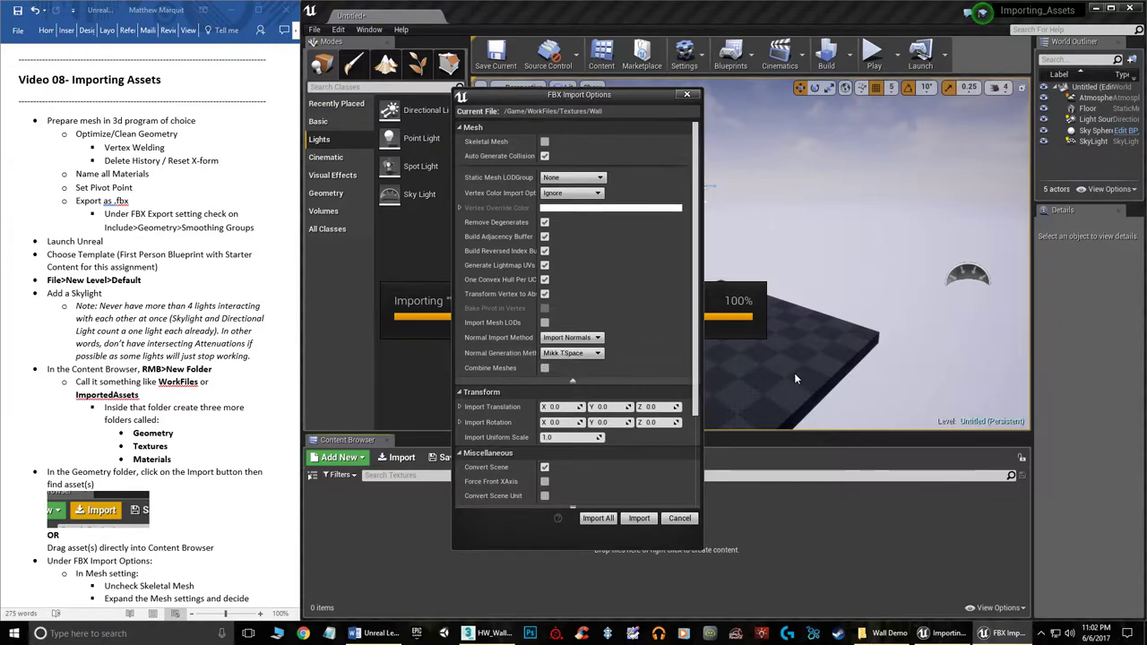
{"action": "left_click", "coordinate": [543, 368]}
{"action": "scroll", "coordinate": [612, 378], "scroll_direction": "down", "scroll_amount": 3}
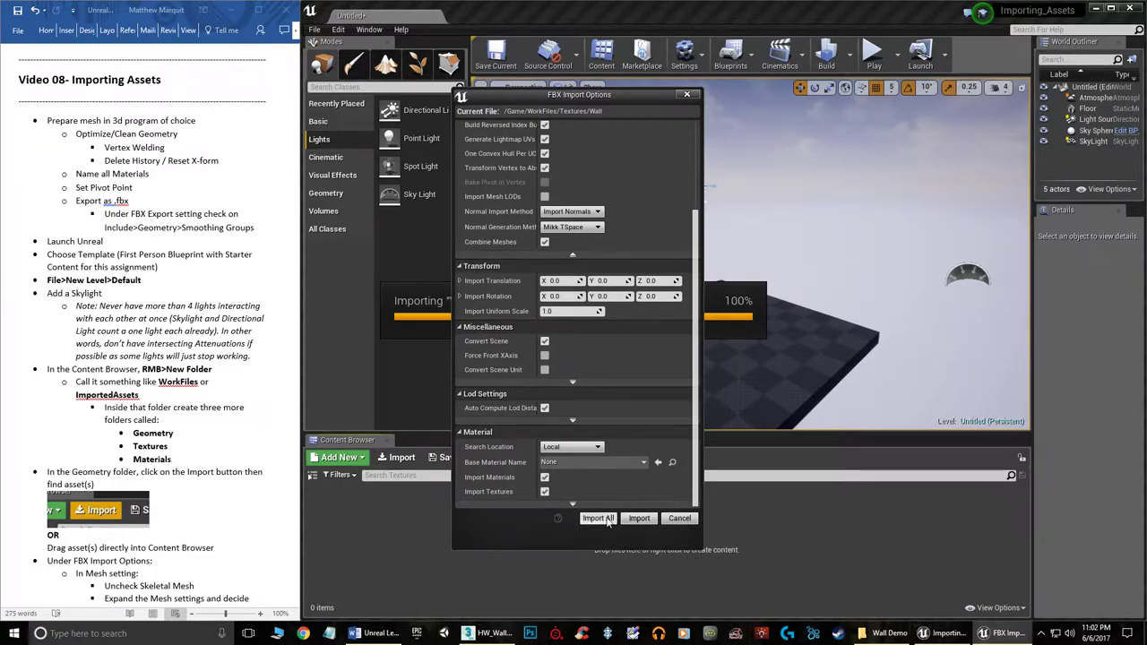
{"action": "left_click", "coordinate": [638, 521]}
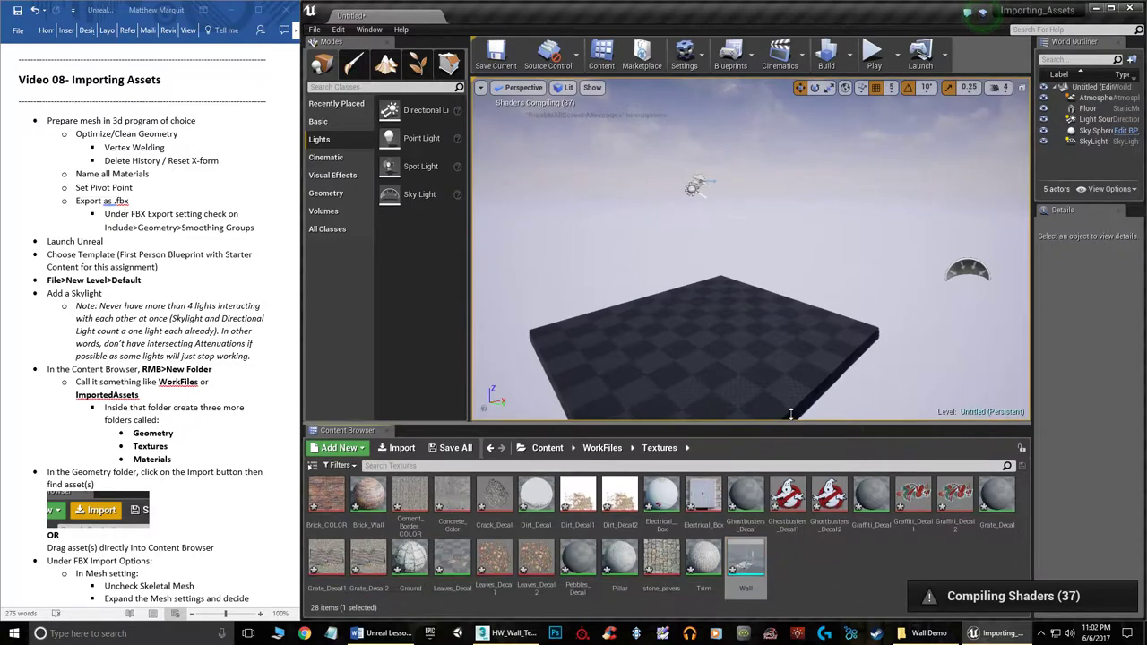
Enlarge the Content Browser and examine the imported textures and materials, including the Ghostbusters decals, and the Wall mesh
{"action": "left_click_drag", "start_coordinate": [791, 434], "coordinate": [790, 386]}
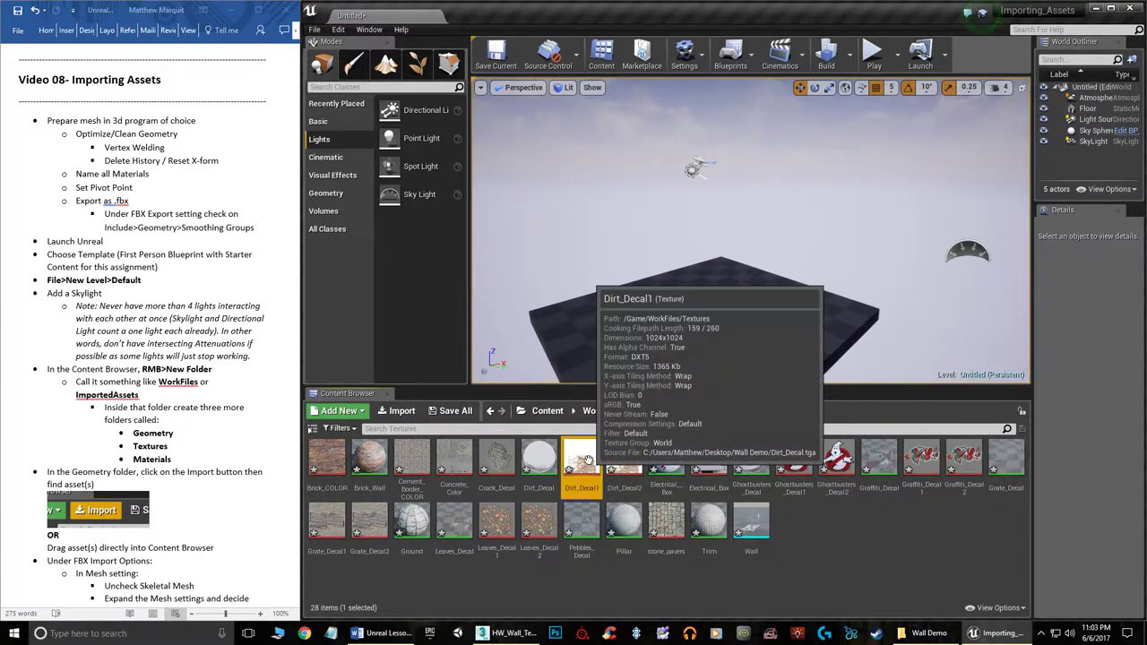
{"action": "left_click", "coordinate": [835, 461]}
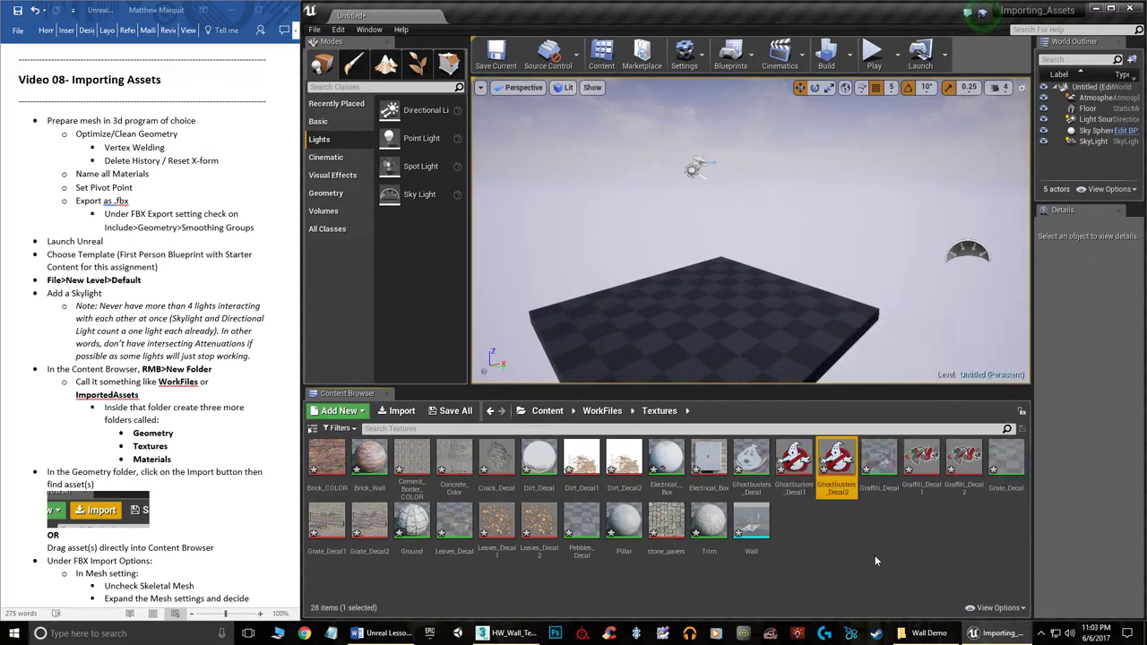
{"action": "mouse_move", "coordinate": [830, 467]}
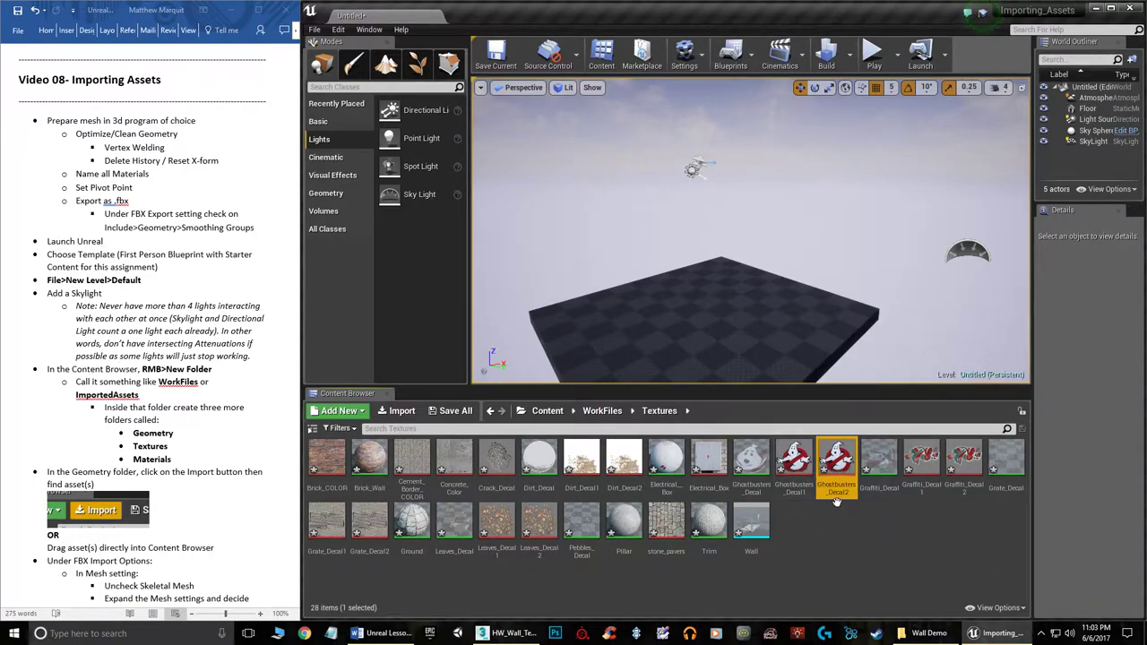
{"action": "left_click", "coordinate": [874, 567]}
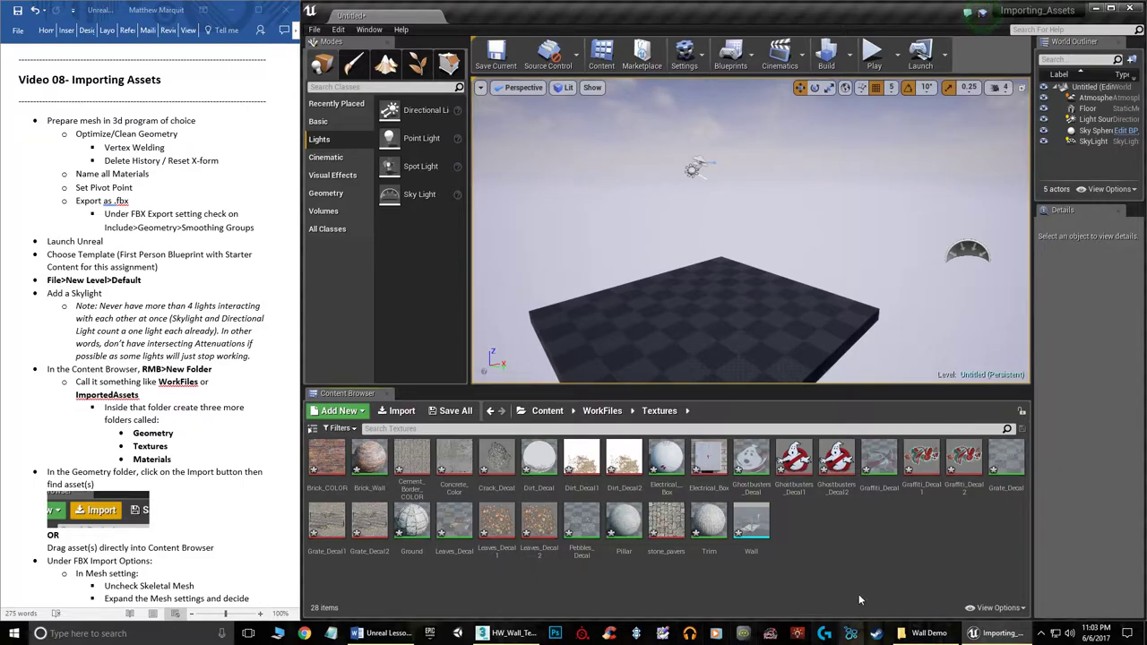
{"action": "left_click", "coordinate": [751, 524]}
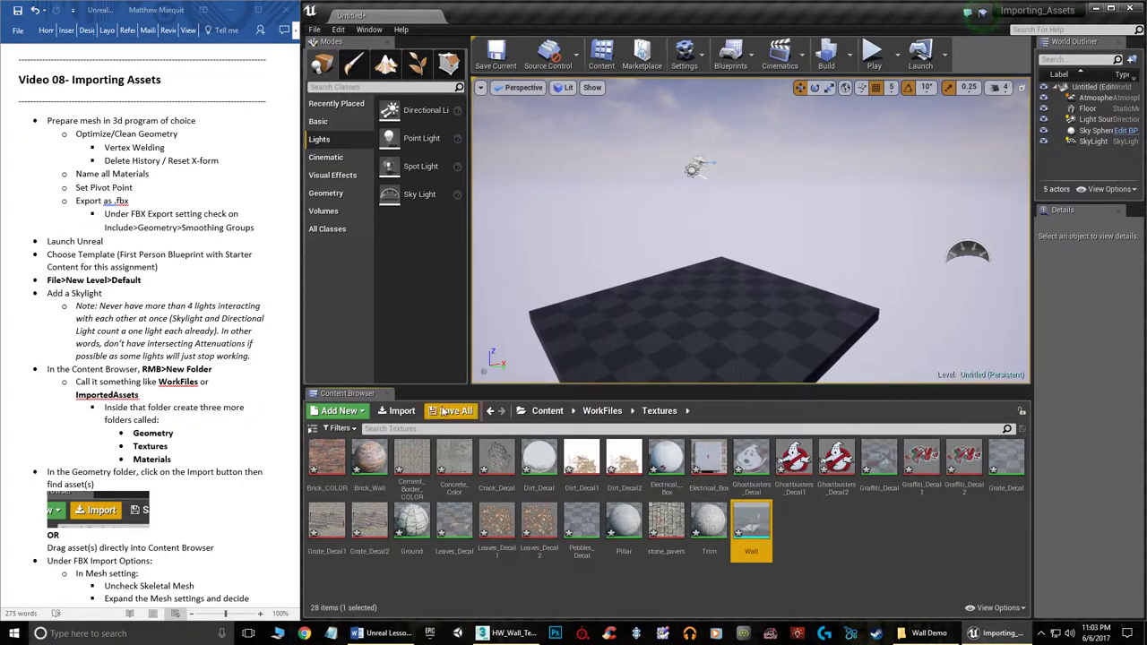
Show the folder tree beside the Textures folder's contents and inspect the Wall mesh, Trim material and stone_pavers texture
{"action": "left_click", "coordinate": [313, 429]}
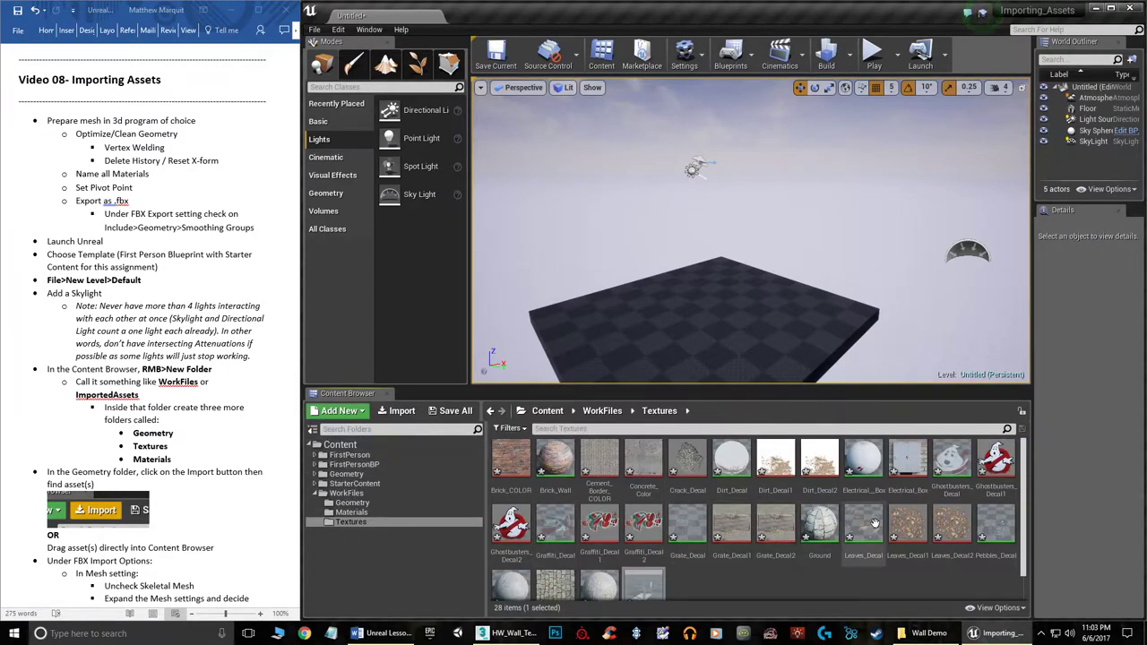
{"action": "scroll", "coordinate": [748, 591], "scroll_direction": "down", "scroll_amount": 1}
{"action": "scroll", "coordinate": [752, 587], "scroll_direction": "down", "scroll_amount": 1}
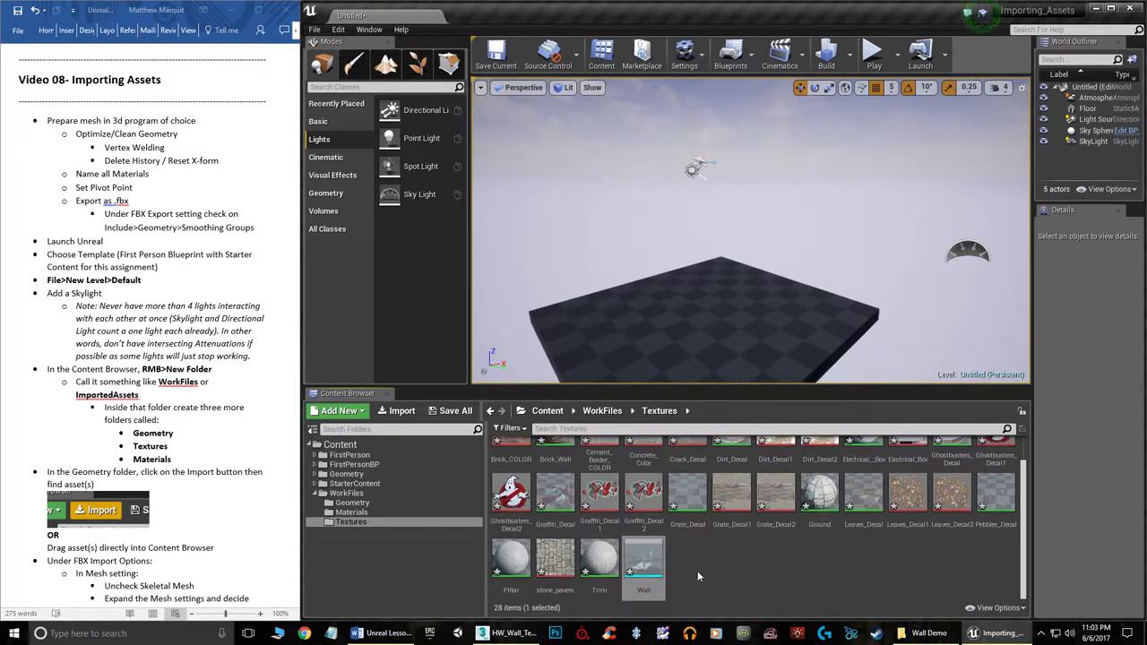
{"action": "mouse_move", "coordinate": [650, 560]}
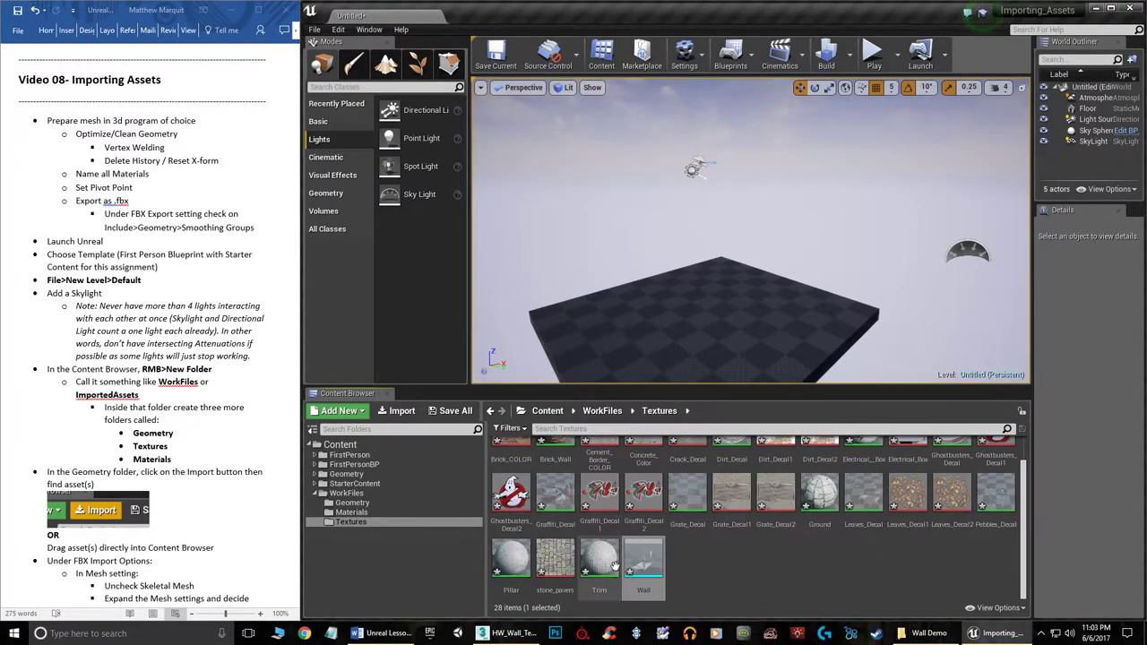
{"action": "mouse_move", "coordinate": [614, 571]}
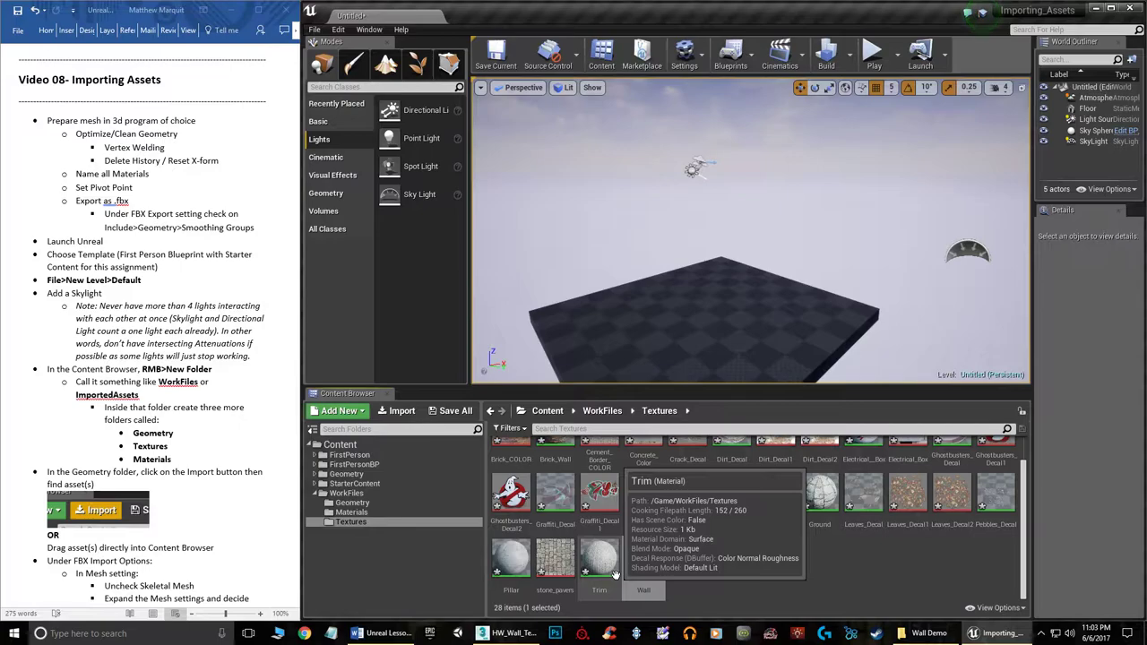
{"action": "mouse_move", "coordinate": [557, 574]}
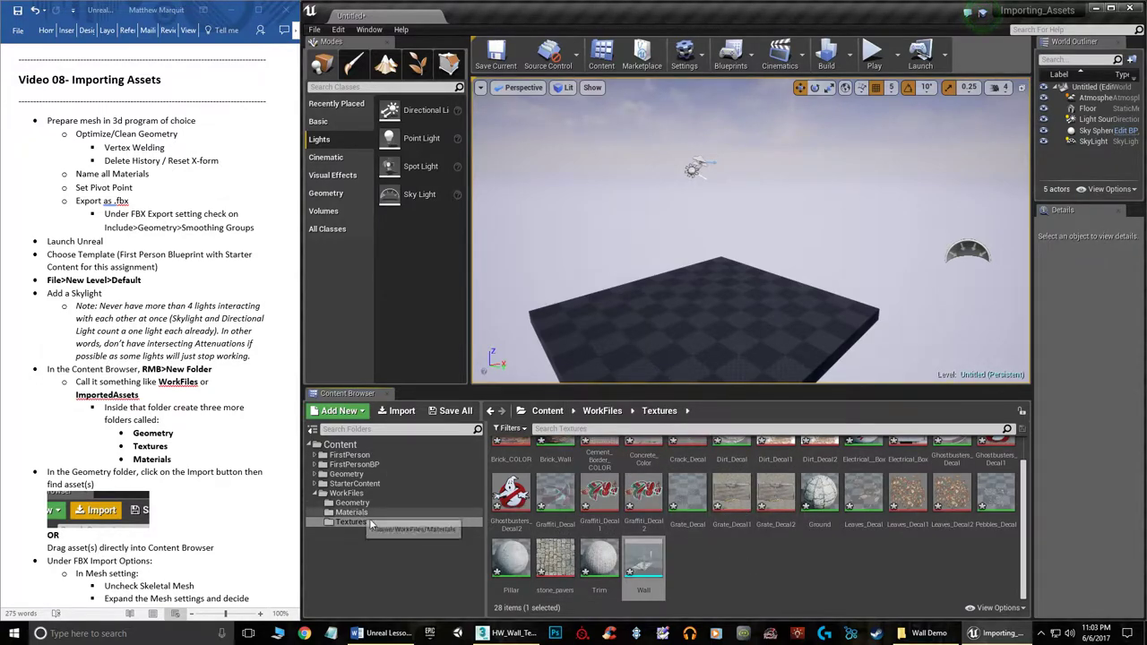
Move the Wall mesh from the Textures folder into the WorkFiles Geometry folder
{"action": "left_click_drag", "start_coordinate": [643, 560], "coordinate": [354, 504]}
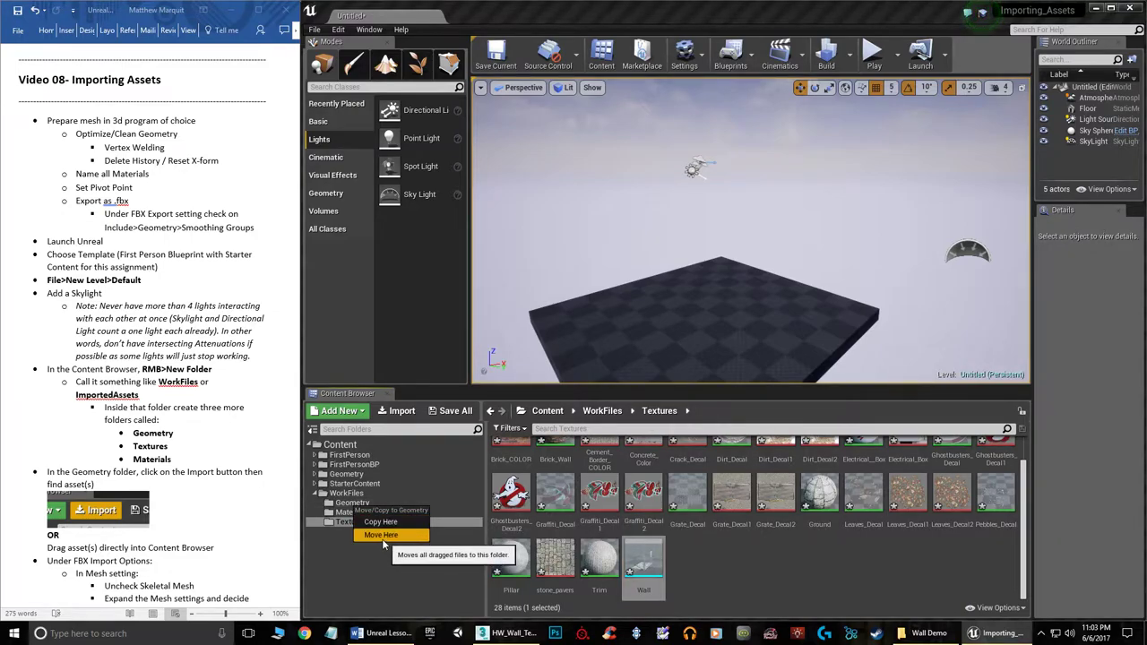
{"action": "left_click", "coordinate": [380, 535]}
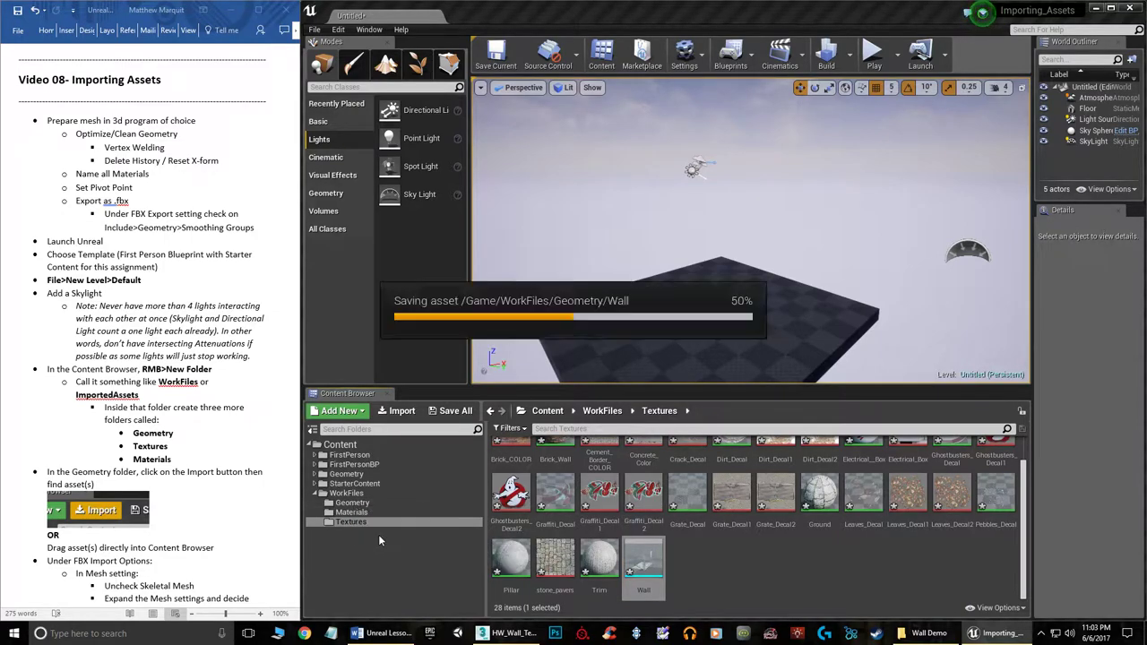
Move all the materials, including Brick_Wall, Ground, Pillar, Trim and the decal materials, from the Textures folder into the Materials folder
{"action": "left_click", "coordinate": [602, 562]}
{"action": "left_click", "coordinate": [512, 560], "text": "ctrl"}
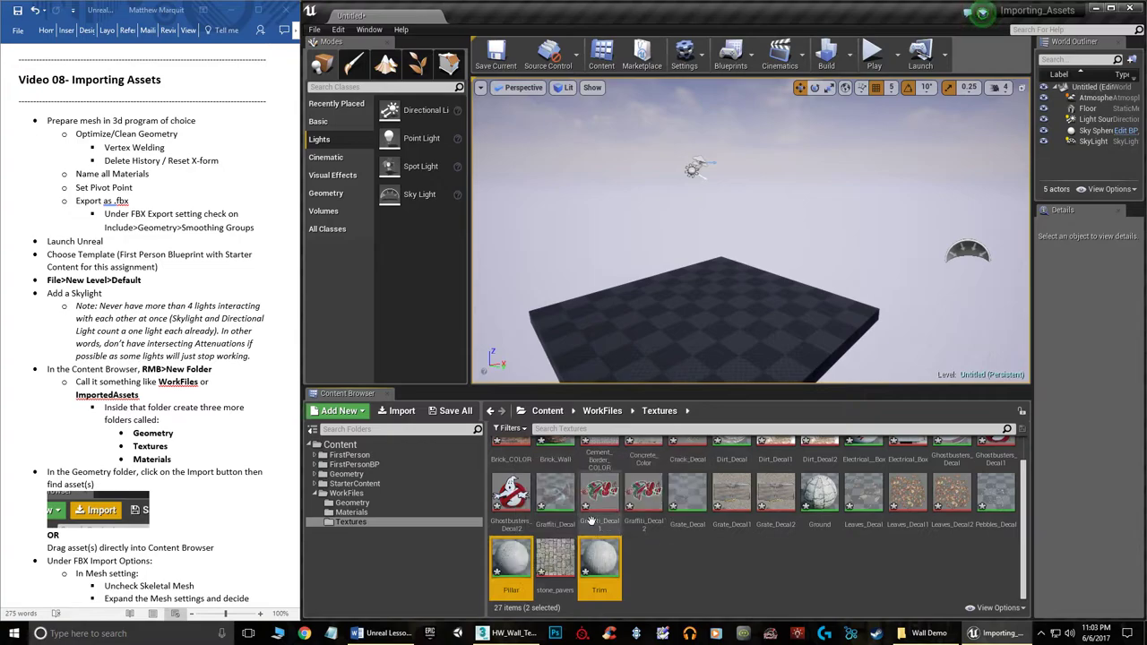
{"action": "left_click", "coordinate": [559, 506], "text": "ctrl"}
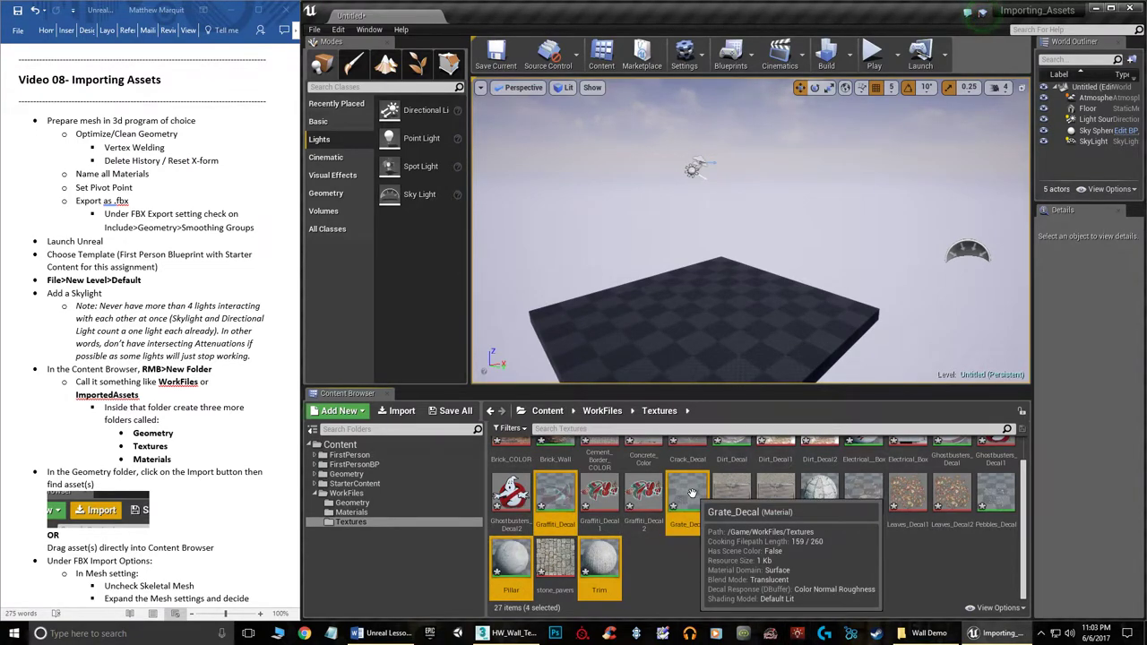
{"action": "left_click", "coordinate": [820, 493], "text": "ctrl"}
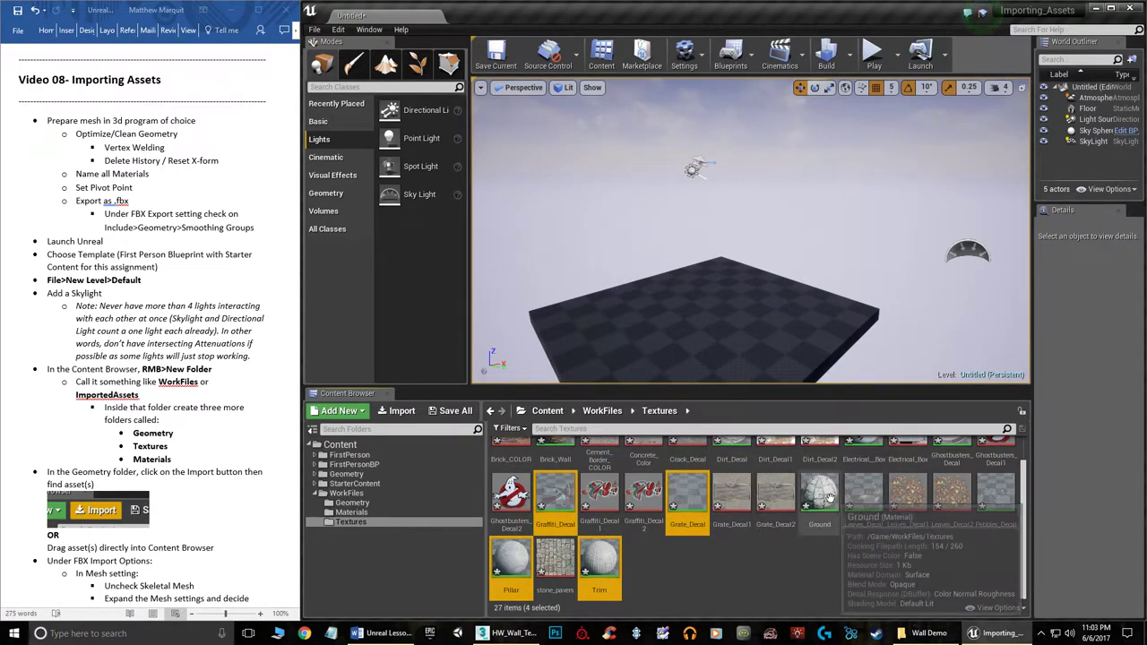
{"action": "left_click", "coordinate": [863, 492], "text": "ctrl"}
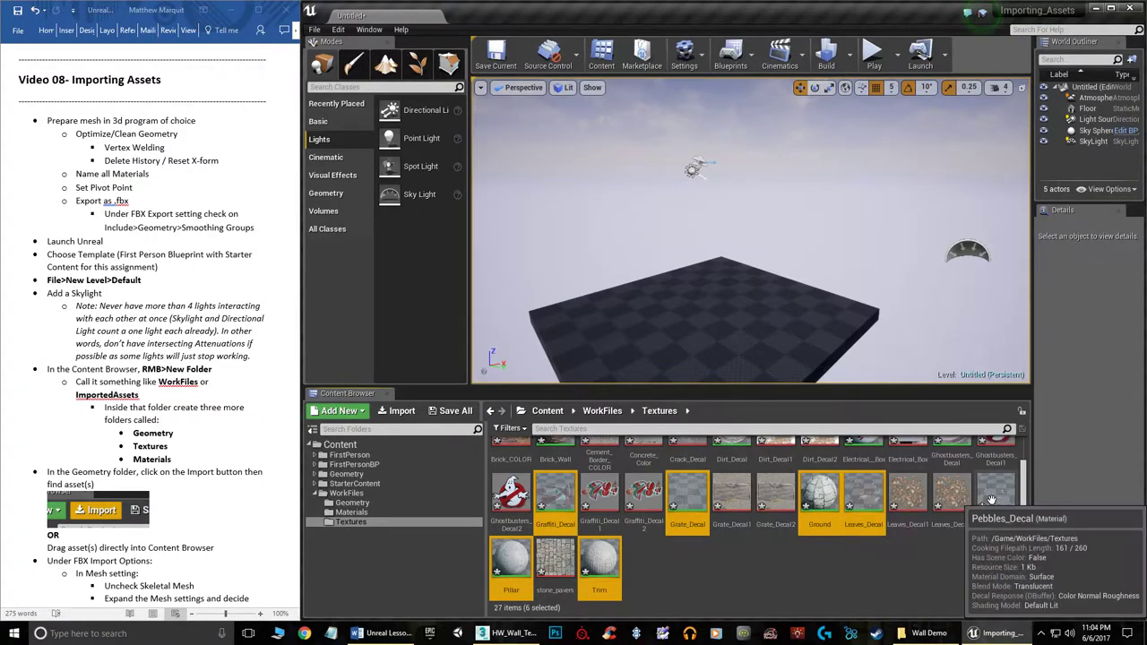
{"action": "scroll", "coordinate": [990, 499], "scroll_direction": "up", "scroll_amount": 1}
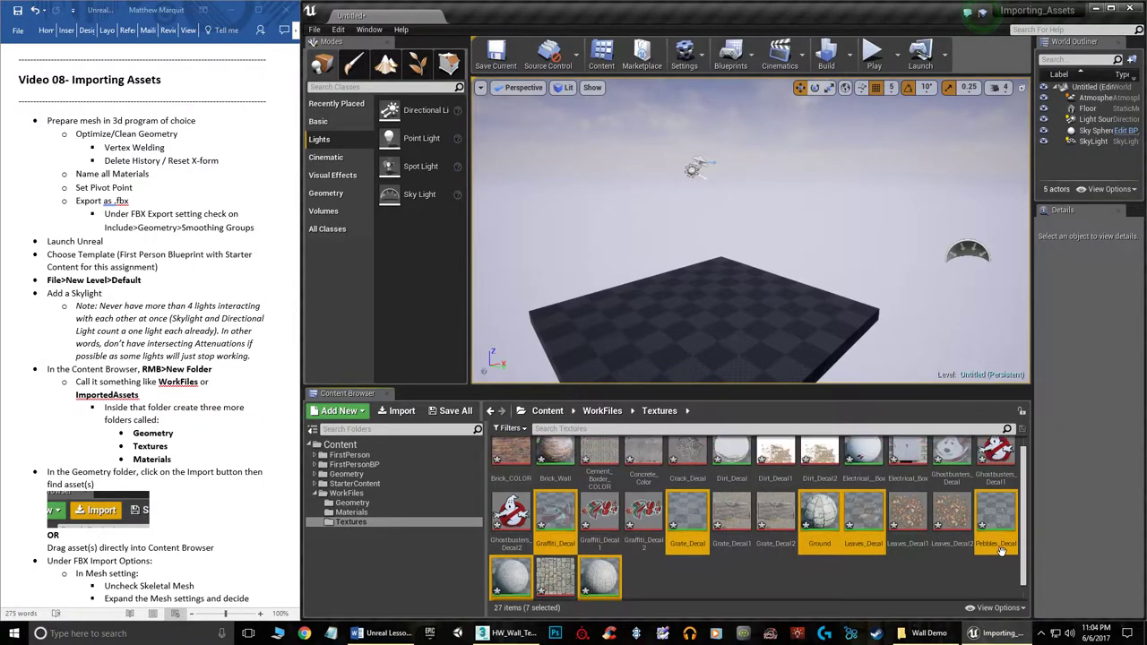
{"action": "left_click", "coordinate": [951, 462], "text": "ctrl"}
{"action": "left_click", "coordinate": [863, 461], "text": "ctrl"}
{"action": "left_click", "coordinate": [731, 461], "text": "ctrl"}
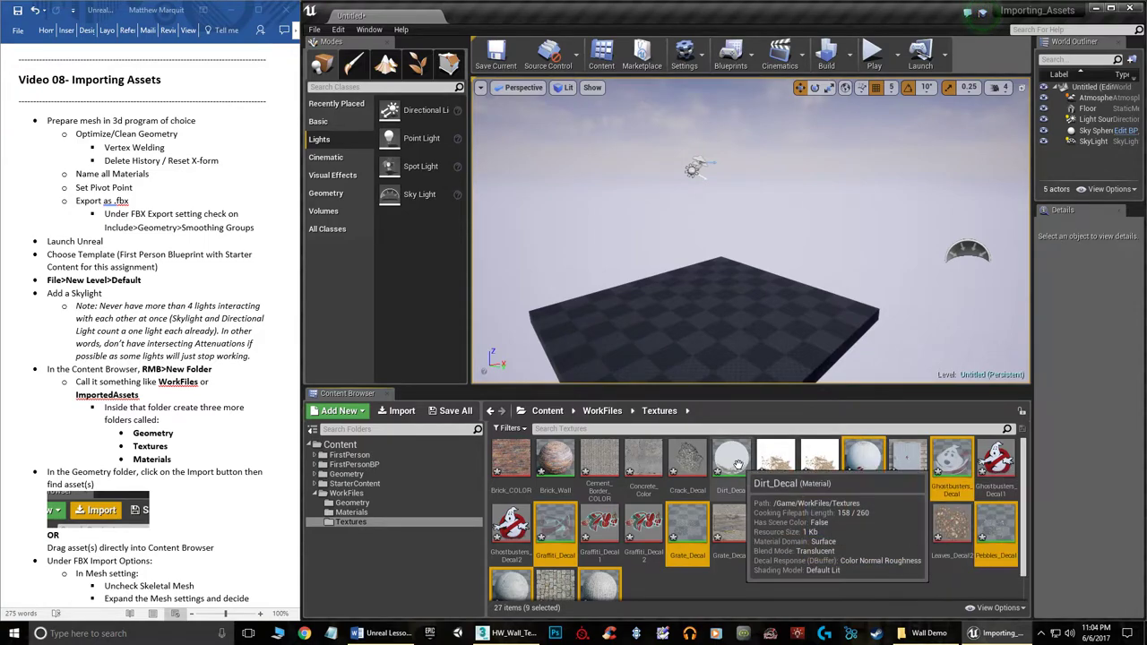
{"action": "left_click", "coordinate": [554, 460], "text": "ctrl"}
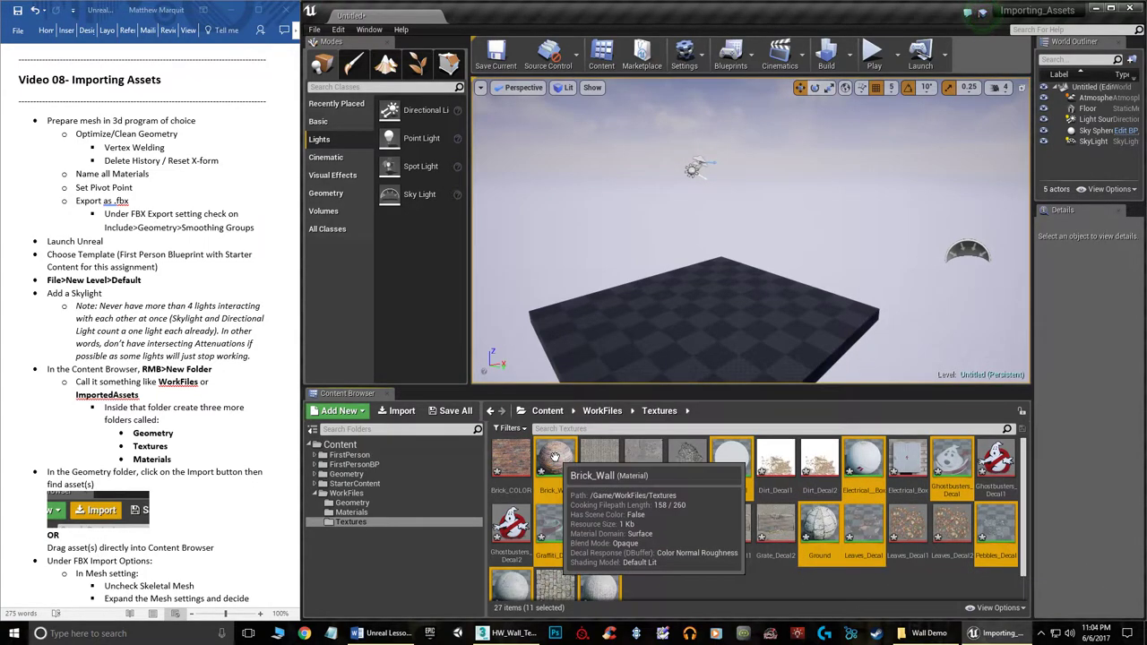
{"action": "left_click_drag", "start_coordinate": [556, 528], "coordinate": [354, 519]}
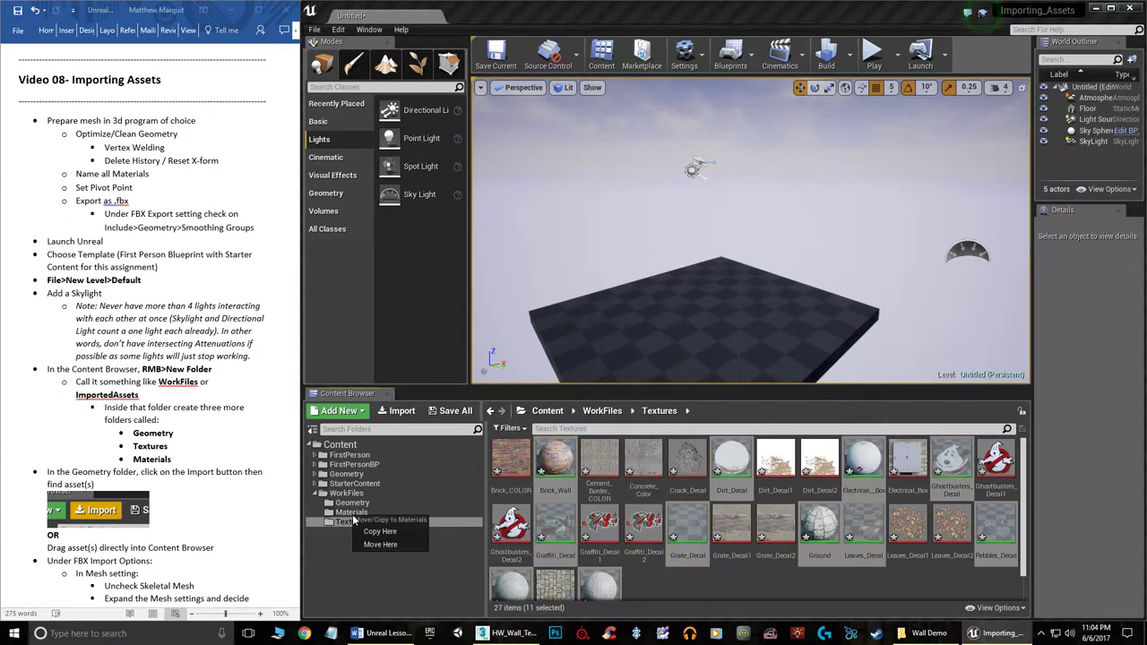
{"action": "left_click", "coordinate": [380, 544]}
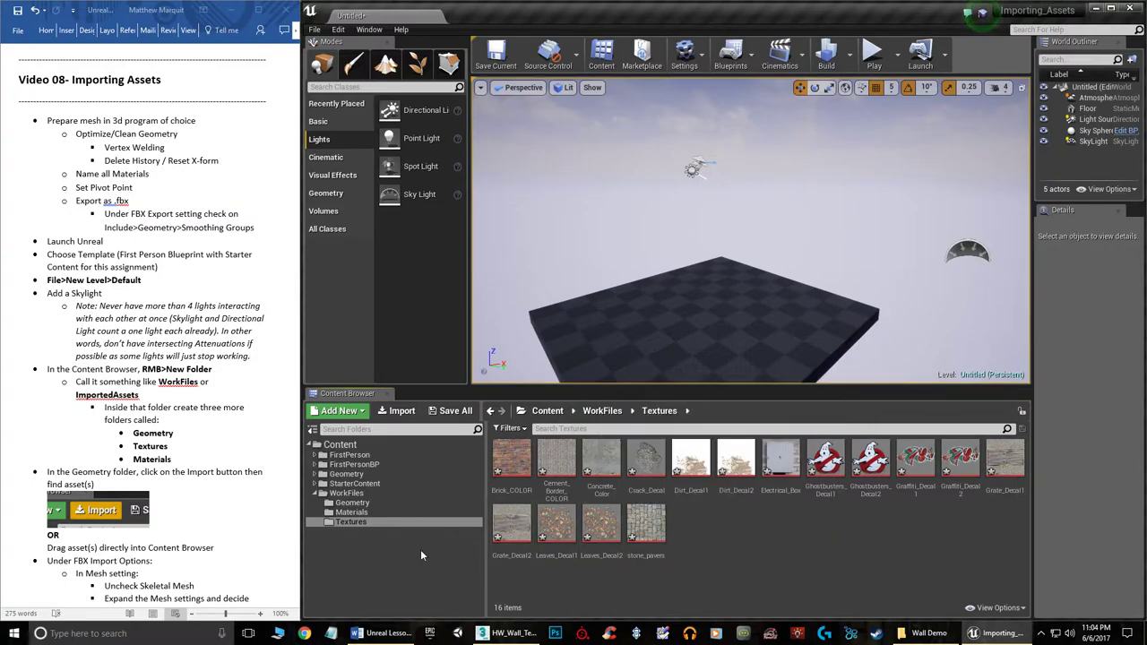
Check the WorkFiles Materials and Geometry folders and hide the Content Browser's folder tree
{"action": "left_click", "coordinate": [346, 513]}
{"action": "left_click", "coordinate": [351, 503]}
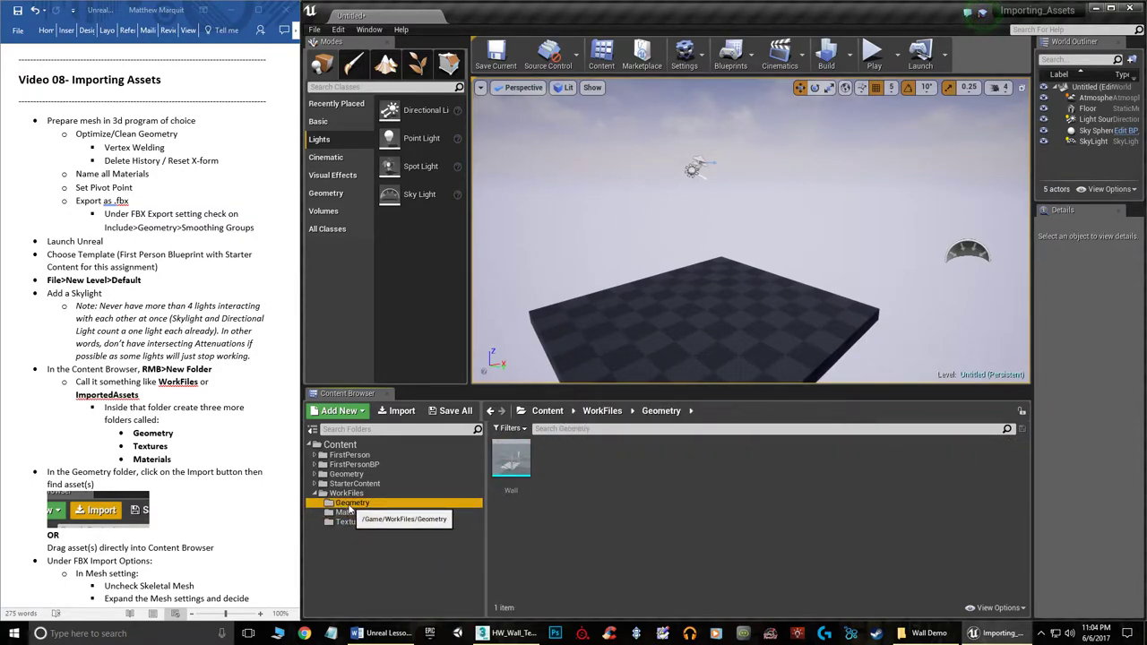
{"action": "left_click", "coordinate": [312, 430]}
{"action": "left_click", "coordinate": [311, 430]}
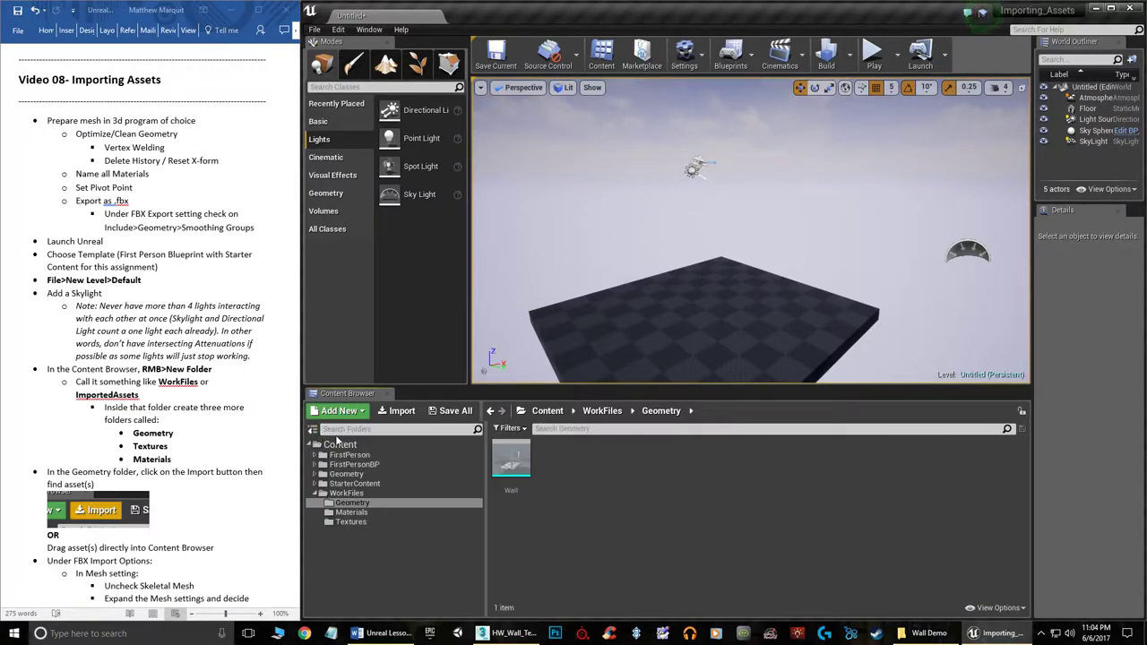
{"action": "left_click", "coordinate": [312, 430]}
Try filtering the Geometry folder's contents by Texture and clear the filter again
{"action": "left_click", "coordinate": [340, 429]}
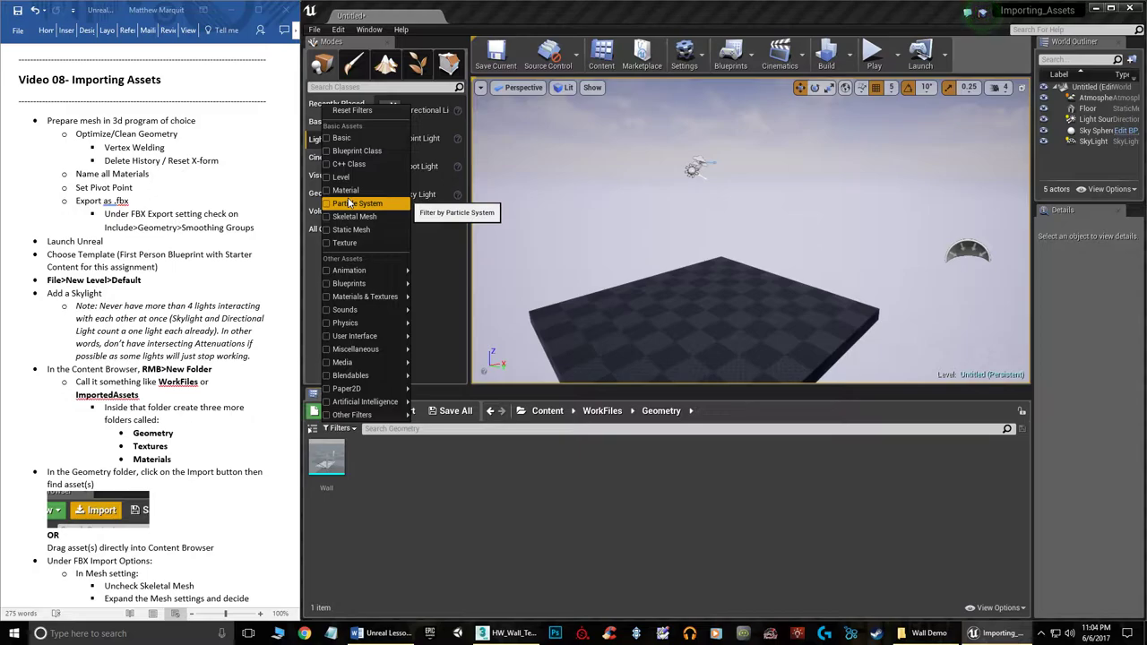
{"action": "left_click", "coordinate": [327, 243]}
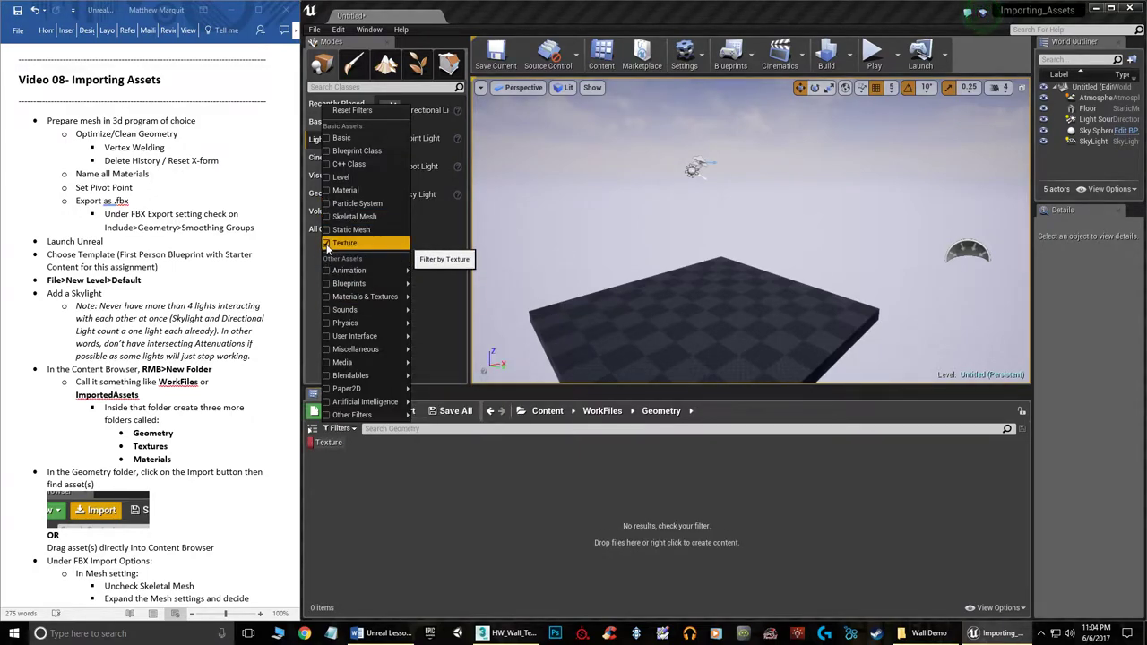
{"action": "left_click", "coordinate": [327, 244]}
{"action": "left_click", "coordinate": [465, 551]}
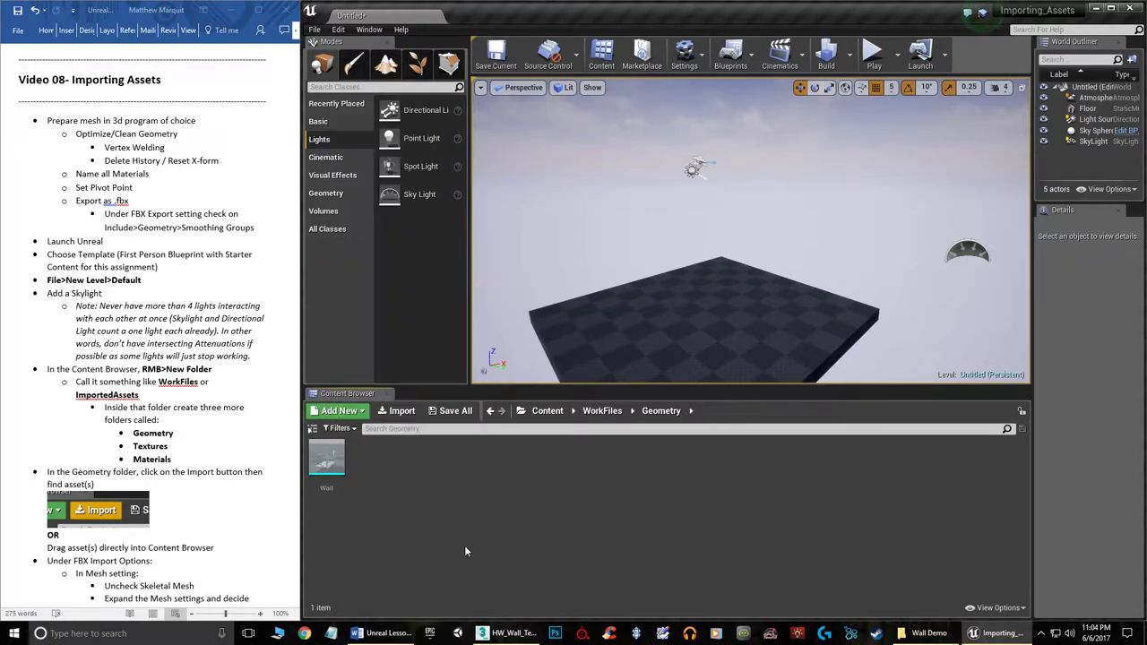
Filter the whole Content folder by Texture to browse the project's textures, and clear the filter
{"action": "left_click", "coordinate": [547, 411]}
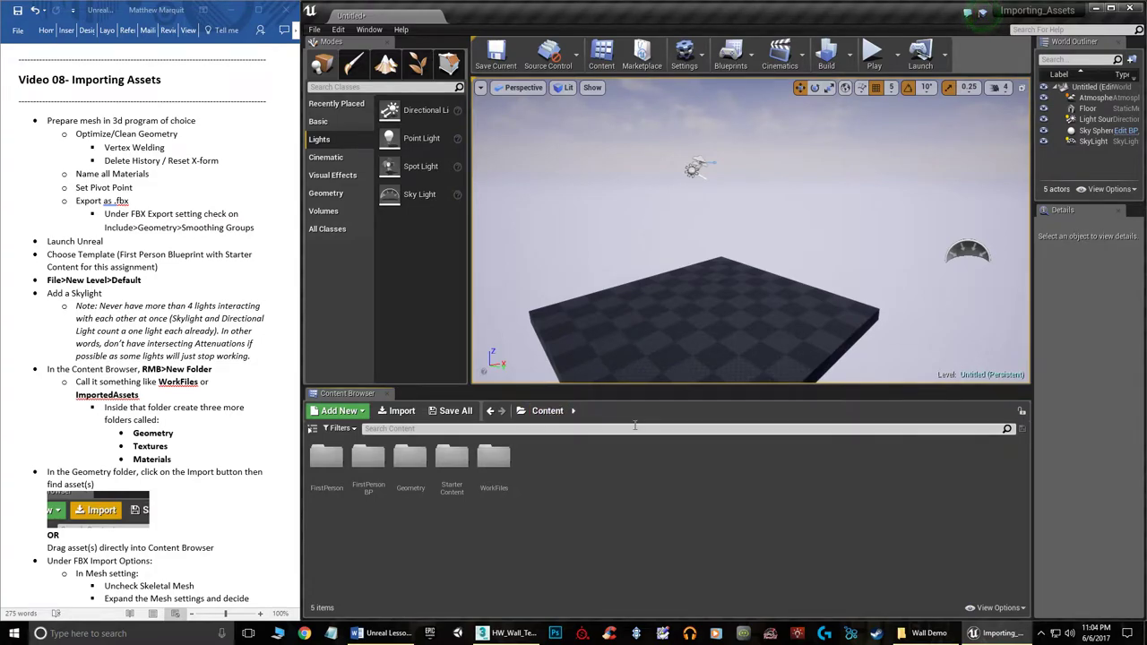
{"action": "left_click", "coordinate": [341, 429]}
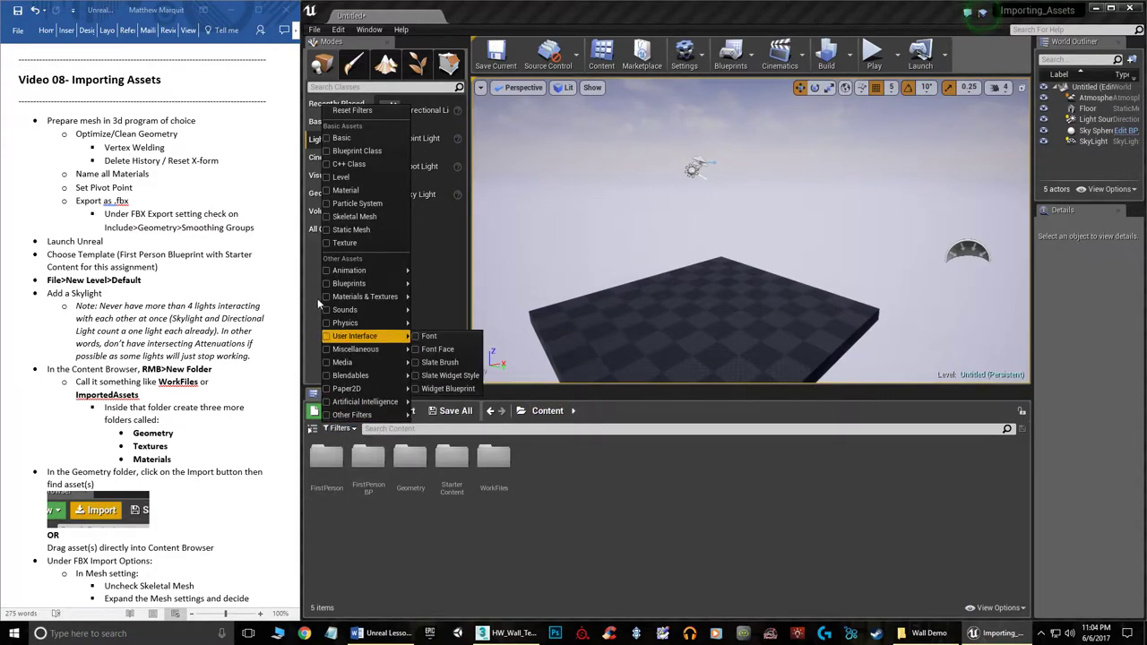
{"action": "left_click", "coordinate": [327, 243]}
{"action": "scroll", "coordinate": [631, 528], "scroll_direction": "down", "scroll_amount": 1}
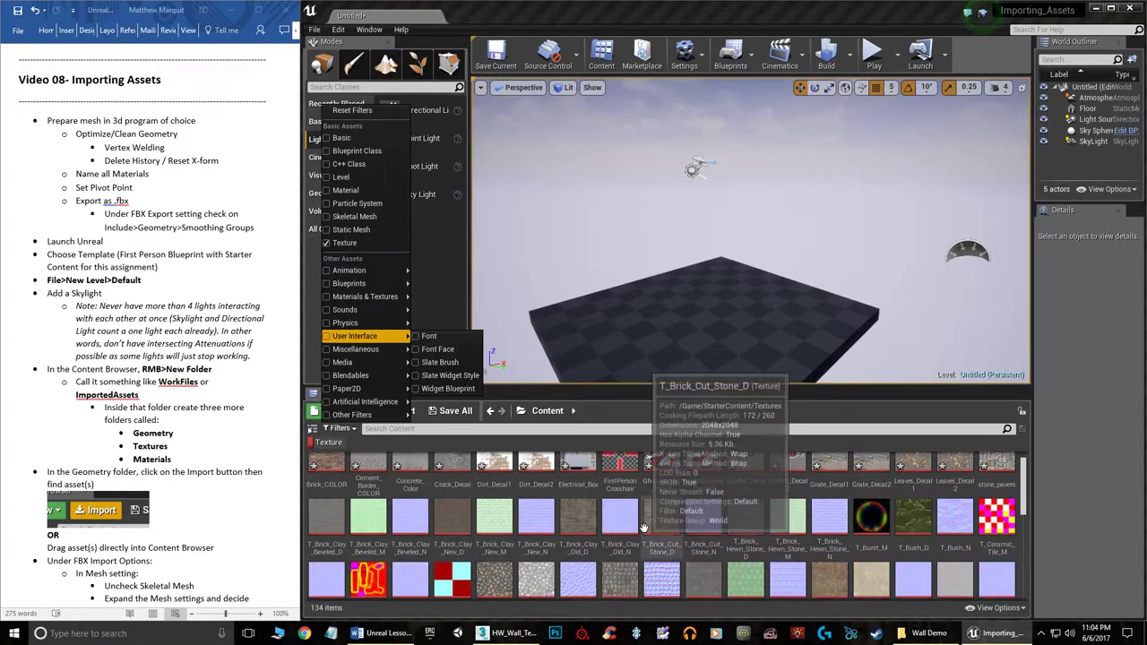
{"action": "scroll", "coordinate": [658, 542], "scroll_direction": "down", "scroll_amount": 2}
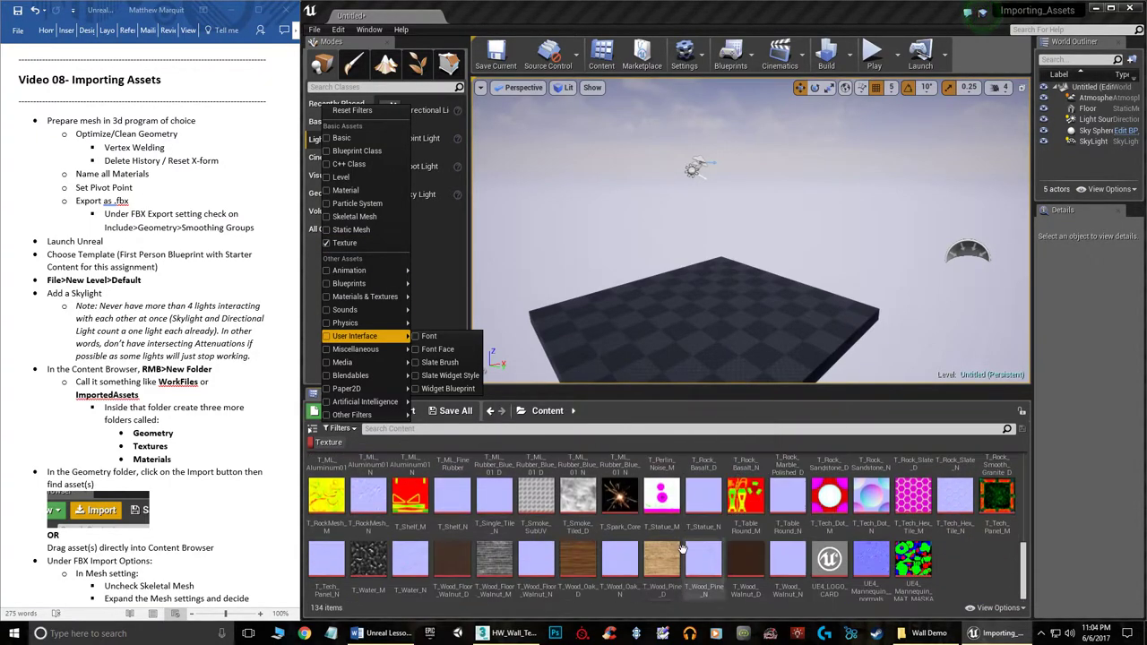
{"action": "scroll", "coordinate": [681, 549], "scroll_direction": "up", "scroll_amount": 4}
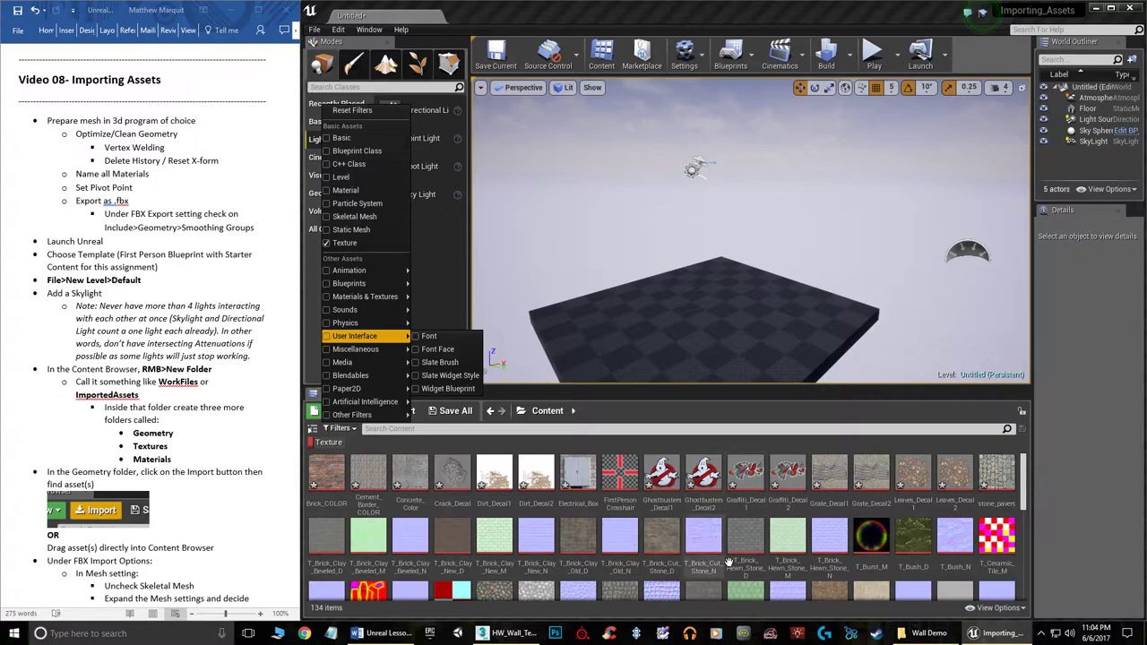
{"action": "left_click", "coordinate": [340, 430]}
{"action": "left_click", "coordinate": [339, 429]}
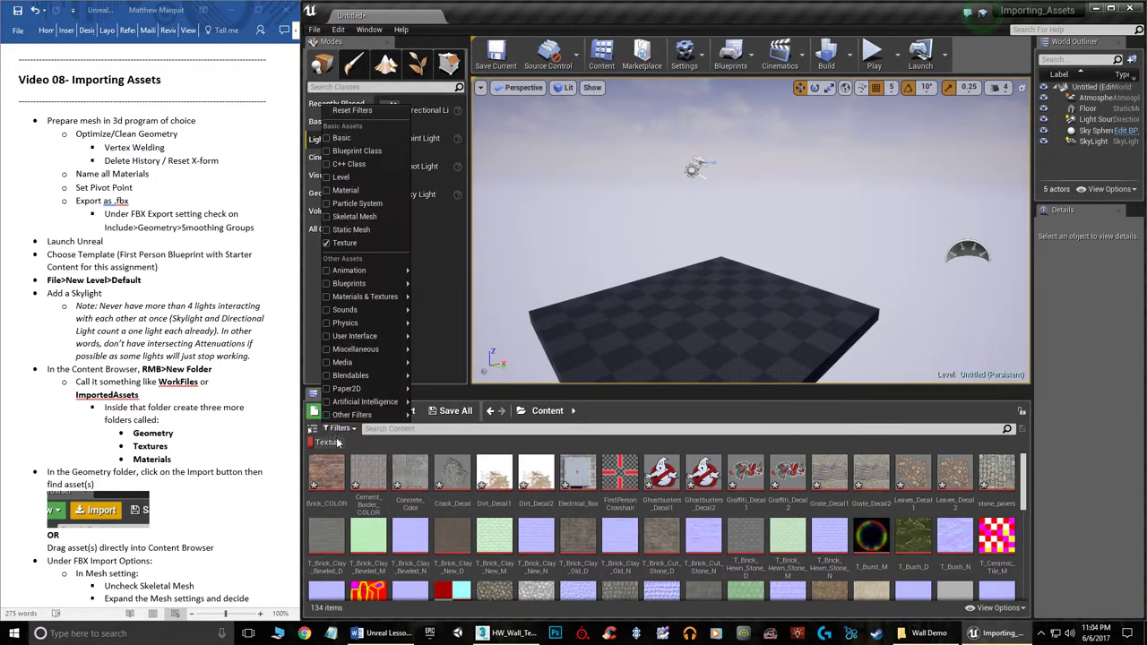
{"action": "mouse_move", "coordinate": [358, 414]}
{"action": "left_click", "coordinate": [340, 243]}
{"action": "left_click", "coordinate": [531, 599]}
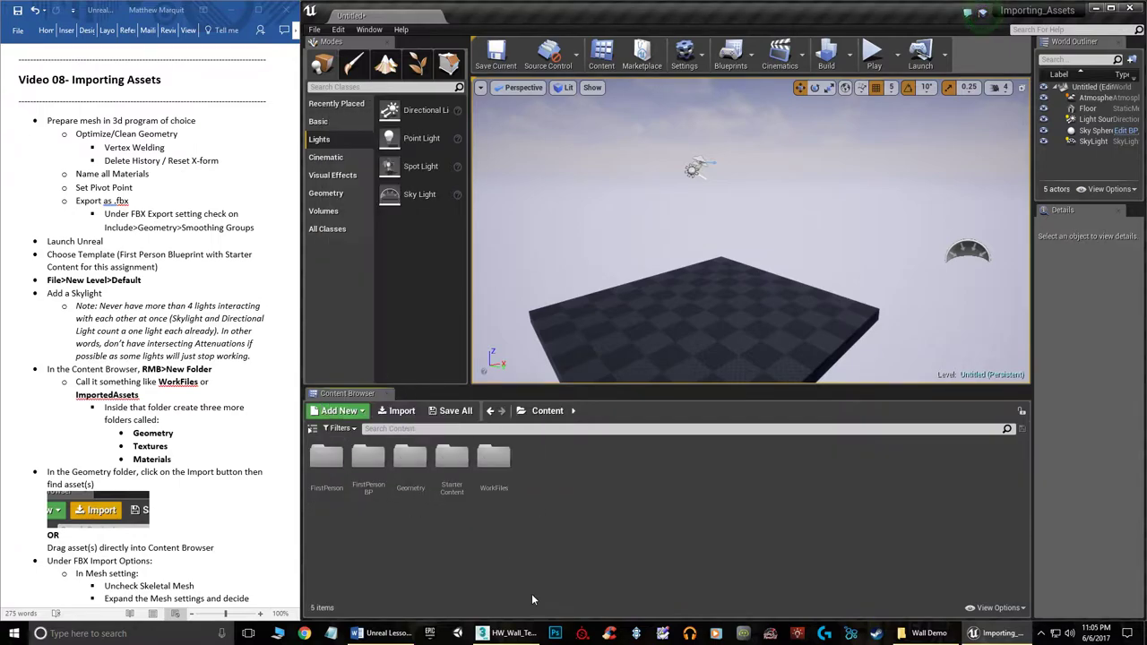
Open the WorkFiles Materials folder to check the moved materials
{"action": "double_click", "coordinate": [480, 468]}
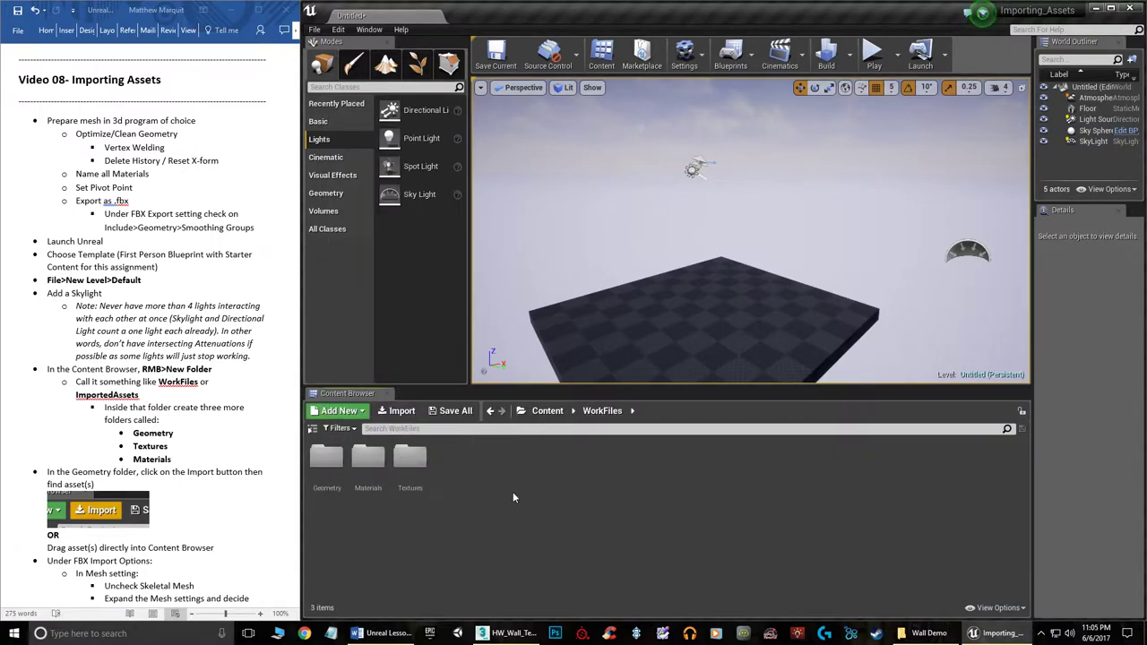
{"action": "double_click", "coordinate": [368, 459]}
{"action": "scroll", "coordinate": [227, 466], "scroll_direction": "down", "scroll_amount": 1}
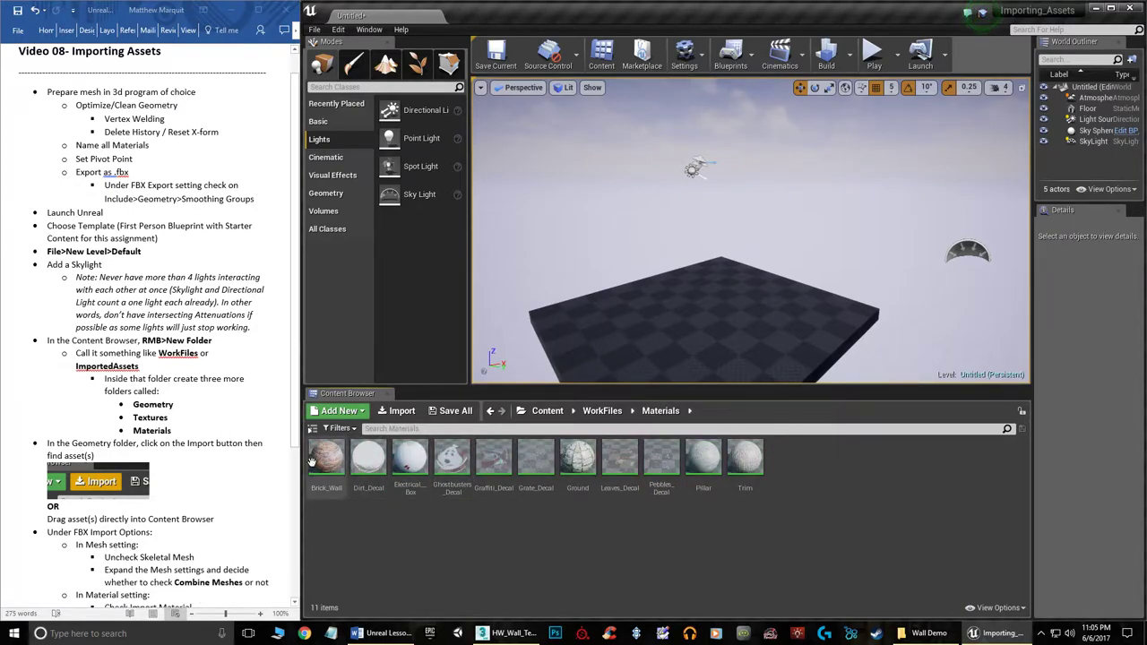
Place the Wall mesh from the WorkFiles Geometry folder onto the floor of the level
{"action": "left_click", "coordinate": [602, 410]}
{"action": "double_click", "coordinate": [328, 468]}
{"action": "left_click_drag", "start_coordinate": [326, 462], "coordinate": [689, 330]}
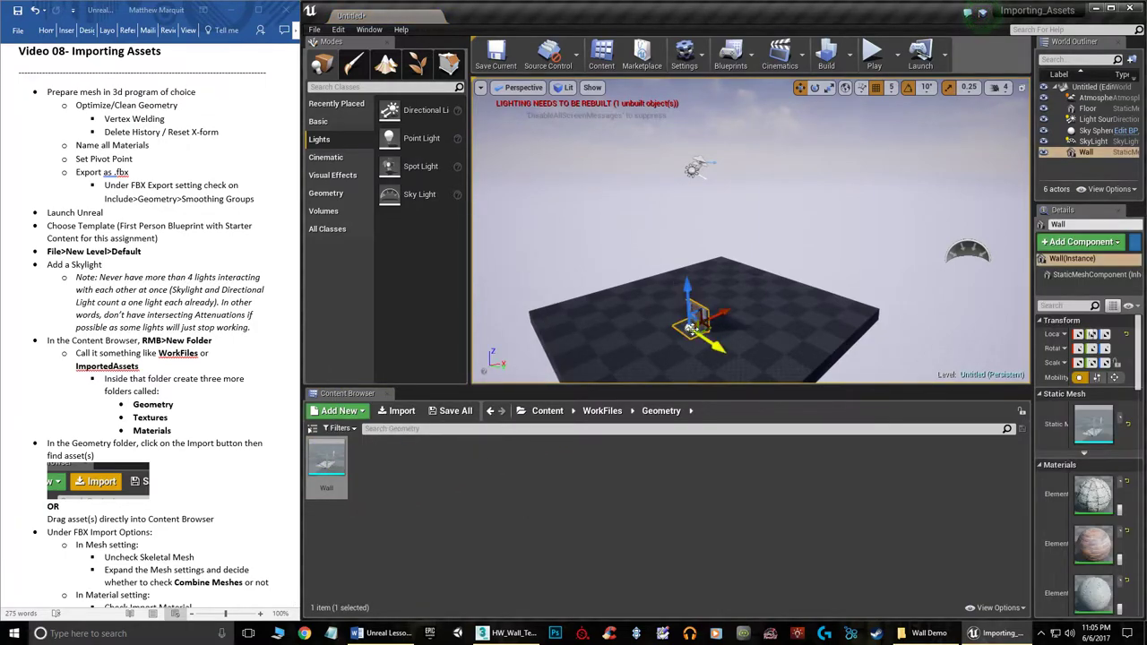
Focus on the placed wall and examine its brick, stone paving and decal surfaces from close range
{"action": "key", "text": "f"}
{"action": "right_click_drag", "start_coordinate": [846, 318], "coordinate": [941, 300]}
{"action": "key", "text": "w"}
{"action": "key", "text": "s"}
{"action": "key", "text": "w"}
{"action": "key", "text": "w"}
{"action": "key", "text": "s"}
{"action": "key", "text": "w"}
{"action": "right_click_drag", "start_coordinate": [600, 334], "coordinate": [600, 333]}
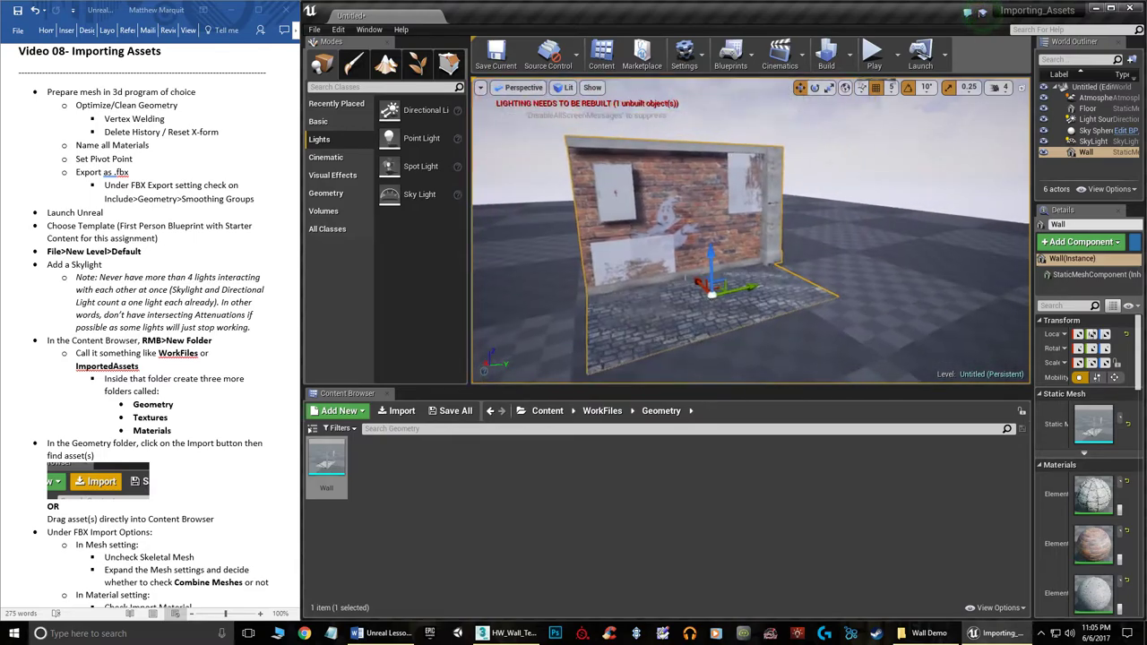
Lower the viewport camera speed to 2 and raise the Wall slightly so its ground clears the level's floor
{"action": "left_click", "coordinate": [1002, 90]}
{"action": "left_click_drag", "start_coordinate": [1011, 116], "coordinate": [1002, 115]}
{"action": "right_click_drag", "start_coordinate": [851, 224], "coordinate": [788, 285]}
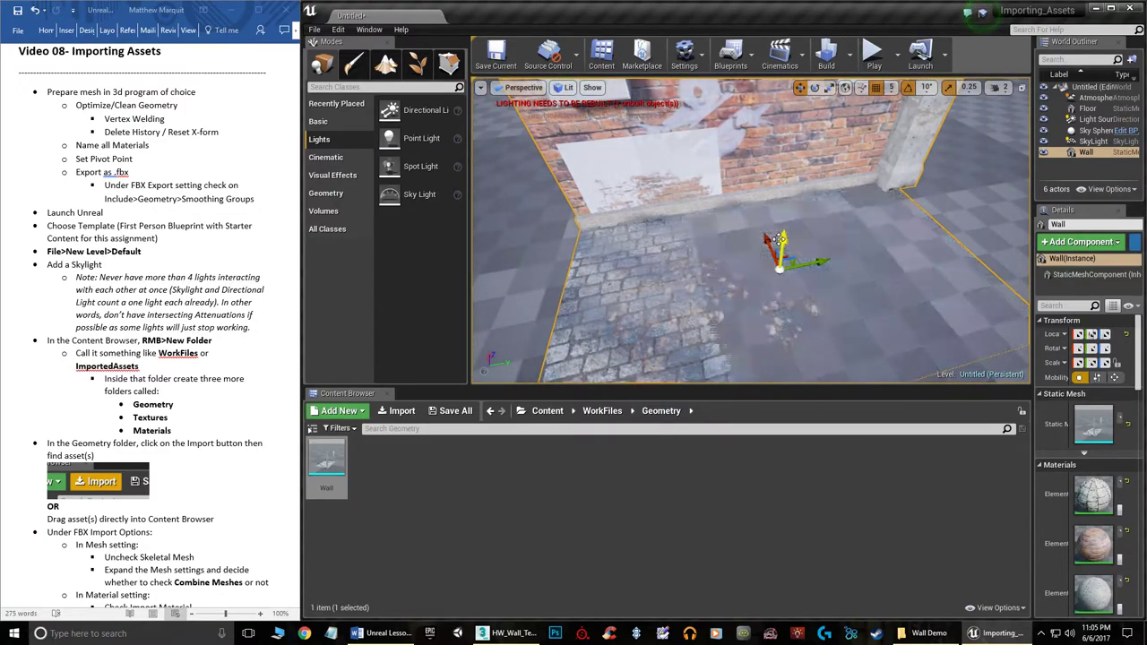
{"action": "left_click_drag", "start_coordinate": [778, 240], "coordinate": [780, 229]}
Inspect the ghost decal on the brick wall and open the Ghostbusters_Decal material from the Materials folder for editing
{"action": "right_click_drag", "start_coordinate": [723, 228], "coordinate": [735, 193]}
{"action": "right_click_drag", "start_coordinate": [645, 179], "coordinate": [686, 179]}
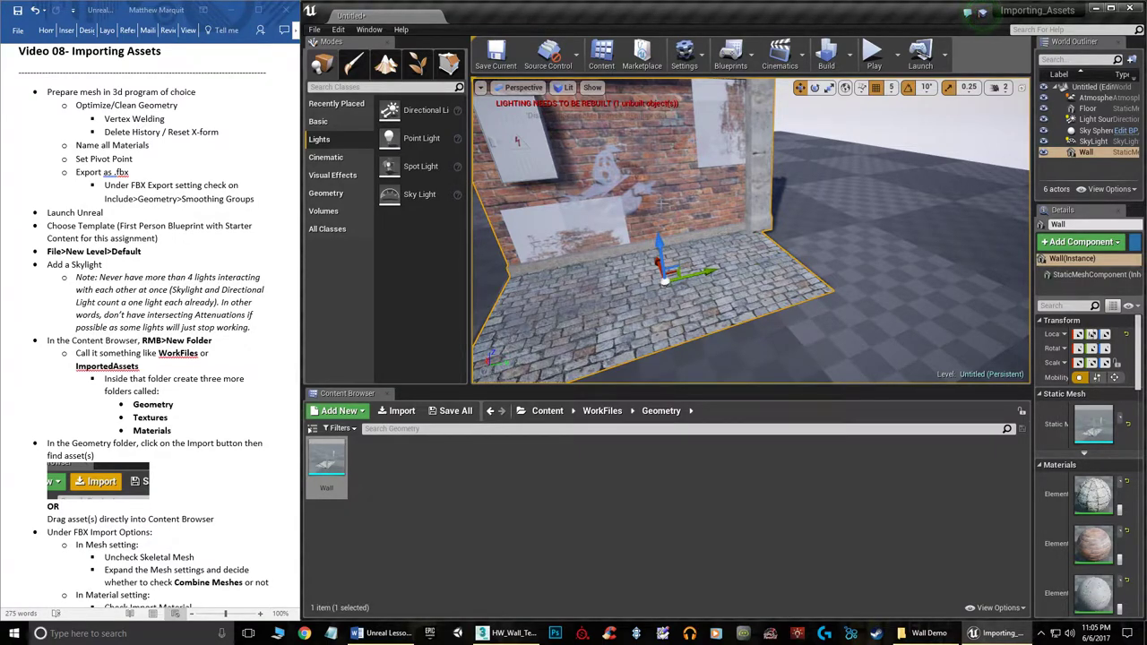
{"action": "right_click_drag", "start_coordinate": [661, 204], "coordinate": [667, 179]}
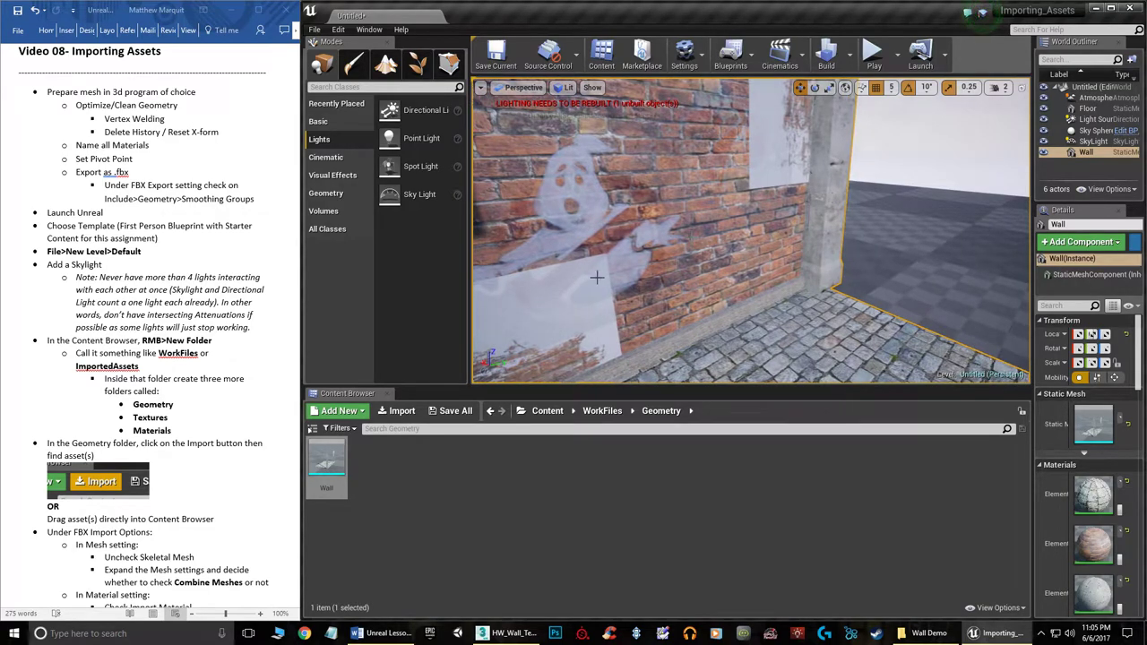
{"action": "left_click", "coordinate": [617, 420]}
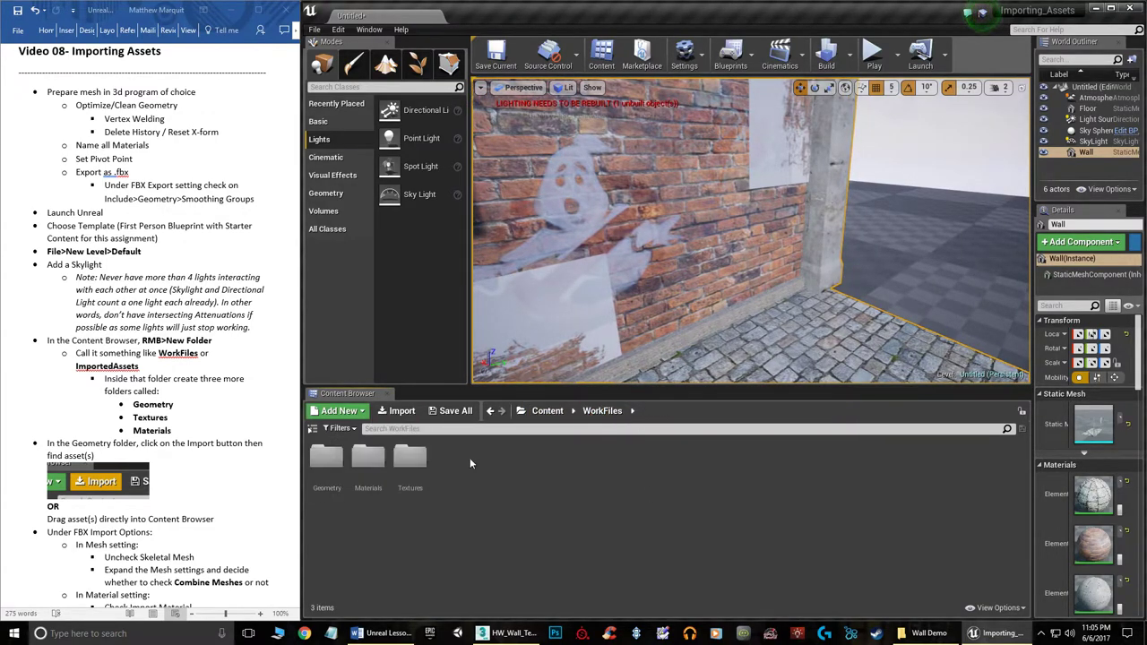
{"action": "double_click", "coordinate": [369, 459]}
{"action": "left_click", "coordinate": [466, 472]}
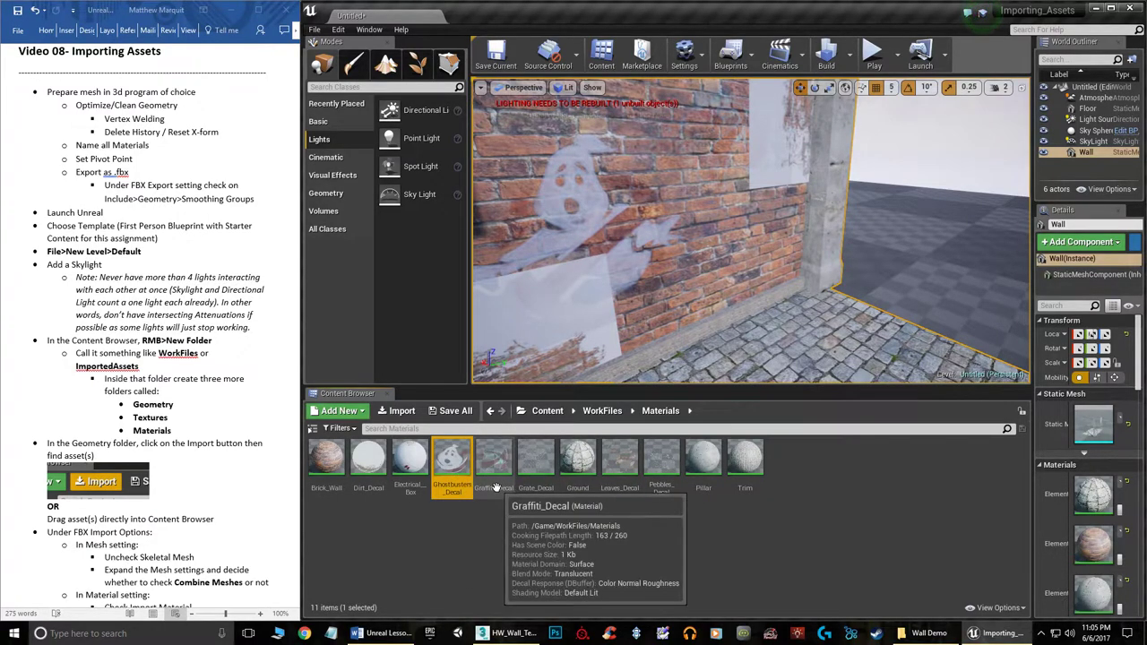
{"action": "double_click", "coordinate": [452, 460]}
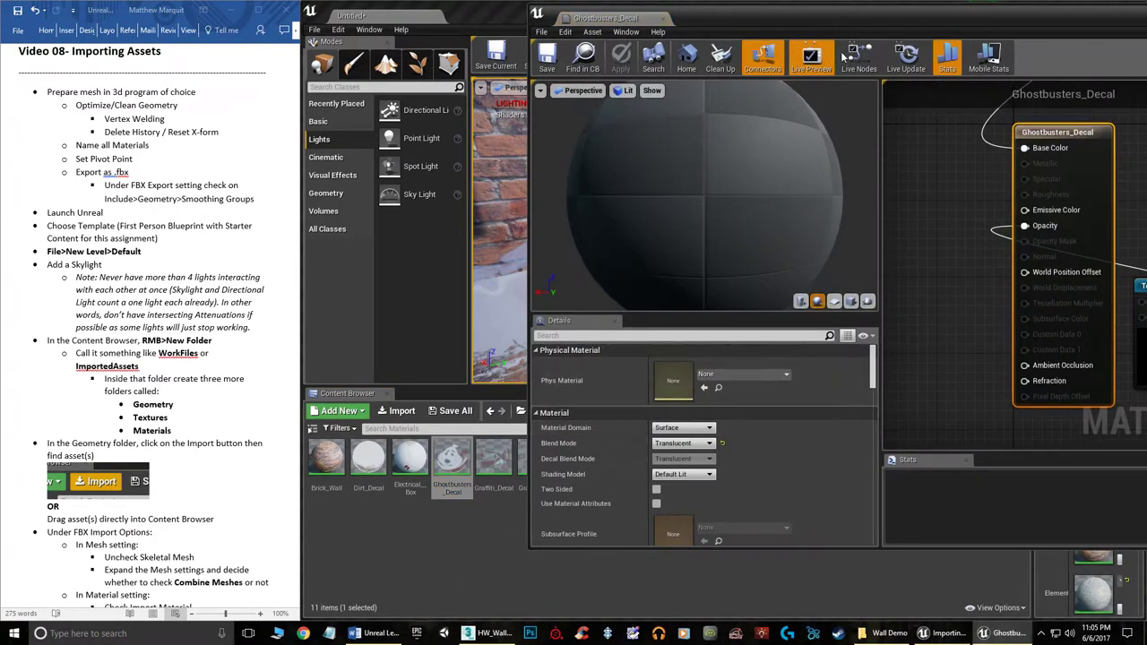
{"action": "left_click_drag", "start_coordinate": [956, 22], "coordinate": [705, 59]}
Reposition the Ghostbusters_Decal2 Texture Sample node that feeds Opacity to the input side of the material node
{"action": "scroll", "coordinate": [841, 271], "scroll_direction": "down", "scroll_amount": 2}
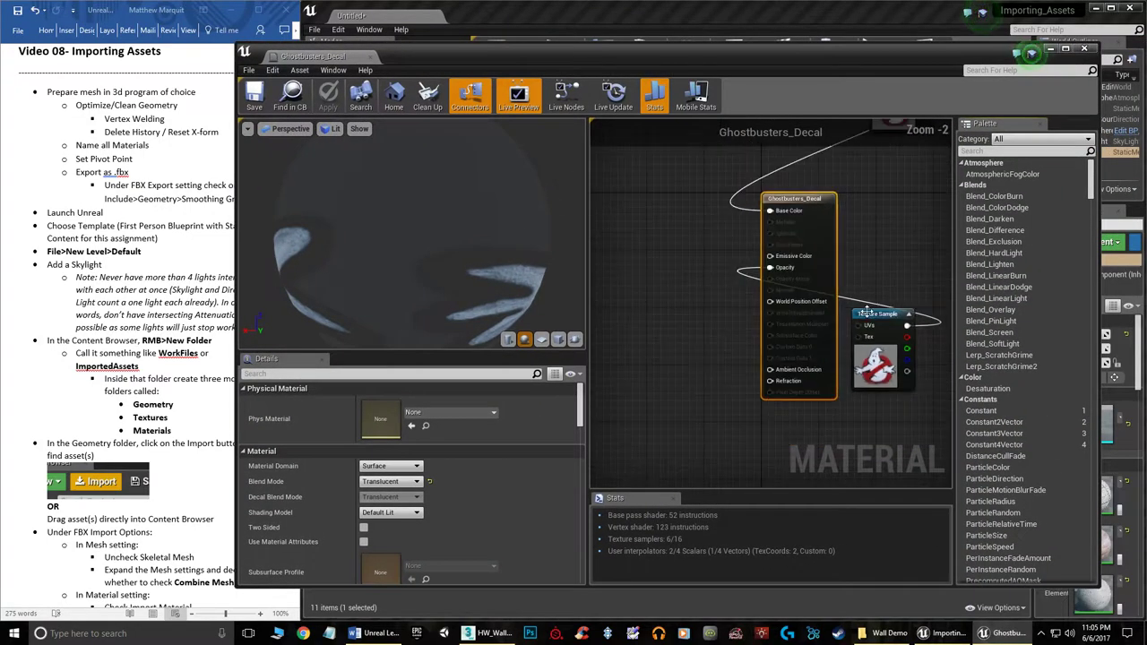
{"action": "left_click_drag", "start_coordinate": [870, 312], "coordinate": [664, 239]}
{"action": "scroll", "coordinate": [664, 239], "scroll_direction": "up", "scroll_amount": 2}
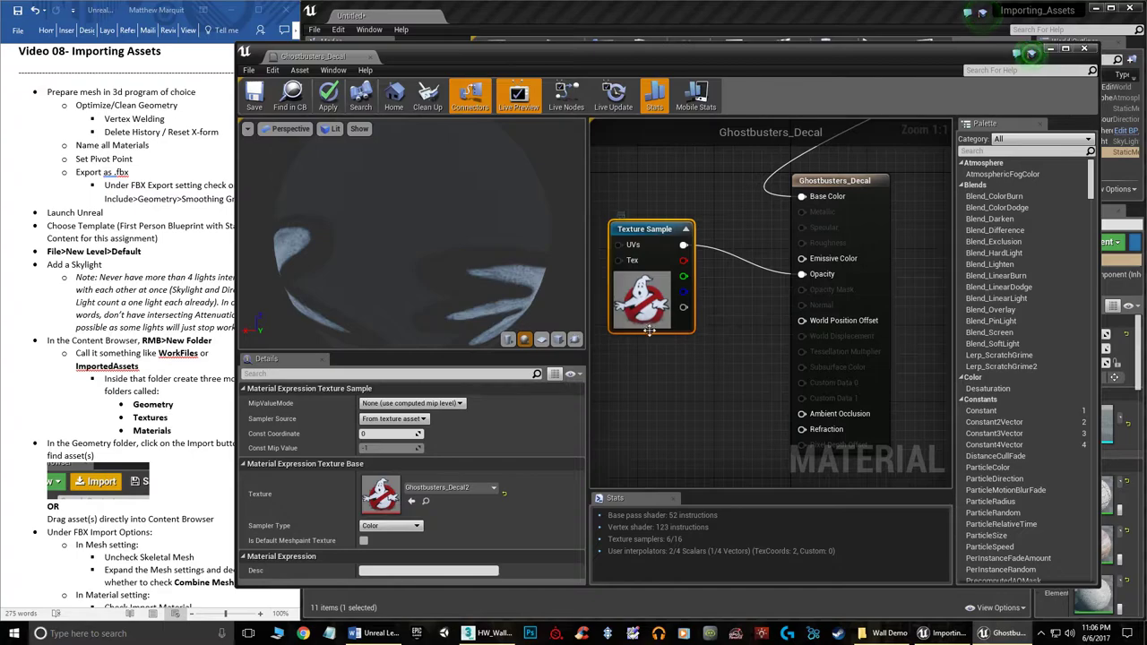
Connect the Ghostbusters_Decal2 texture's alpha output to Opacity, apply the Ghostbusters_Decal material, close its editor and check the decal on the wall
{"action": "left_click_drag", "start_coordinate": [685, 311], "coordinate": [801, 274]}
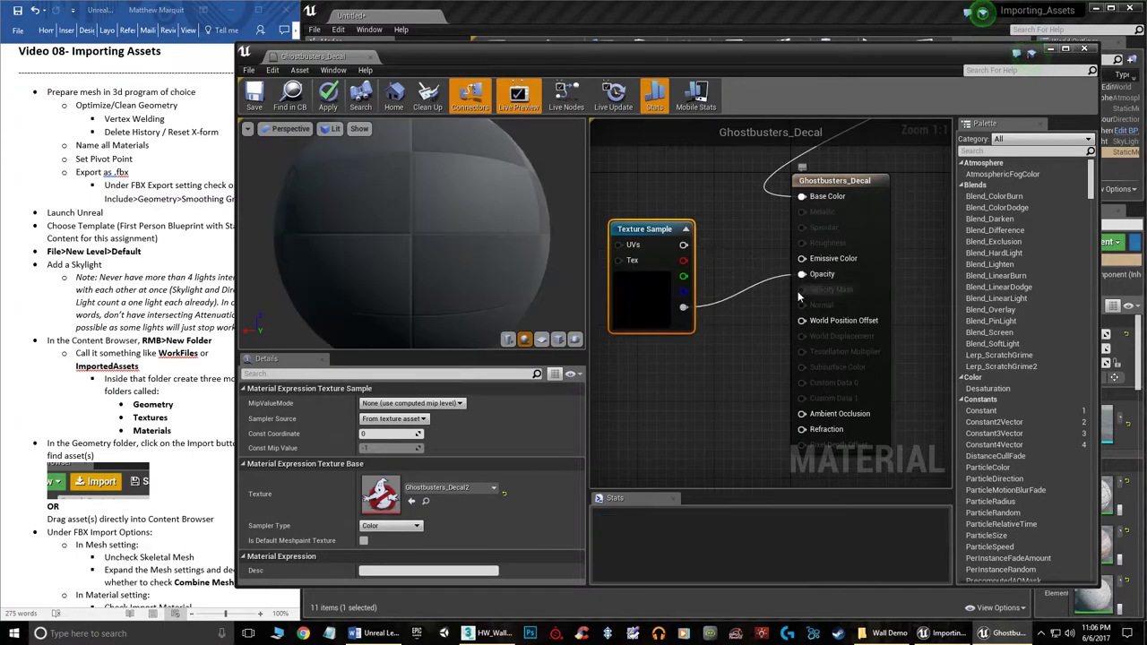
{"action": "left_click", "coordinate": [328, 98]}
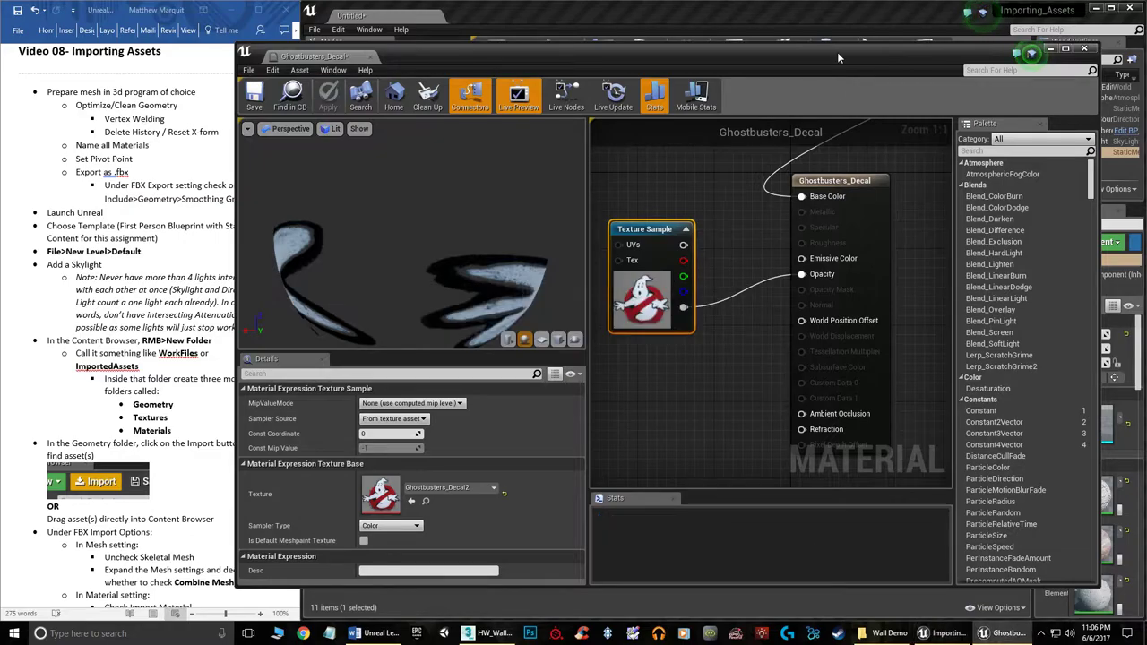
{"action": "left_click_drag", "start_coordinate": [836, 52], "coordinate": [611, 457]}
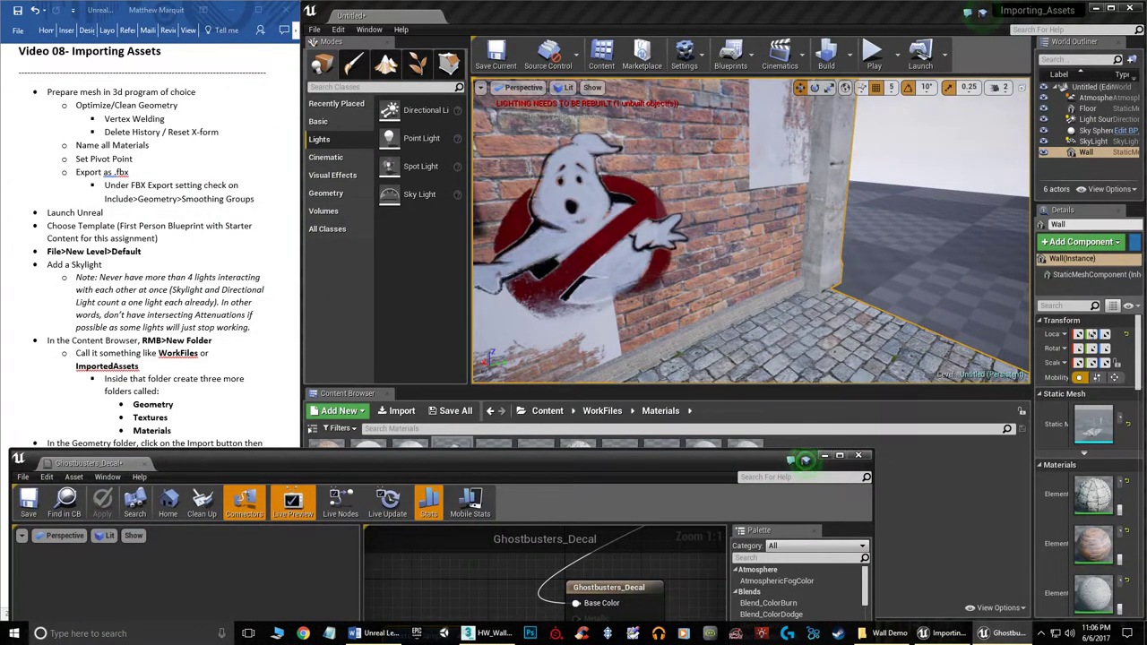
{"action": "mouse_move", "coordinate": [750, 230]}
{"action": "right_mouse_down"}
{"action": "mouse_move", "coordinate": [708, 211]}
{"action": "mouse_move", "coordinate": [663, 210]}
{"action": "mouse_move", "coordinate": [761, 233]}
{"action": "mouse_move", "coordinate": [735, 235]}
{"action": "right_mouse_up"}
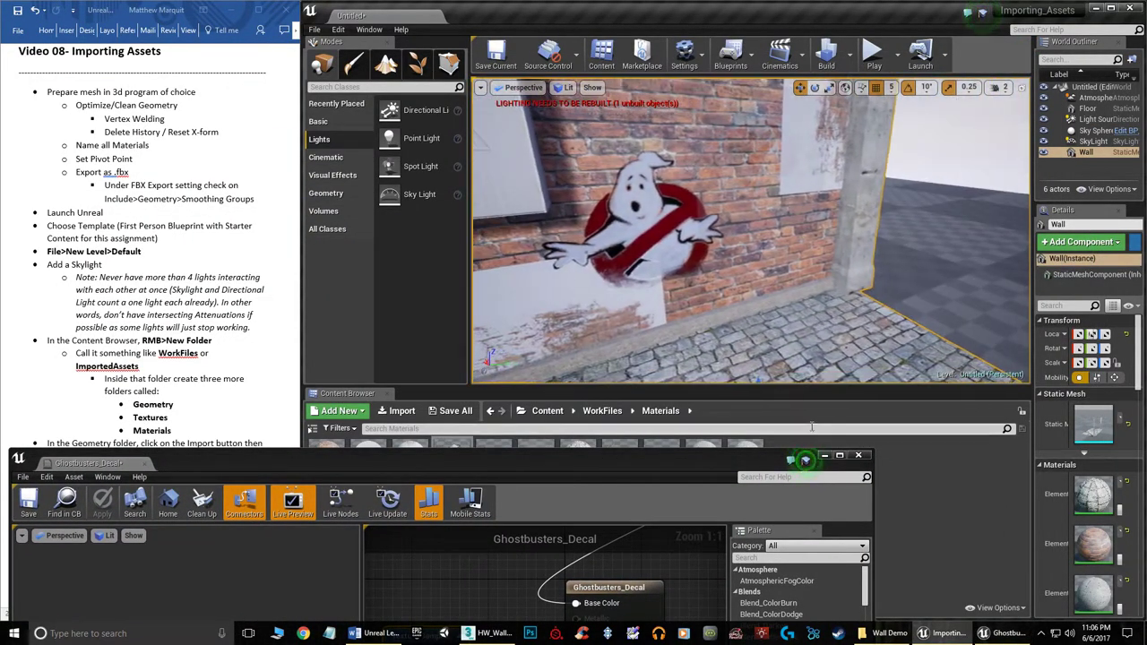
{"action": "left_click", "coordinate": [857, 454]}
{"action": "right_click_drag", "start_coordinate": [806, 295], "coordinate": [792, 376]}
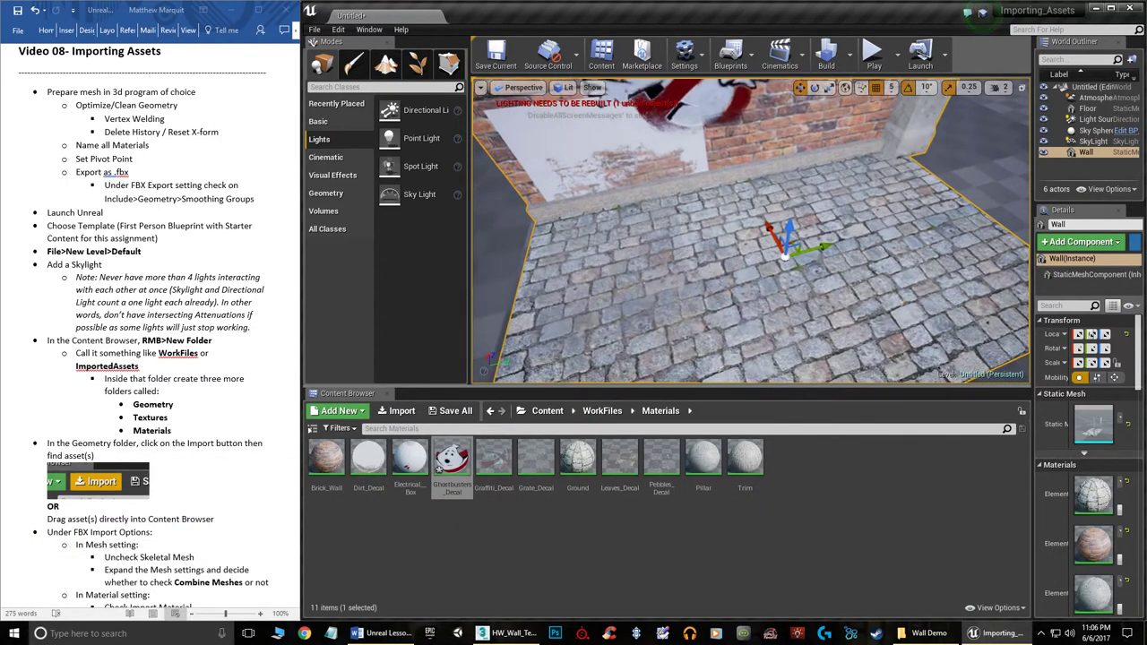
{"action": "right_click_drag", "start_coordinate": [785, 257], "coordinate": [779, 161]}
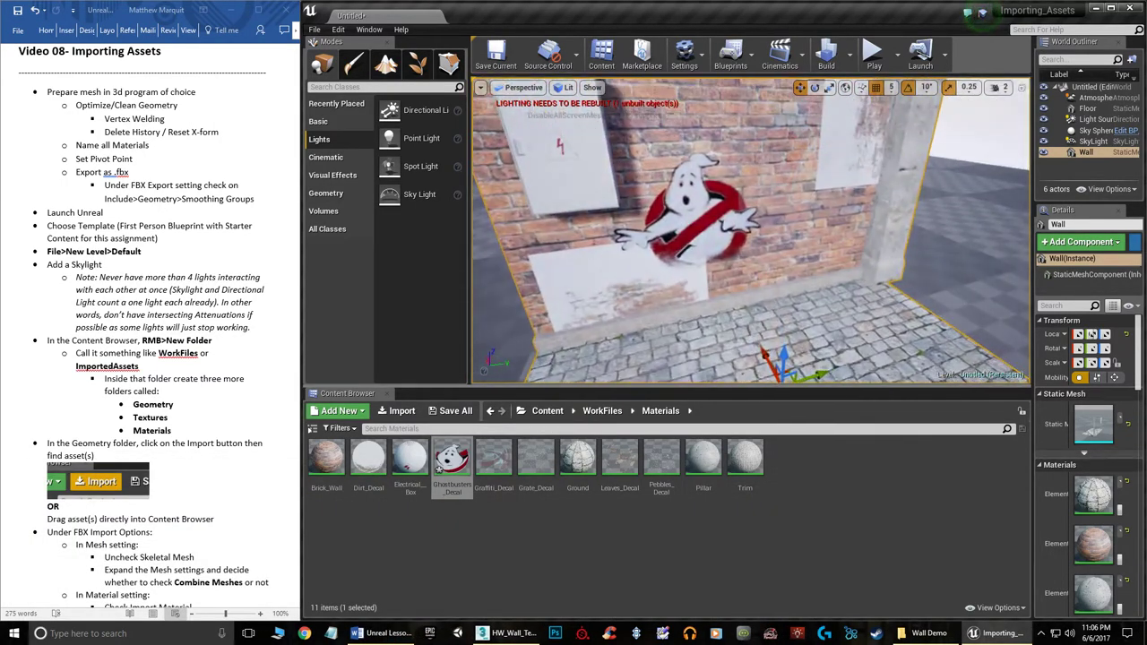
{"action": "right_click_drag", "start_coordinate": [752, 224], "coordinate": [776, 262]}
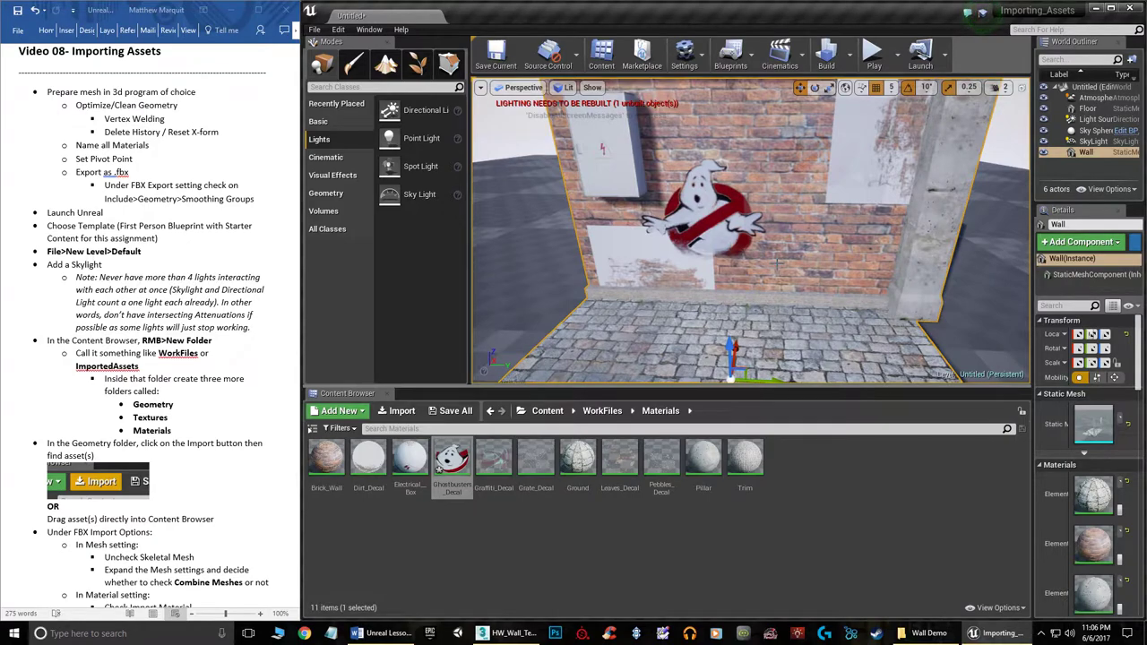
Feed the texture's alpha output into Opacity in the Graffiti_Decal material, apply the change and close its editor
{"action": "left_click", "coordinate": [492, 464]}
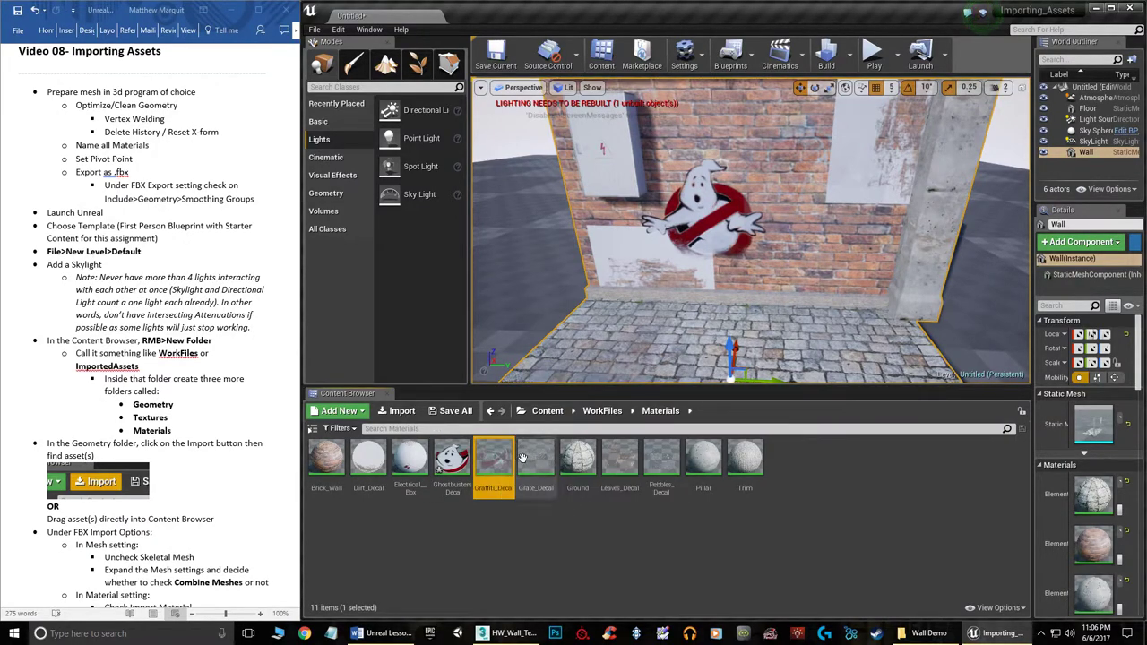
{"action": "double_click", "coordinate": [492, 464]}
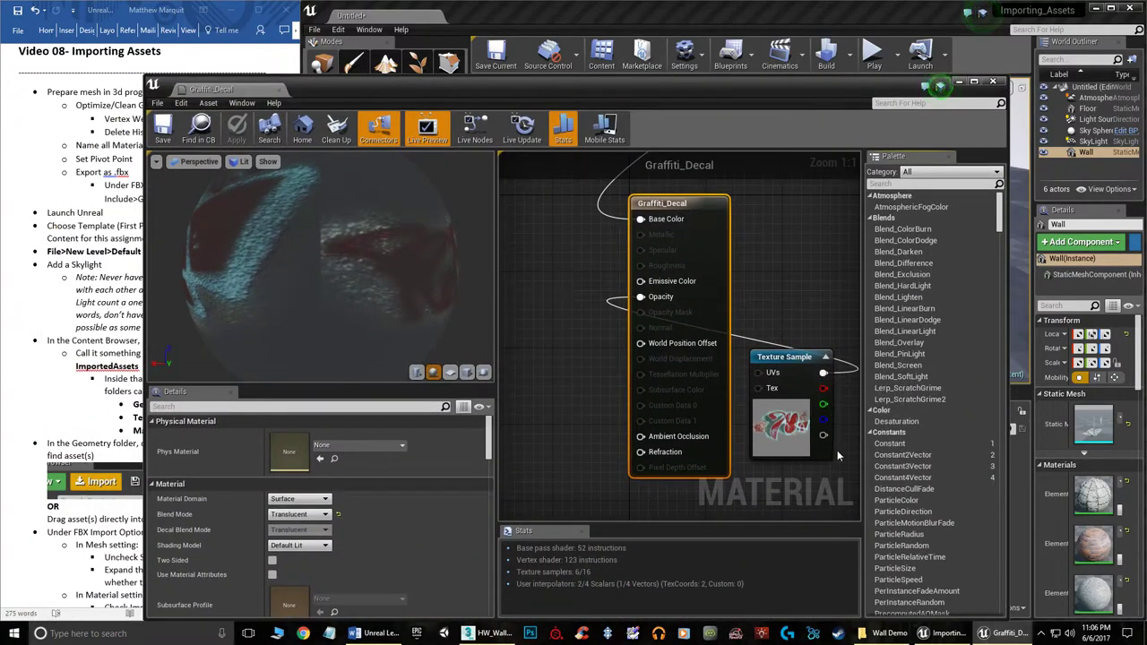
{"action": "left_click_drag", "start_coordinate": [822, 434], "coordinate": [641, 297]}
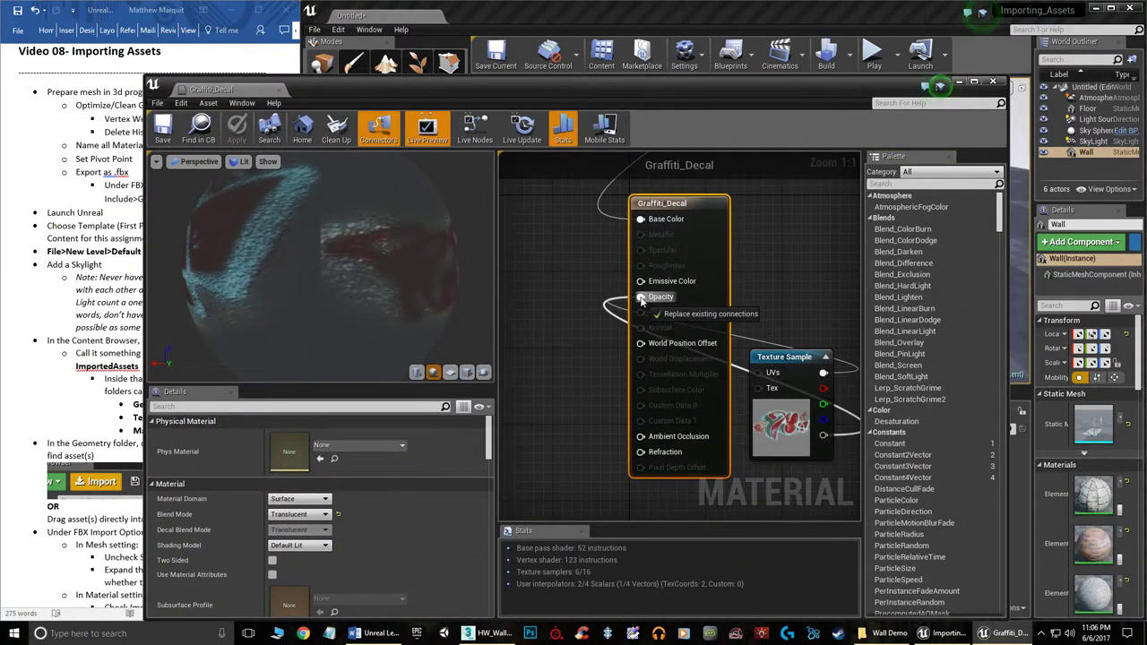
{"action": "left_click", "coordinate": [236, 134]}
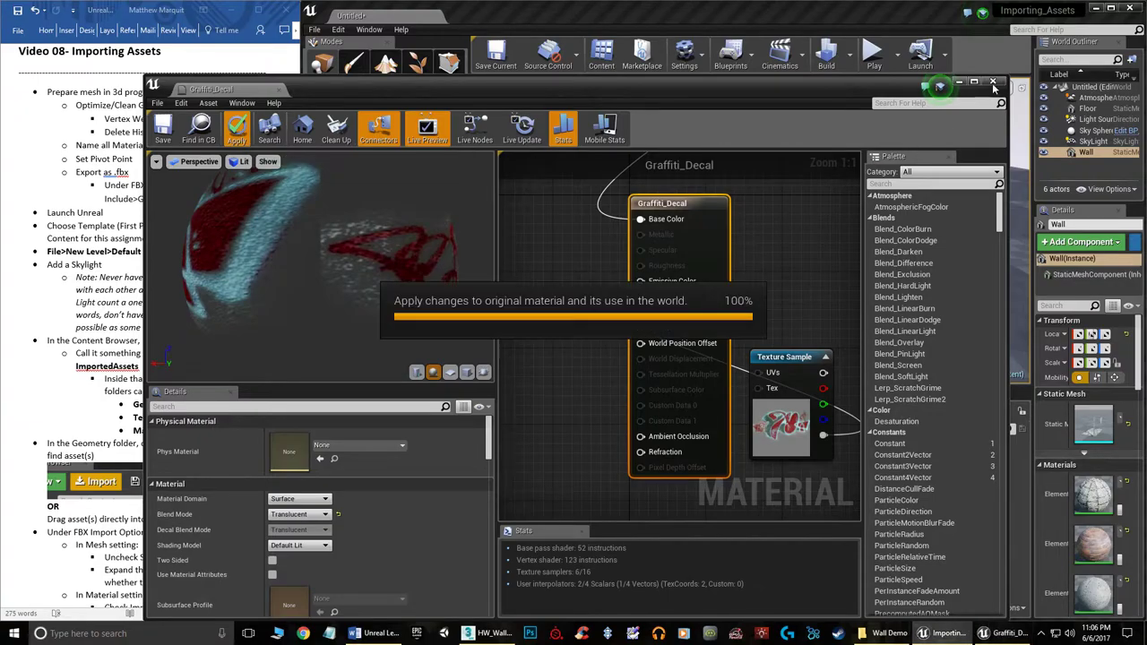
{"action": "left_click", "coordinate": [992, 82]}
{"action": "right_click_drag", "start_coordinate": [736, 201], "coordinate": [704, 219]}
{"action": "right_click_drag", "start_coordinate": [591, 210], "coordinate": [590, 209]}
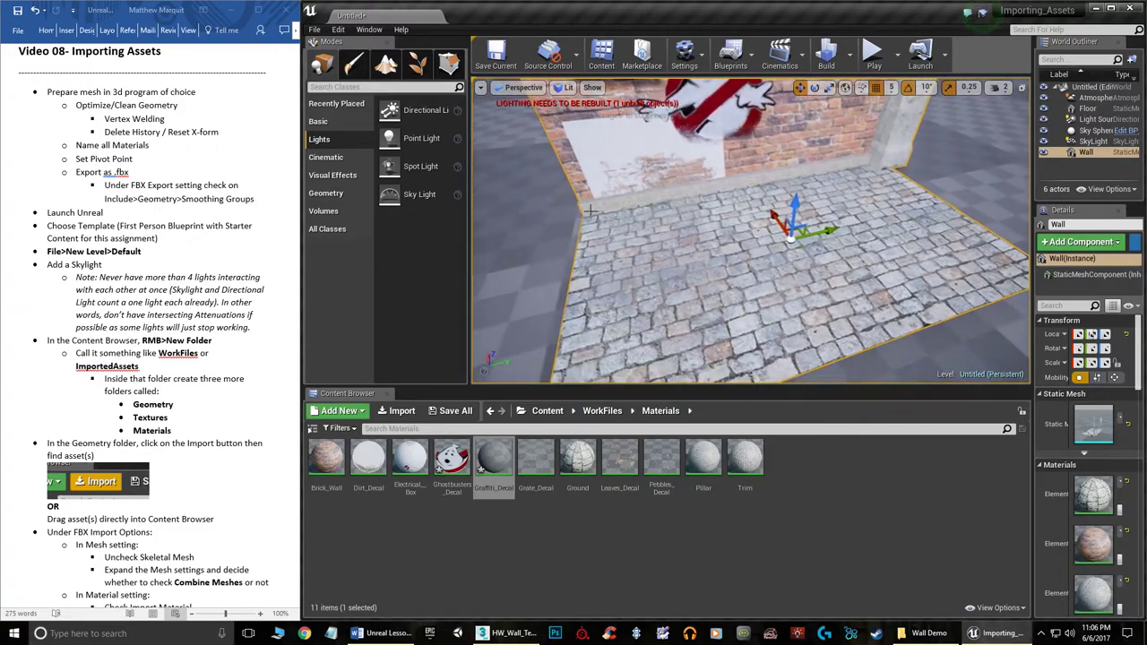
{"action": "right_click_drag", "start_coordinate": [667, 208], "coordinate": [668, 208]}
Import the Bitmap2Material_3 Ambient_Occlusion, Metallic, Normal and Roughness TGA files from the Wall Demo folder into WorkFiles/Textures
{"action": "scroll", "coordinate": [218, 355], "scroll_direction": "down", "scroll_amount": 5}
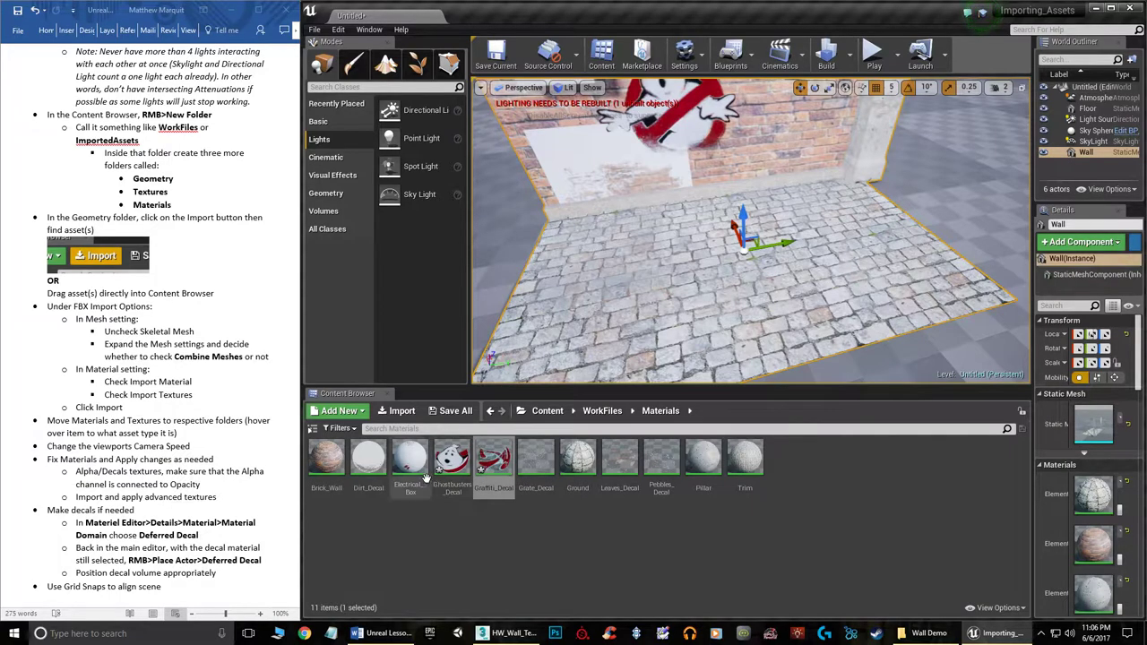
{"action": "right_click_drag", "start_coordinate": [683, 223], "coordinate": [793, 263]}
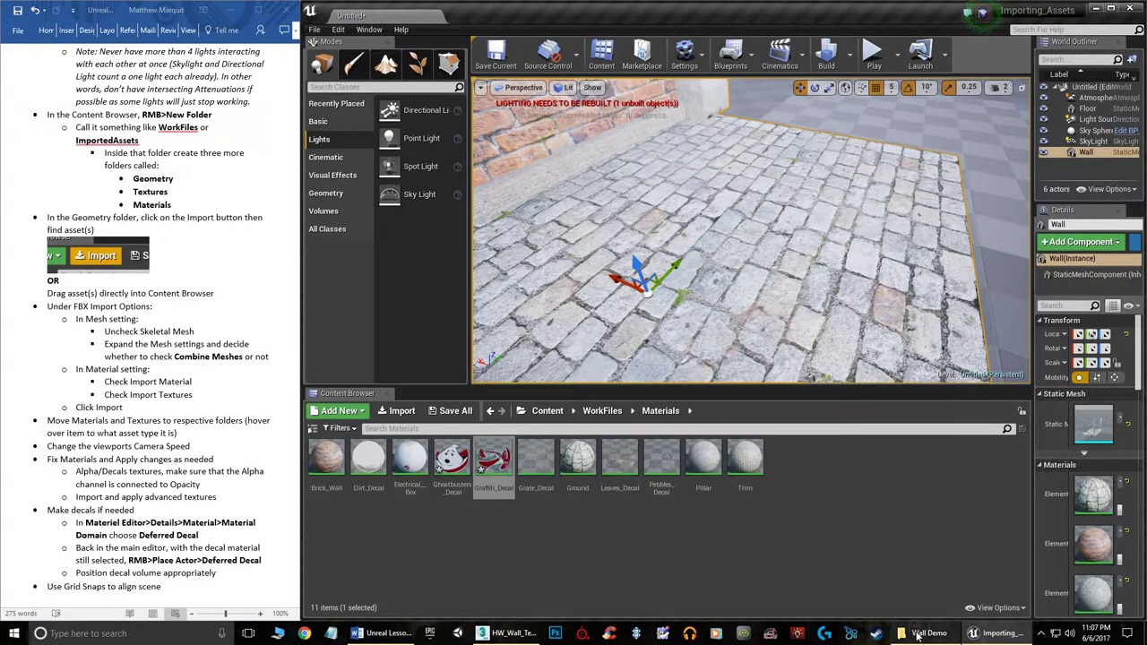
{"action": "left_click", "coordinate": [604, 414]}
{"action": "double_click", "coordinate": [410, 459]}
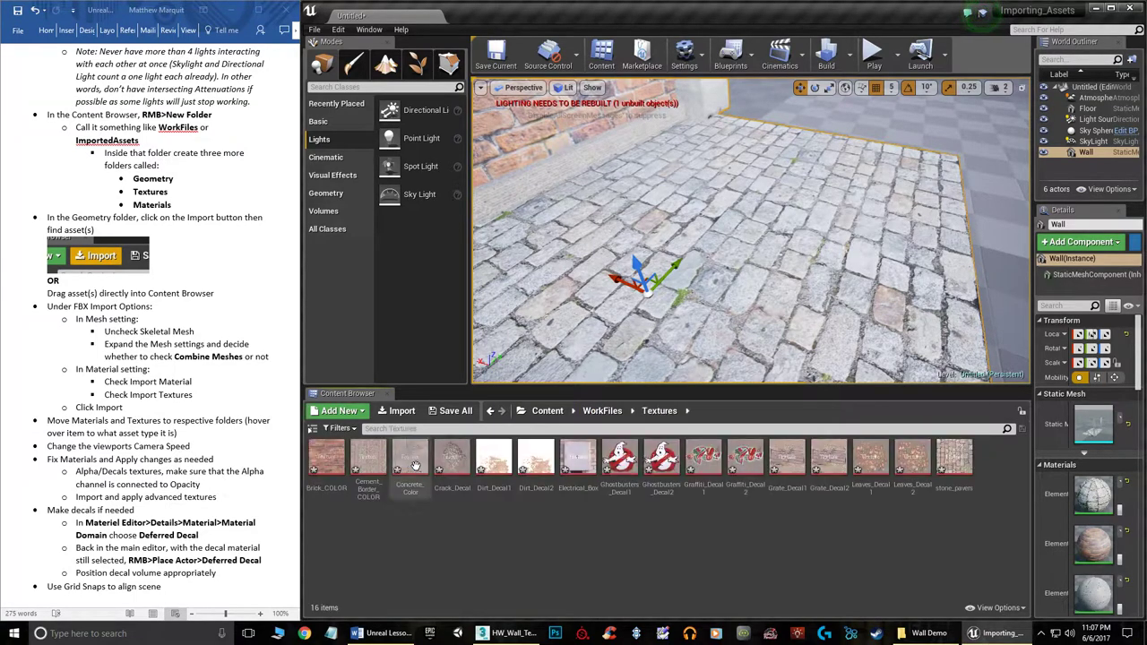
{"action": "left_click", "coordinate": [931, 633]}
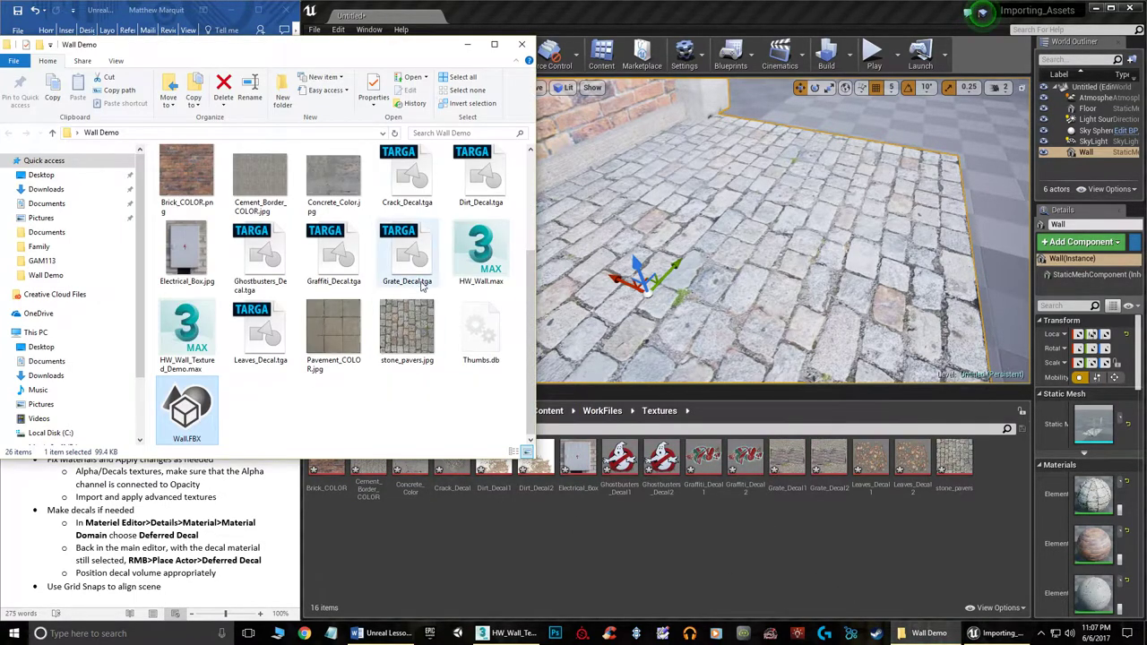
{"action": "scroll", "coordinate": [423, 285], "scroll_direction": "up", "scroll_amount": 3}
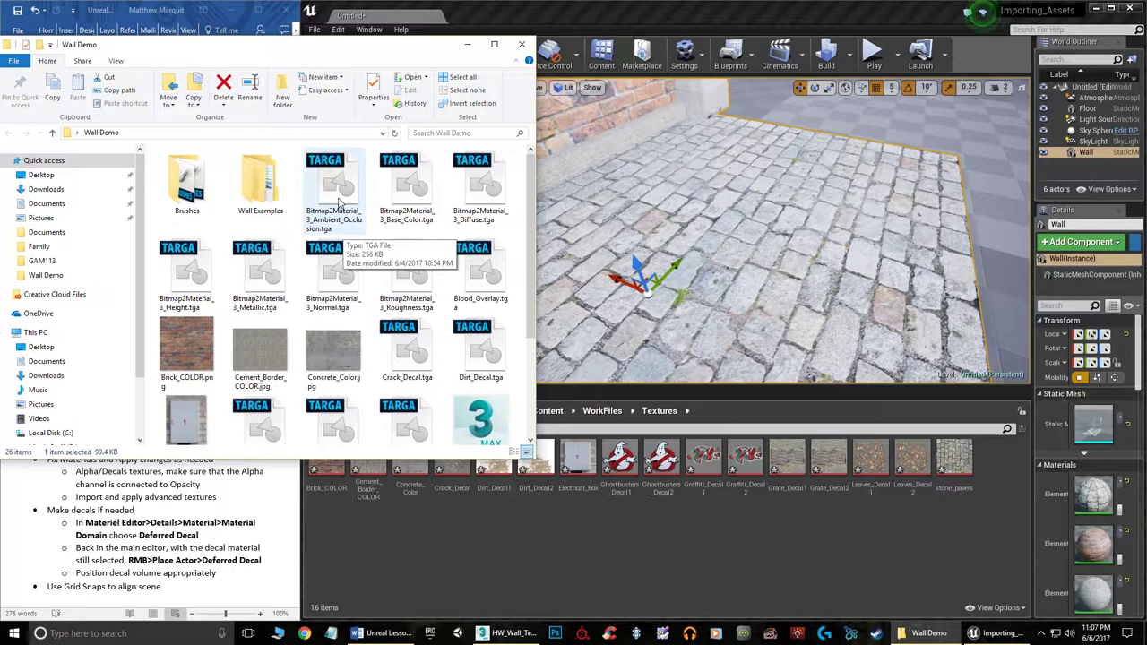
{"action": "left_click", "coordinate": [339, 204]}
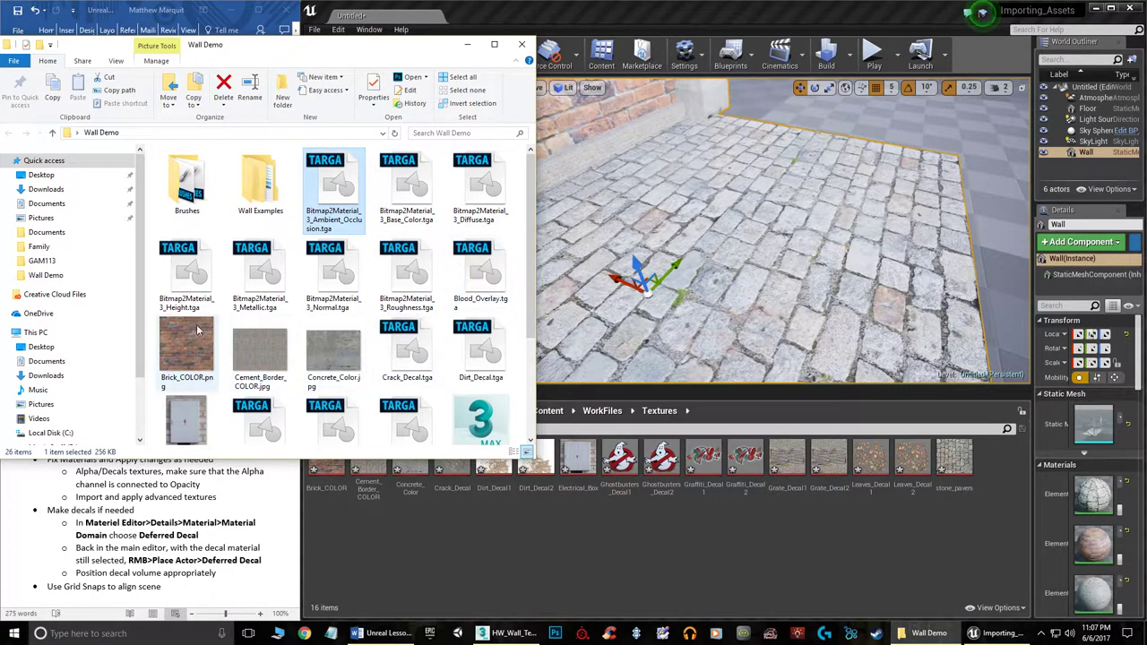
{"action": "left_click", "coordinate": [260, 273], "text": "ctrl"}
{"action": "left_click", "coordinate": [404, 303], "text": "ctrl"}
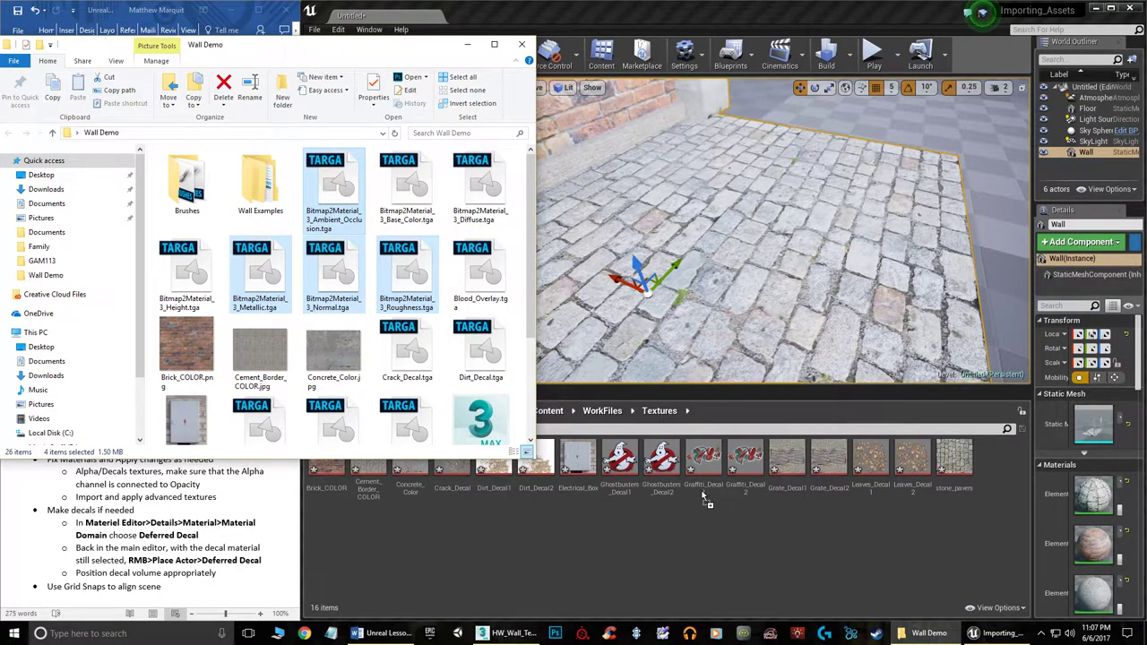
{"action": "left_click_drag", "start_coordinate": [704, 519], "coordinate": [704, 512]}
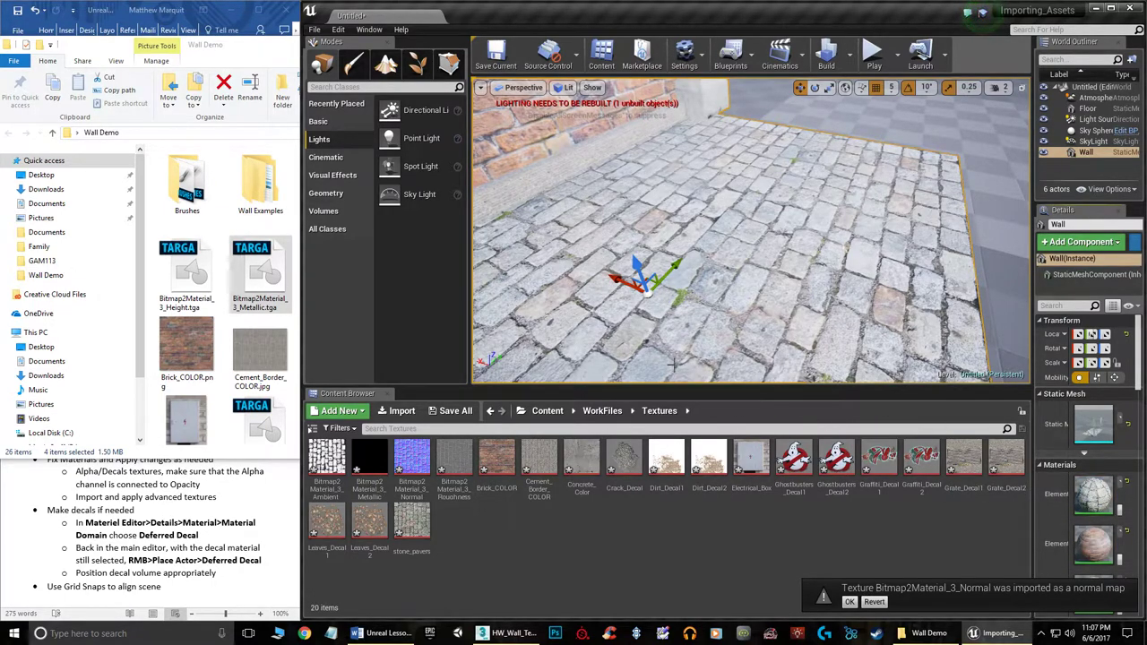
Open the Wall's Ground material and place its stone_pavers Texture Sample node on the input side of the material node, slightly above it
{"action": "double_click", "coordinate": [1093, 494]}
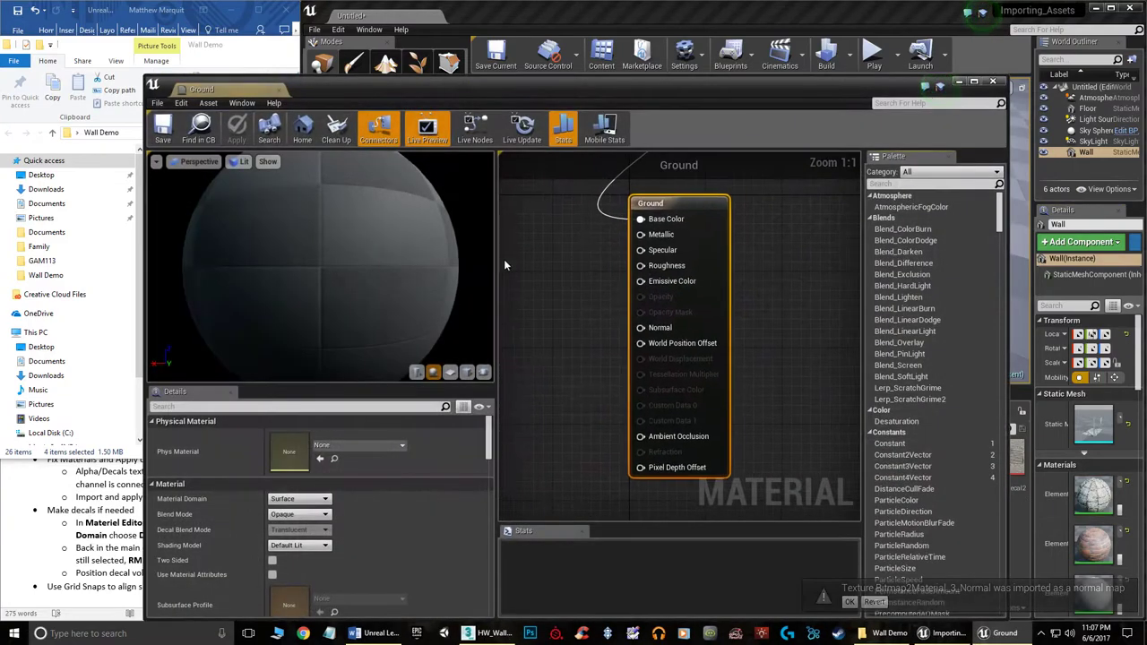
{"action": "scroll", "coordinate": [574, 269], "scroll_direction": "down", "scroll_amount": 6}
{"action": "scroll", "coordinate": [663, 248], "scroll_direction": "up", "scroll_amount": 4}
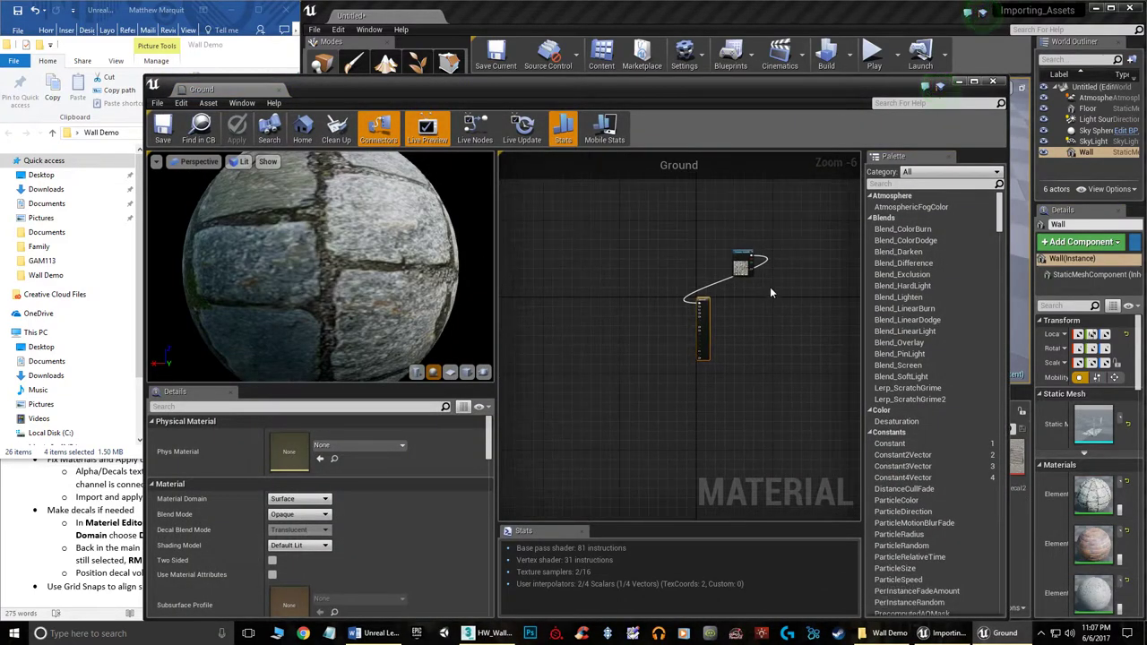
{"action": "right_click_drag", "start_coordinate": [714, 326], "coordinate": [793, 328]}
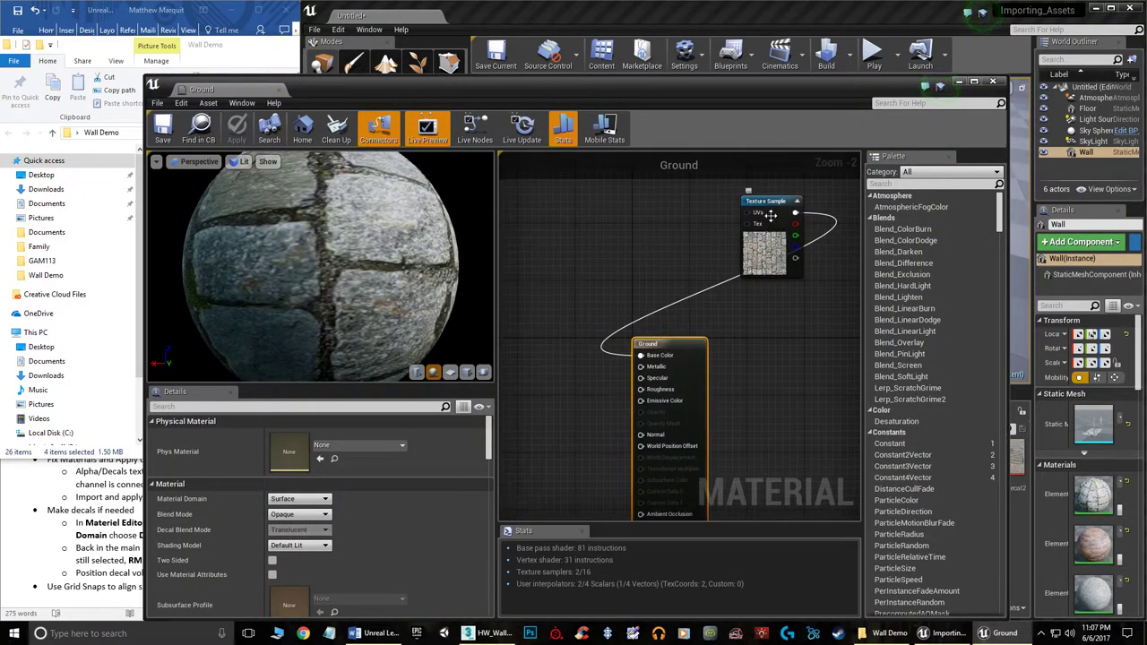
{"action": "left_click_drag", "start_coordinate": [776, 201], "coordinate": [545, 341]}
{"action": "right_click_drag", "start_coordinate": [544, 341], "coordinate": [825, 93]}
{"action": "left_click_drag", "start_coordinate": [824, 93], "coordinate": [579, 106]}
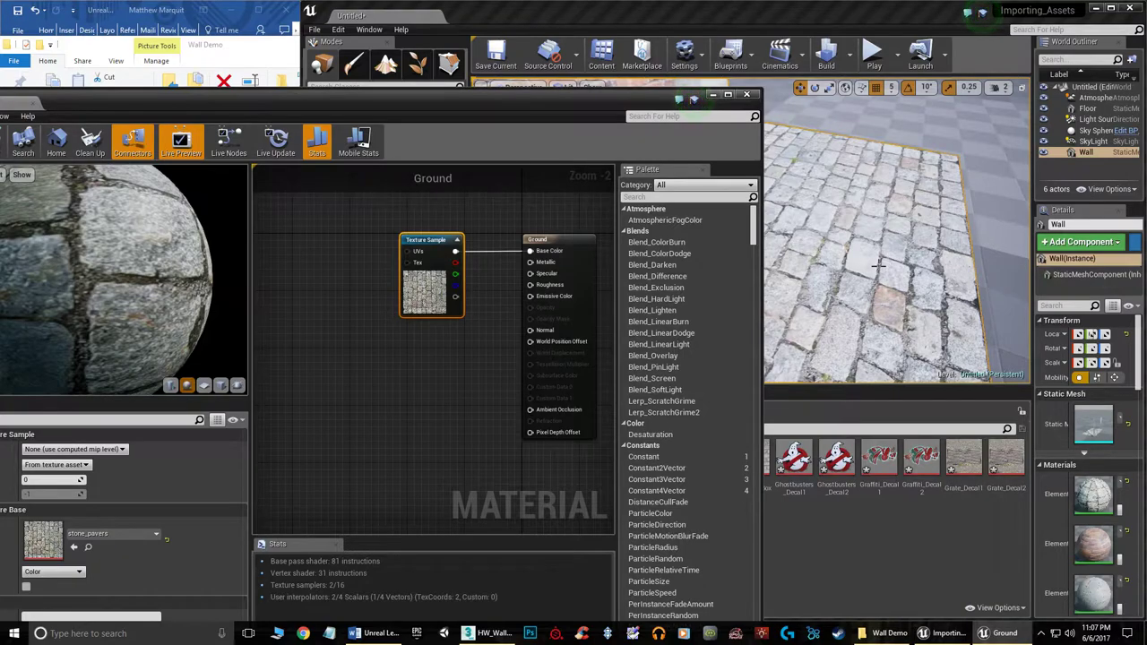
{"action": "left_click_drag", "start_coordinate": [429, 249], "coordinate": [422, 200]}
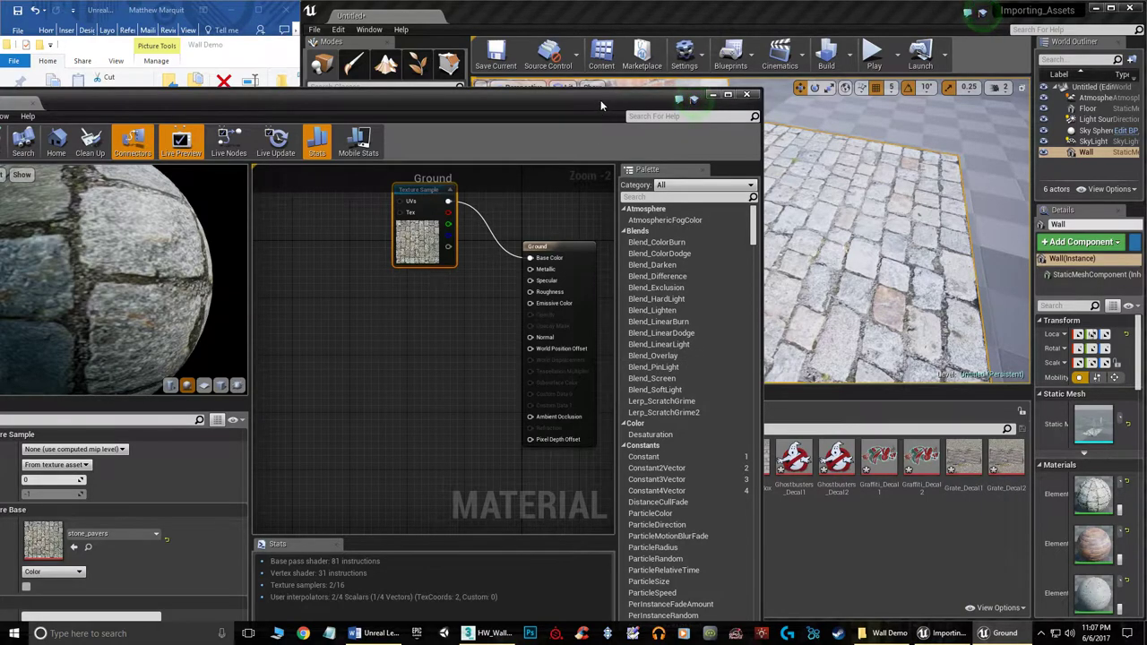
Add the Bitmap2Material_3 Roughness, Normal, Metallic and Ambient Occlusion textures to the Ground material graph as Texture Sample nodes
{"action": "left_click_drag", "start_coordinate": [600, 99], "coordinate": [136, 172]}
{"action": "left_click_drag", "start_coordinate": [453, 461], "coordinate": [411, 458]}
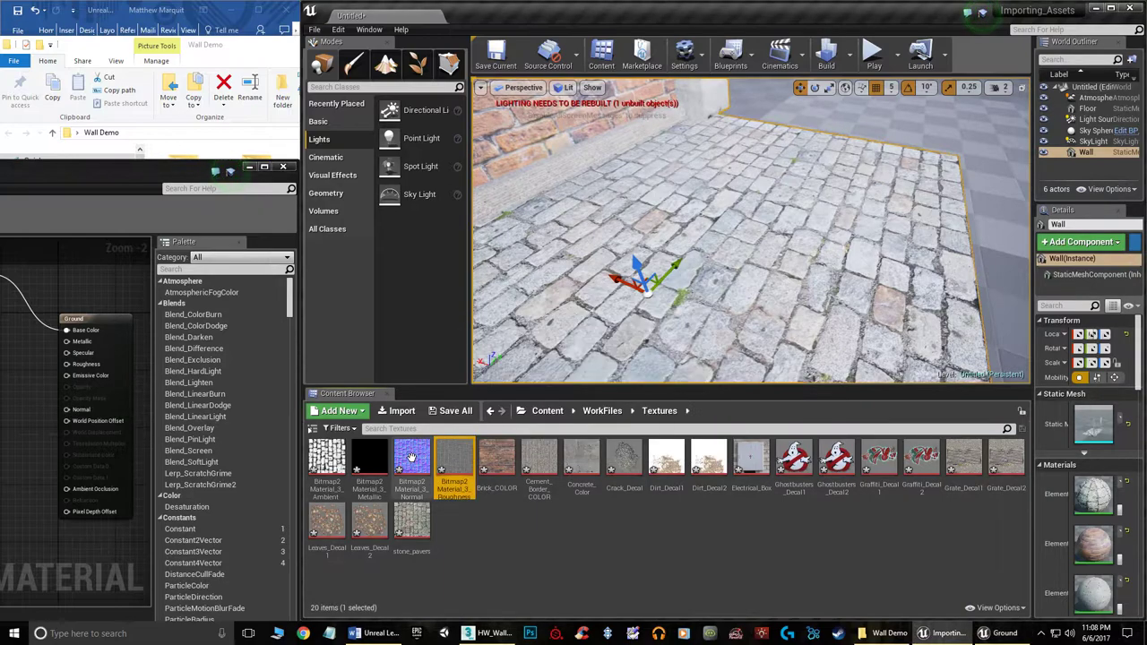
{"action": "left_click", "coordinate": [411, 458], "text": "ctrl"}
{"action": "left_click", "coordinate": [369, 459], "text": "ctrl"}
{"action": "left_click", "coordinate": [326, 459], "text": "ctrl"}
{"action": "left_click_drag", "start_coordinate": [326, 459], "coordinate": [20, 421]}
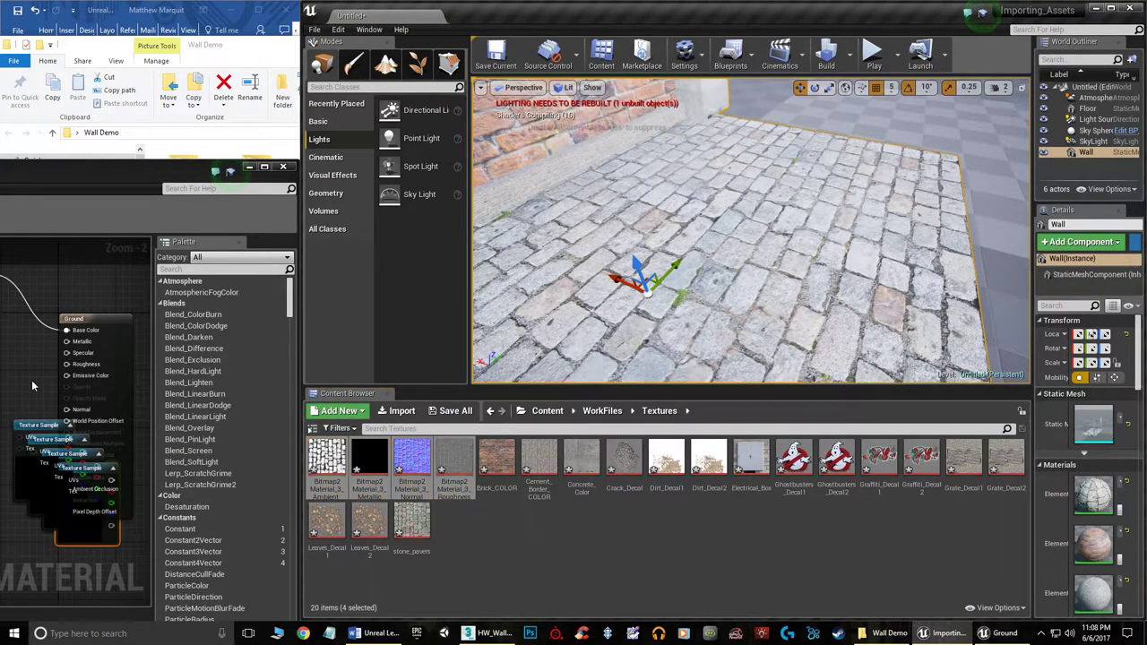
{"action": "left_click", "coordinate": [103, 212]}
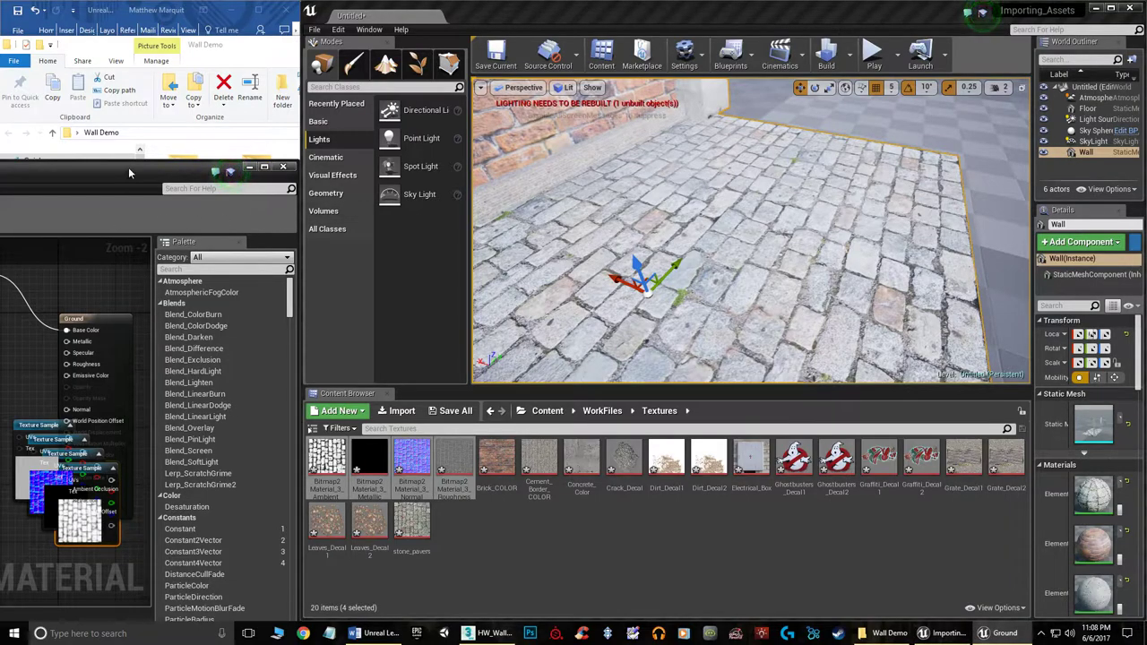
Spread the stacked roughness, metallic, normal and ambient occlusion Texture Sample nodes apart on the input side of the Ground material node
{"action": "left_click_drag", "start_coordinate": [128, 166], "coordinate": [760, 137]}
{"action": "left_click_drag", "start_coordinate": [658, 396], "coordinate": [539, 357]}
{"action": "left_click_drag", "start_coordinate": [692, 417], "coordinate": [563, 447]}
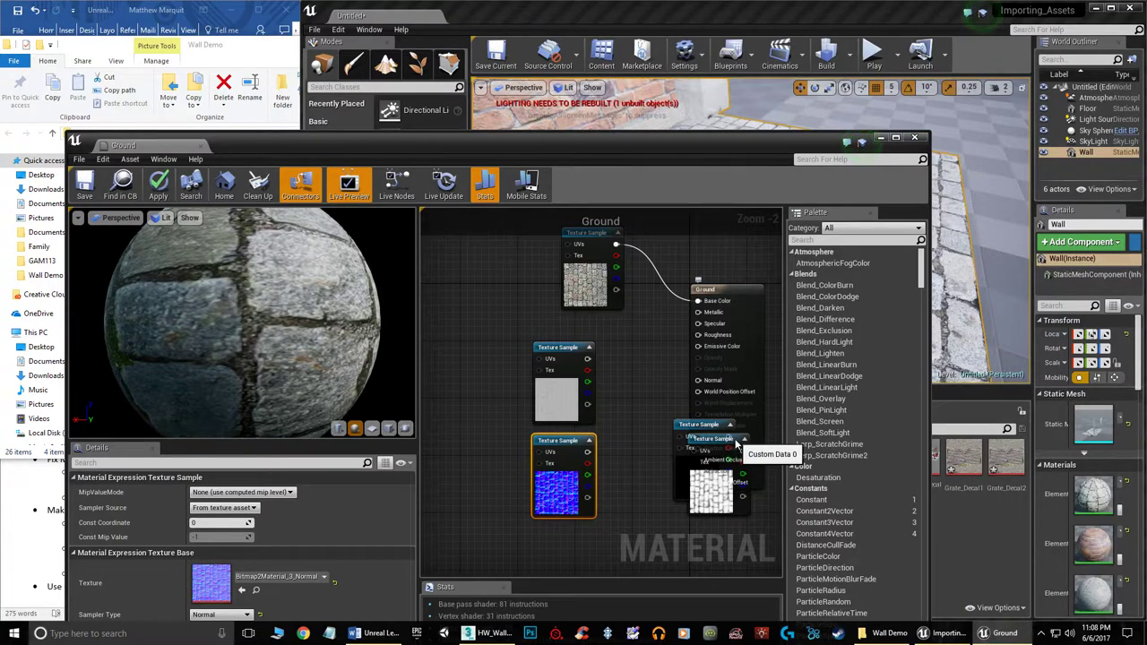
{"action": "right_click", "coordinate": [674, 452]}
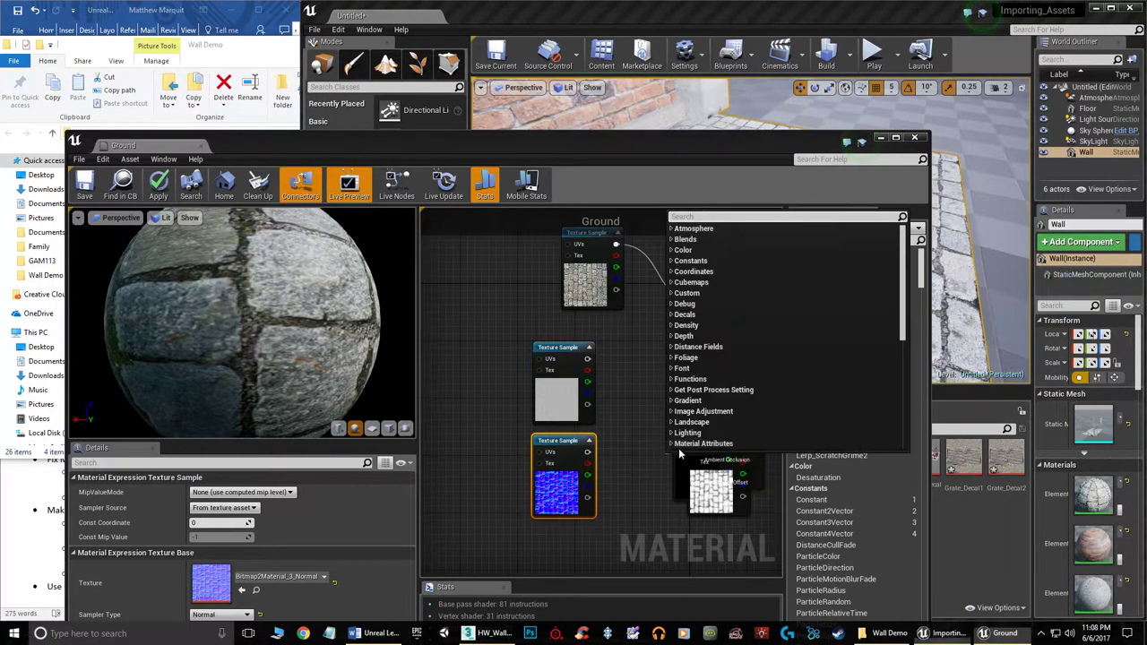
{"action": "left_click", "coordinate": [627, 442]}
{"action": "left_click_drag", "start_coordinate": [692, 429], "coordinate": [462, 356]}
{"action": "left_click_drag", "start_coordinate": [688, 449], "coordinate": [487, 487]}
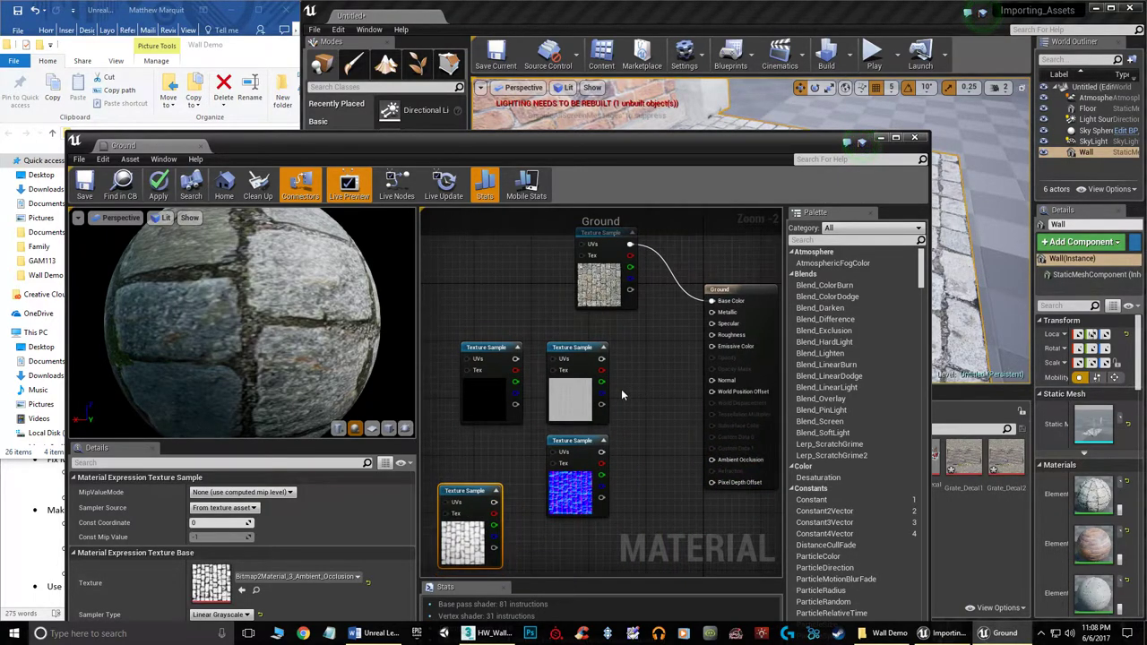
{"action": "left_click_drag", "start_coordinate": [576, 355], "coordinate": [504, 262]}
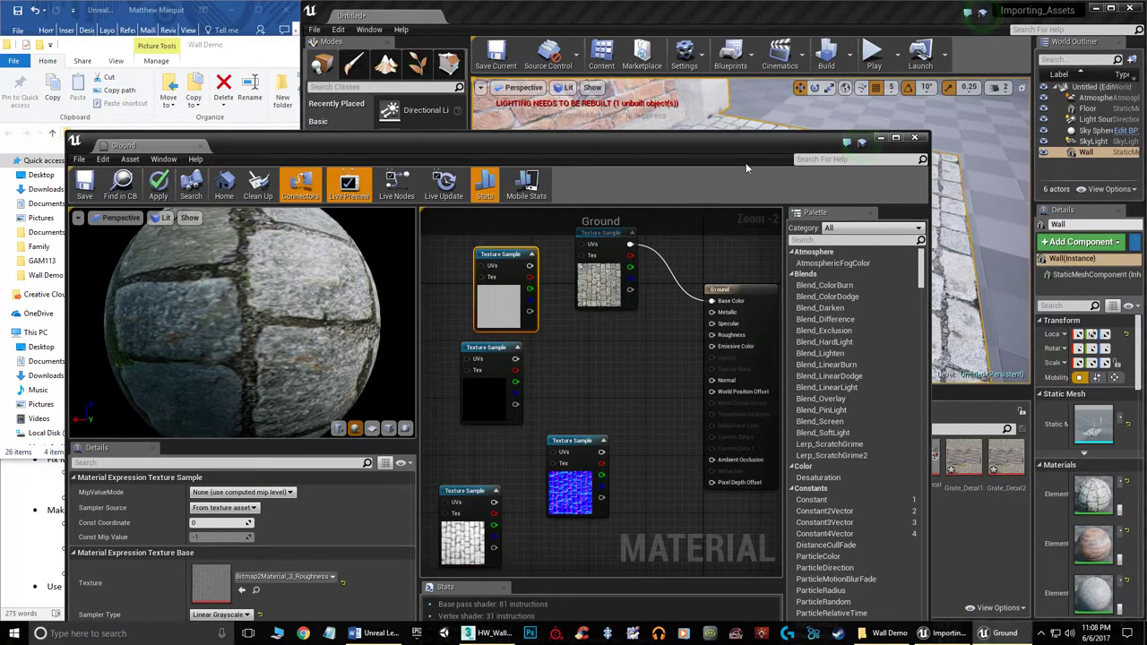
{"action": "left_click_drag", "start_coordinate": [770, 141], "coordinate": [612, 110]}
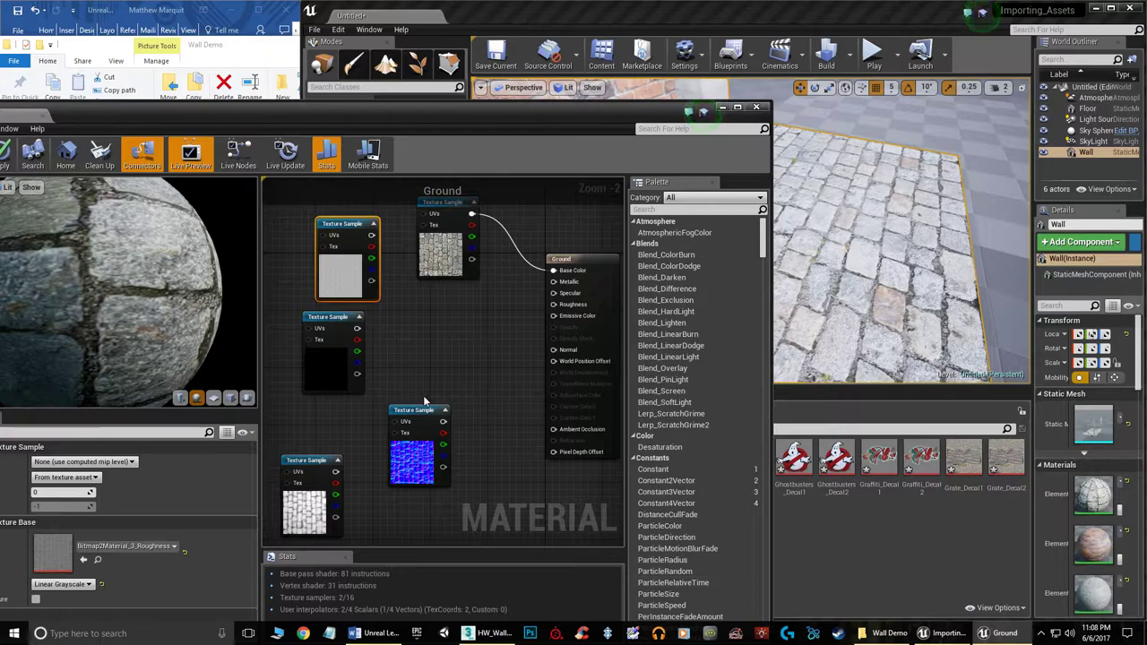
{"action": "left_click_drag", "start_coordinate": [426, 412], "coordinate": [440, 361]}
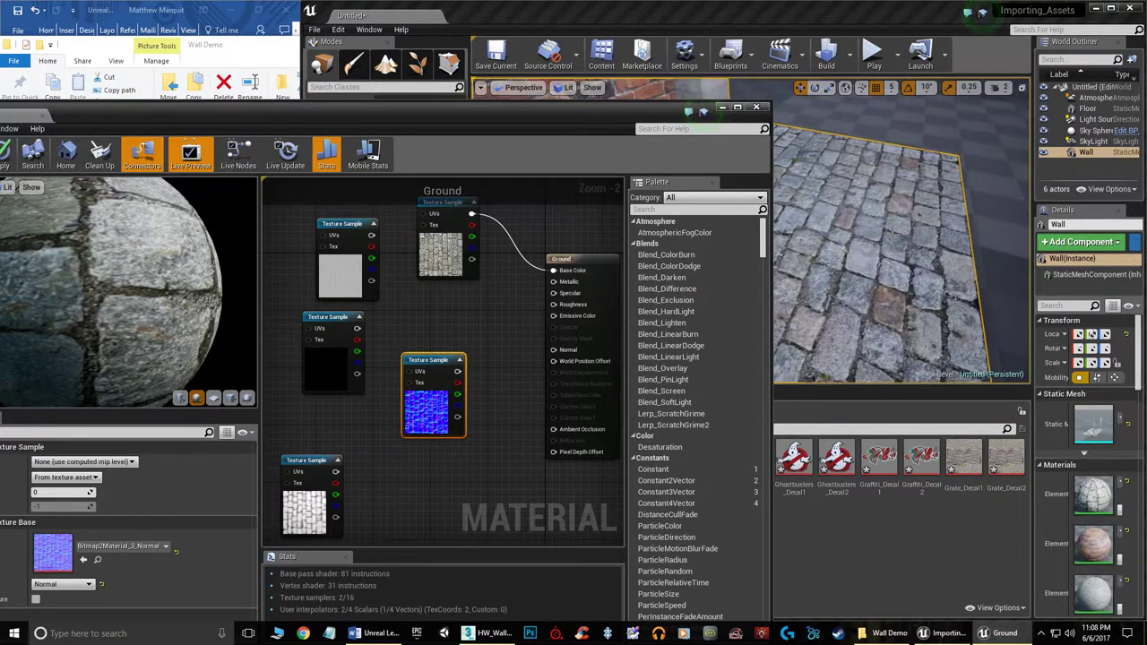
Lower the level viewport's camera speed to 1 and frame the stone pavers close up
{"action": "right_click_drag", "start_coordinate": [901, 247], "coordinate": [842, 238]}
{"action": "left_click", "coordinate": [1005, 87]}
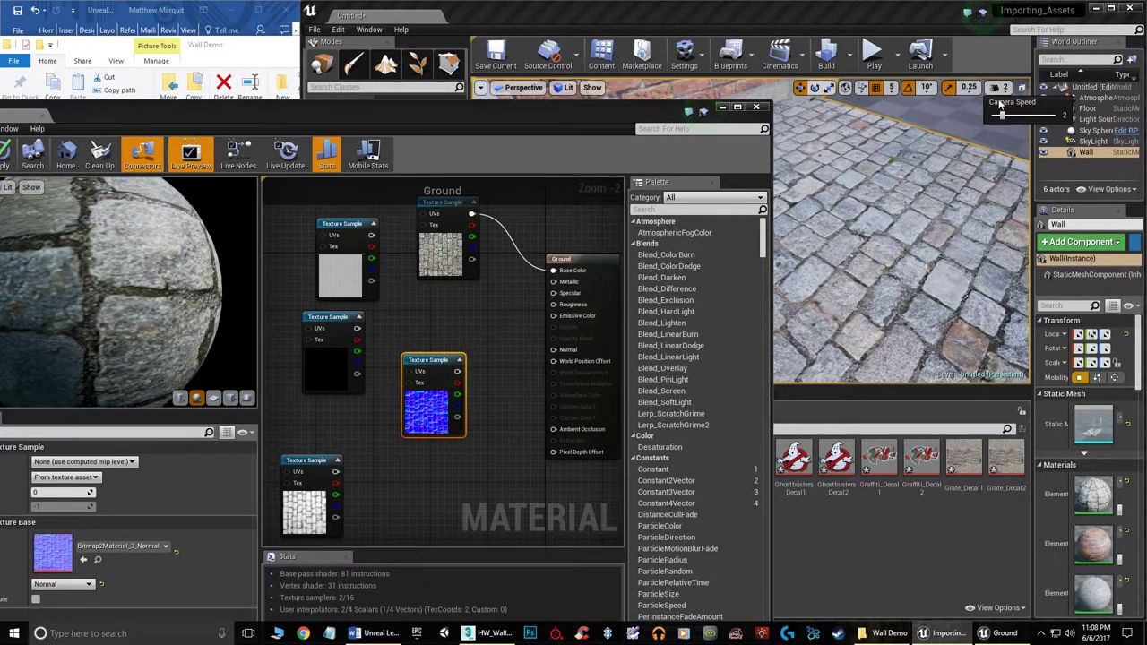
{"action": "right_click_drag", "start_coordinate": [972, 126], "coordinate": [918, 134]}
{"action": "key", "text": "w"}
{"action": "left_click_drag", "start_coordinate": [953, 131], "coordinate": [923, 212]}
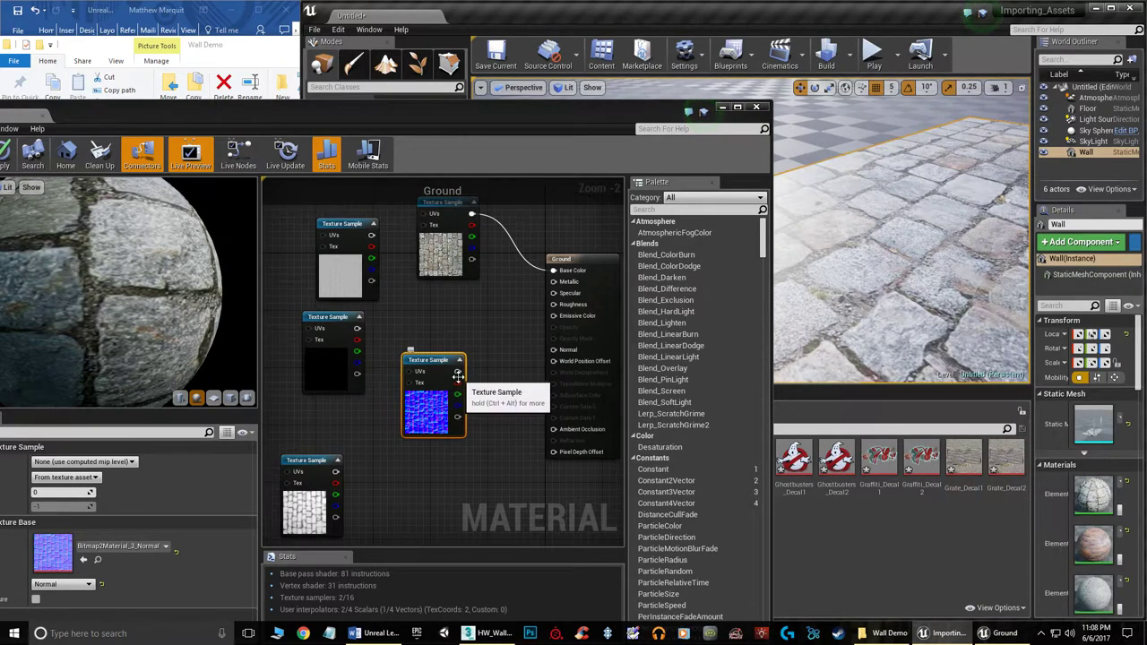
Connect the normal map to Normal and the ambient occlusion map to Ambient Occlusion on the Ground node, applying the material after each connection
{"action": "left_click_drag", "start_coordinate": [456, 369], "coordinate": [552, 350]}
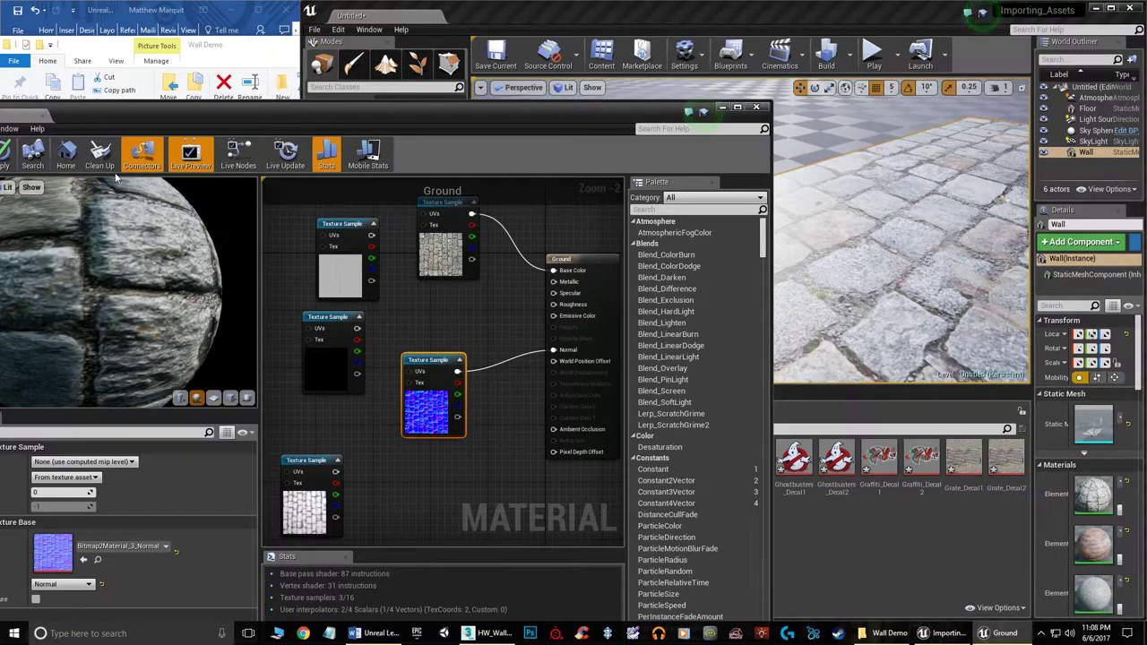
{"action": "left_click", "coordinate": [4, 159]}
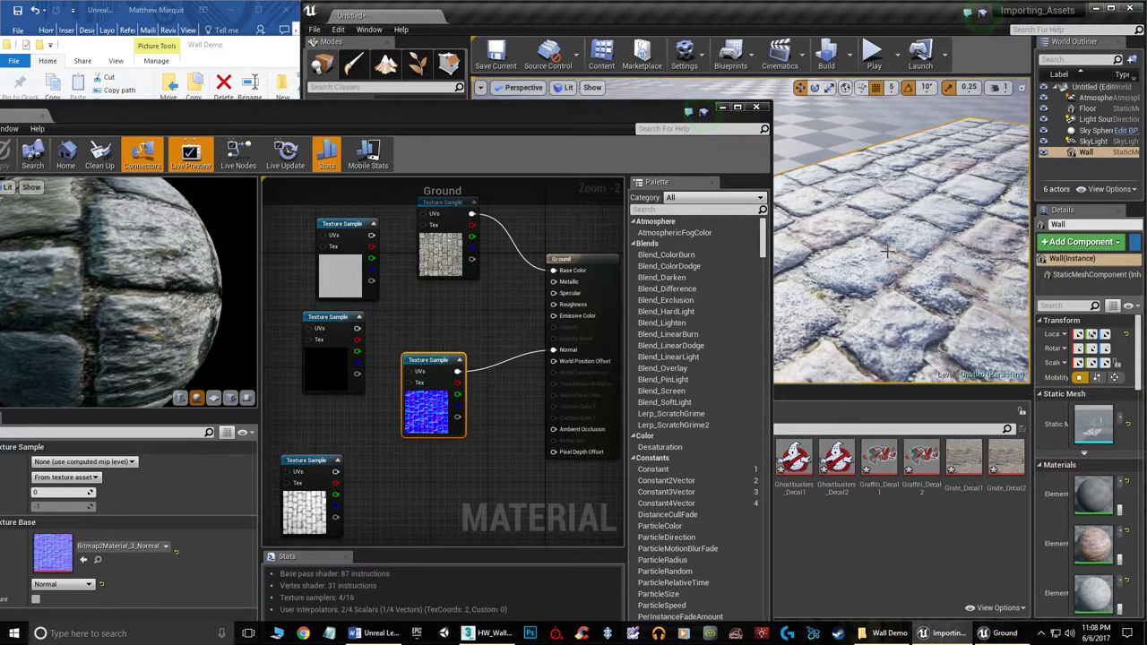
{"action": "left_click_drag", "start_coordinate": [311, 460], "coordinate": [383, 470]}
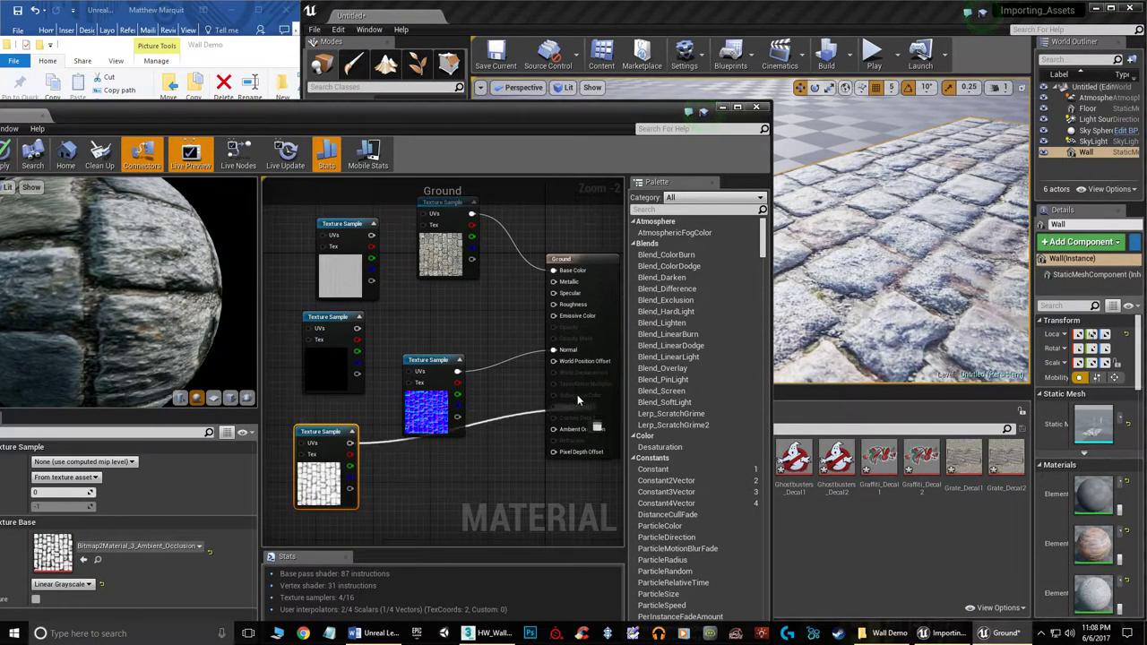
{"action": "left_click_drag", "start_coordinate": [575, 330], "coordinate": [554, 429]}
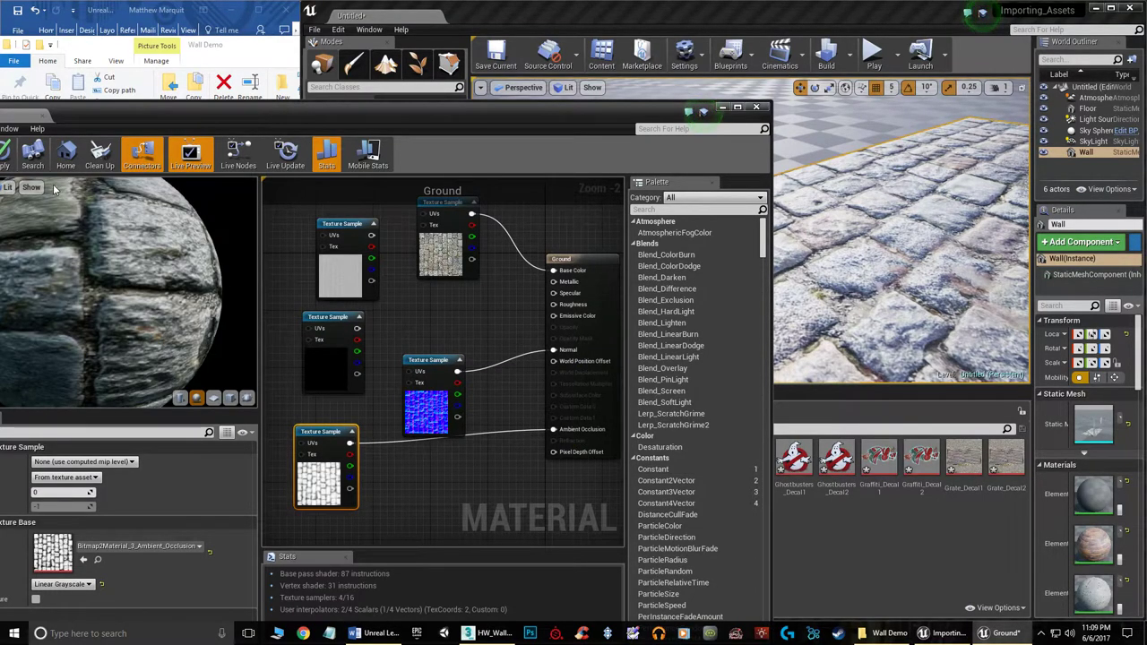
{"action": "left_click", "coordinate": [7, 154]}
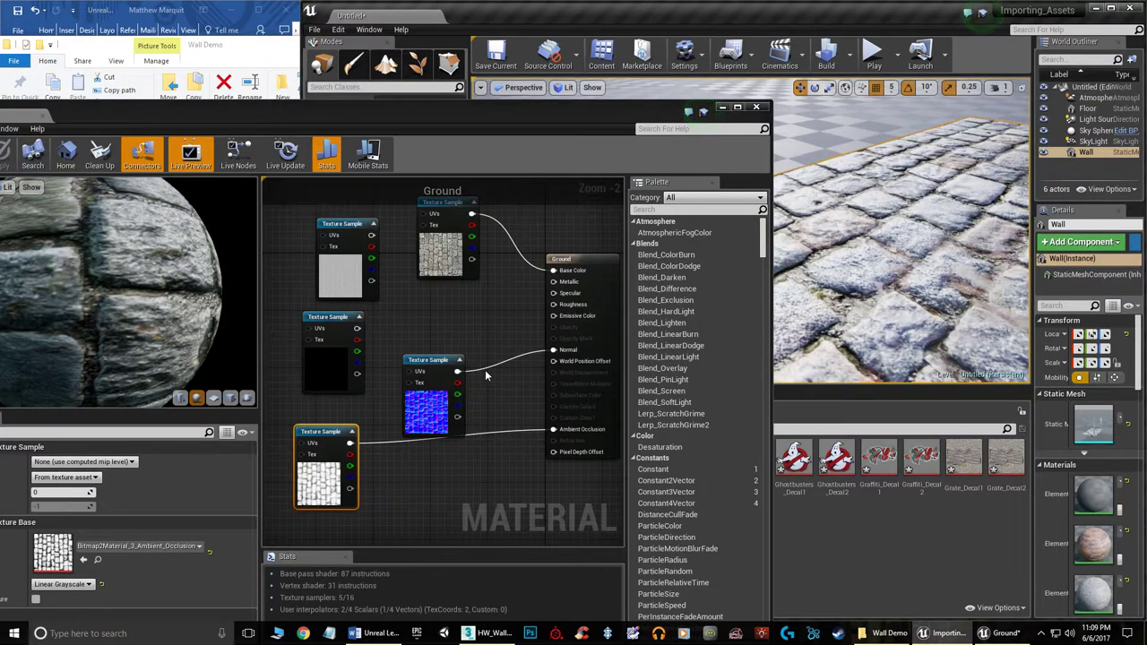
Connect the metallic map to Metallic and the roughness map to Roughness on the Ground node, and apply the material
{"action": "left_click_drag", "start_coordinate": [324, 318], "coordinate": [553, 285]}
{"action": "left_click", "coordinate": [344, 225]}
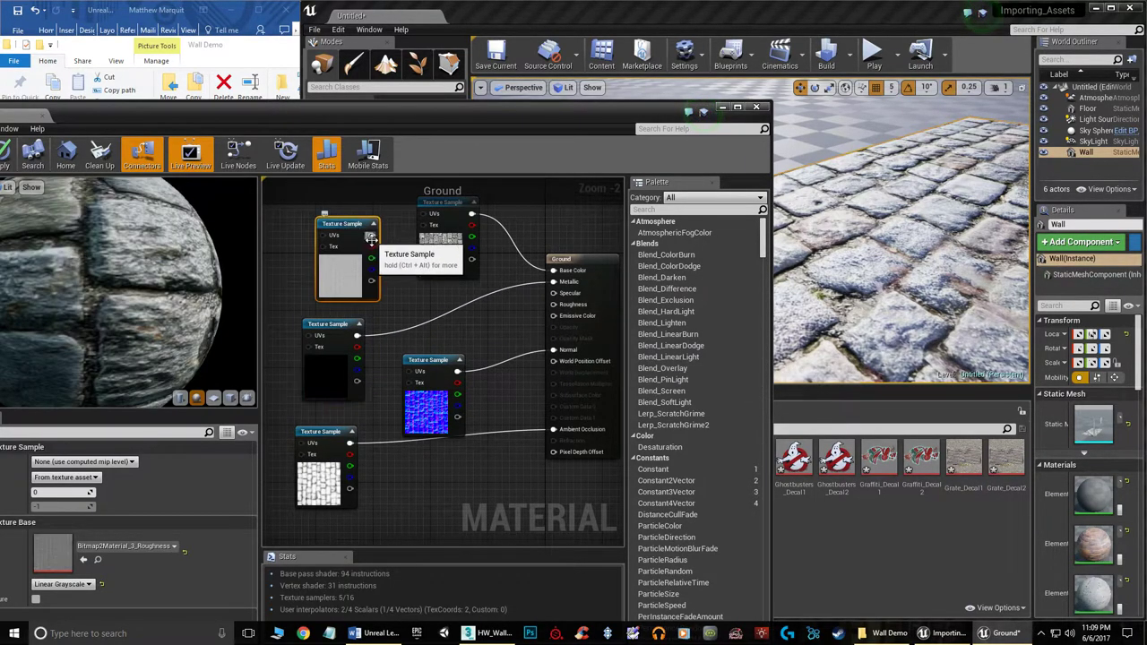
{"action": "left_click_drag", "start_coordinate": [370, 234], "coordinate": [554, 304]}
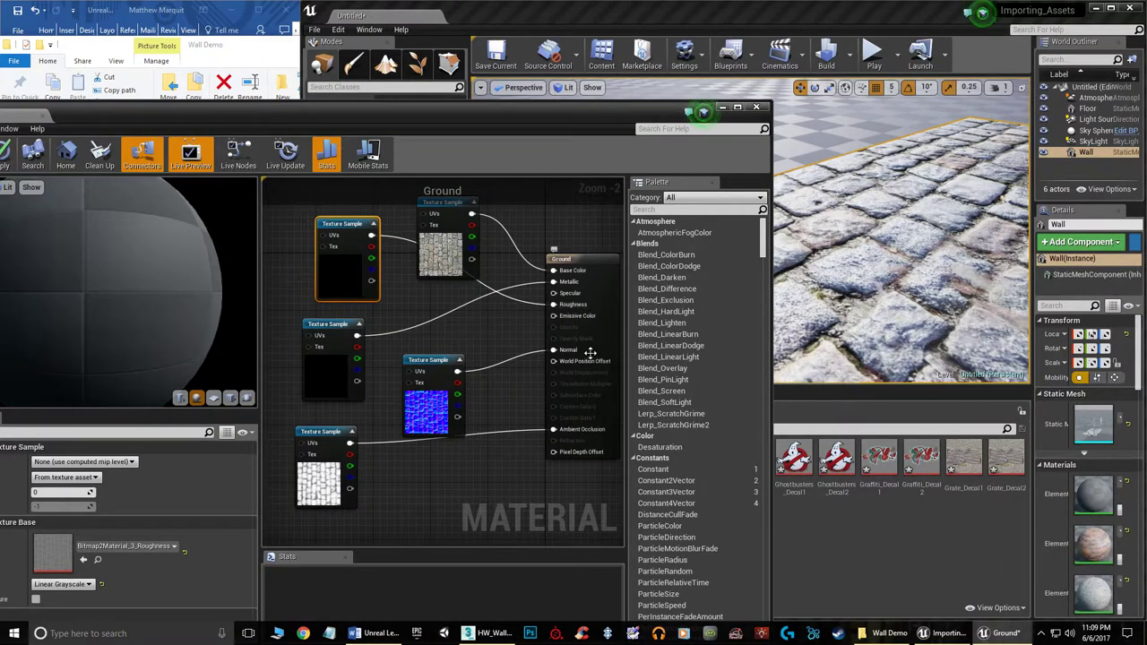
{"action": "left_click", "coordinate": [9, 154]}
{"action": "left_click_drag", "start_coordinate": [446, 106], "coordinate": [414, 327]}
{"action": "left_click_drag", "start_coordinate": [414, 330], "coordinate": [191, 176]}
{"action": "right_click_drag", "start_coordinate": [837, 260], "coordinate": [537, 250]}
{"action": "right_click_drag", "start_coordinate": [784, 217], "coordinate": [780, 218]}
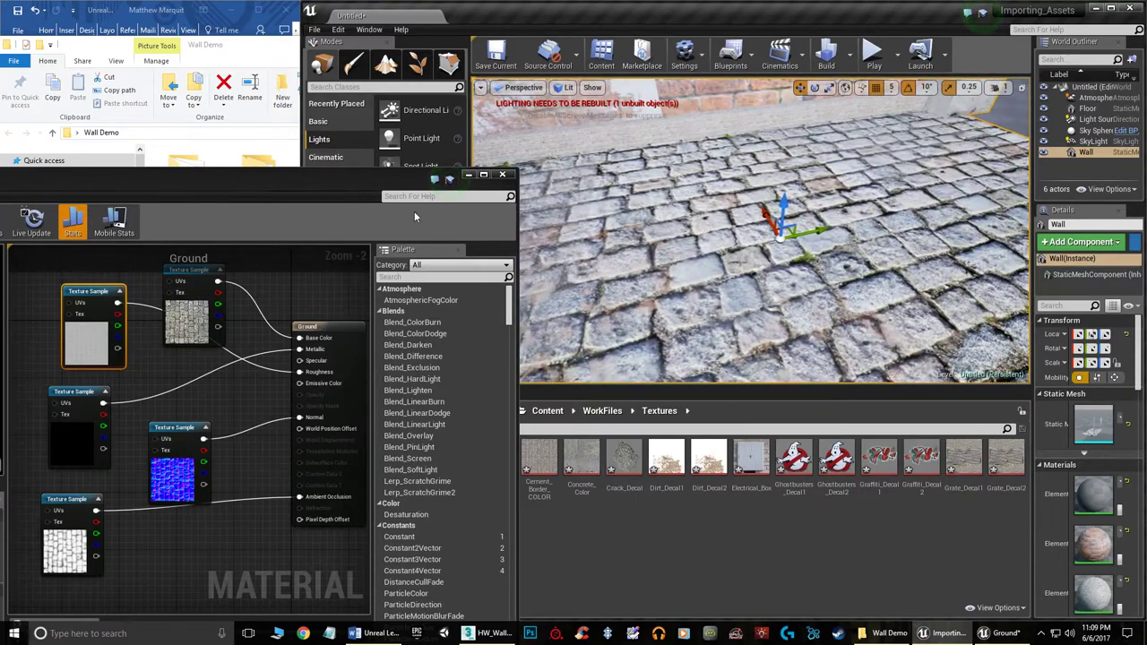
Place an Add node on the output side of the ambient occlusion Texture Sample, below the normal map, and expand its preview
{"action": "left_click_drag", "start_coordinate": [358, 172], "coordinate": [887, 57]}
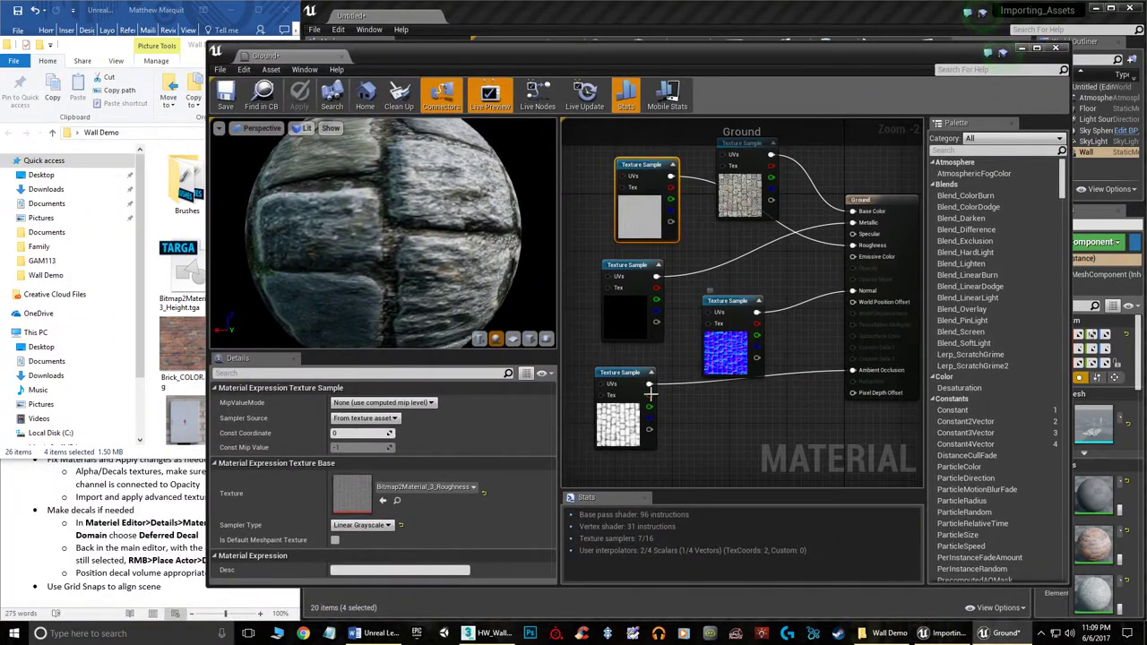
{"action": "left_click_drag", "start_coordinate": [651, 391], "coordinate": [635, 428]}
{"action": "right_click_drag", "start_coordinate": [715, 413], "coordinate": [731, 337]}
{"action": "scroll", "coordinate": [812, 235], "scroll_direction": "down", "scroll_amount": 1}
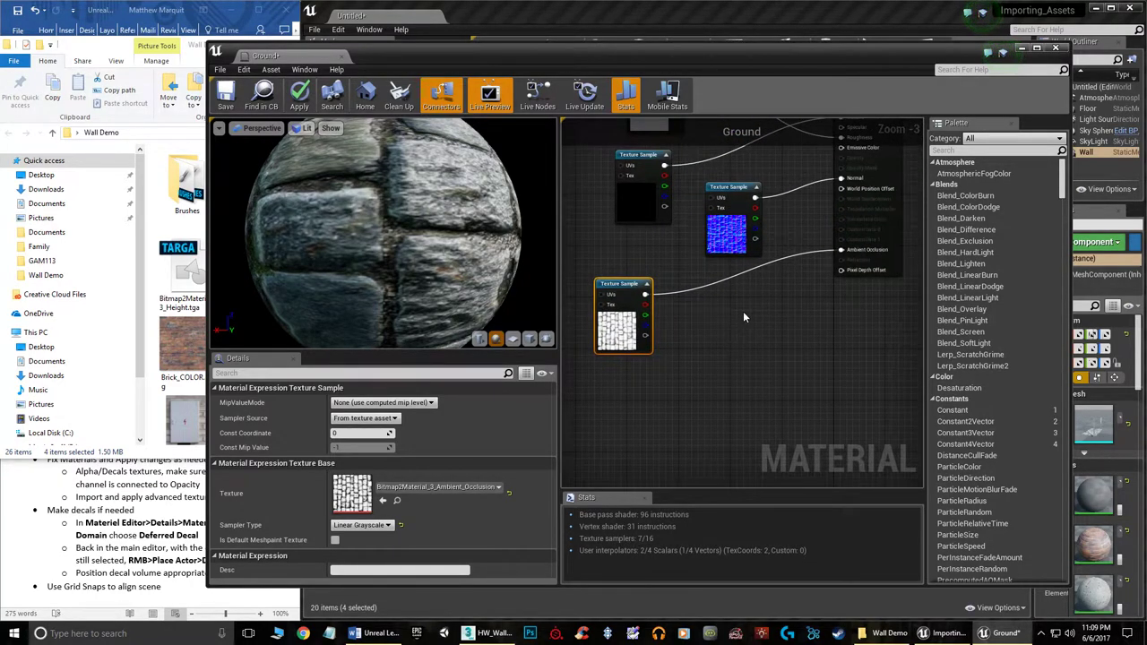
{"action": "left_click", "coordinate": [972, 138]}
{"action": "left_click", "coordinate": [940, 152]}
{"action": "type", "text": "add"}
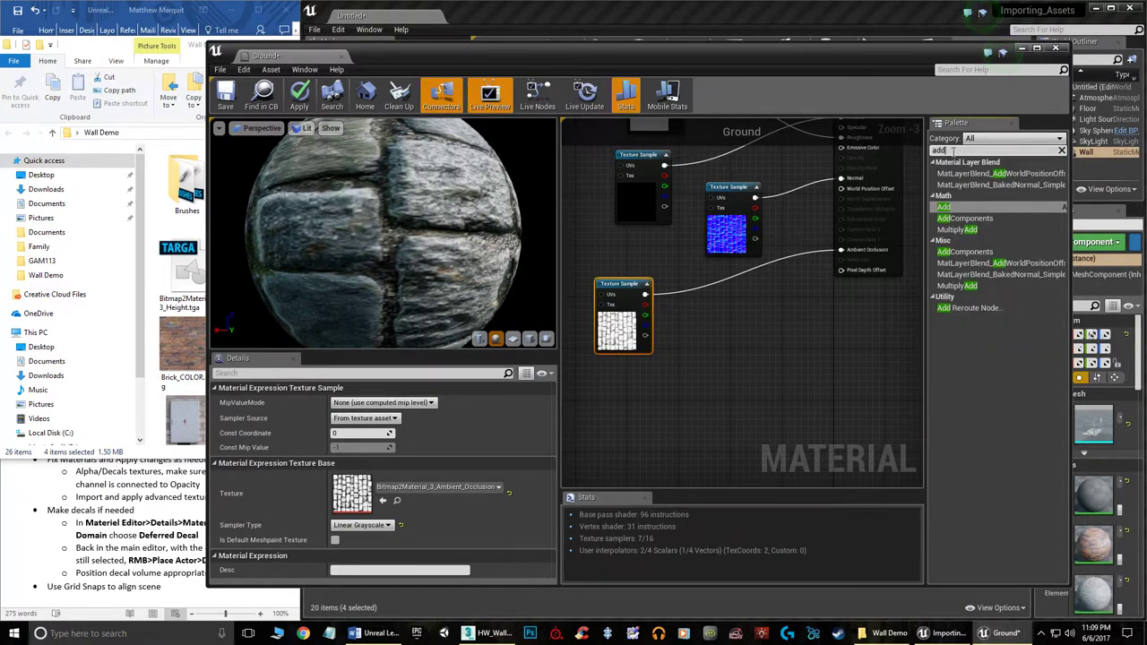
{"action": "left_click_drag", "start_coordinate": [942, 209], "coordinate": [731, 357]}
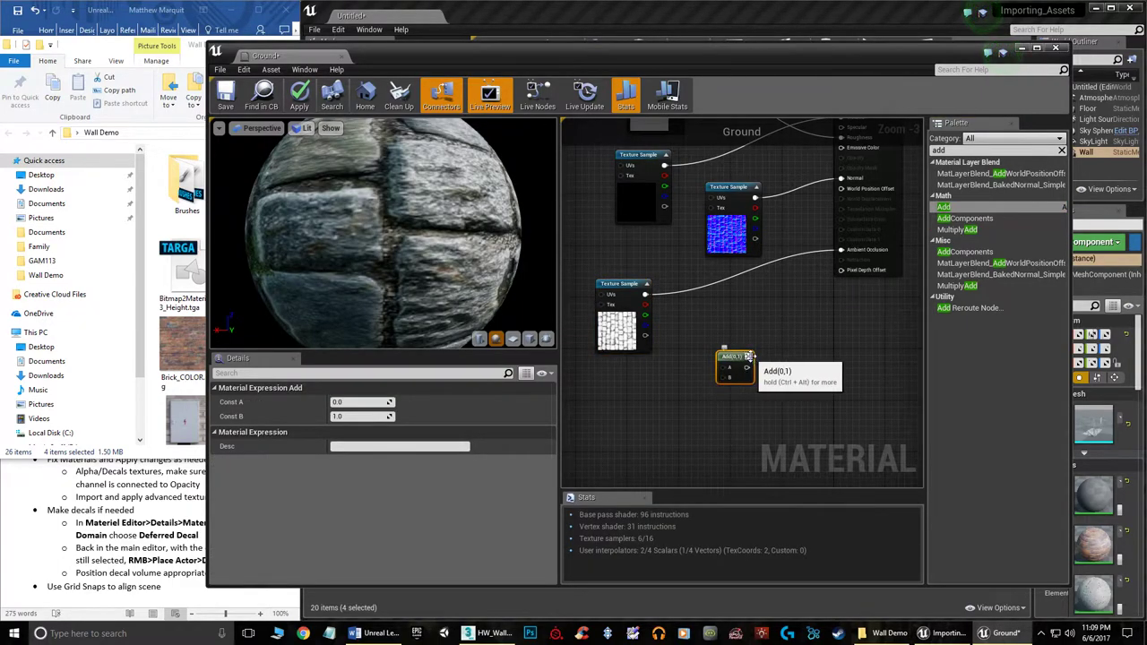
{"action": "left_click", "coordinate": [749, 357]}
{"action": "left_click_drag", "start_coordinate": [738, 356], "coordinate": [723, 316]}
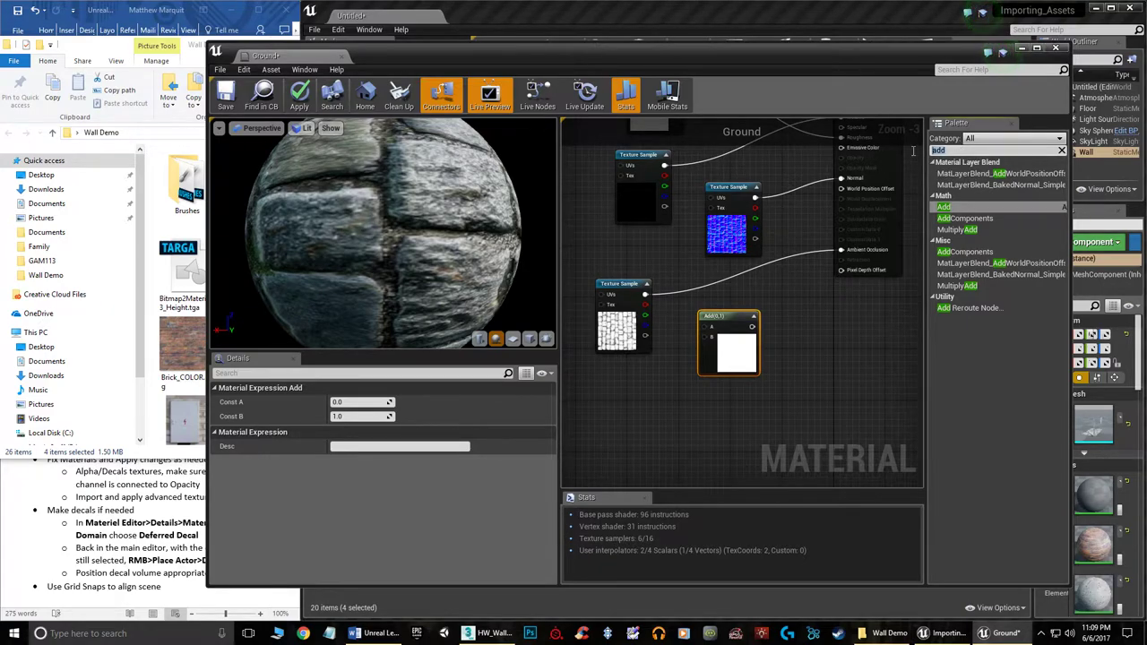
Add a Constant3Vector node below the ambient occlusion Texture Sample and set its color to white (1,1,1)
{"action": "key", "text": "BackSpace"}
{"action": "key", "text": "BackSpace"}
{"action": "key", "text": "BackSpace"}
{"action": "type", "text": "con"}
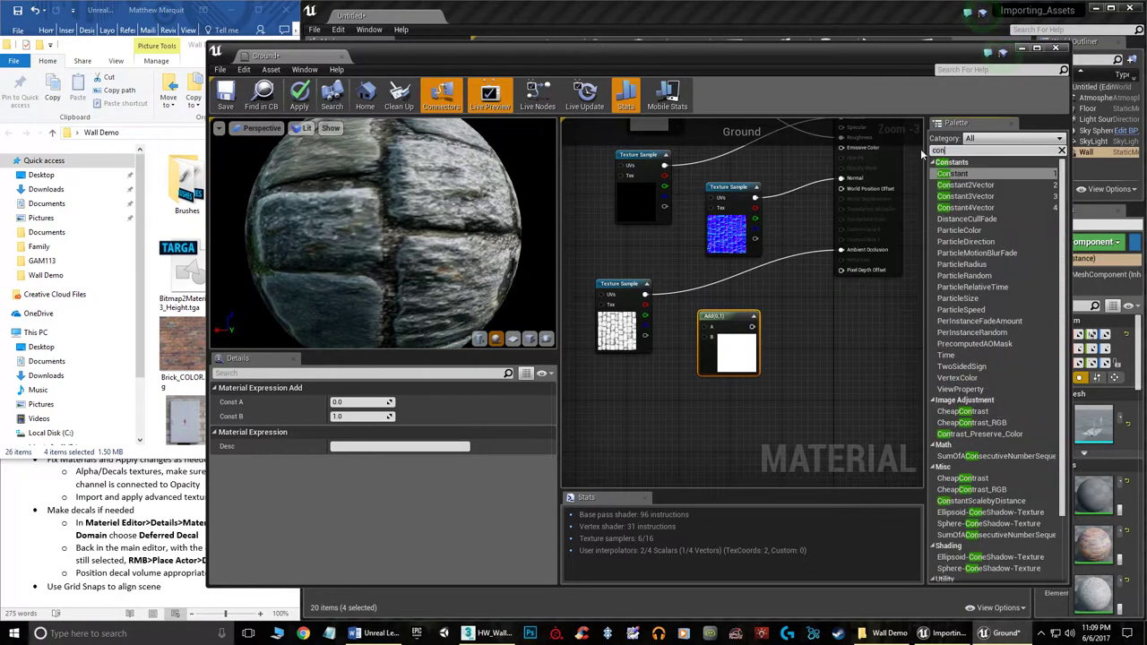
{"action": "left_click_drag", "start_coordinate": [965, 196], "coordinate": [713, 343]}
{"action": "left_click_drag", "start_coordinate": [621, 436], "coordinate": [619, 379]}
{"action": "double_click", "coordinate": [627, 413]}
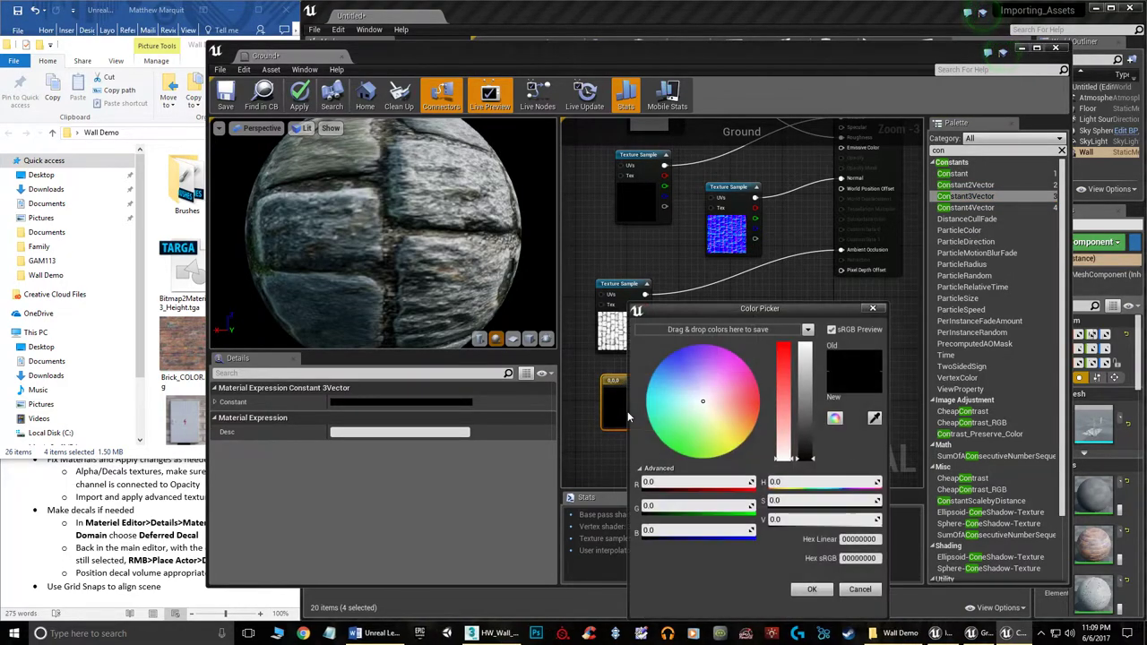
{"action": "left_click_drag", "start_coordinate": [805, 395], "coordinate": [805, 346]}
{"action": "left_click", "coordinate": [871, 308]}
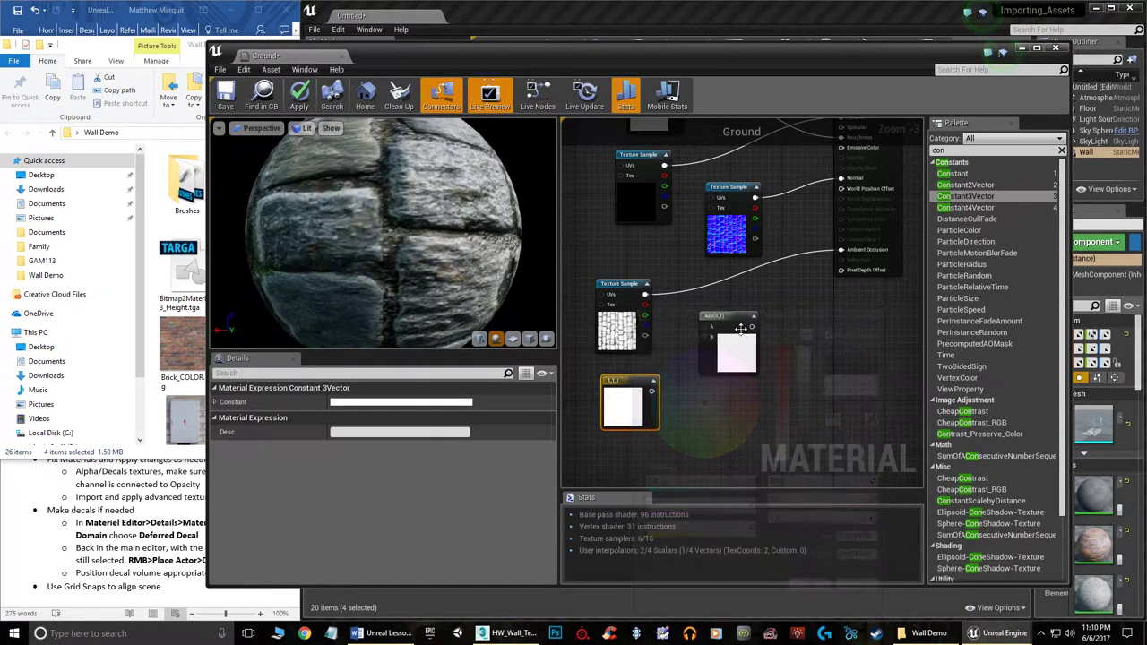
Connect the ambient occlusion Texture Sample to input A of the Add node and the Constant3Vector to input B
{"action": "left_click_drag", "start_coordinate": [653, 392], "coordinate": [706, 337]}
{"action": "left_click_drag", "start_coordinate": [644, 294], "coordinate": [704, 328]}
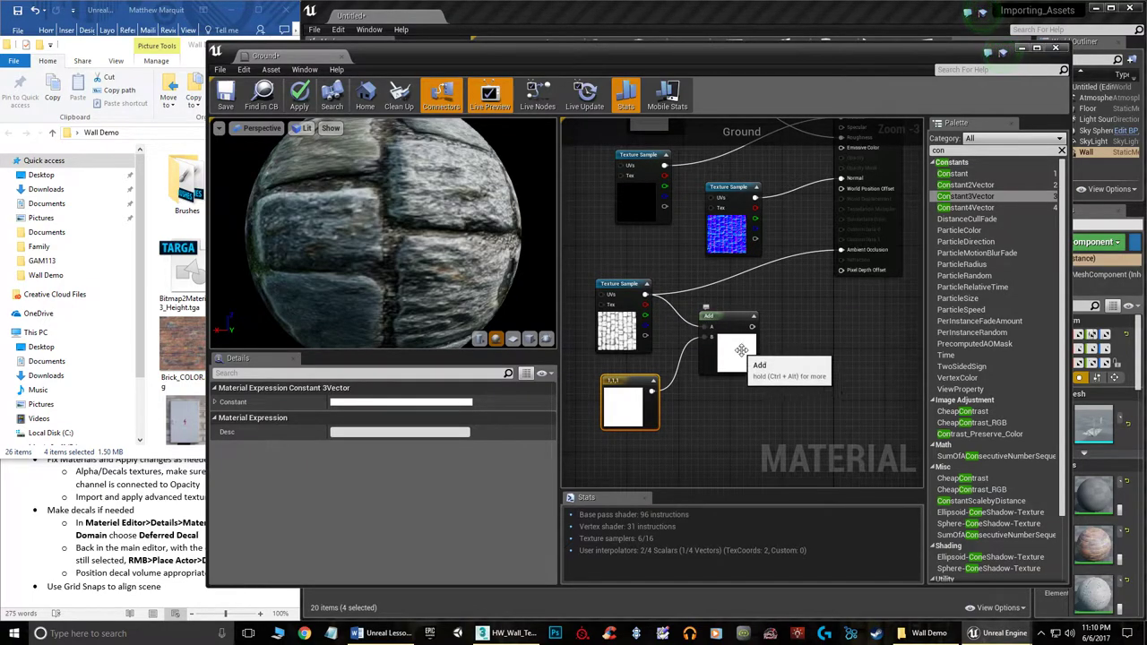
{"action": "scroll", "coordinate": [748, 358], "scroll_direction": "up", "scroll_amount": 2}
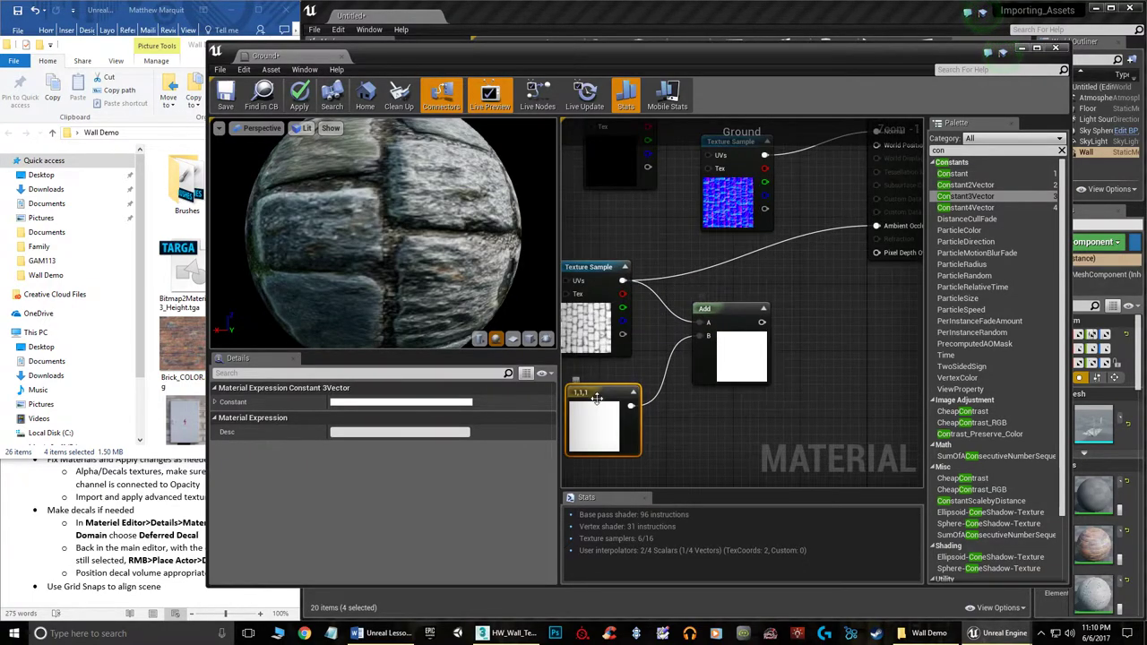
{"action": "left_click_drag", "start_coordinate": [717, 309], "coordinate": [733, 307]}
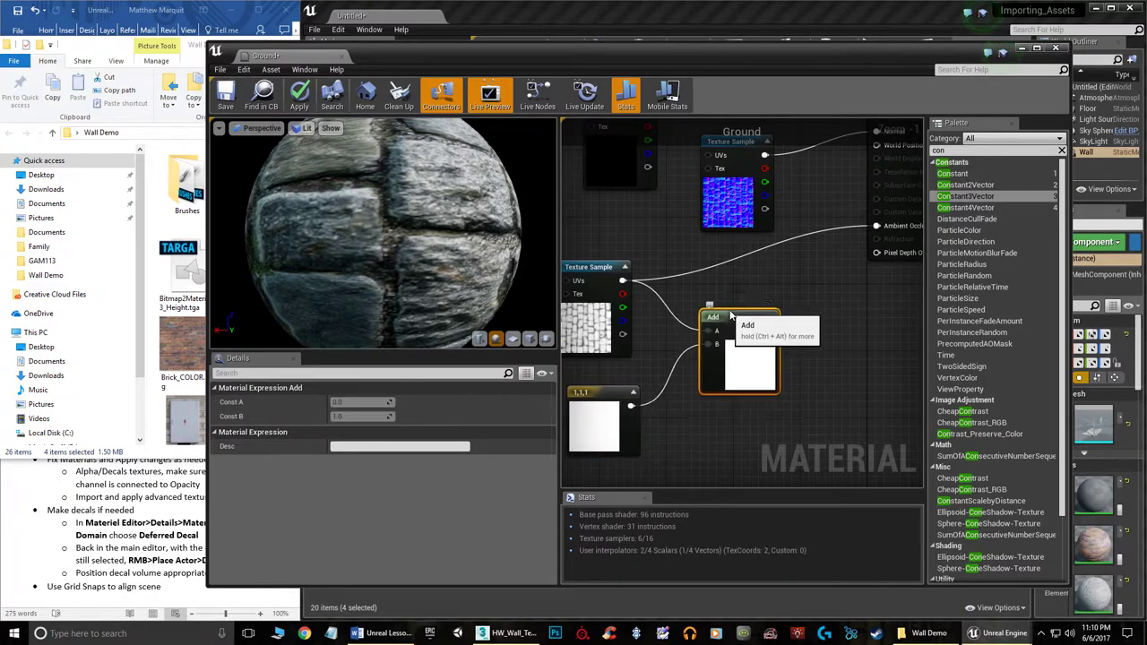
Darken the Constant3Vector color to a grey of 0.19 in all three channels
{"action": "double_click", "coordinate": [605, 394]}
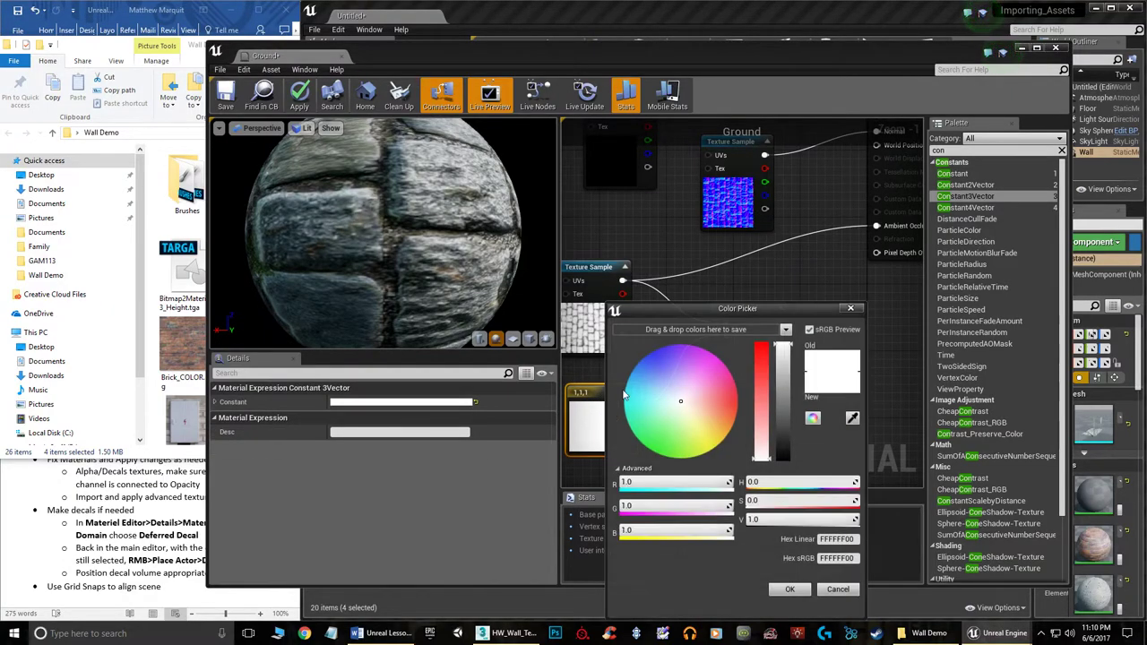
{"action": "left_click_drag", "start_coordinate": [780, 376], "coordinate": [798, 438]}
{"action": "left_click_drag", "start_coordinate": [788, 311], "coordinate": [980, 277]}
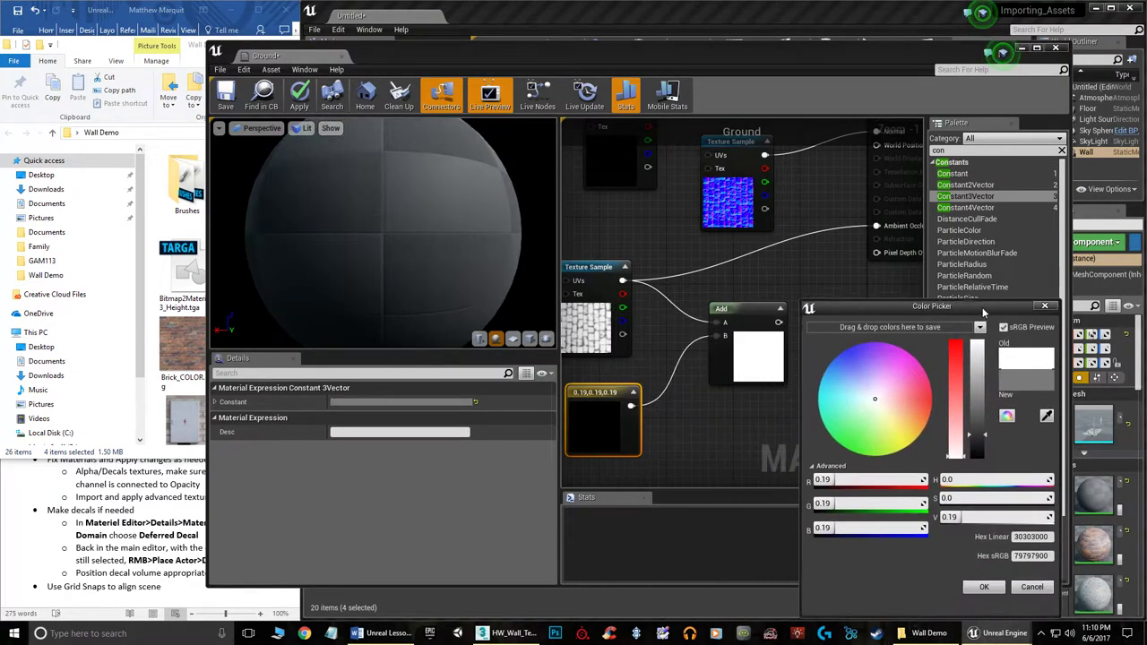
{"action": "left_click", "coordinate": [980, 555]}
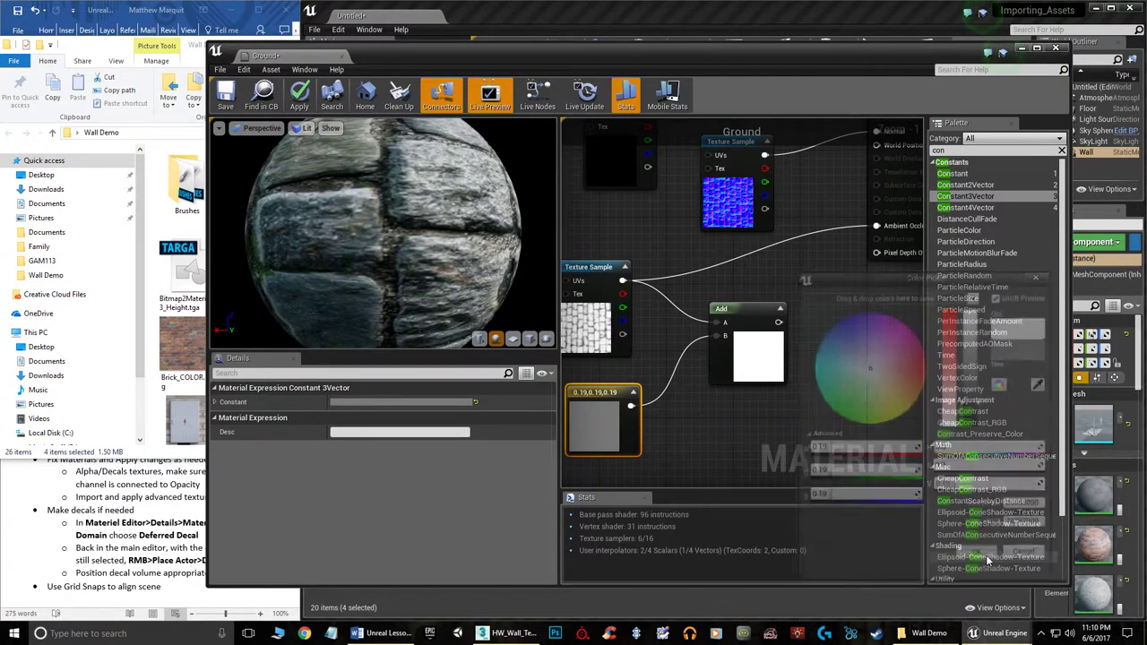
{"action": "left_click", "coordinate": [744, 311]}
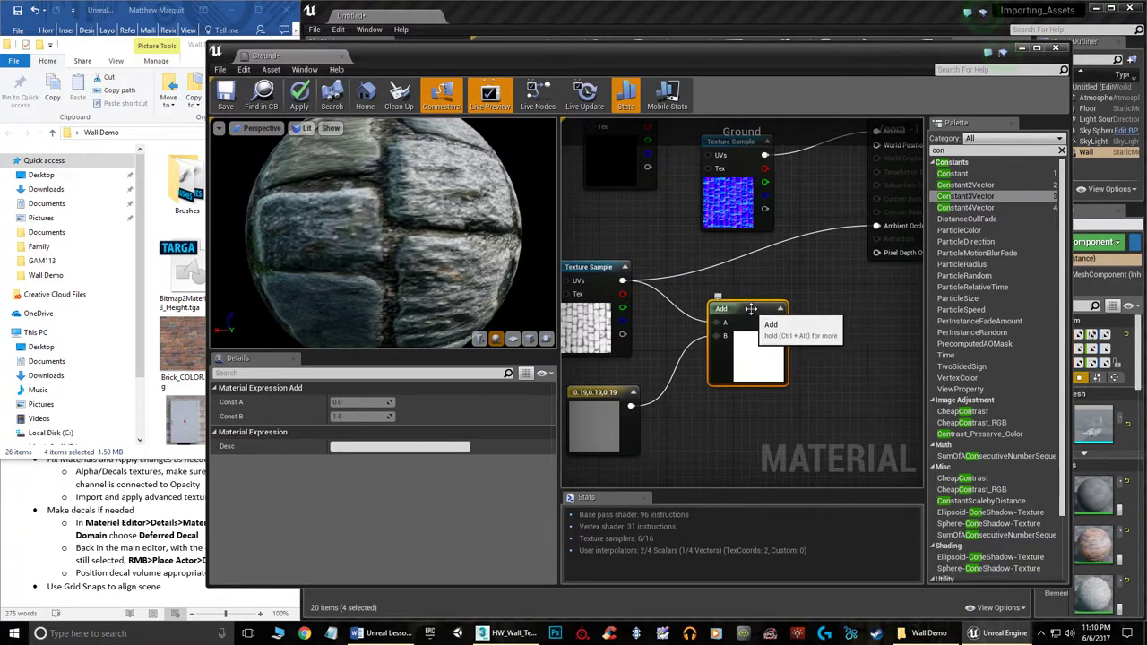
Set the Constant3Vector color to black (0,0,0) and move the node slightly lower in the graph
{"action": "double_click", "coordinate": [599, 394]}
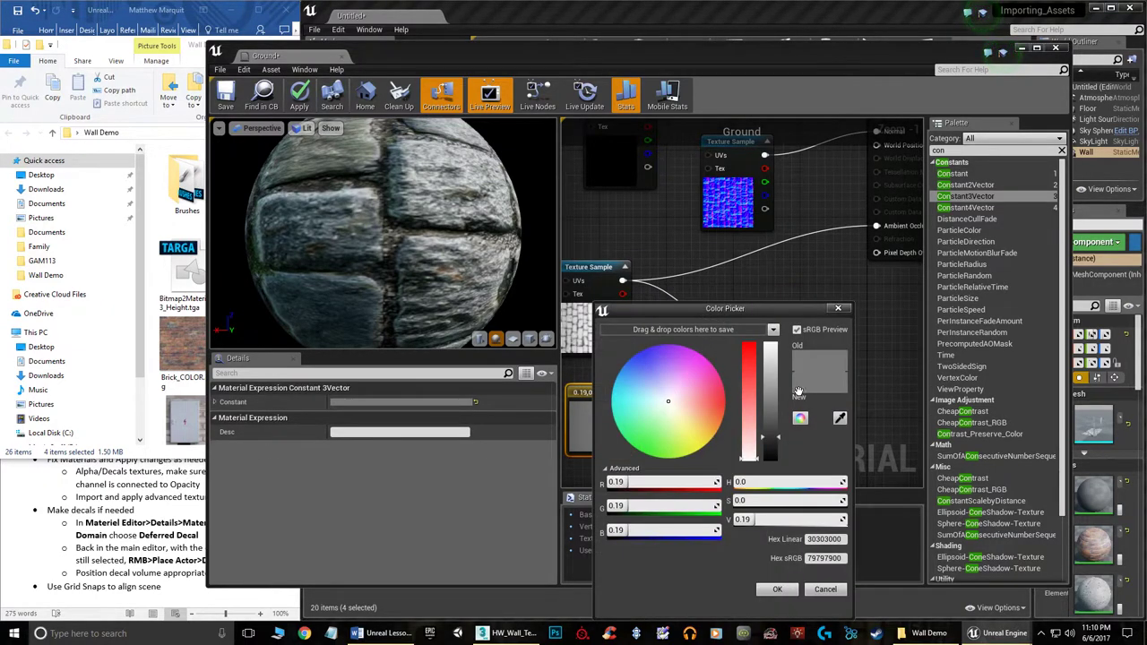
{"action": "left_click_drag", "start_coordinate": [777, 439], "coordinate": [771, 481]}
{"action": "left_click", "coordinate": [777, 590]}
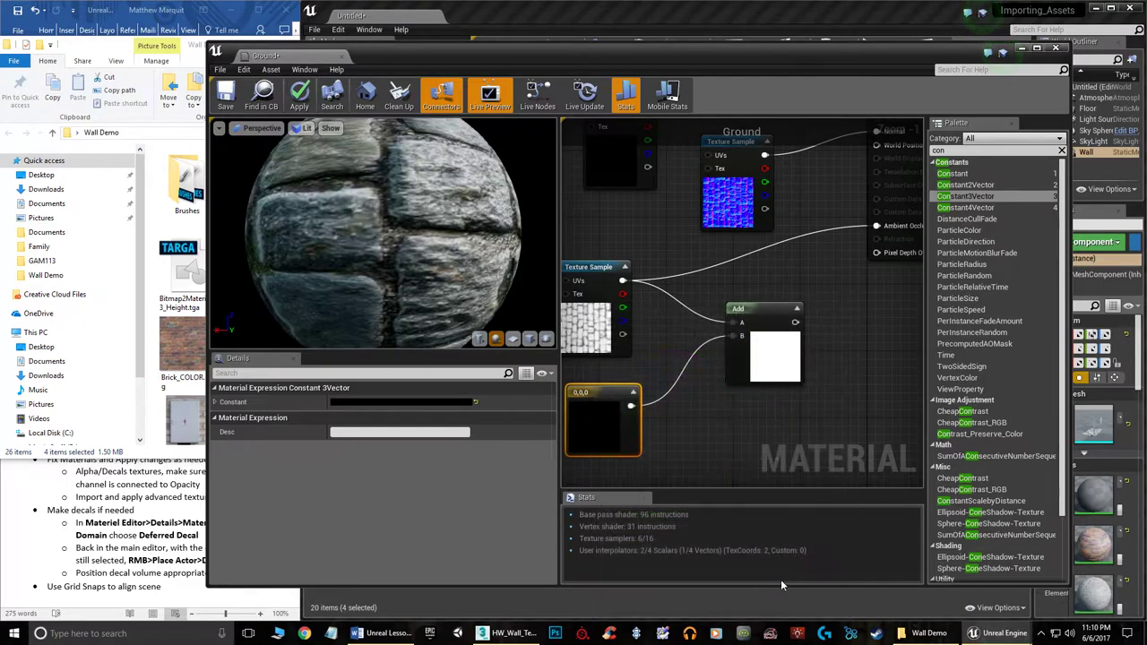
{"action": "left_click_drag", "start_coordinate": [601, 389], "coordinate": [591, 405]}
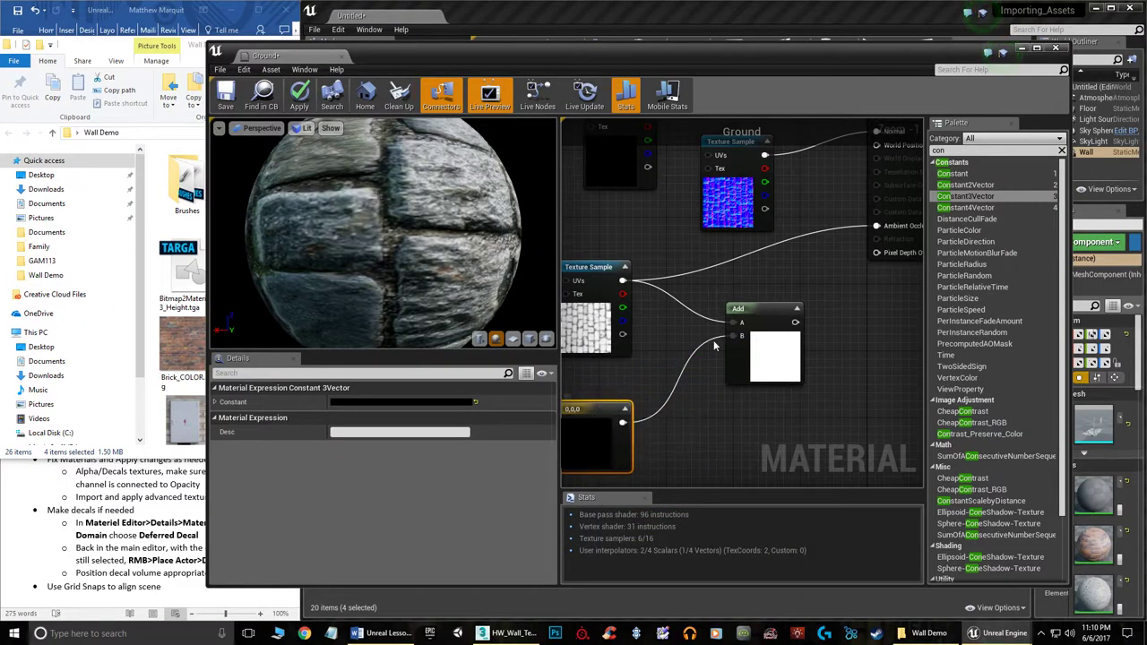
Turn on Live Nodes and Live Update, and collapse and reopen the Add node's preview
{"action": "left_click", "coordinate": [752, 311]}
{"action": "left_click", "coordinate": [537, 95]}
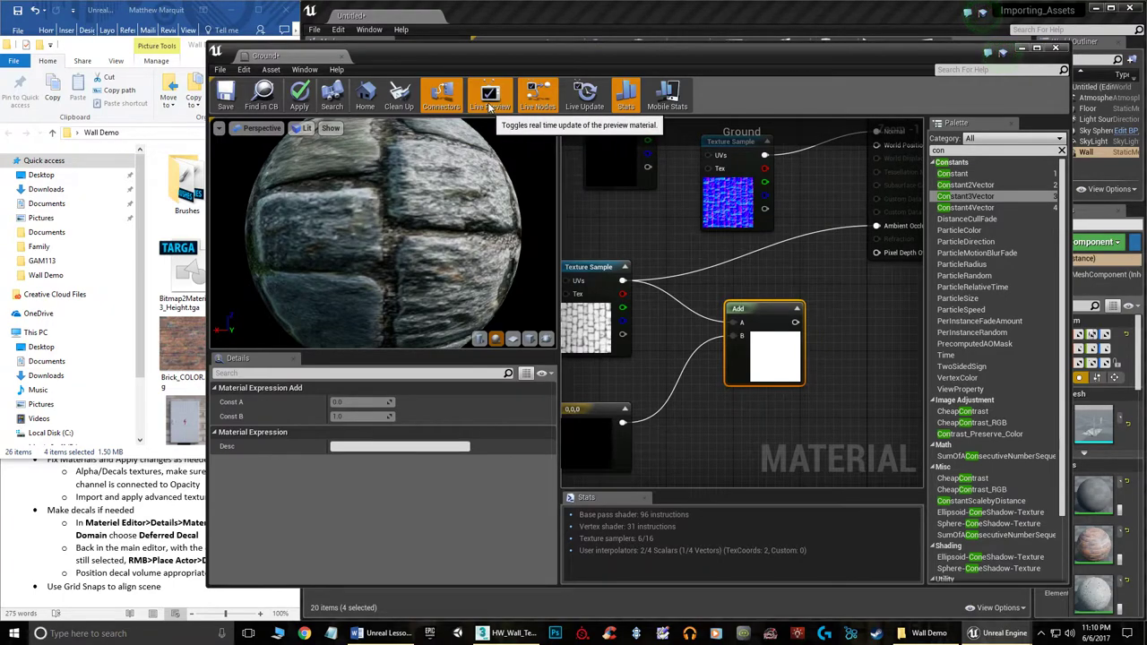
{"action": "left_click", "coordinate": [584, 95]}
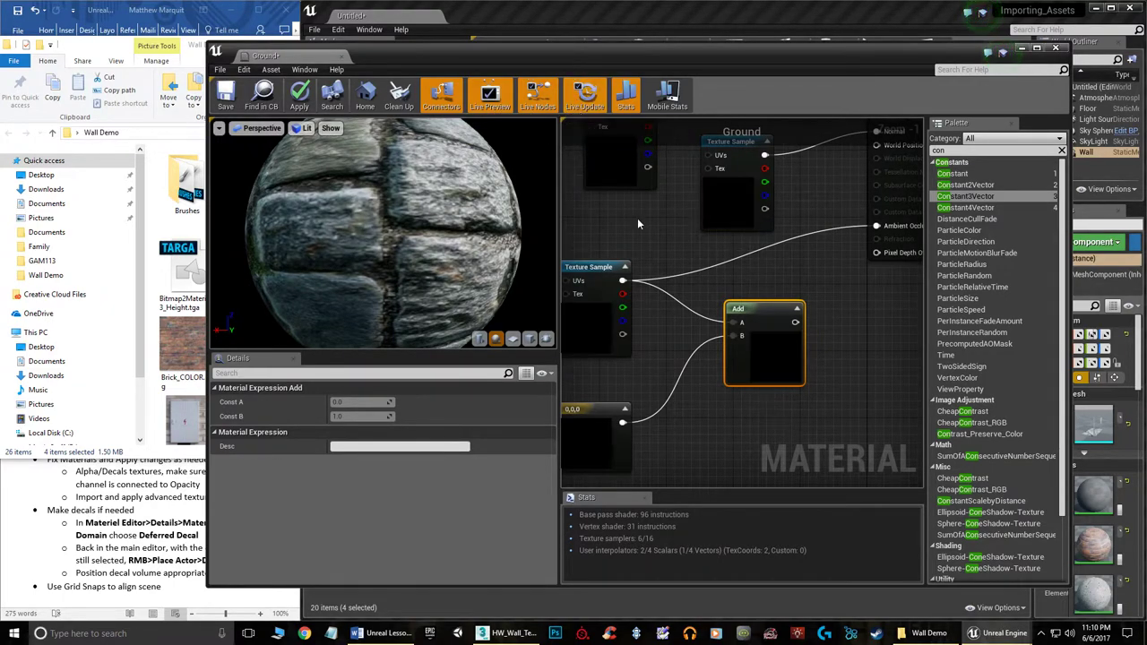
{"action": "left_click_drag", "start_coordinate": [753, 307], "coordinate": [762, 307]}
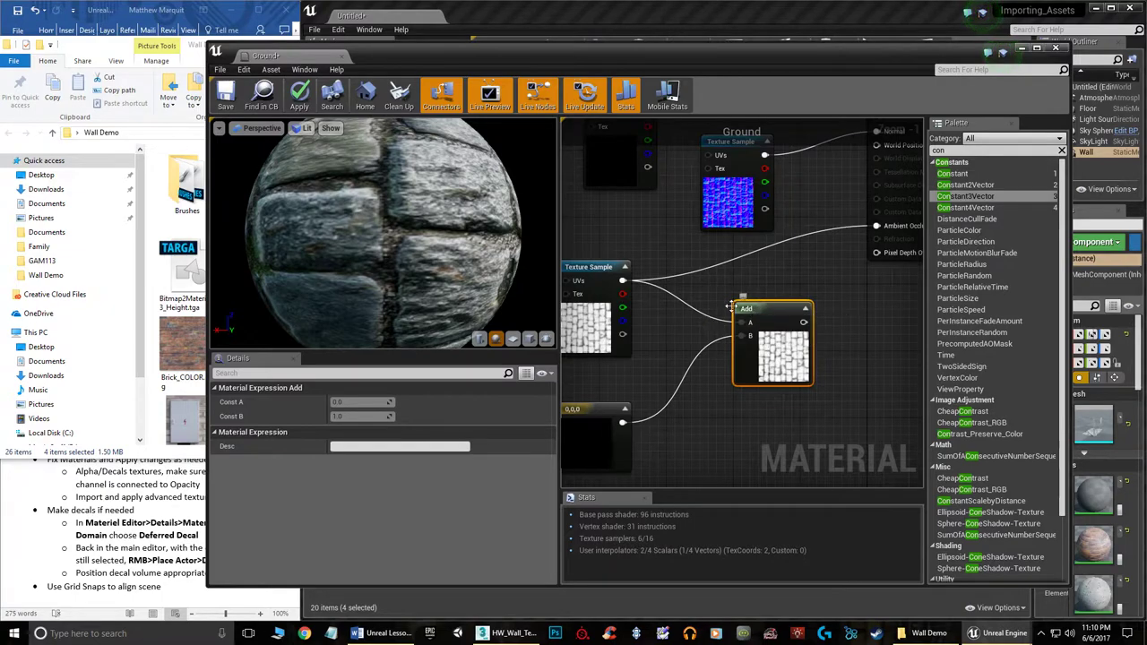
{"action": "right_click_drag", "start_coordinate": [760, 279], "coordinate": [790, 255]}
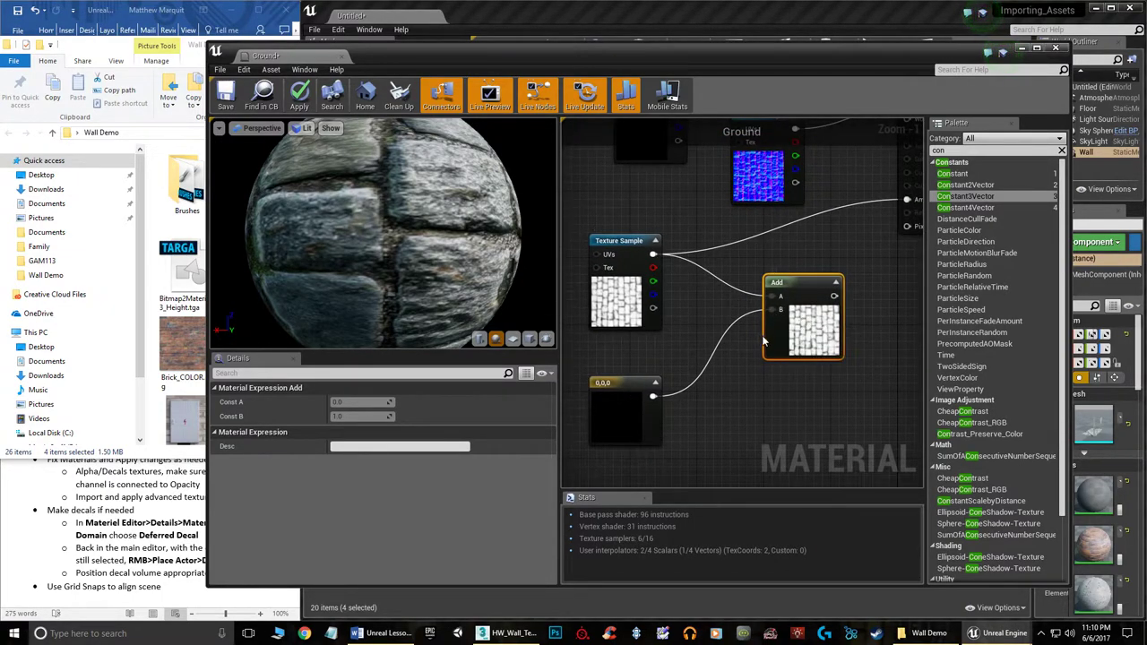
{"action": "left_click", "coordinate": [835, 282]}
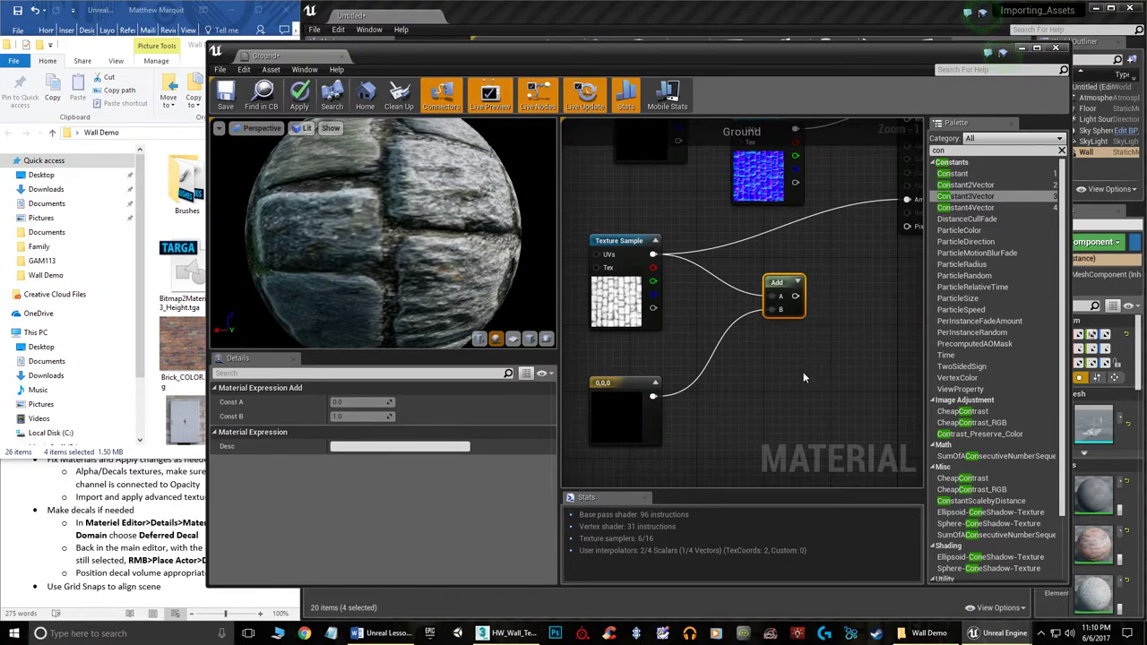
{"action": "left_click", "coordinate": [796, 282]}
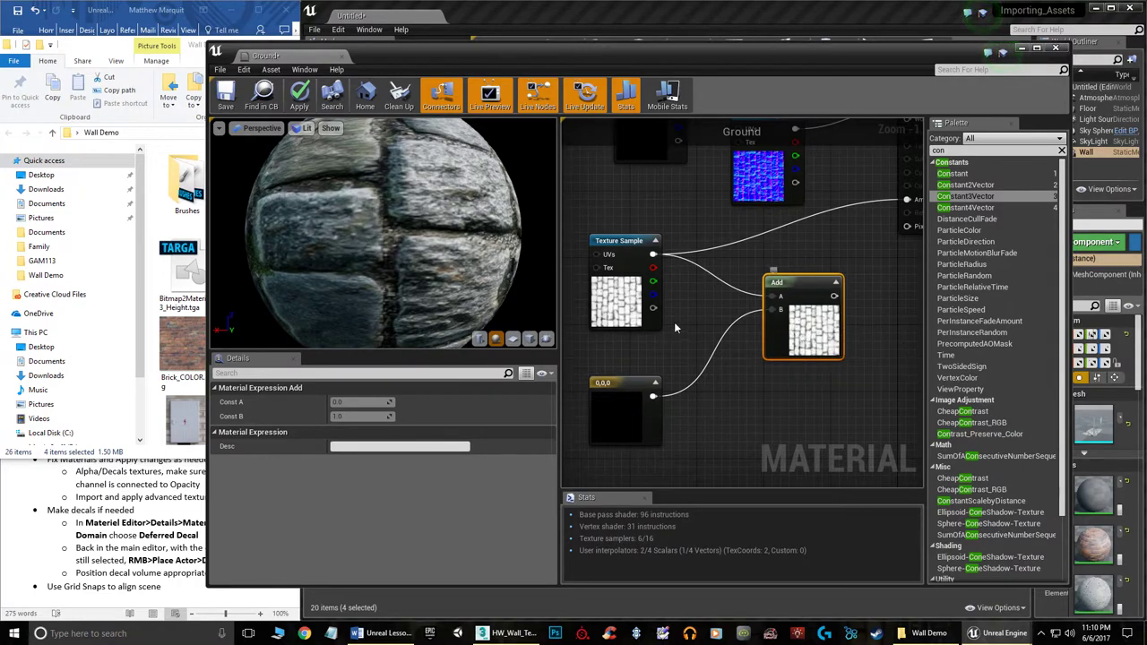
Set the Constant3Vector color to a grey of 0.58 in all three channels
{"action": "double_click", "coordinate": [627, 410]}
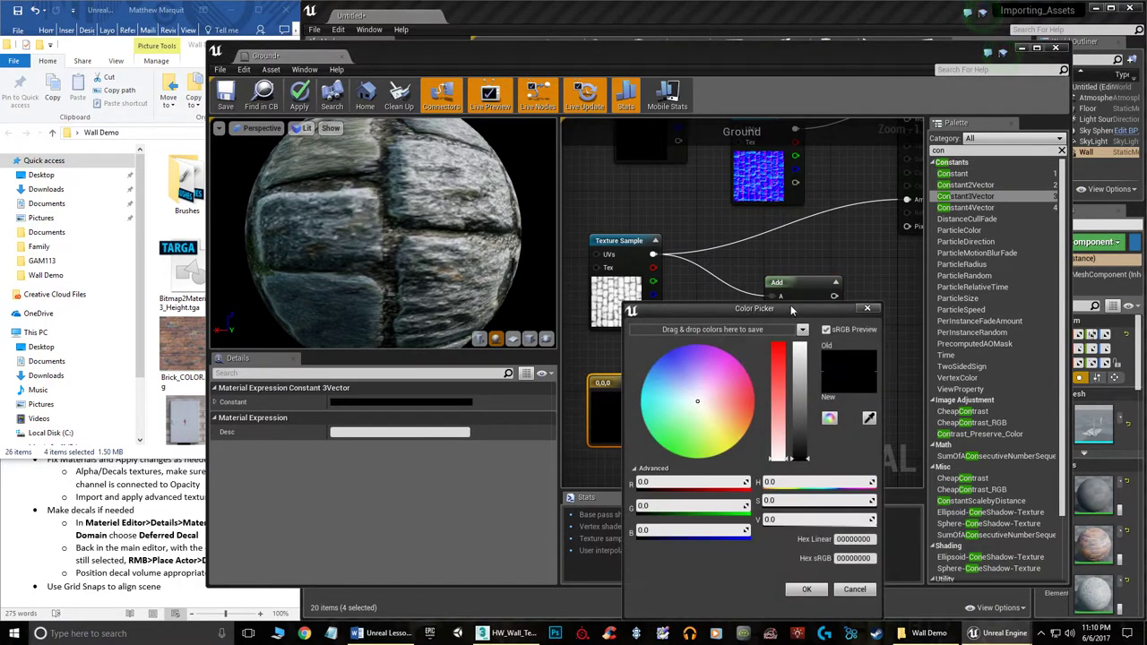
{"action": "left_click_drag", "start_coordinate": [796, 311], "coordinate": [486, 284]}
{"action": "left_click_drag", "start_coordinate": [492, 421], "coordinate": [494, 363]}
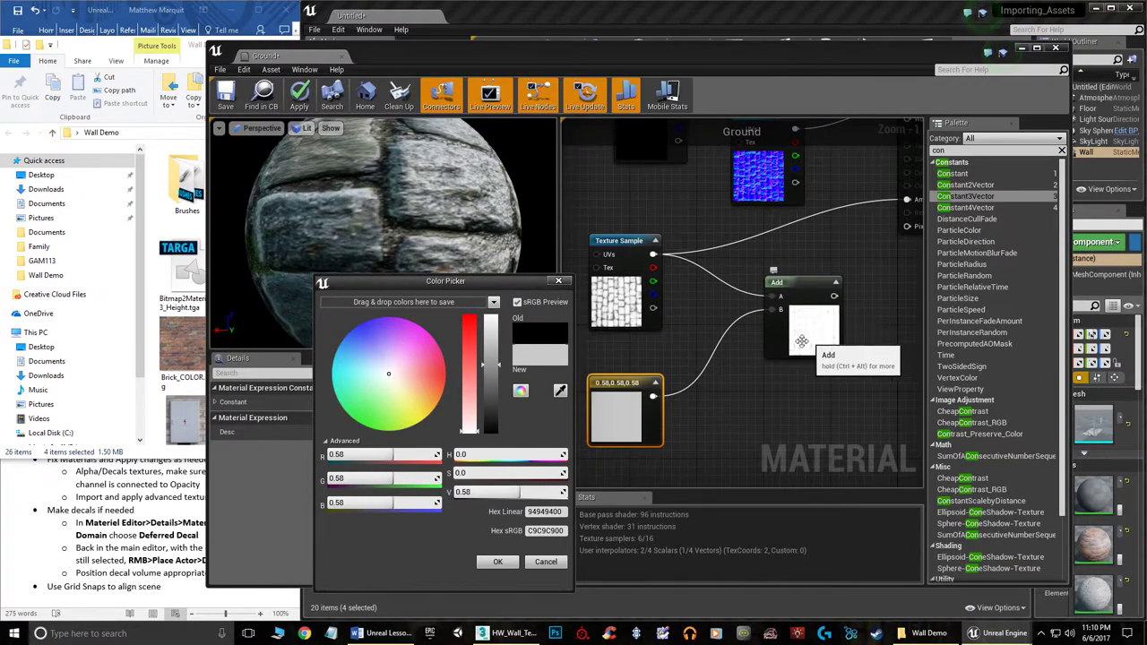
{"action": "left_click", "coordinate": [500, 561]}
Connect the Add node's output to the Ground material's Ambient Occlusion input and apply the change to the level
{"action": "right_click_drag", "start_coordinate": [834, 300], "coordinate": [614, 374]}
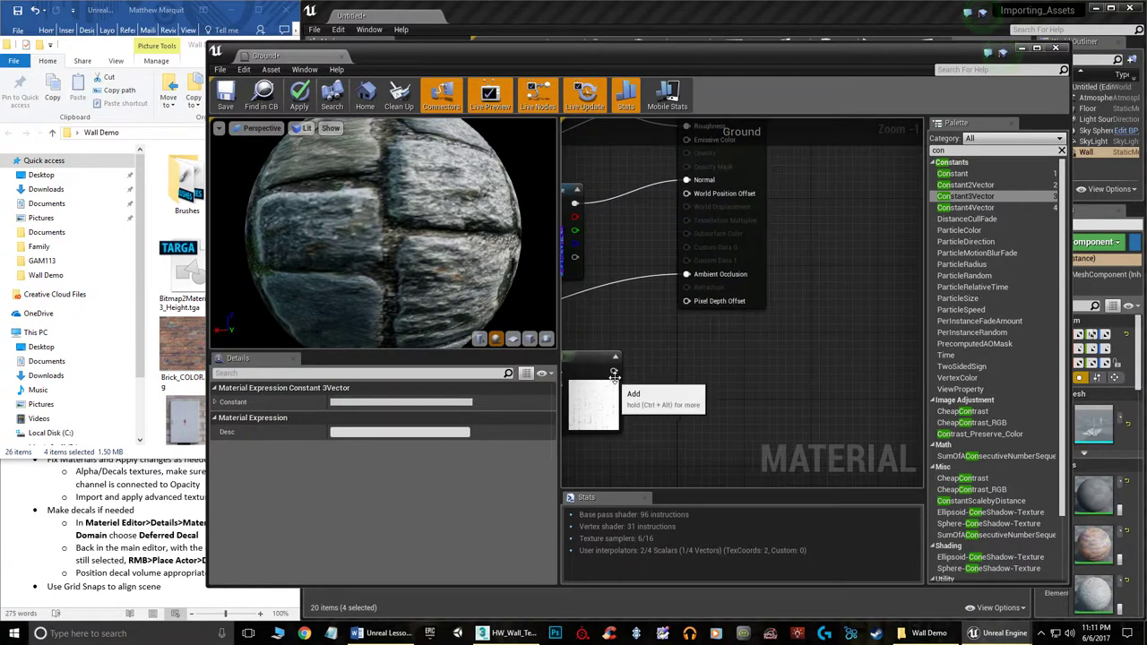
{"action": "left_click_drag", "start_coordinate": [612, 371], "coordinate": [682, 275]}
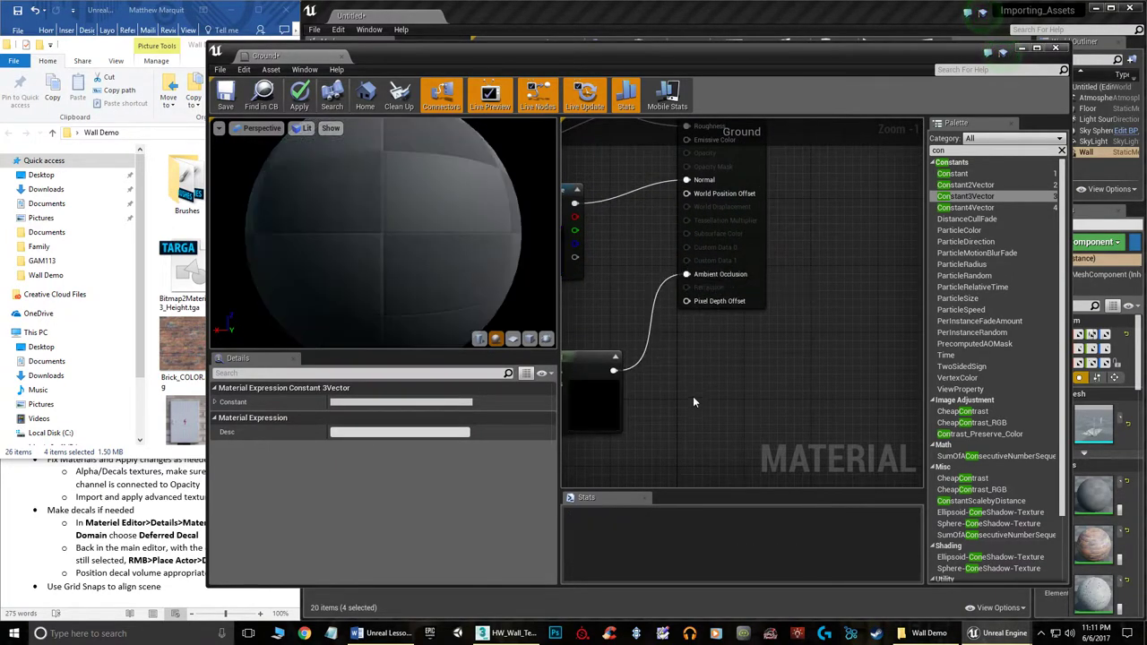
{"action": "scroll", "coordinate": [691, 397], "scroll_direction": "up", "scroll_amount": 2}
{"action": "right_click_drag", "start_coordinate": [690, 397], "coordinate": [809, 298]}
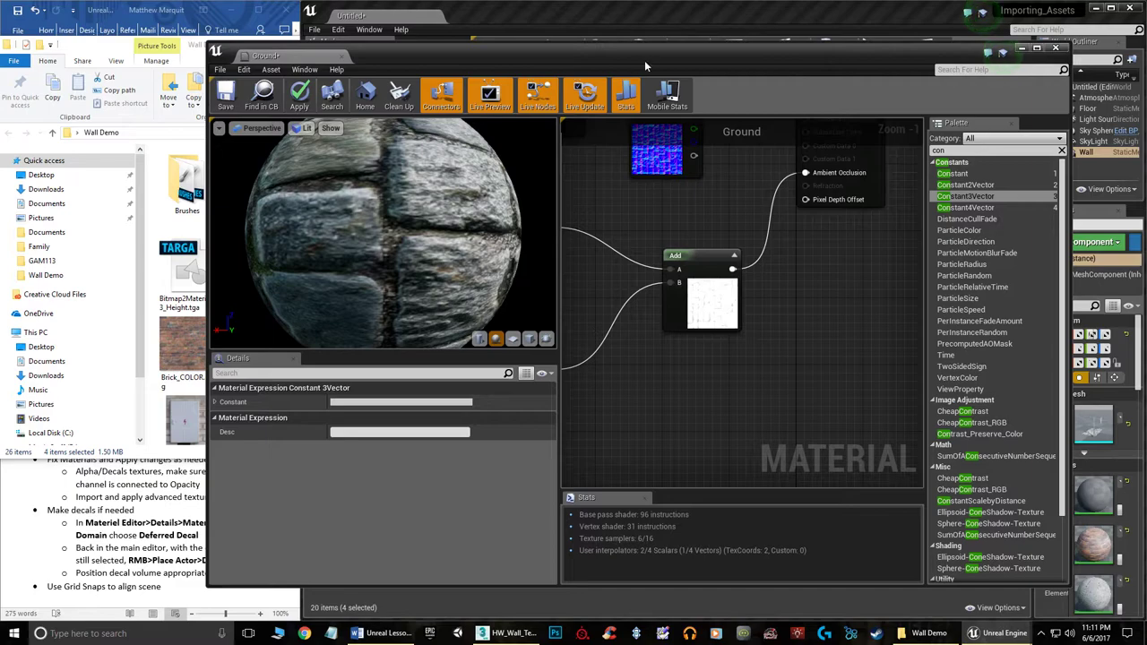
{"action": "left_click_drag", "start_coordinate": [644, 60], "coordinate": [871, 342]}
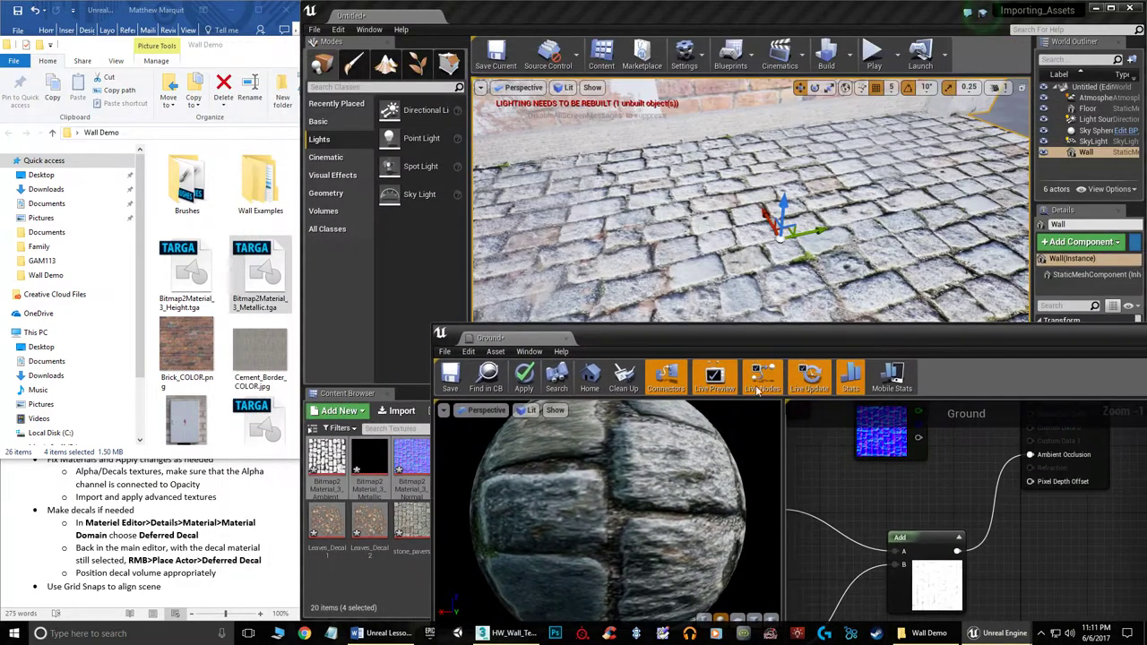
{"action": "left_click", "coordinate": [524, 378]}
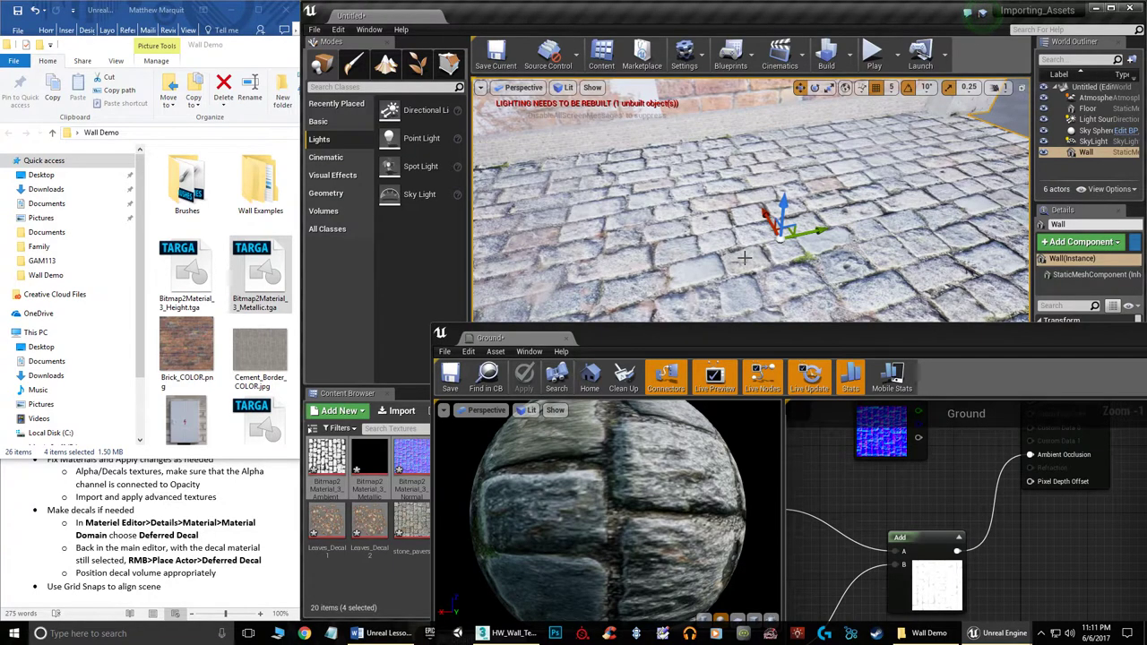
Shift the Add node slightly closer to its two input nodes in the Ground graph and review the whole network
{"action": "left_click_drag", "start_coordinate": [954, 339], "coordinate": [820, 146]}
{"action": "right_click_drag", "start_coordinate": [798, 336], "coordinate": [936, 285]}
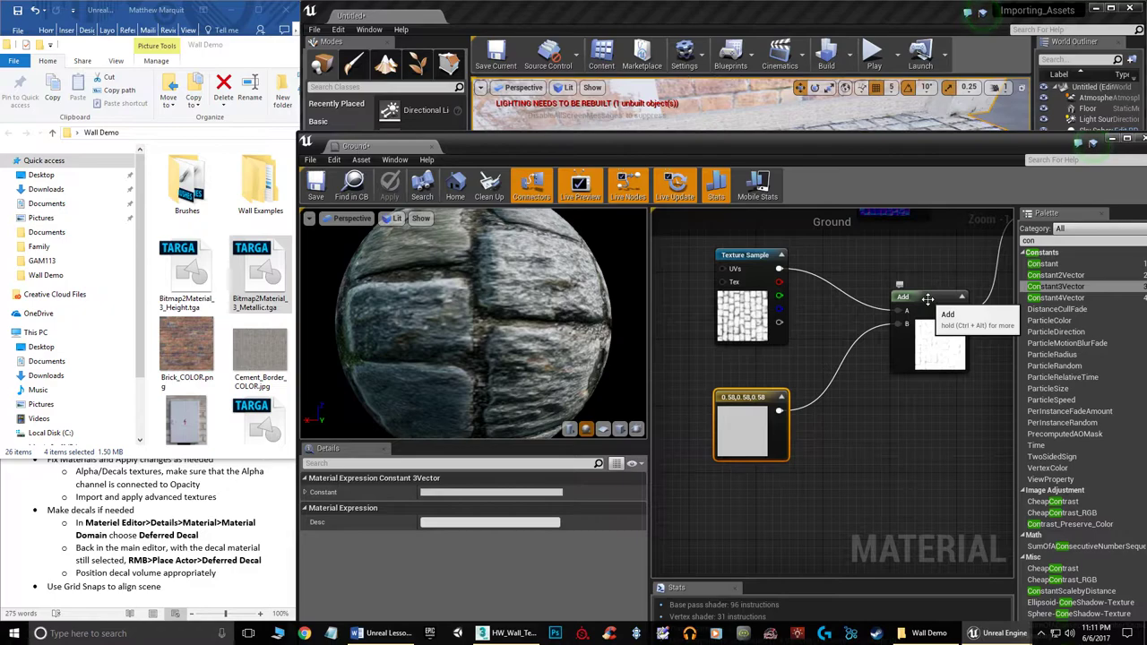
{"action": "left_click_drag", "start_coordinate": [903, 300], "coordinate": [893, 307]}
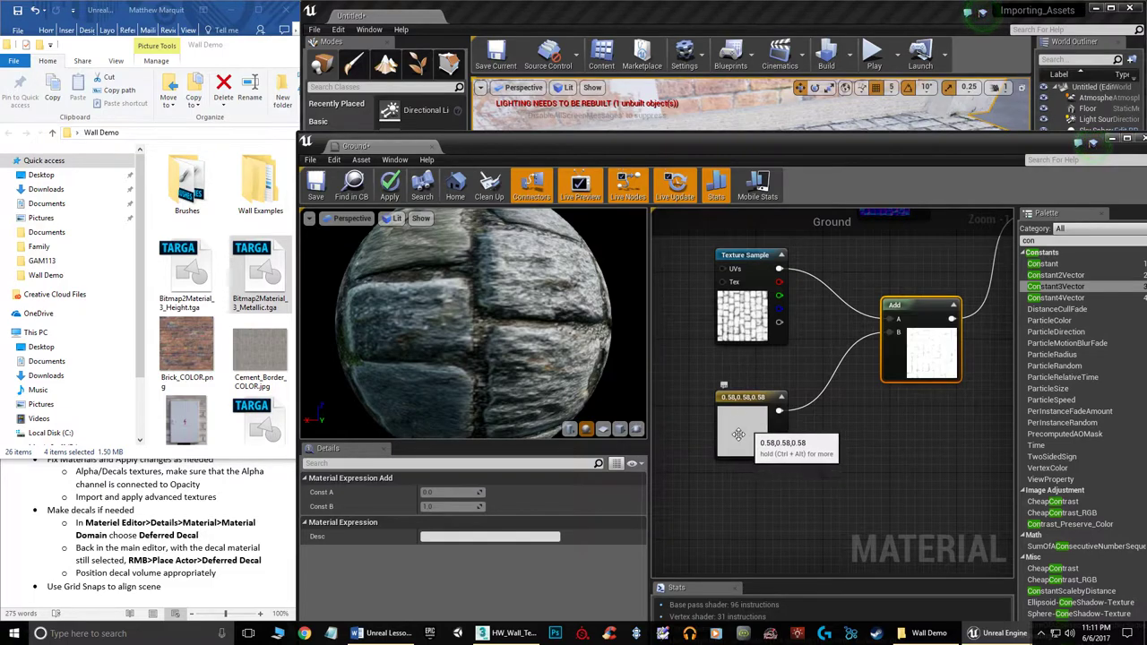
{"action": "mouse_move", "coordinate": [920, 301]}
{"action": "left_mouse_down"}
{"action": "mouse_move", "coordinate": [916, 319]}
{"action": "mouse_move", "coordinate": [913, 309]}
{"action": "left_mouse_up"}
{"action": "scroll", "coordinate": [868, 373], "scroll_direction": "down", "scroll_amount": 4}
{"action": "right_click_drag", "start_coordinate": [965, 398], "coordinate": [890, 447]}
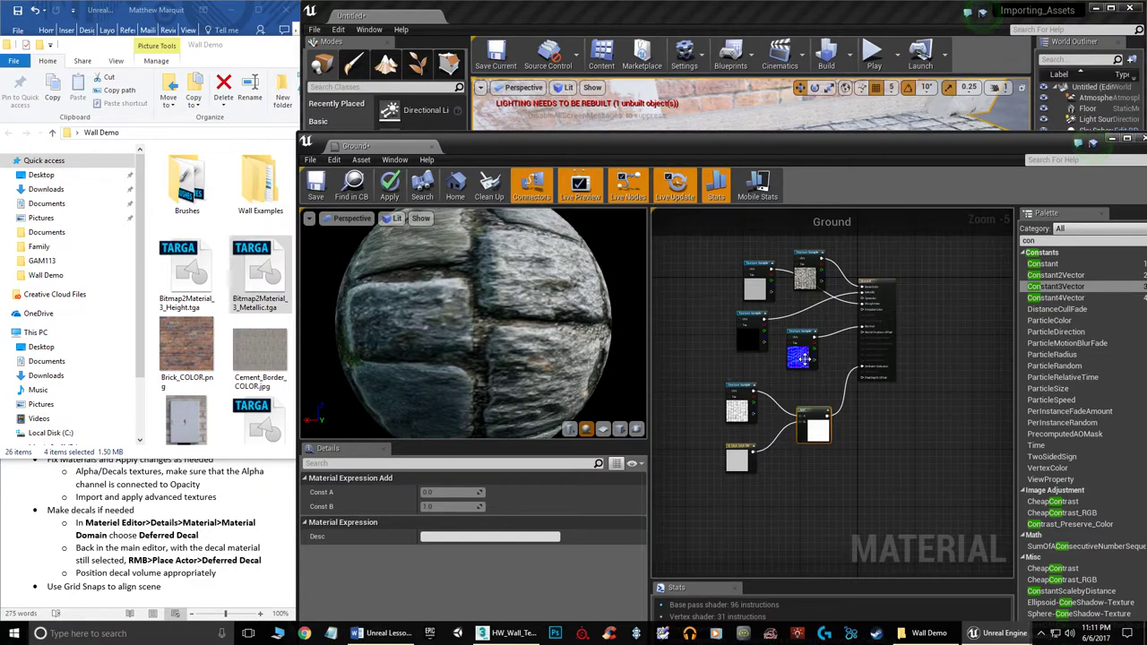
{"action": "scroll", "coordinate": [804, 358], "scroll_direction": "up", "scroll_amount": 3}
{"action": "right_click_drag", "start_coordinate": [845, 376], "coordinate": [872, 395]}
{"action": "scroll", "coordinate": [871, 446], "scroll_direction": "down", "scroll_amount": 2}
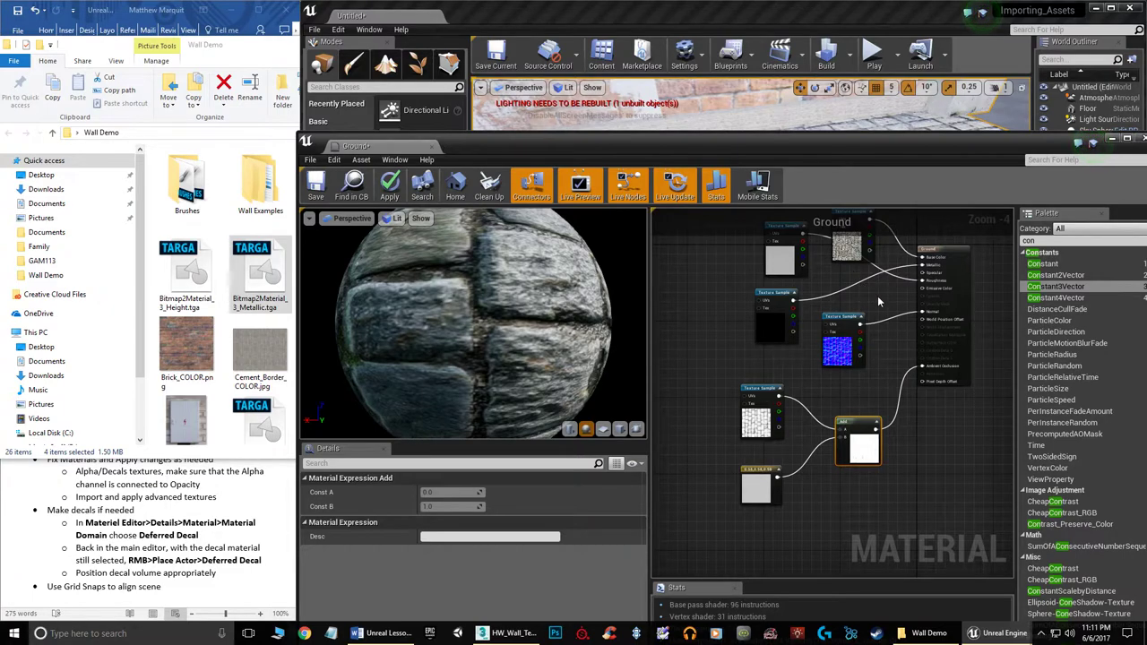
{"action": "right_click_drag", "start_coordinate": [878, 303], "coordinate": [717, 306]}
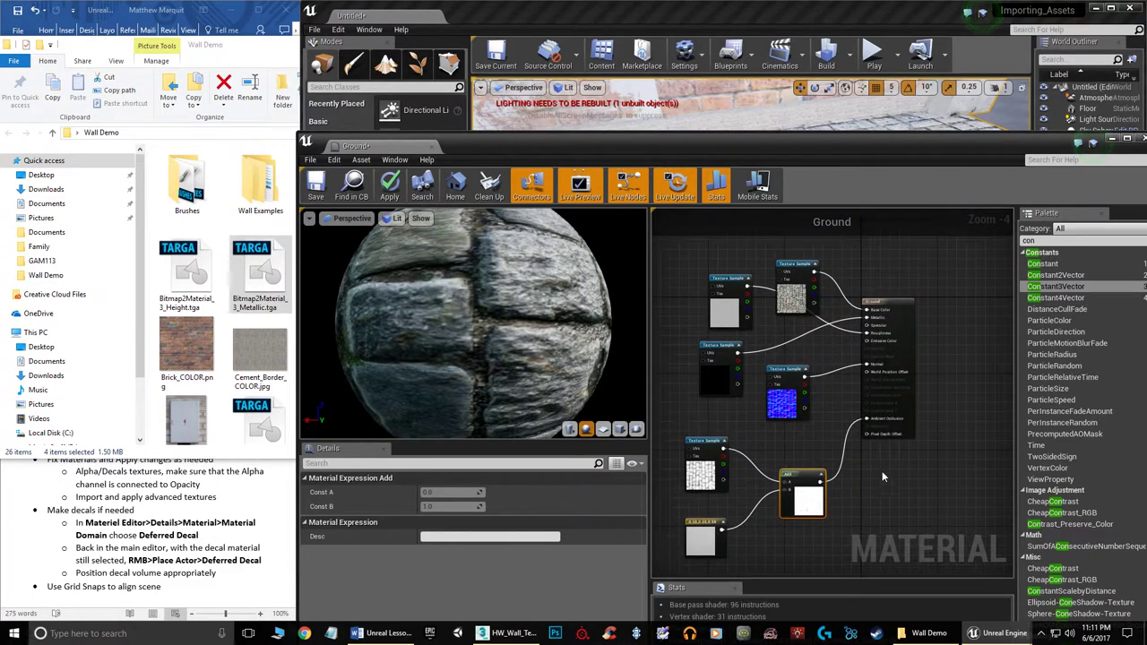
Close the Ground material editor and apply the changes to the original material
{"action": "left_click_drag", "start_coordinate": [996, 138], "coordinate": [685, 188]}
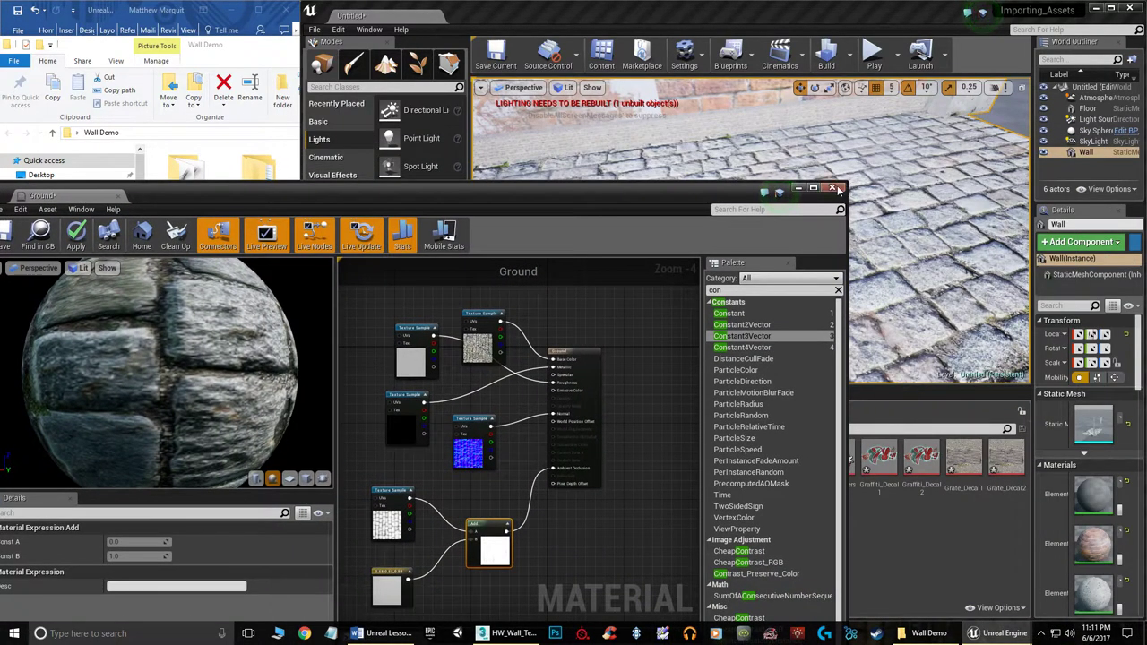
{"action": "left_click", "coordinate": [832, 188]}
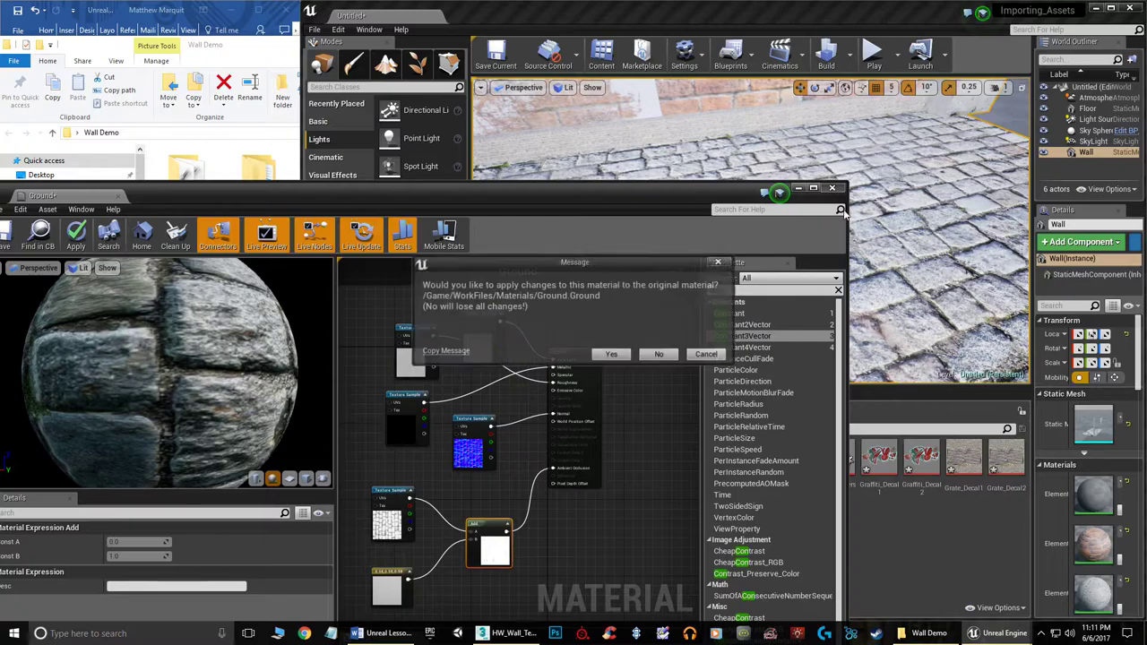
{"action": "left_click", "coordinate": [611, 355]}
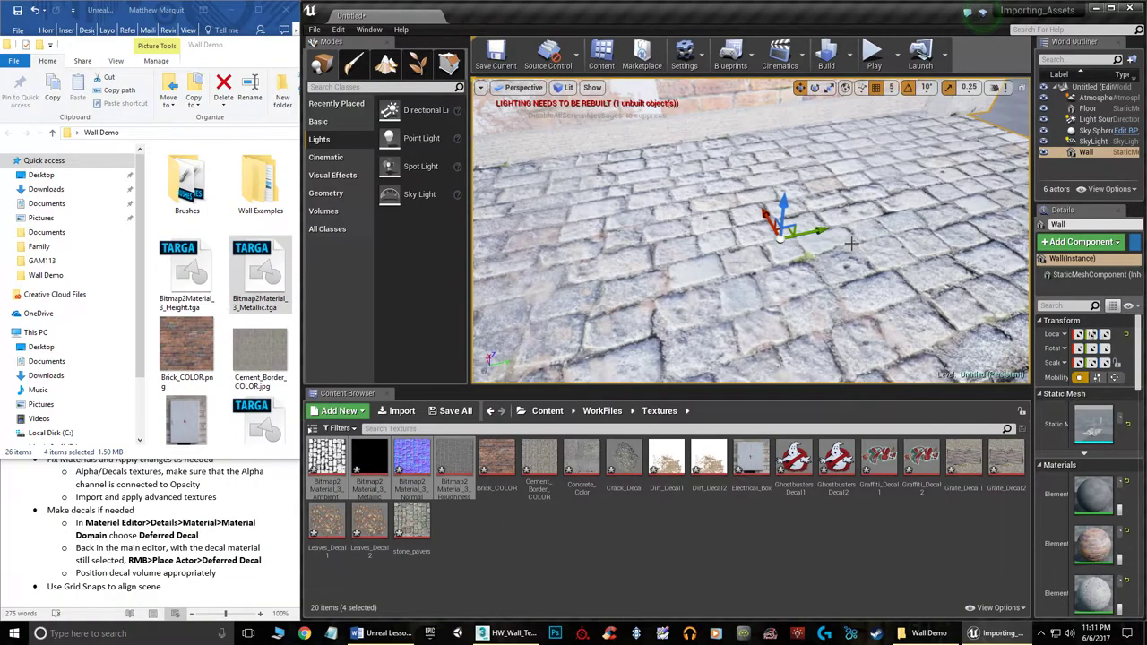
Open the Ghostbusters_Decal material from the WorkFiles Materials folder for editing
{"action": "right_click_drag", "start_coordinate": [780, 243], "coordinate": [828, 224]}
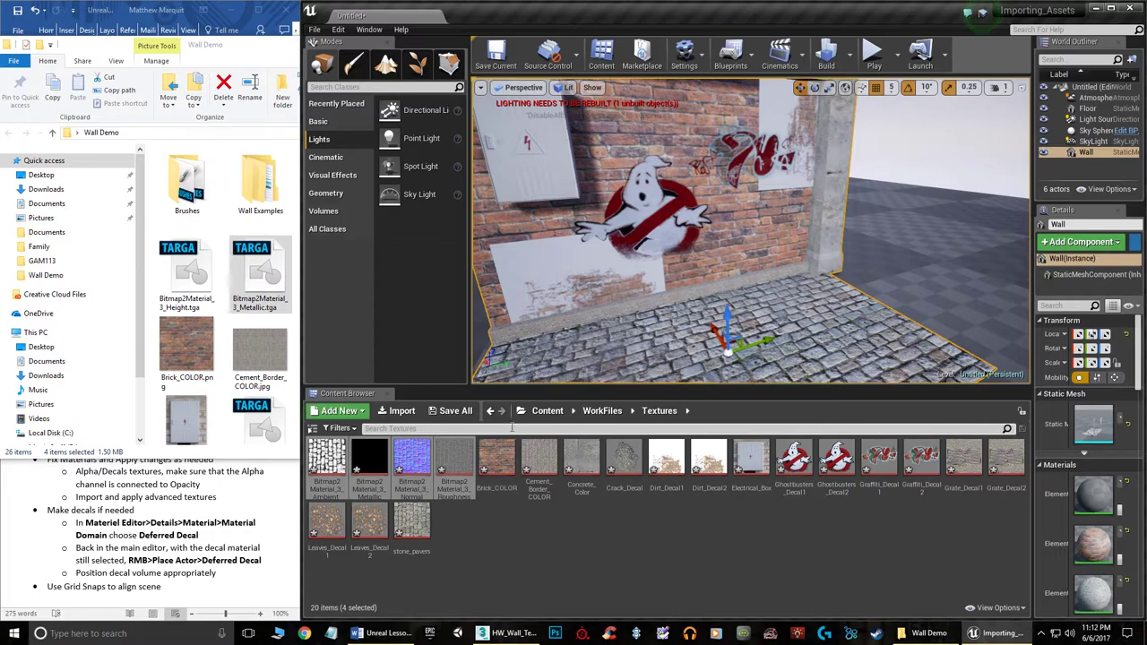
{"action": "left_click", "coordinate": [602, 411]}
{"action": "double_click", "coordinate": [376, 466]}
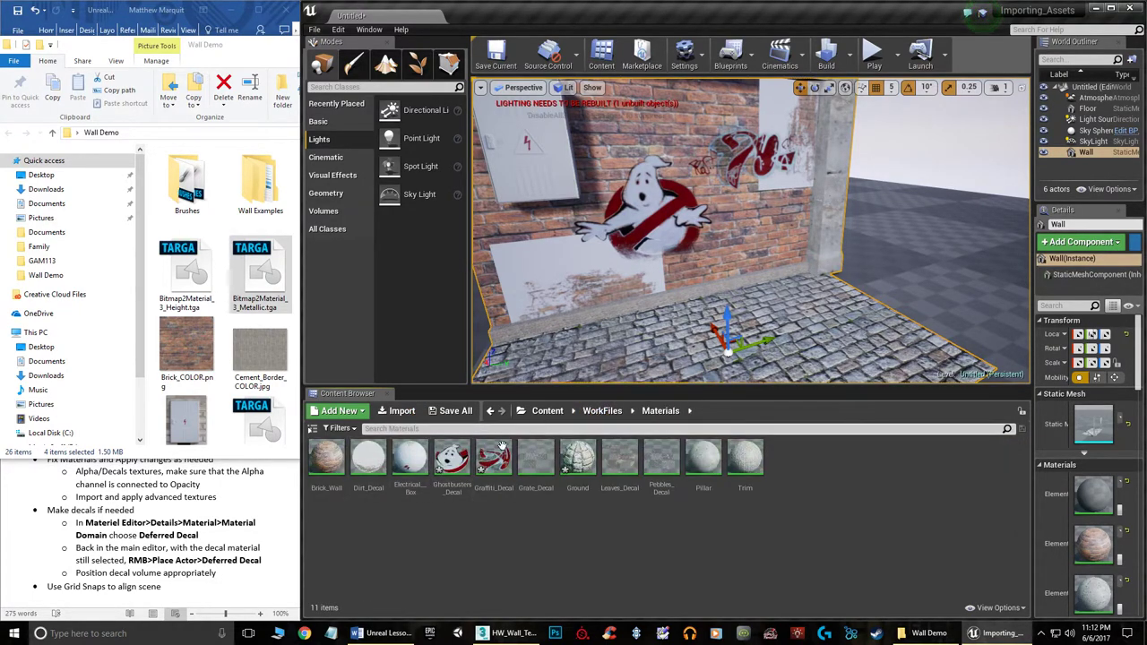
{"action": "left_click", "coordinate": [455, 457]}
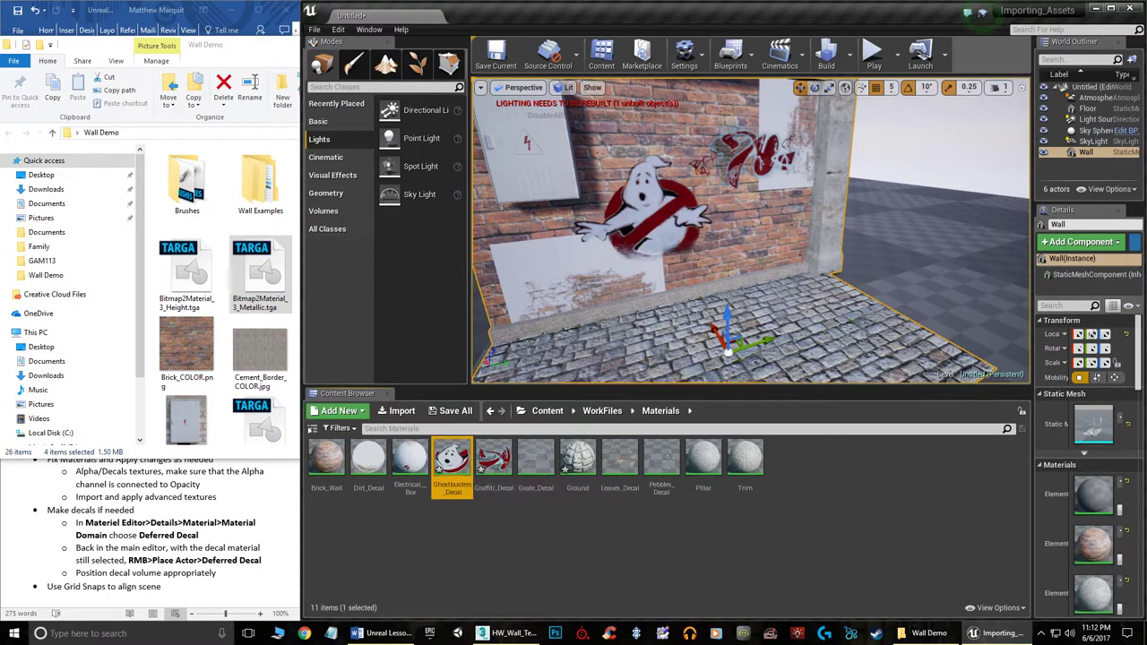
{"action": "right_click_drag", "start_coordinate": [627, 269], "coordinate": [591, 349]}
{"action": "right_click_drag", "start_coordinate": [753, 233], "coordinate": [752, 269]}
{"action": "double_click", "coordinate": [453, 457]}
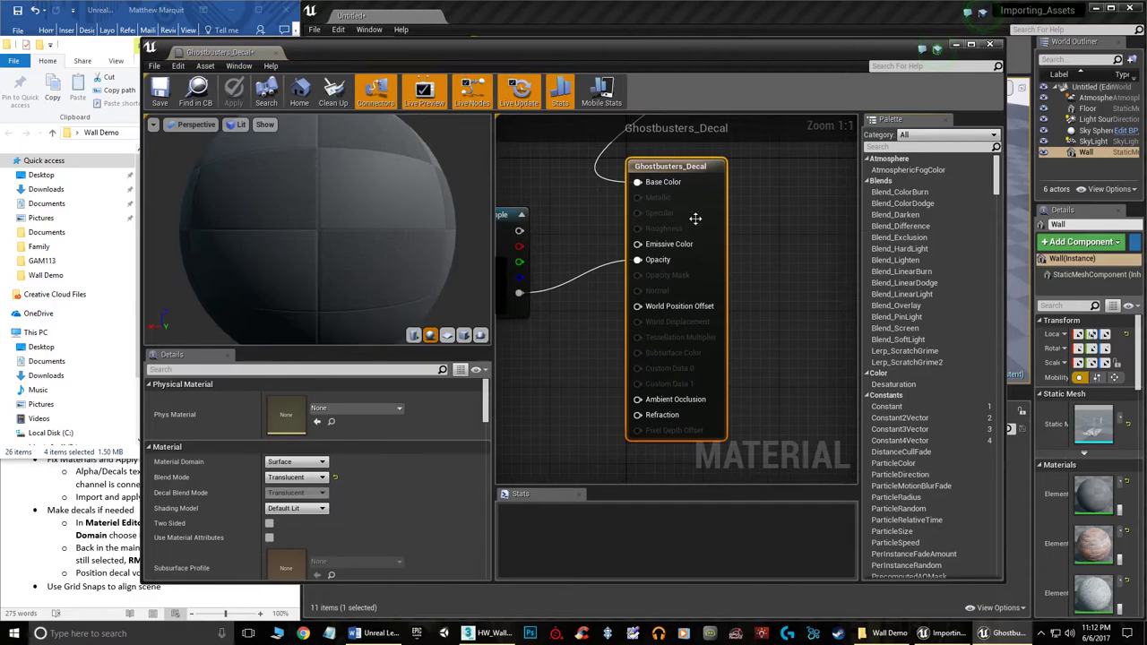
Rearrange the decal graph so the base color Texture Sample sits above the opacity one and both lie beside the result node
{"action": "scroll", "coordinate": [821, 274], "scroll_direction": "down", "scroll_amount": 7}
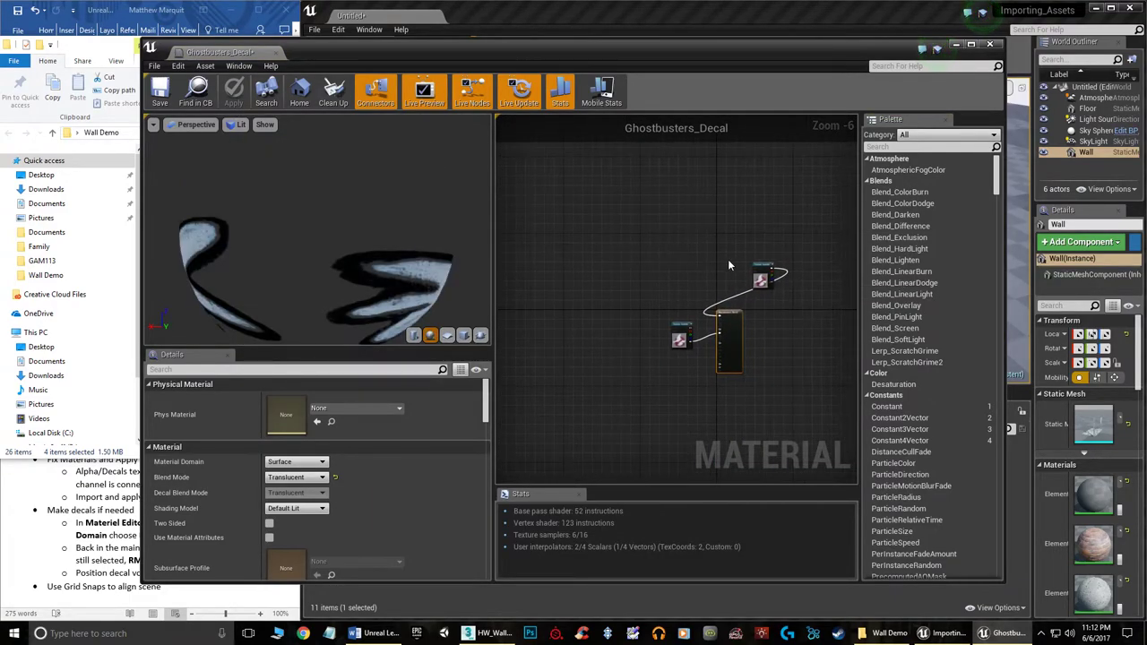
{"action": "left_click", "coordinate": [678, 289]}
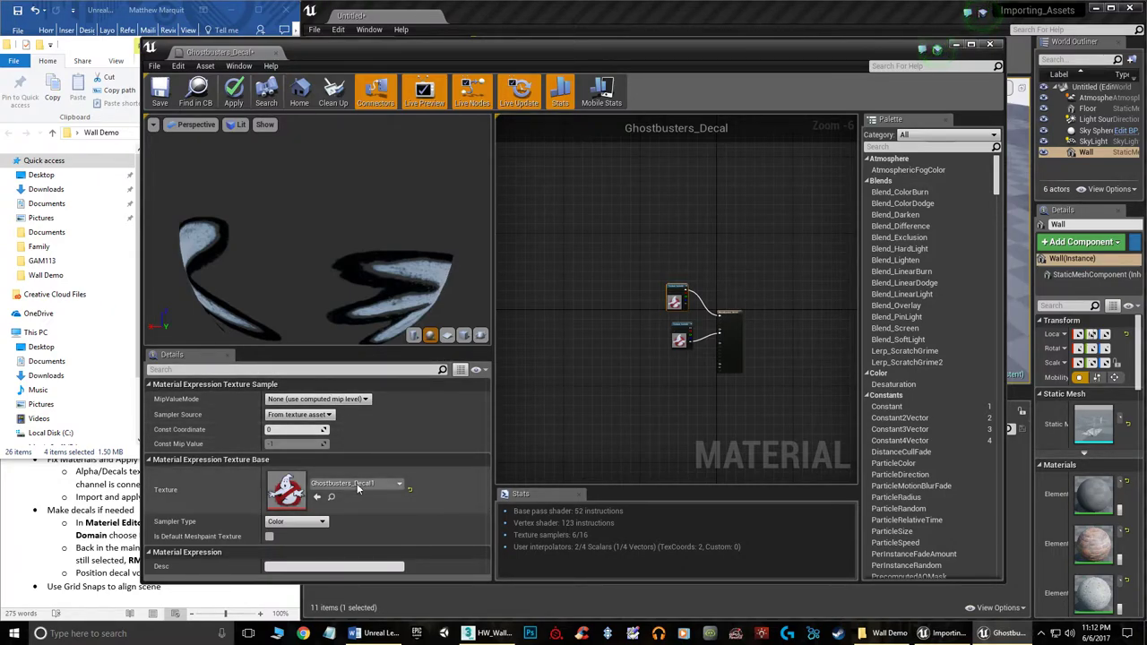
{"action": "left_click", "coordinate": [729, 313]}
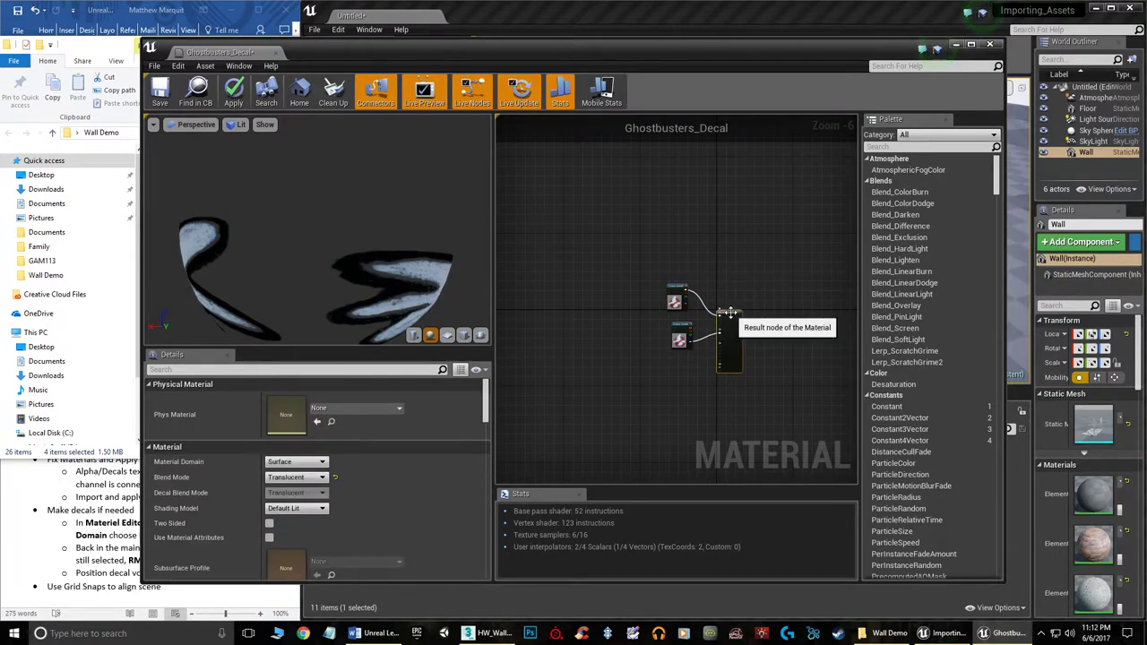
{"action": "left_click_drag", "start_coordinate": [729, 312], "coordinate": [739, 298]}
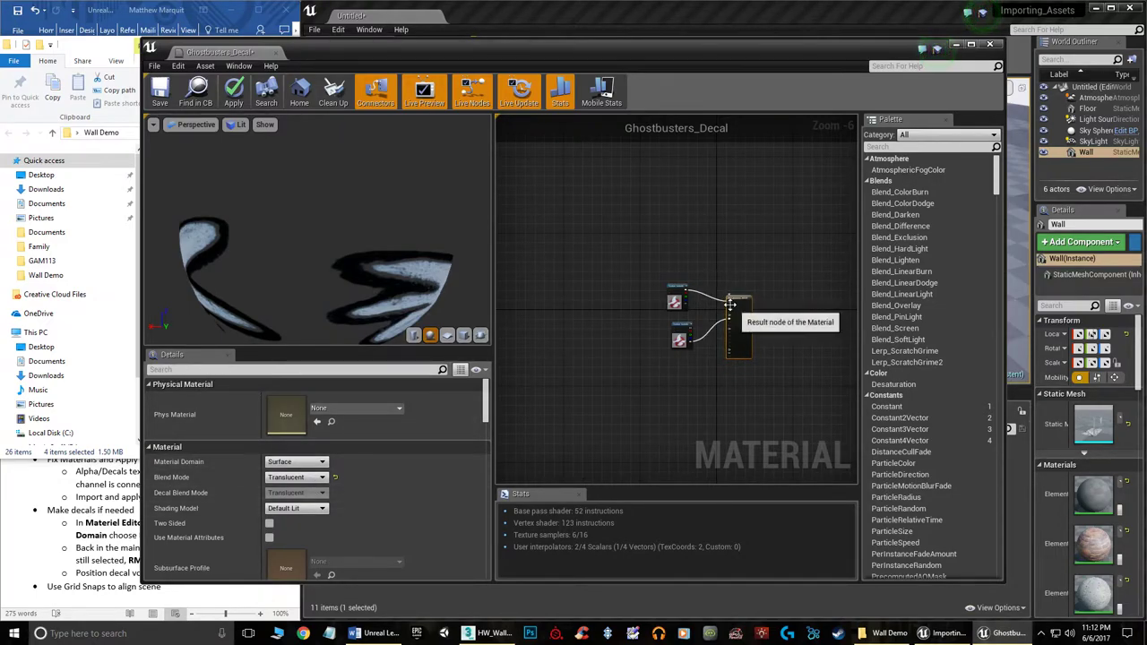
{"action": "left_click", "coordinate": [676, 288]}
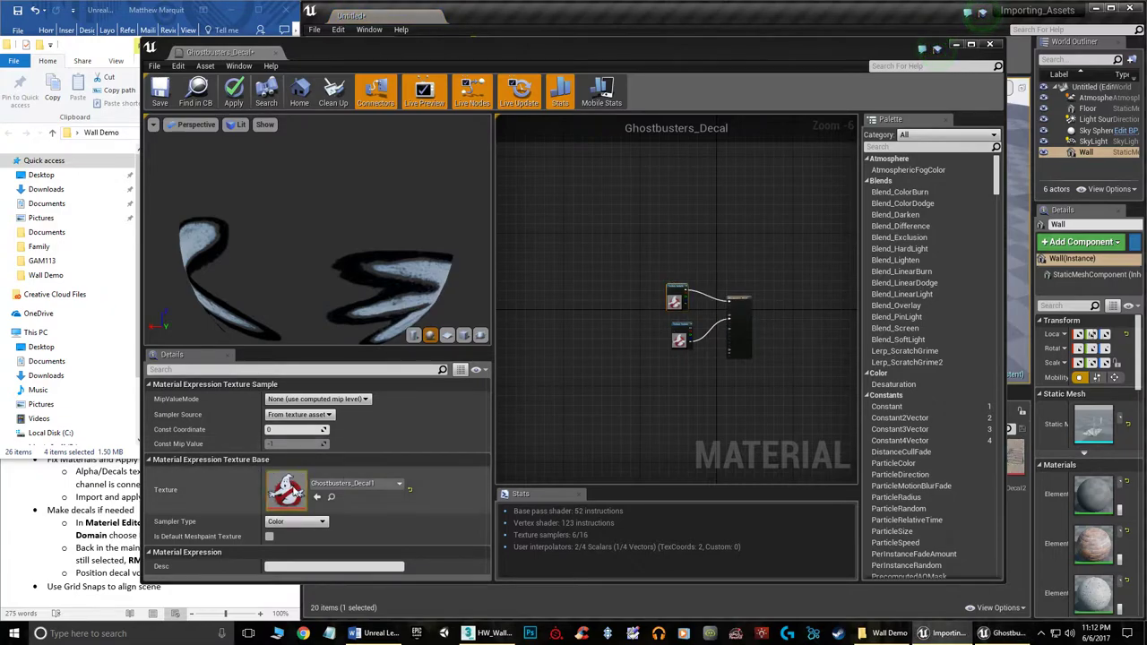
Set the Ghostbusters_Decal Material Domain to Deferred Decal, apply the change and close the material editor
{"action": "left_click", "coordinate": [731, 298]}
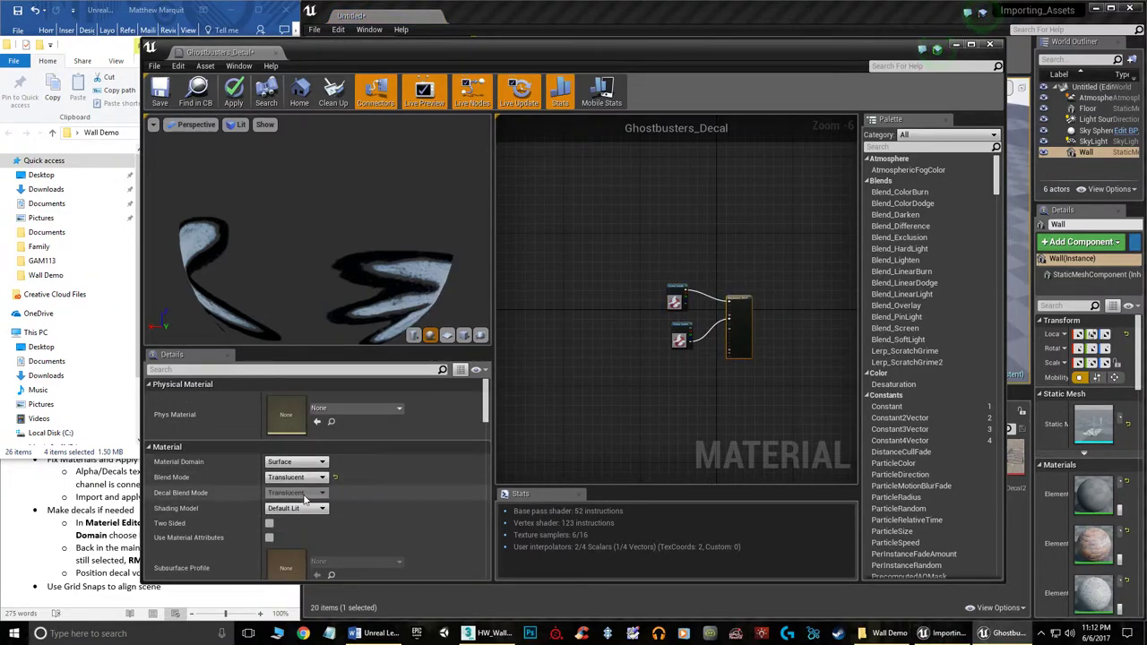
{"action": "left_click", "coordinate": [296, 461]}
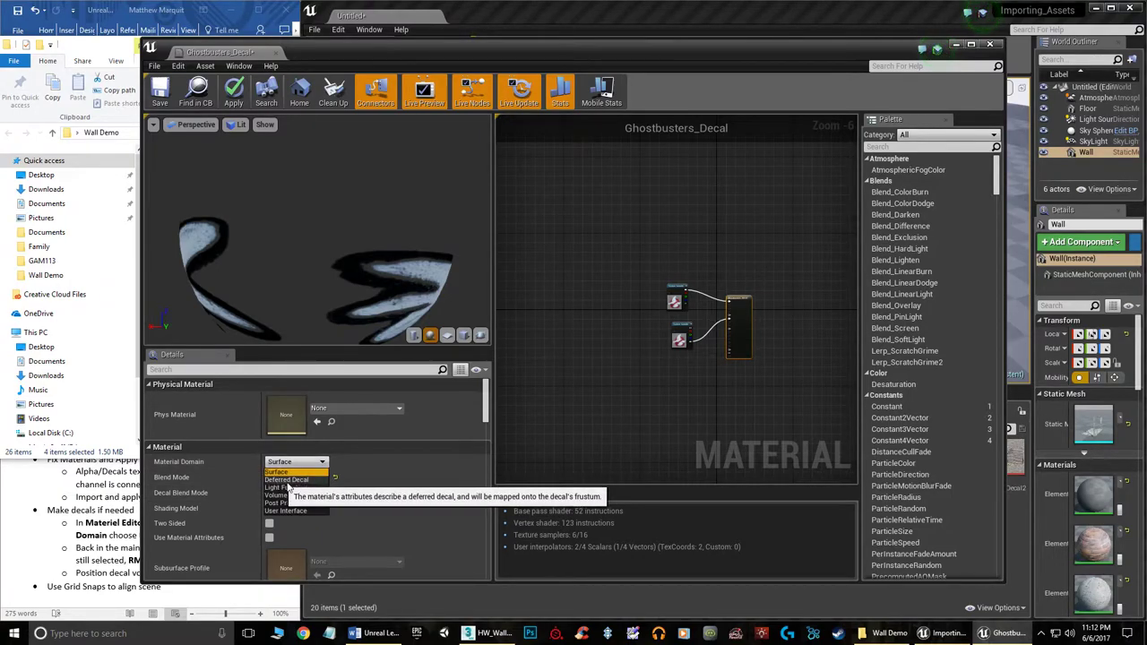
{"action": "left_click", "coordinate": [288, 481]}
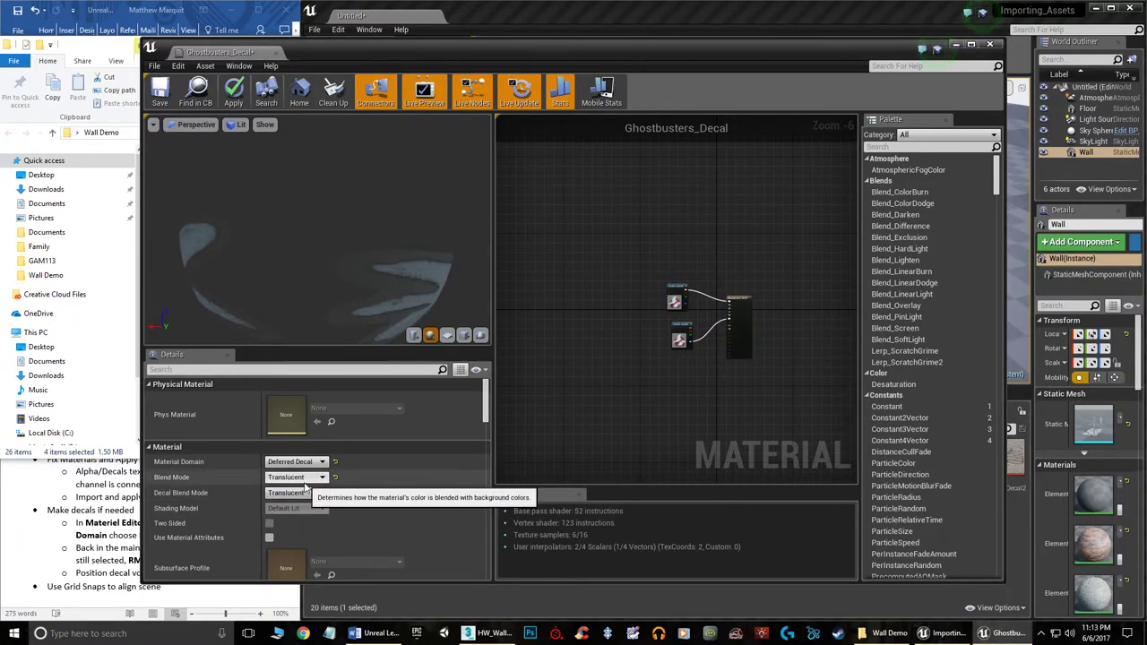
{"action": "left_click_drag", "start_coordinate": [347, 309], "coordinate": [340, 263]}
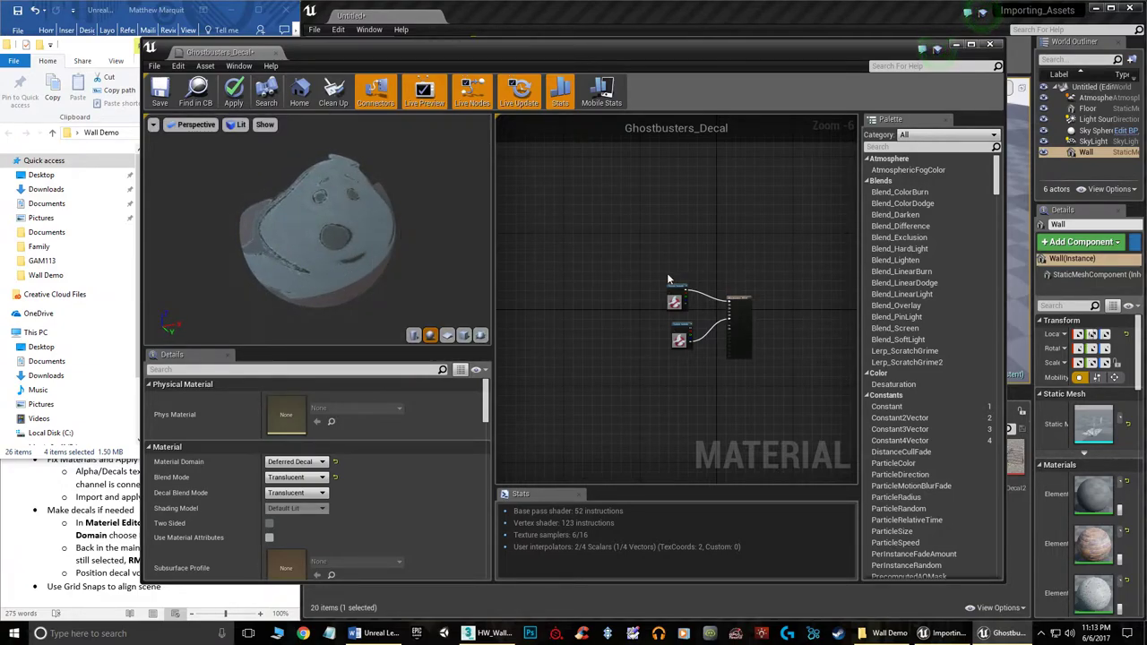
{"action": "left_click", "coordinate": [233, 91]}
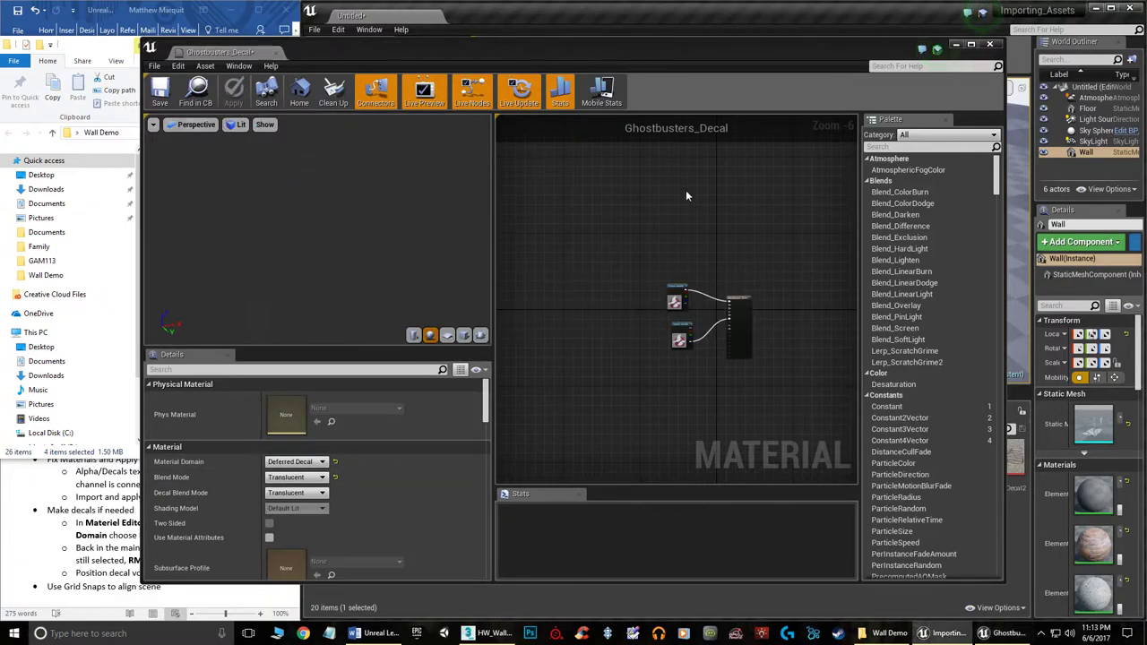
{"action": "left_click", "coordinate": [987, 43]}
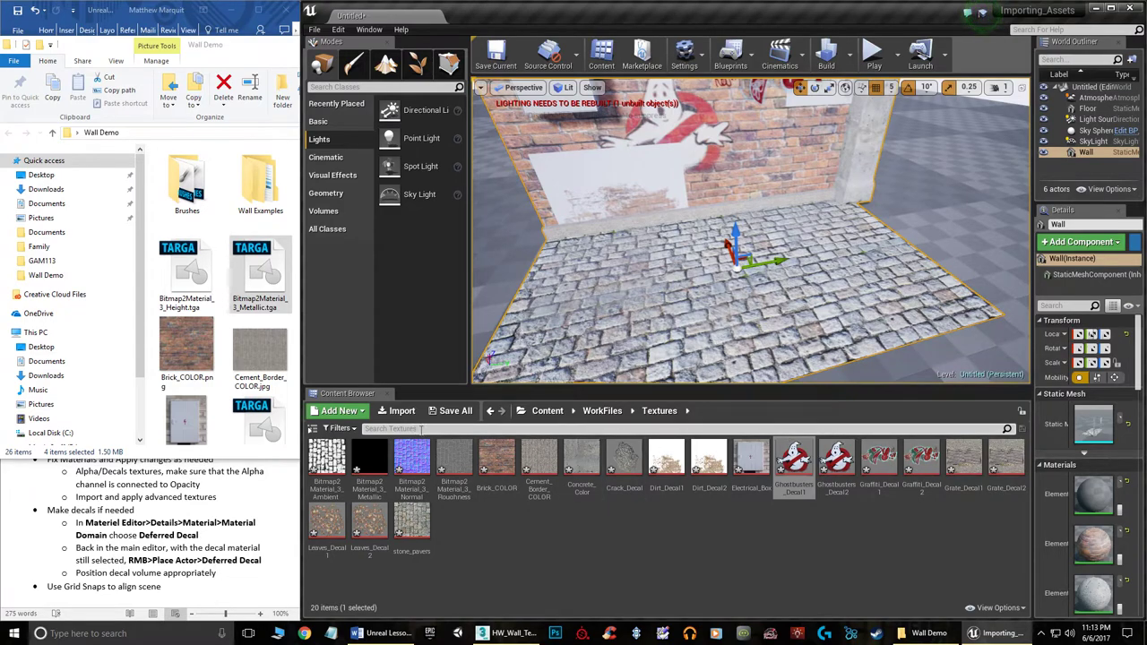
Select Ghostbusters_Decal in the WorkFiles Materials folder and replace the selected Wall actor with it as a Deferred Decal
{"action": "left_click", "coordinate": [602, 412]}
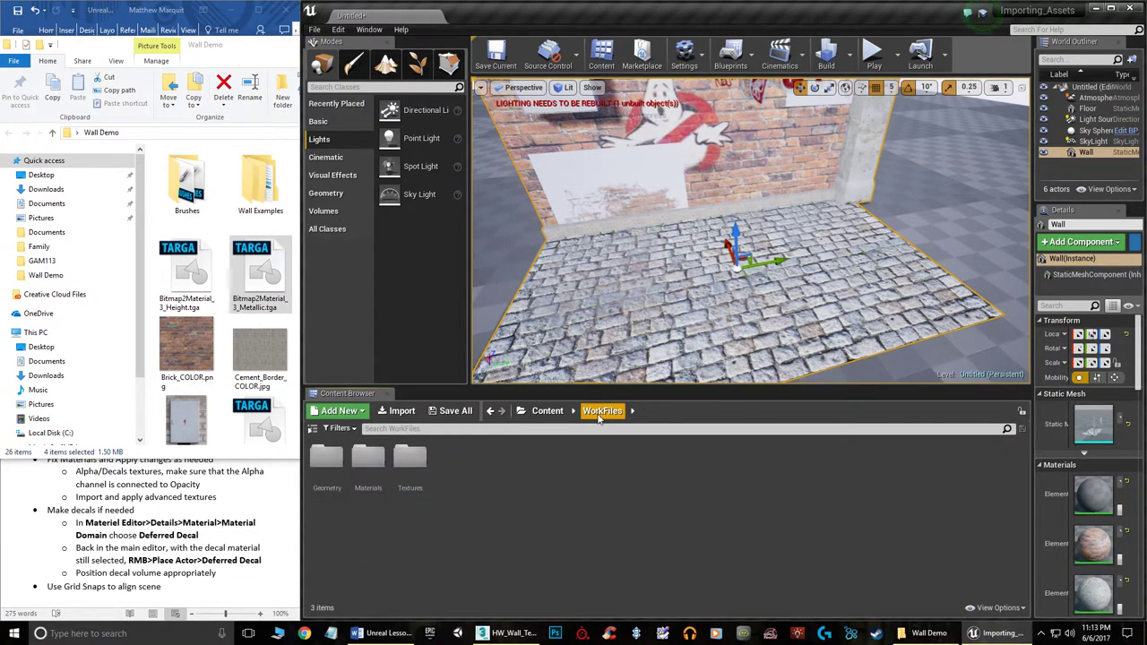
{"action": "double_click", "coordinate": [368, 459]}
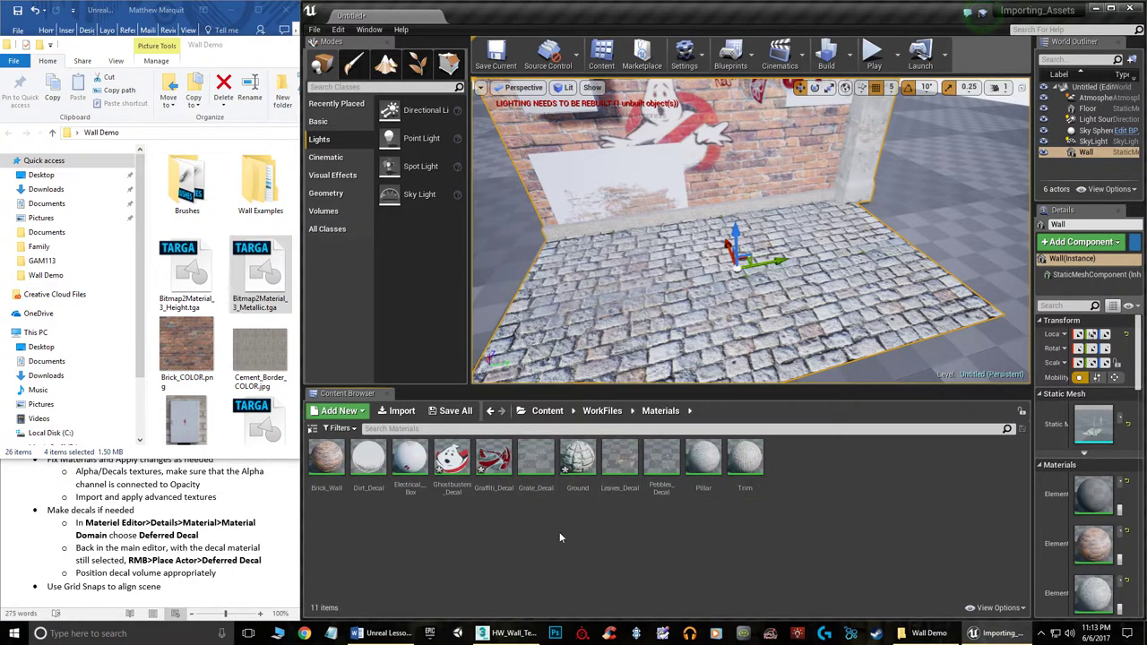
{"action": "left_click", "coordinate": [452, 458]}
{"action": "mouse_move", "coordinate": [768, 267]}
{"action": "right_mouse_down"}
{"action": "mouse_move", "coordinate": [680, 286]}
{"action": "mouse_move", "coordinate": [789, 266]}
{"action": "mouse_move", "coordinate": [768, 267]}
{"action": "right_mouse_up"}
{"action": "right_click", "coordinate": [767, 267]}
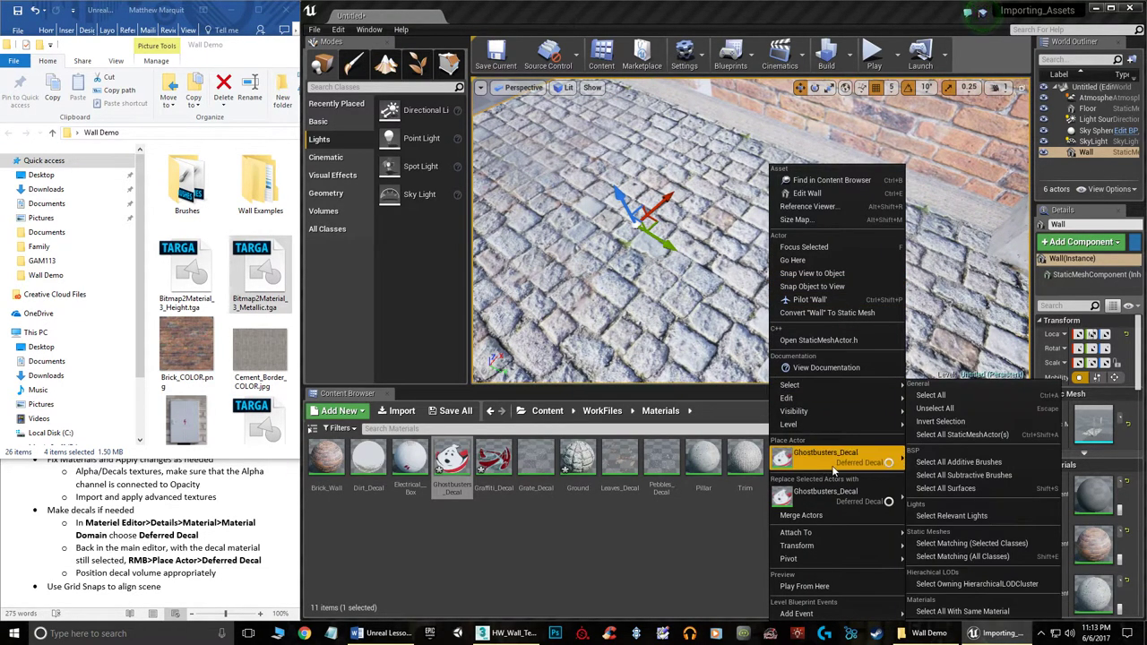
{"action": "mouse_move", "coordinate": [828, 458]}
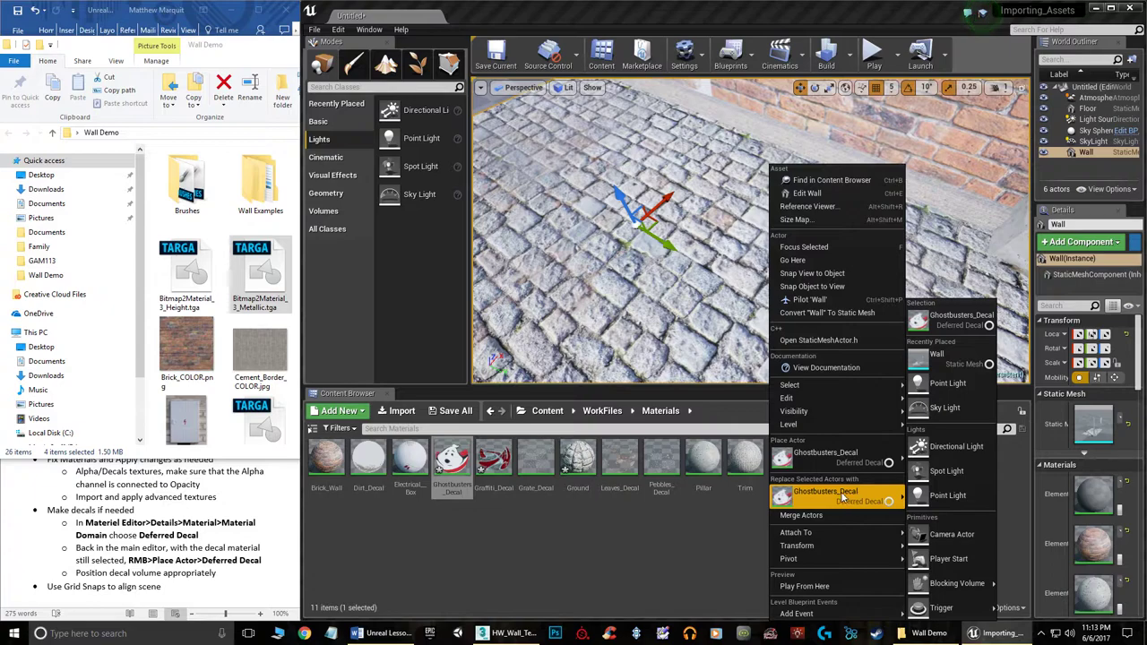
{"action": "left_click", "coordinate": [833, 490]}
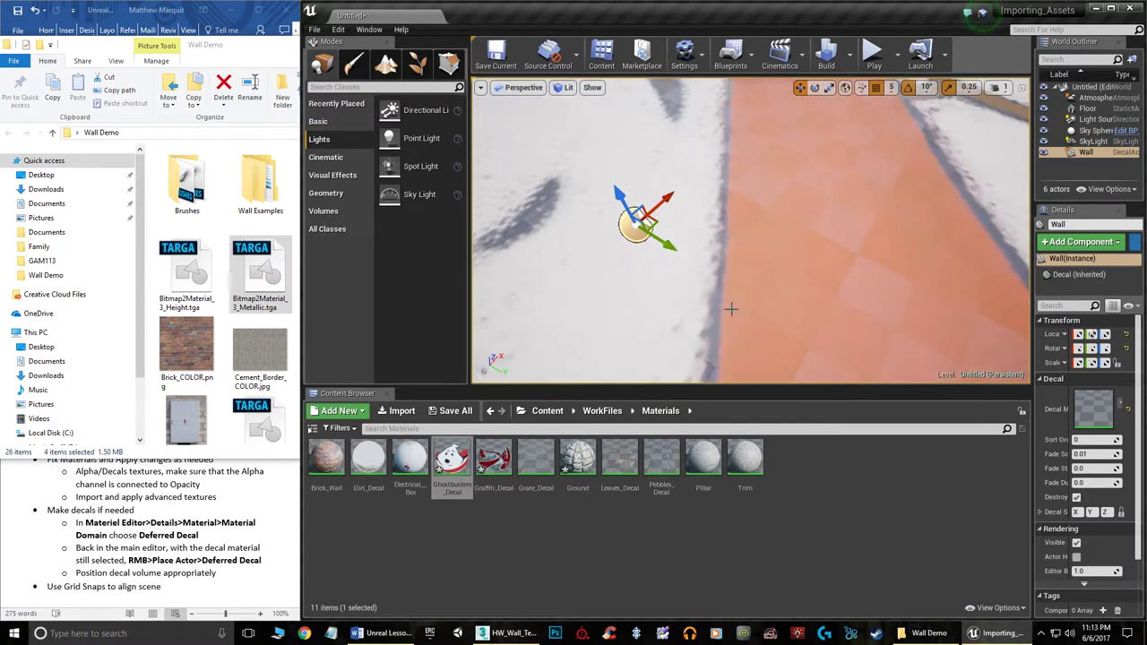
Frame the placed Ghostbusters decal together with the whole floor and raise the viewport camera speed to 4
{"action": "key", "text": "f"}
{"action": "right_click_drag", "start_coordinate": [703, 299], "coordinate": [672, 327]}
{"action": "key", "text": "s"}
{"action": "key", "text": "d"}
{"action": "right_click_drag", "start_coordinate": [895, 268], "coordinate": [831, 222]}
{"action": "left_click", "coordinate": [994, 87]}
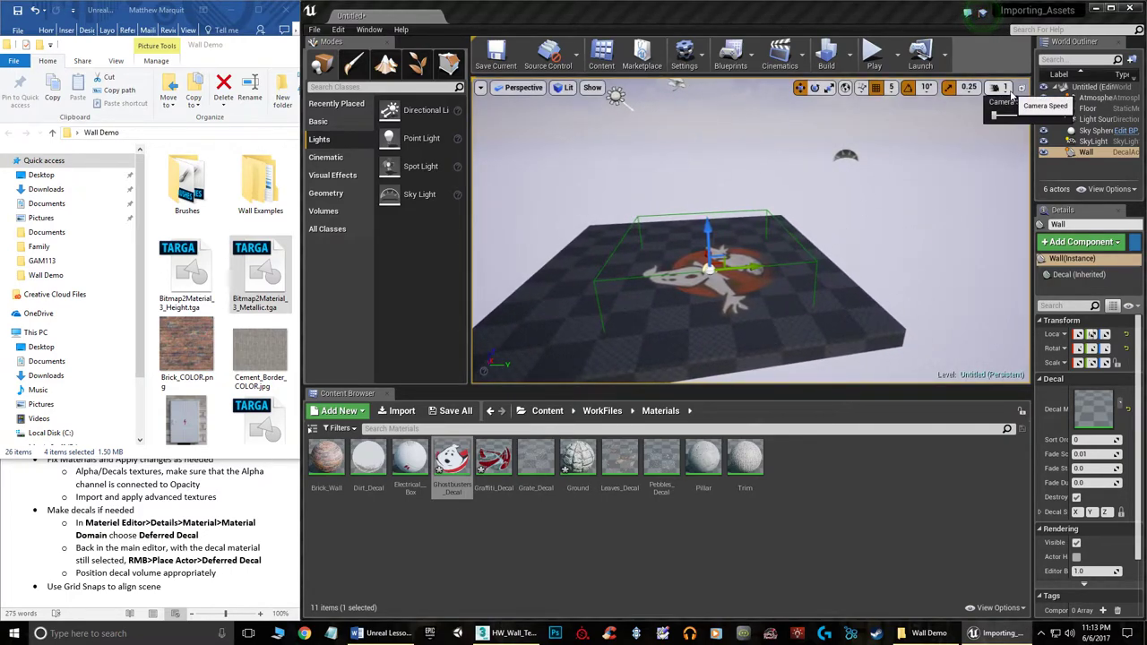
Scale the Ghostbusters decal down in width and length so it covers only a small patch of the floor
{"action": "right_click_drag", "start_coordinate": [910, 177], "coordinate": [645, 314]}
{"action": "key", "text": "w"}
{"action": "key", "text": "d"}
{"action": "key", "text": "d"}
{"action": "key", "text": "w"}
{"action": "key", "text": "d"}
{"action": "key", "text": "s"}
{"action": "key", "text": "w"}
{"action": "key", "text": "d"}
{"action": "key", "text": "s"}
{"action": "right_click_drag", "start_coordinate": [717, 281], "coordinate": [842, 183]}
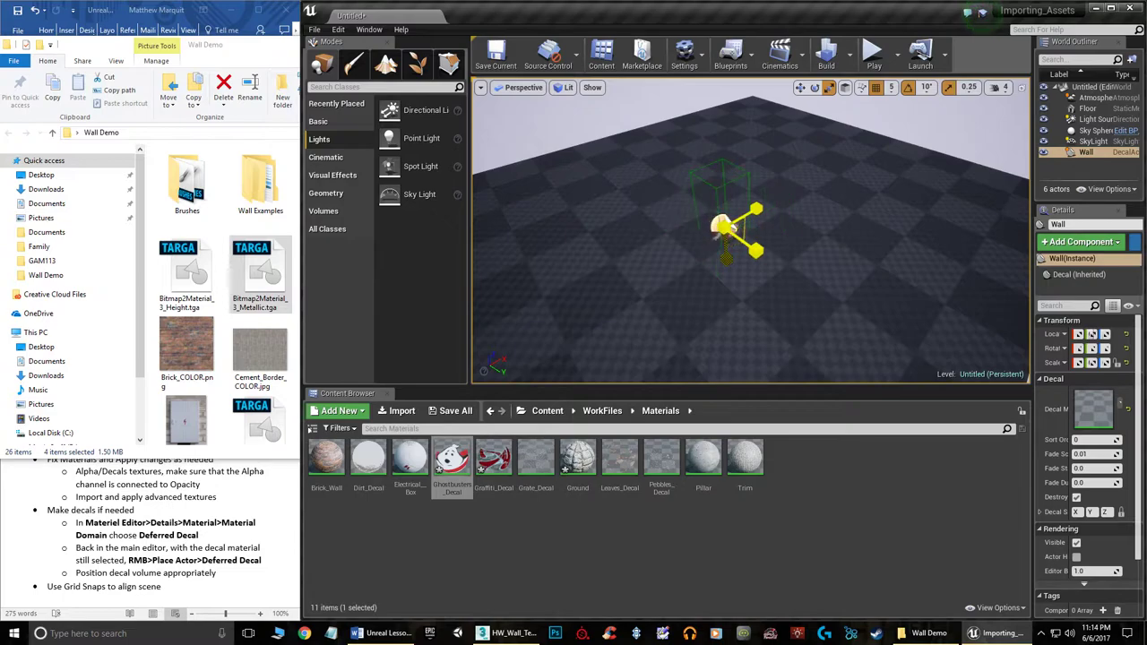
Flatten the decal's projection volume to a thin box at floor level and set the viewport camera speed to 2
{"action": "left_click_drag", "start_coordinate": [760, 260], "coordinate": [662, 233], "text": "alt"}
{"action": "right_click_drag", "start_coordinate": [726, 233], "coordinate": [753, 260]}
{"action": "key", "text": "f"}
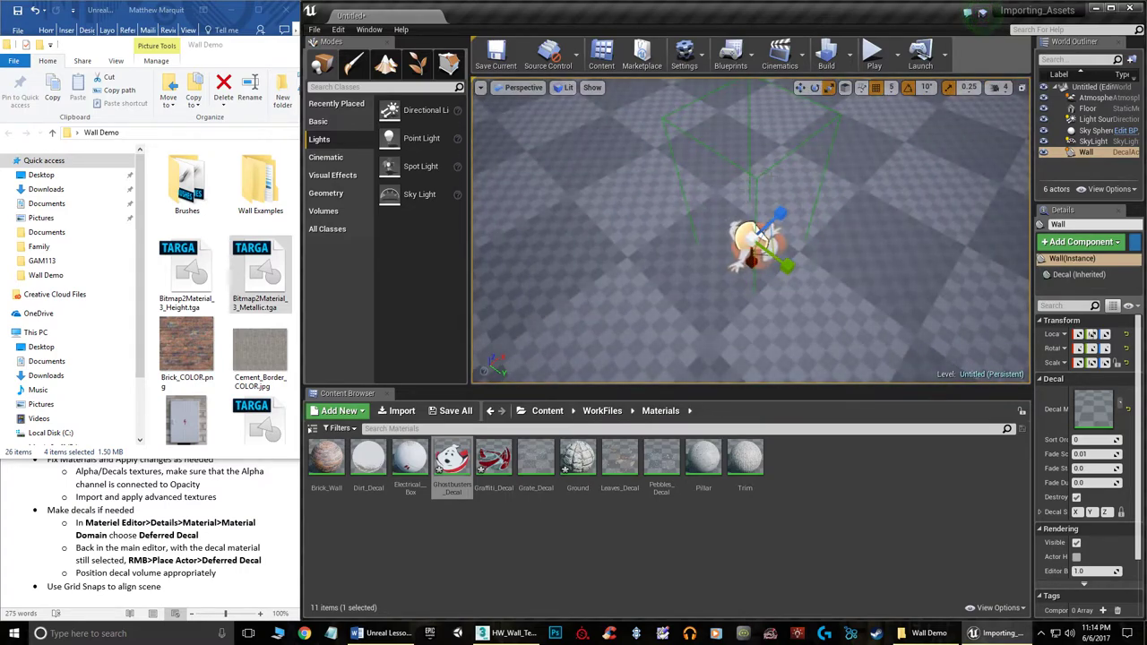
{"action": "right_click_drag", "start_coordinate": [786, 186], "coordinate": [795, 232]}
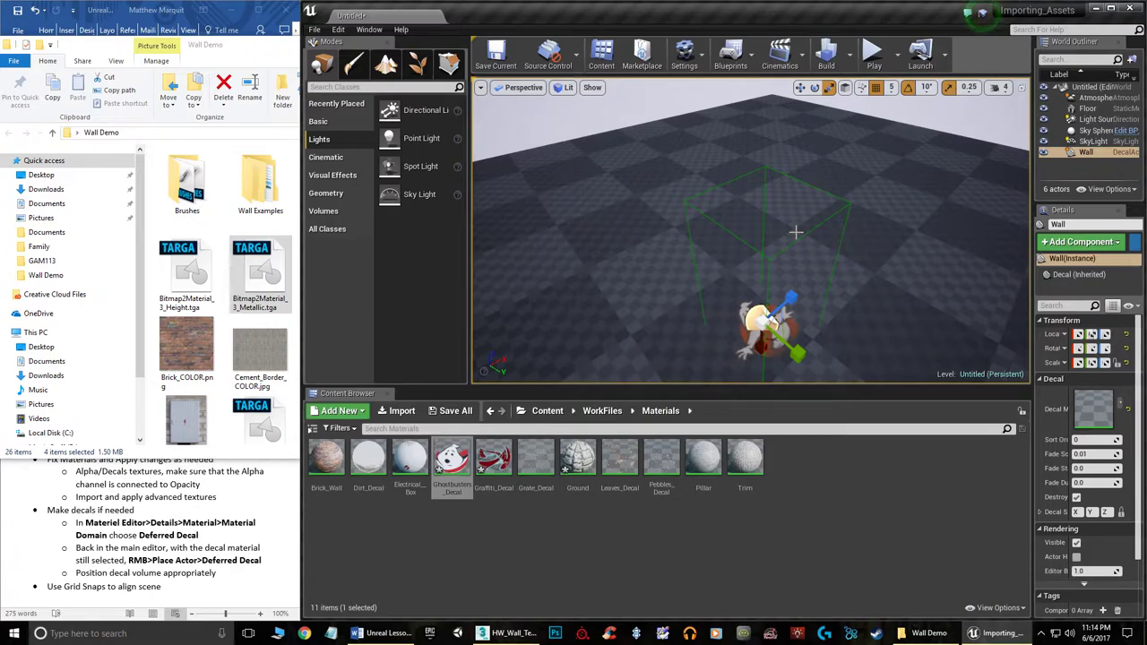
{"action": "right_click_drag", "start_coordinate": [788, 287], "coordinate": [789, 310]}
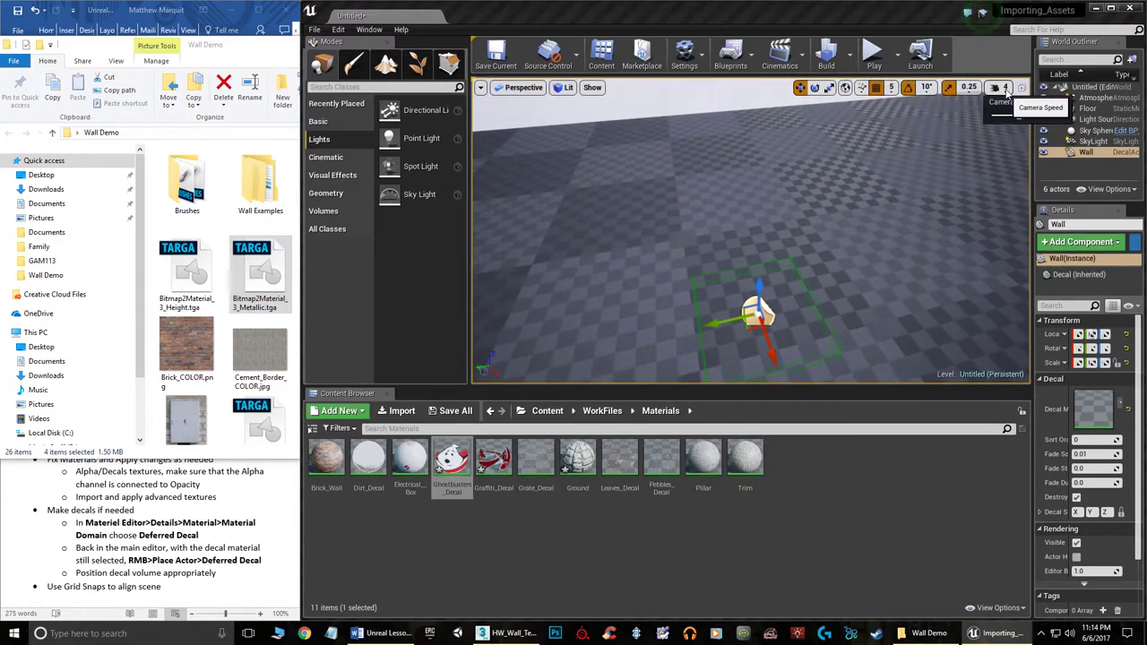
{"action": "right_click_drag", "start_coordinate": [846, 209], "coordinate": [857, 236]}
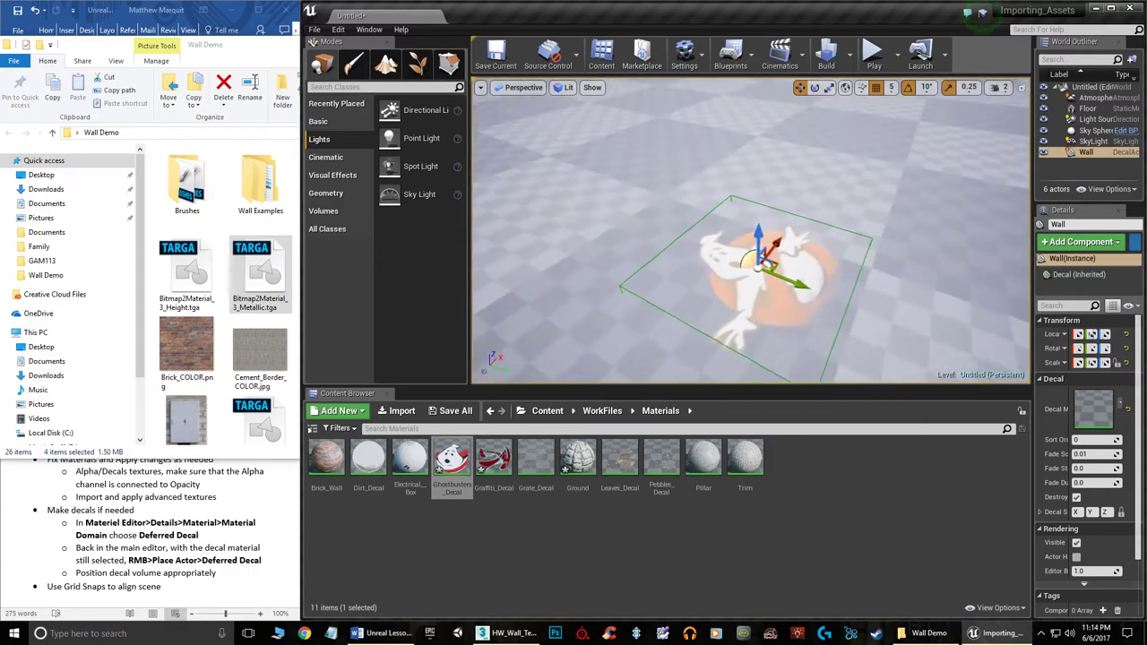
Select the floor to view the decal unselected, reselect the decal and move it along its X axis across the floor
{"action": "left_click_drag", "start_coordinate": [674, 228], "coordinate": [574, 227], "text": "alt"}
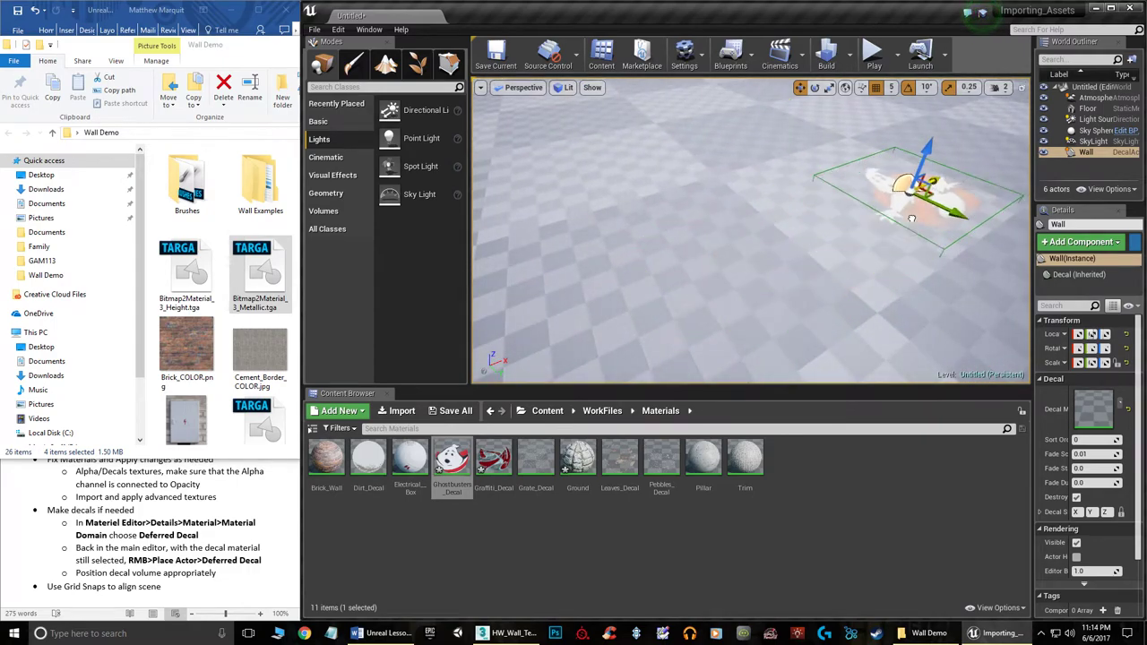
{"action": "right_click_drag", "start_coordinate": [747, 195], "coordinate": [747, 152]}
{"action": "mouse_move", "coordinate": [750, 231]}
{"action": "right_mouse_down"}
{"action": "mouse_move", "coordinate": [627, 230]}
{"action": "mouse_move", "coordinate": [680, 251]}
{"action": "mouse_move", "coordinate": [744, 215]}
{"action": "mouse_move", "coordinate": [698, 215]}
{"action": "mouse_move", "coordinate": [749, 244]}
{"action": "right_mouse_up"}
{"action": "left_click", "coordinate": [749, 244]}
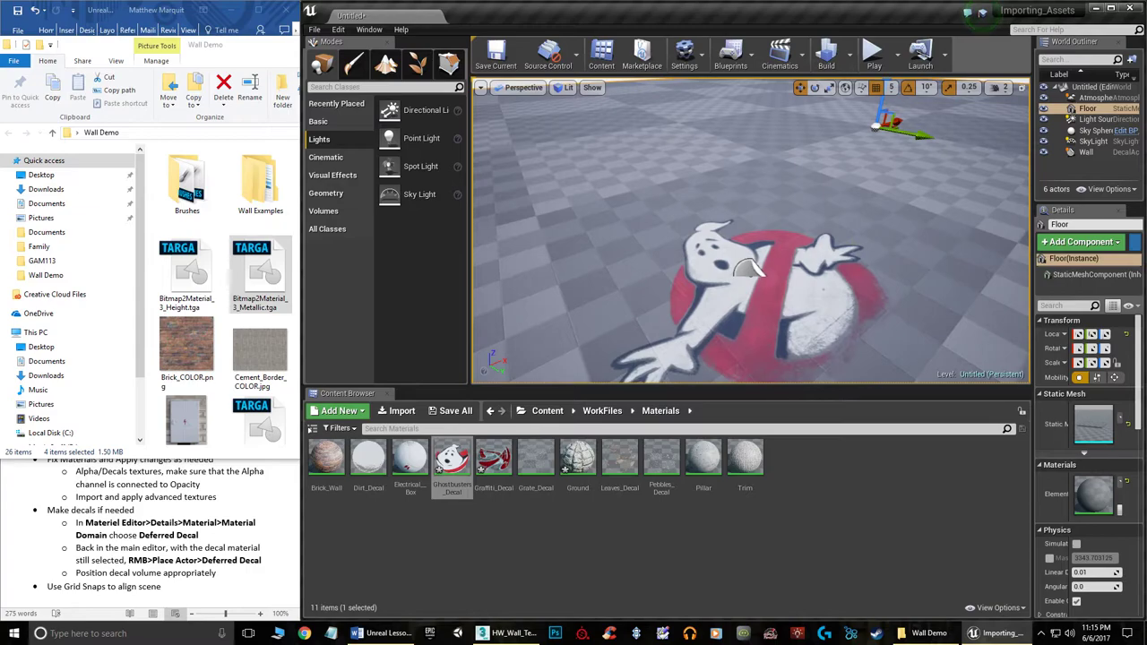
{"action": "left_click", "coordinate": [756, 270]}
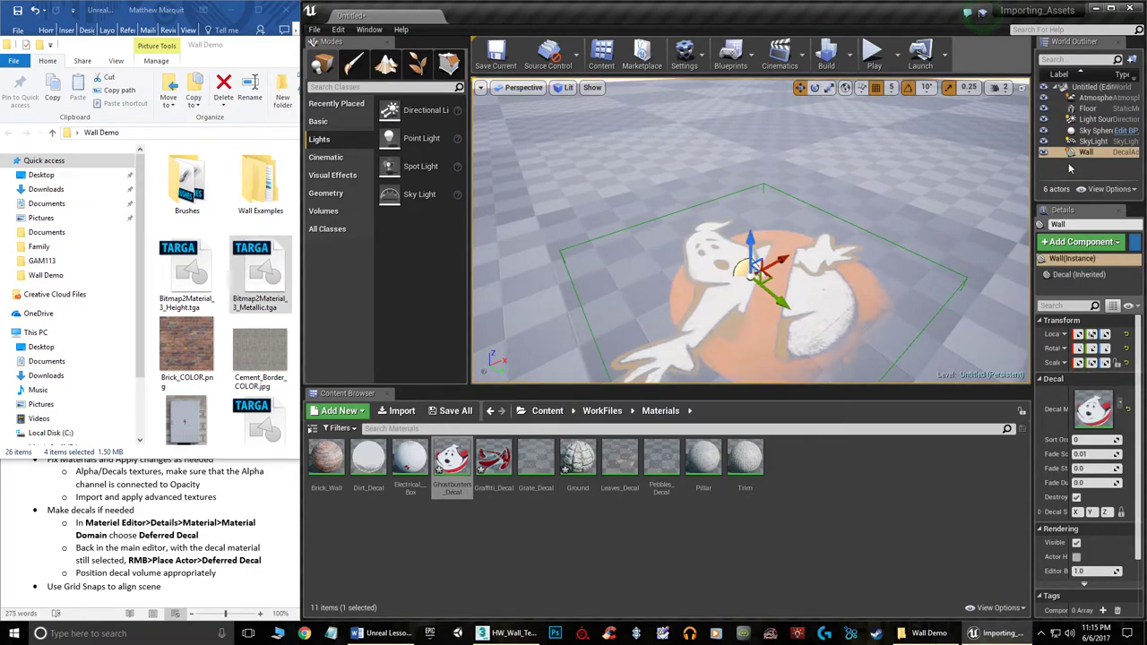
{"action": "left_click", "coordinate": [1075, 154]}
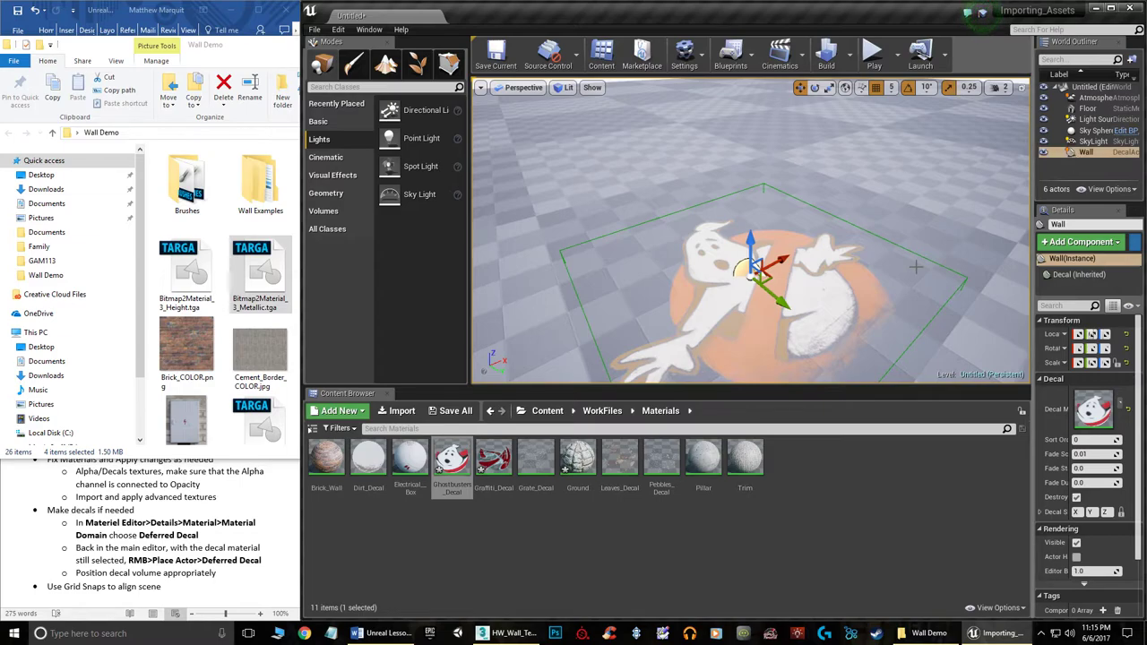
{"action": "scroll", "coordinate": [792, 235], "scroll_direction": "down", "scroll_amount": 6}
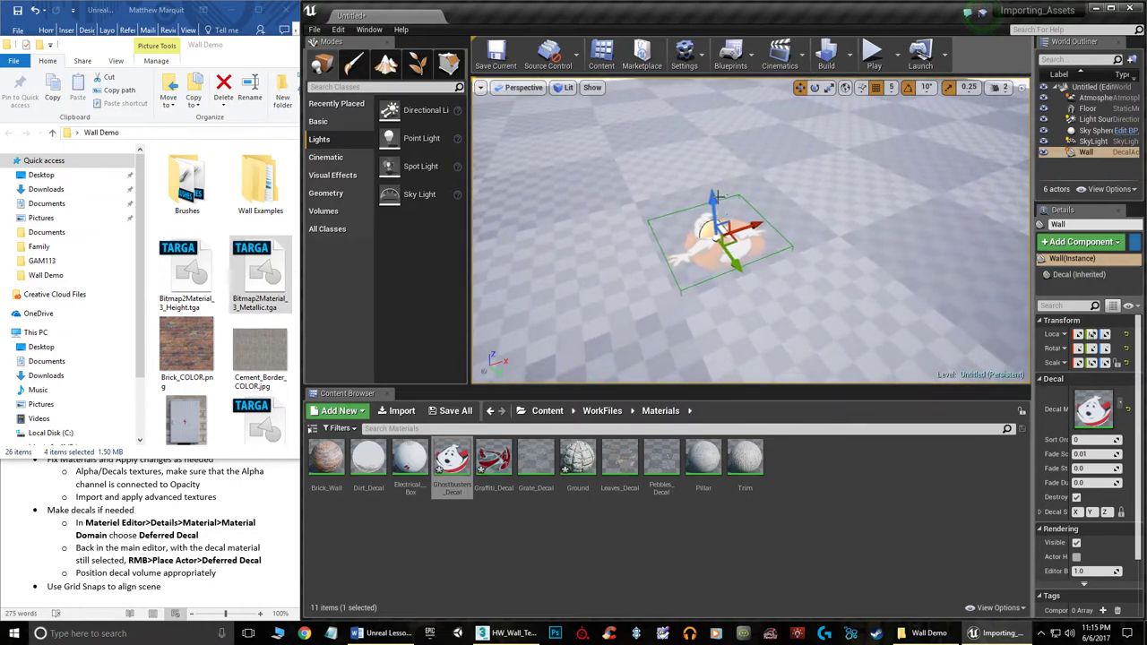
{"action": "left_click_drag", "start_coordinate": [755, 227], "coordinate": [672, 216]}
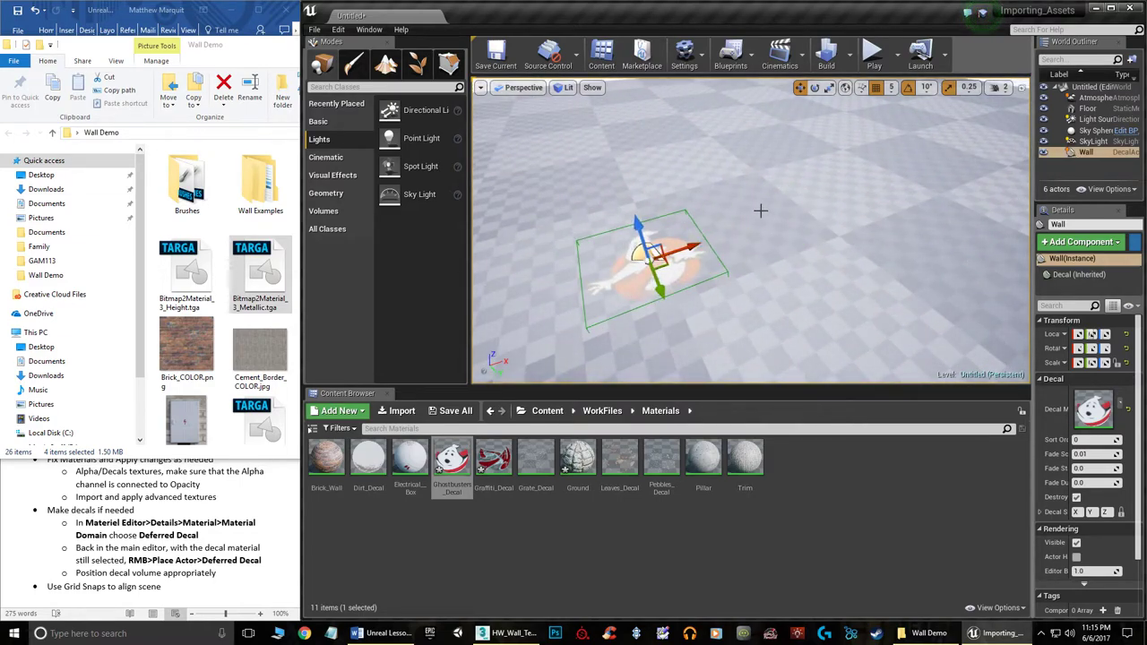
Try placing an additive Cone geometry brush on the floor near the decal and undo its placement
{"action": "left_click", "coordinate": [327, 195]}
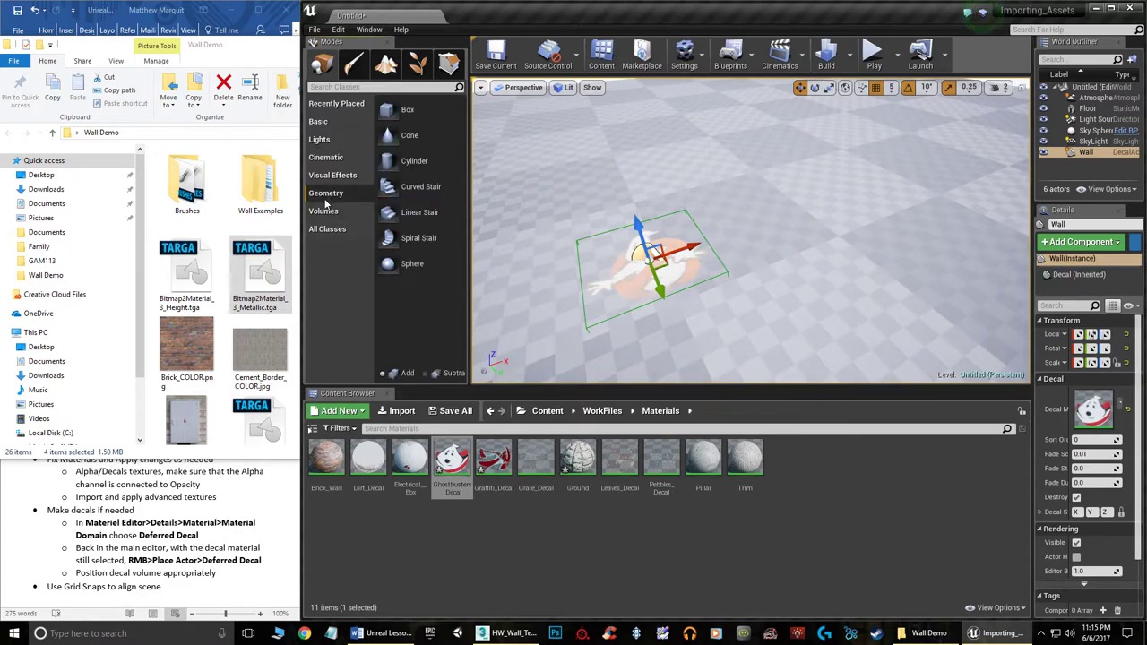
{"action": "mouse_move", "coordinate": [399, 137]}
{"action": "left_mouse_down"}
{"action": "mouse_move", "coordinate": [735, 179]}
{"action": "mouse_move", "coordinate": [785, 218]}
{"action": "mouse_move", "coordinate": [938, 154]}
{"action": "left_mouse_up"}
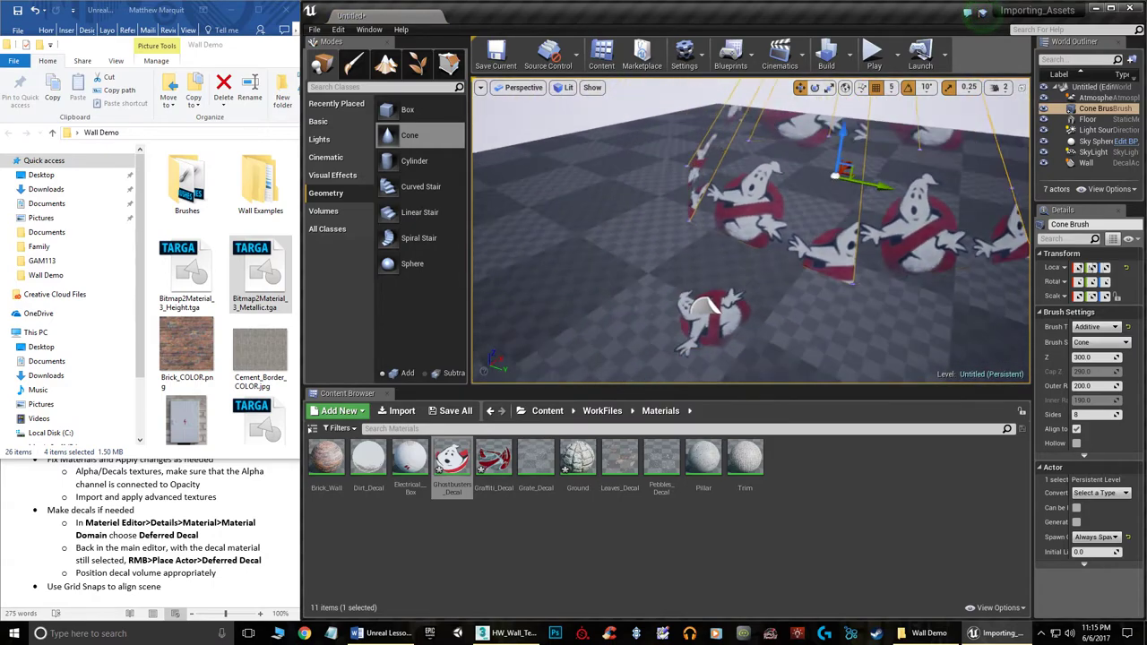
{"action": "right_click_drag", "start_coordinate": [720, 227], "coordinate": [677, 251]}
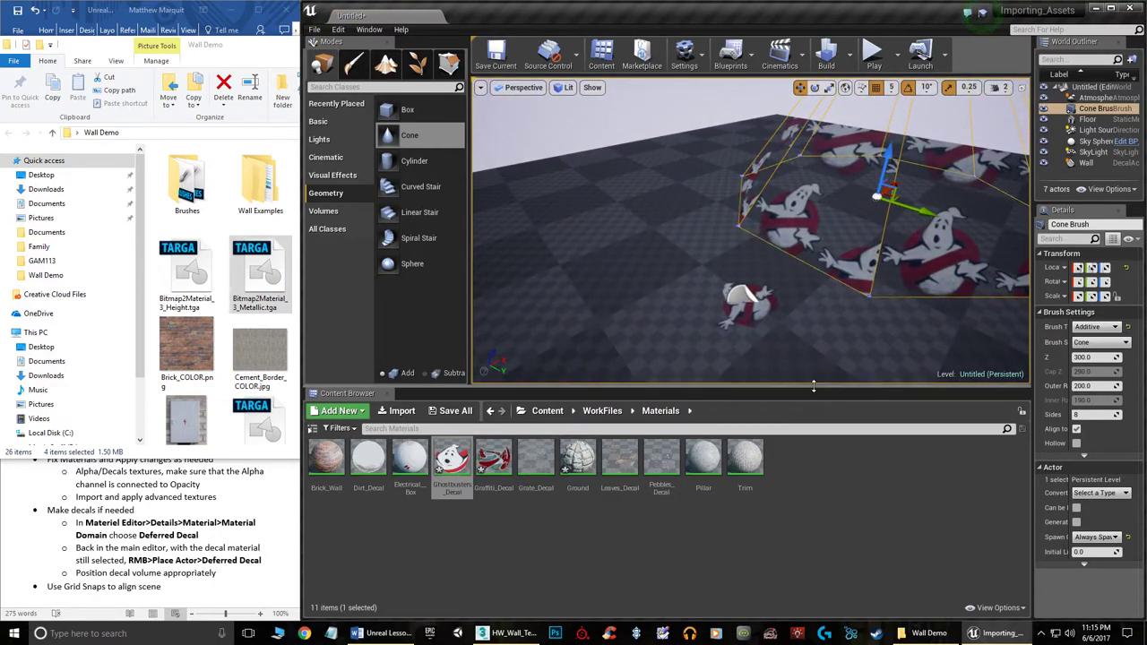
{"action": "key", "text": "ctrl+z"}
{"action": "left_click", "coordinate": [840, 491]}
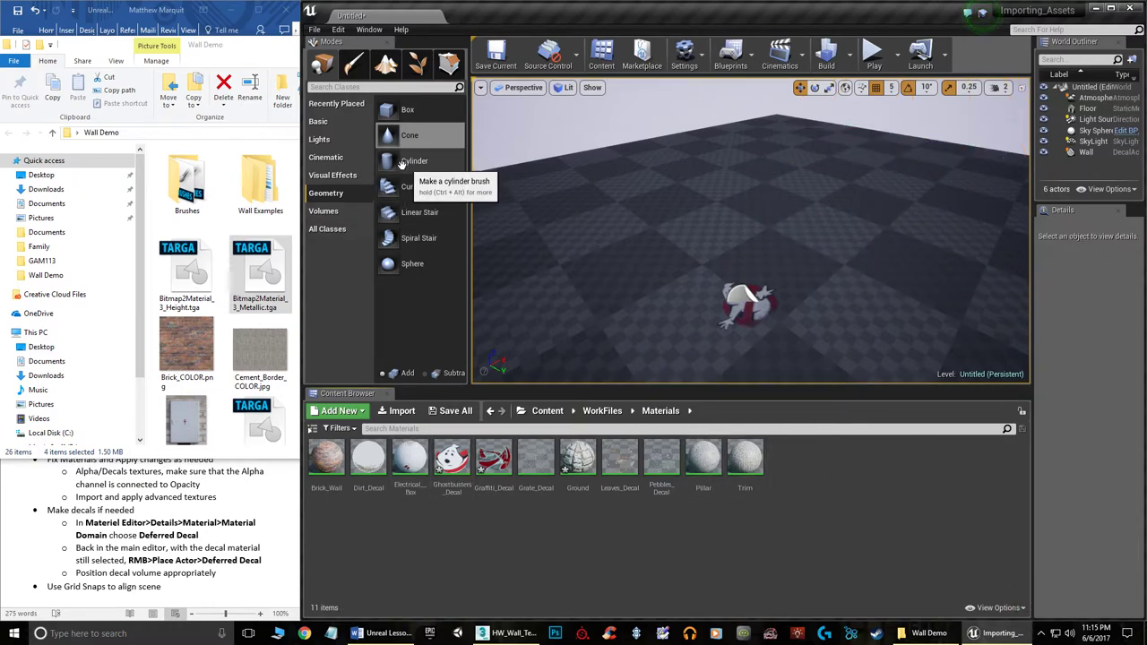
Place an additive Cylinder geometry brush on the floor and move the Ghostbusters decal to the base of one cylinder face
{"action": "mouse_move", "coordinate": [400, 163]}
{"action": "left_mouse_down"}
{"action": "mouse_move", "coordinate": [659, 261]}
{"action": "mouse_move", "coordinate": [628, 242]}
{"action": "mouse_move", "coordinate": [851, 268]}
{"action": "left_mouse_up"}
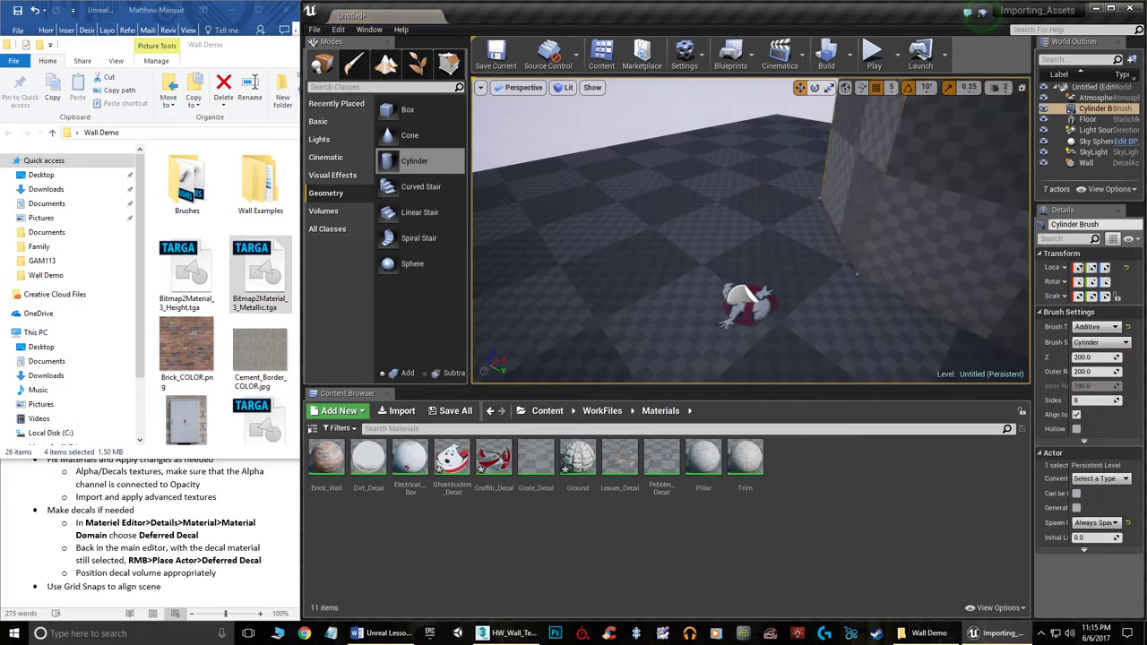
{"action": "mouse_move", "coordinate": [801, 276]}
{"action": "right_mouse_down"}
{"action": "mouse_move", "coordinate": [788, 268]}
{"action": "mouse_move", "coordinate": [801, 276]}
{"action": "right_mouse_up"}
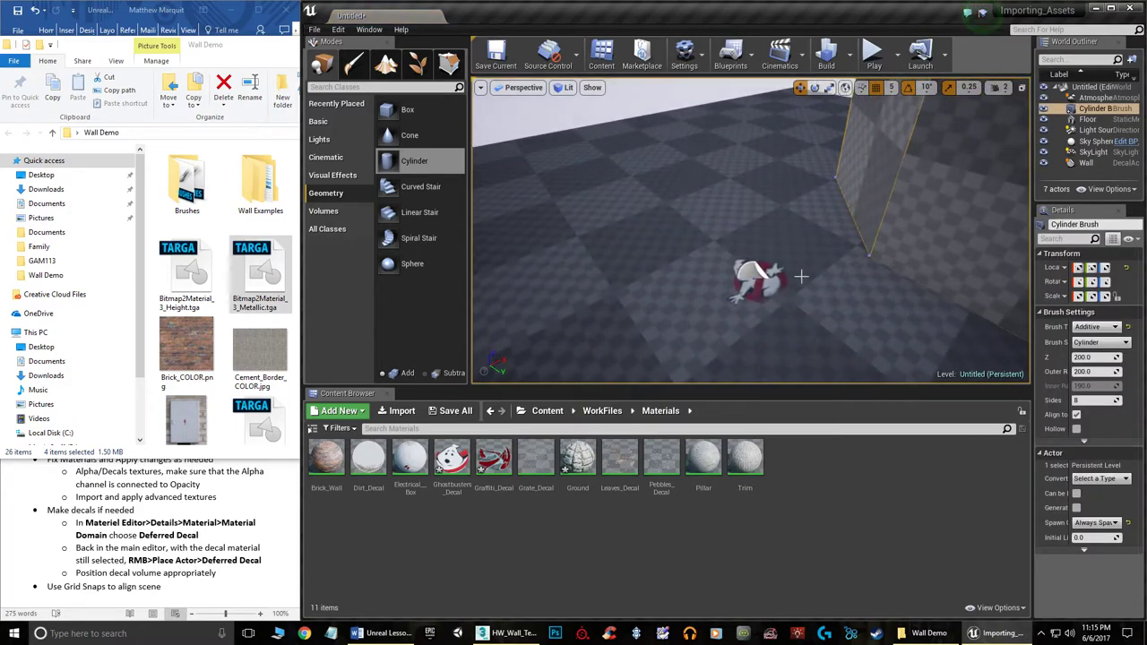
{"action": "left_click", "coordinate": [751, 279]}
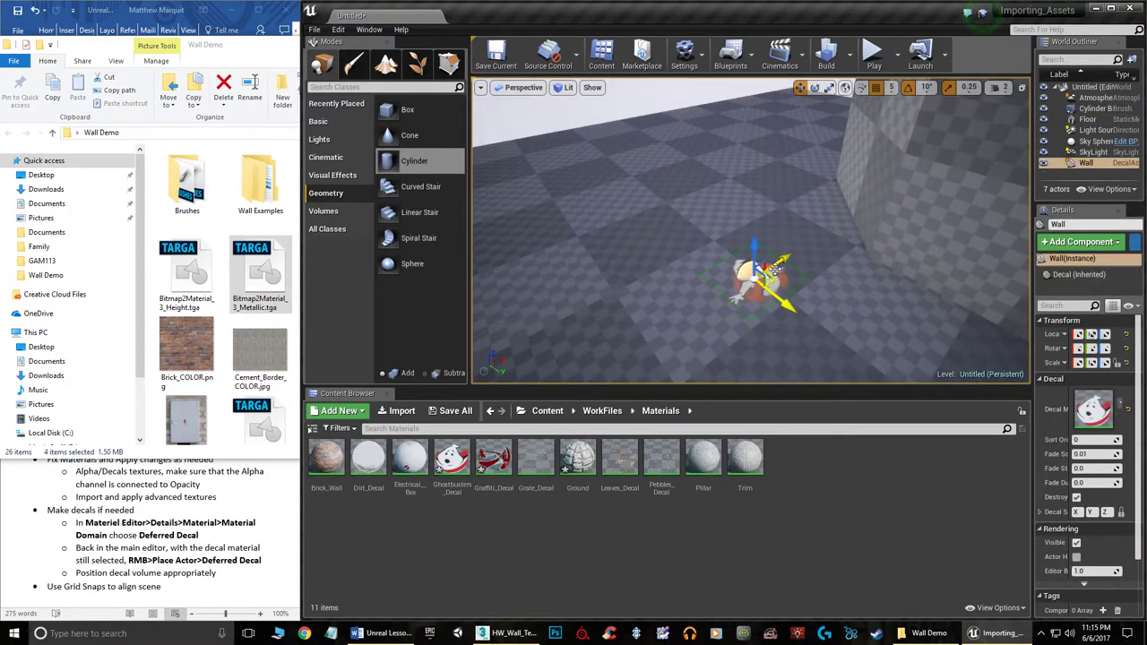
{"action": "left_click_drag", "start_coordinate": [752, 279], "coordinate": [915, 222]}
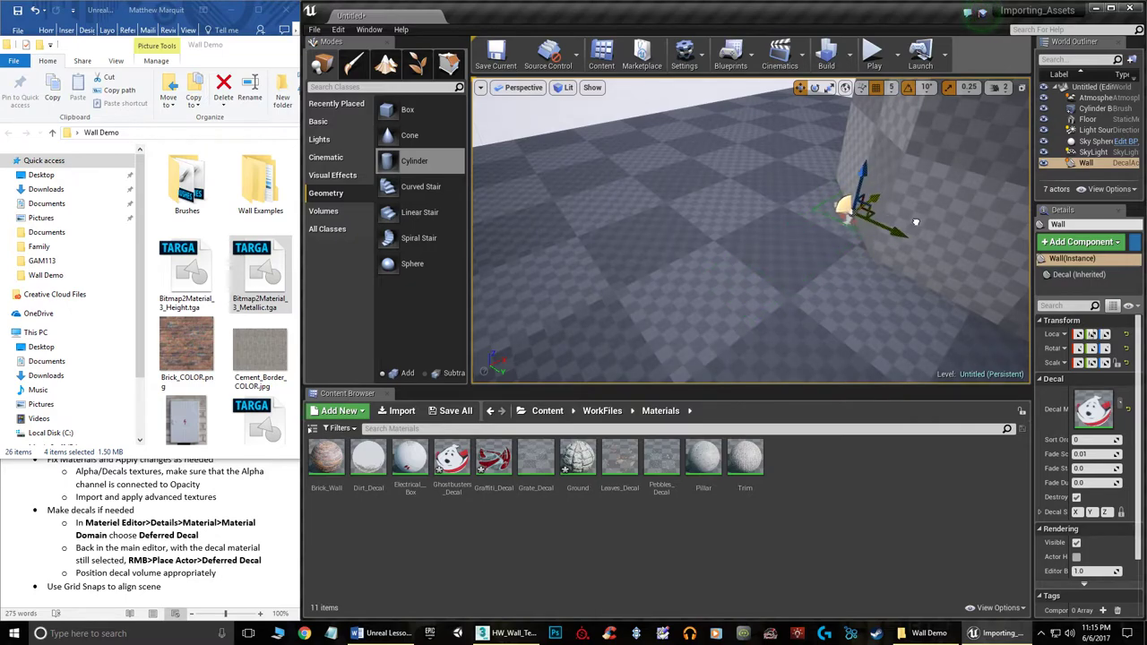
{"action": "right_click_drag", "start_coordinate": [905, 224], "coordinate": [1003, 182]}
{"action": "left_click_drag", "start_coordinate": [767, 258], "coordinate": [889, 269]}
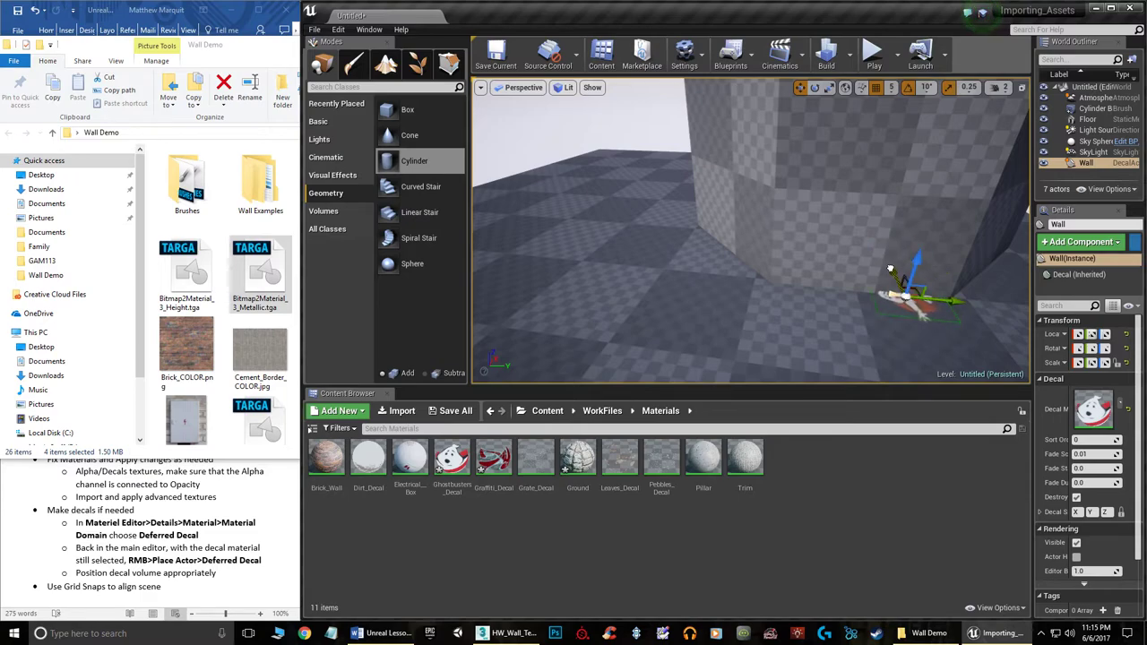
{"action": "right_click_drag", "start_coordinate": [887, 269], "coordinate": [809, 290]}
Rotate the decal upright and raise it onto the cylinder face, then deselect it to inspect the projection
{"action": "left_click", "coordinate": [813, 87]}
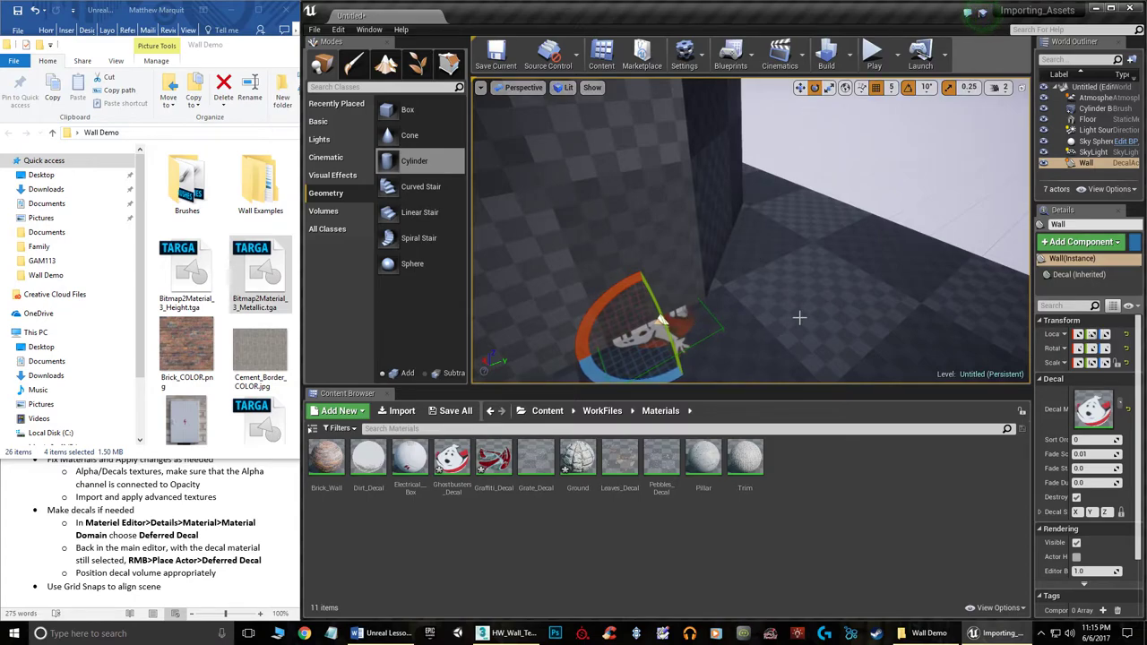
{"action": "left_click_drag", "start_coordinate": [631, 293], "coordinate": [714, 291]}
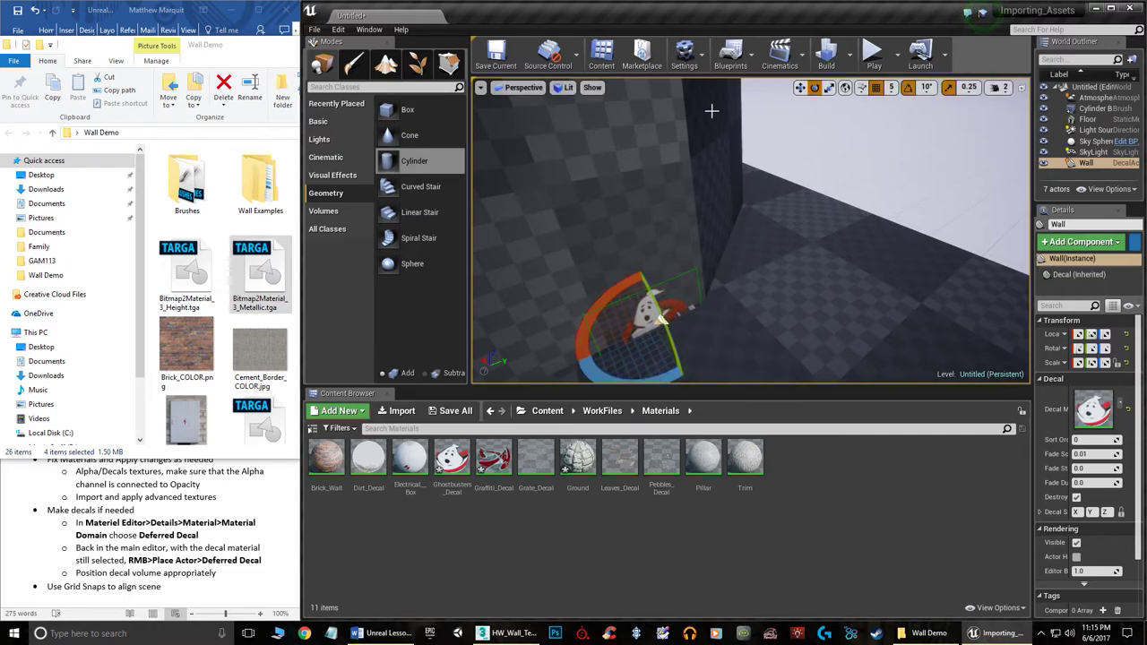
{"action": "left_click", "coordinate": [801, 89]}
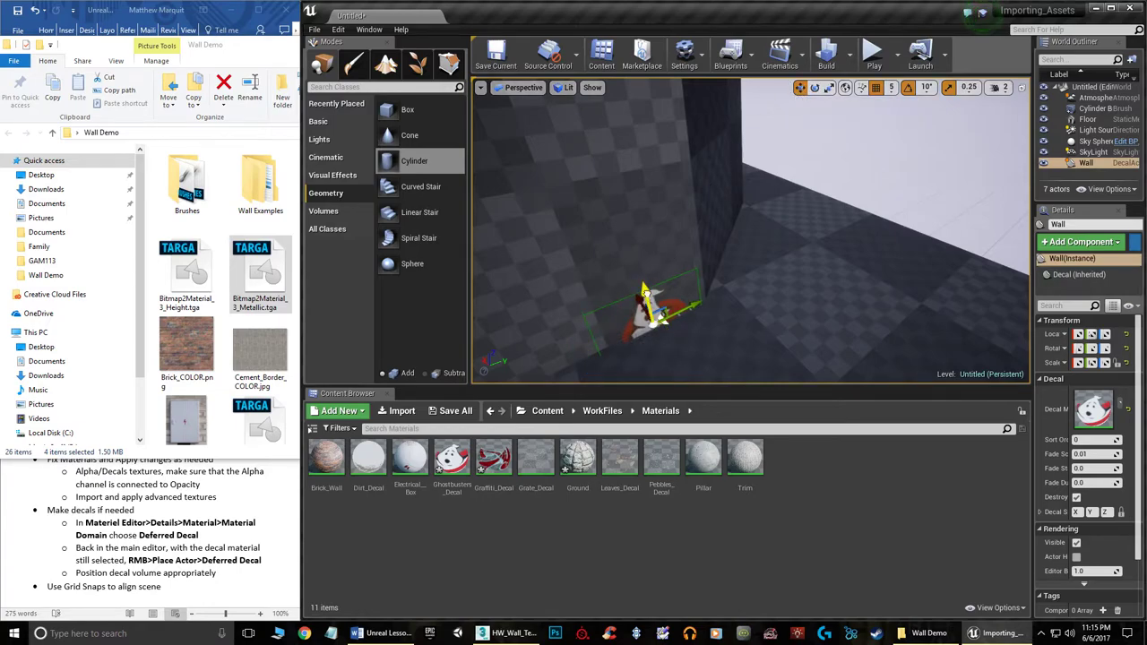
{"action": "mouse_move", "coordinate": [621, 229]}
{"action": "right_mouse_down"}
{"action": "mouse_move", "coordinate": [479, 231]}
{"action": "mouse_move", "coordinate": [627, 232]}
{"action": "mouse_move", "coordinate": [600, 242]}
{"action": "mouse_move", "coordinate": [573, 235]}
{"action": "mouse_move", "coordinate": [618, 231]}
{"action": "right_mouse_up"}
{"action": "left_click", "coordinate": [843, 166]}
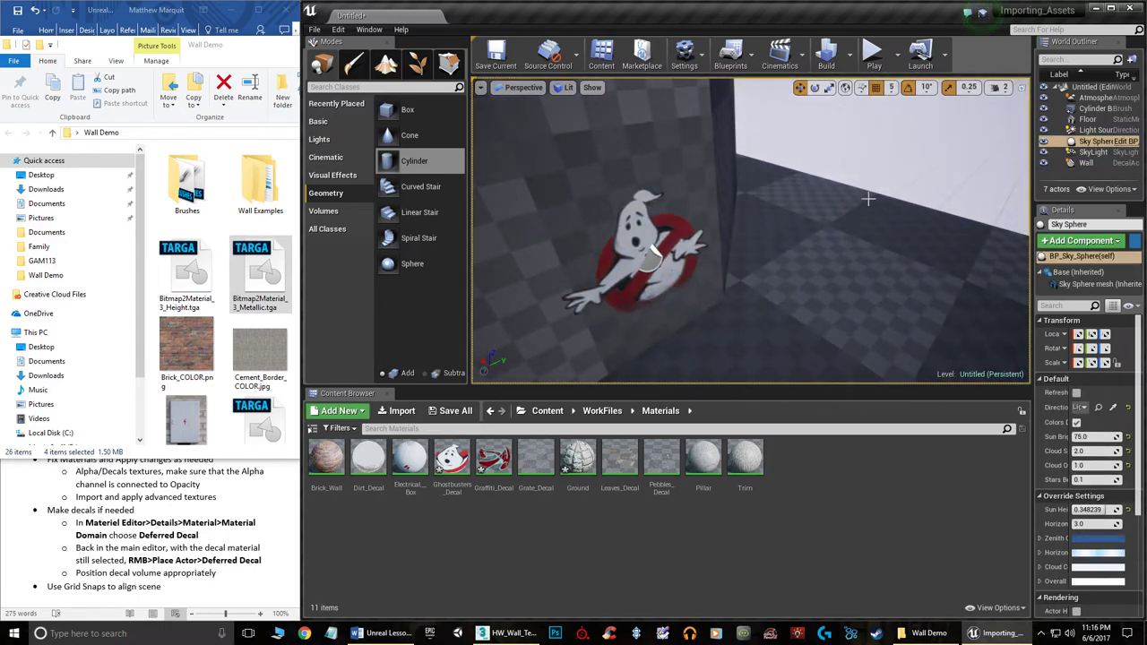
{"action": "right_click_drag", "start_coordinate": [868, 197], "coordinate": [842, 197]}
{"action": "right_click_drag", "start_coordinate": [761, 201], "coordinate": [870, 192]}
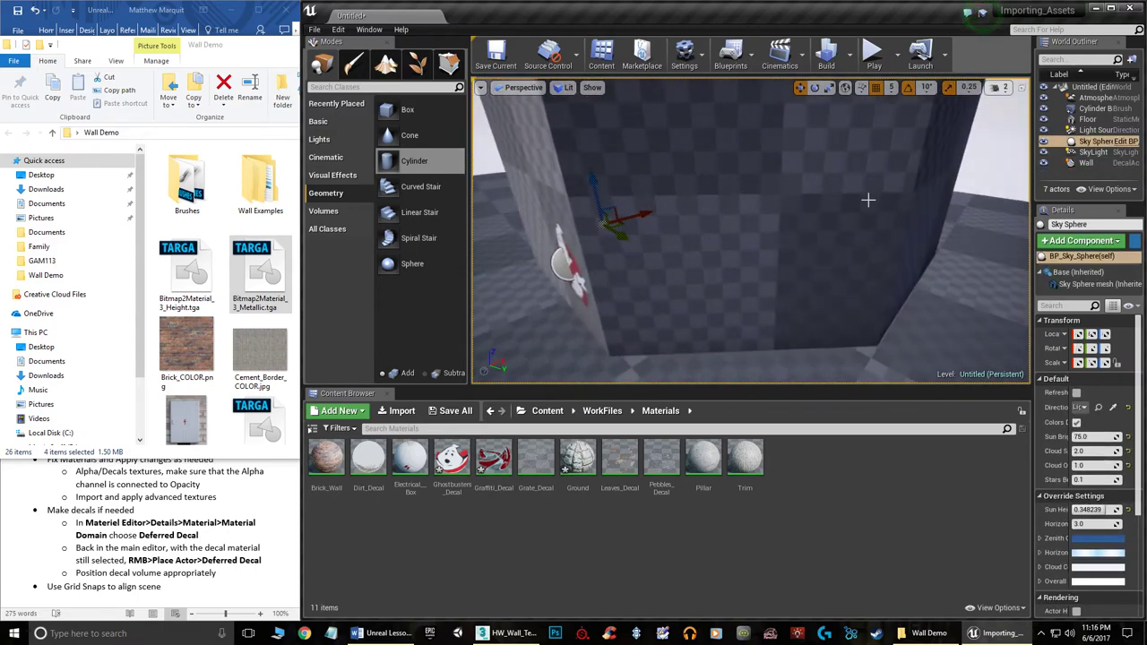
Undo the decal's rotation, moves and scaling, the Cylinder brush, and the replacement of the Wall mesh actor
{"action": "key", "text": "ctrl+z"}
{"action": "key", "text": "ctrl+z"}
{"action": "key", "text": "ctrl+z"}
{"action": "key", "text": "ctrl+z"}
{"action": "key", "text": "ctrl+z"}
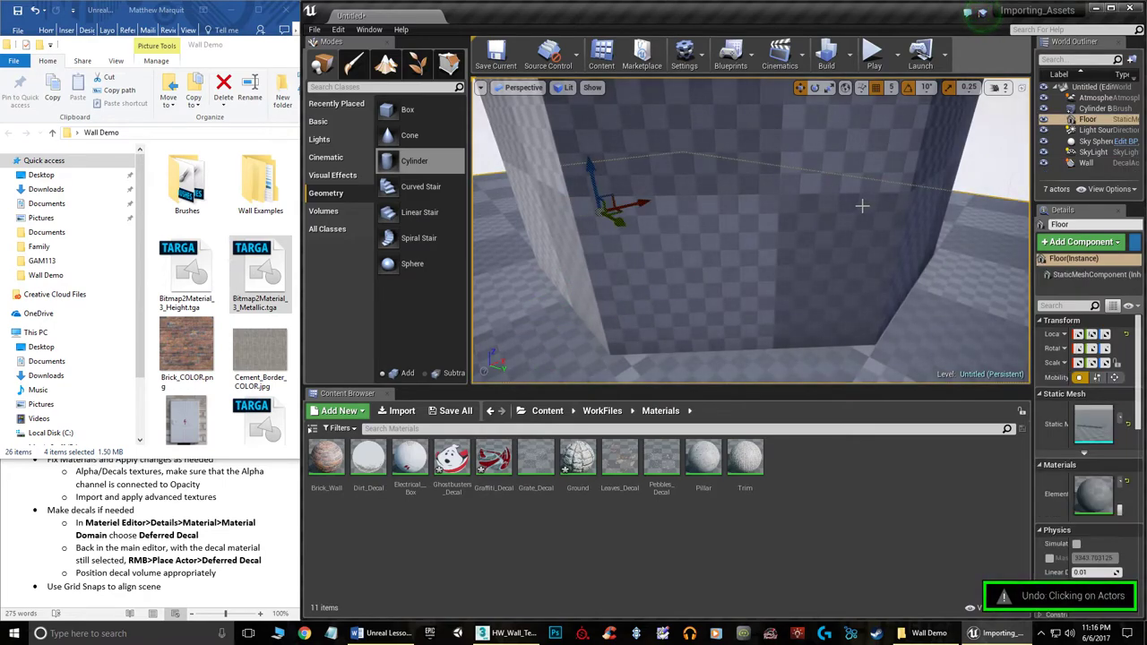
{"action": "key", "text": "ctrl+z"}
{"action": "key", "text": "ctrl+z"}
{"action": "key", "text": "ctrl+z"}
{"action": "key", "text": "ctrl+z"}
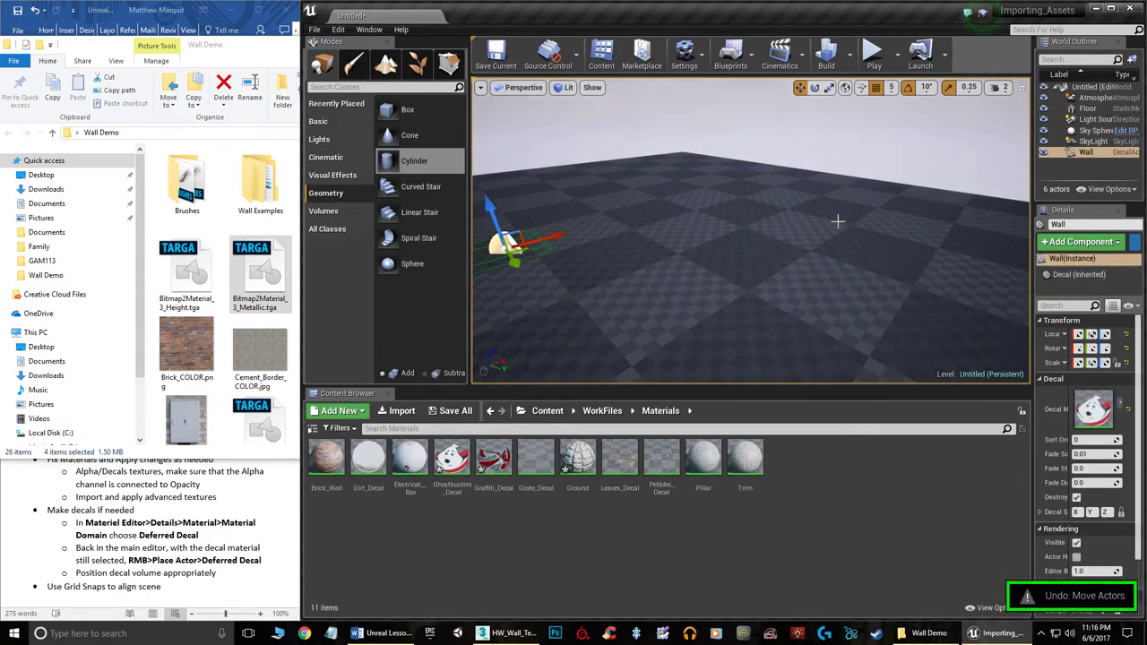
{"action": "key", "text": "ctrl+z"}
{"action": "key", "text": "ctrl+z"}
{"action": "key", "text": "ctrl+z"}
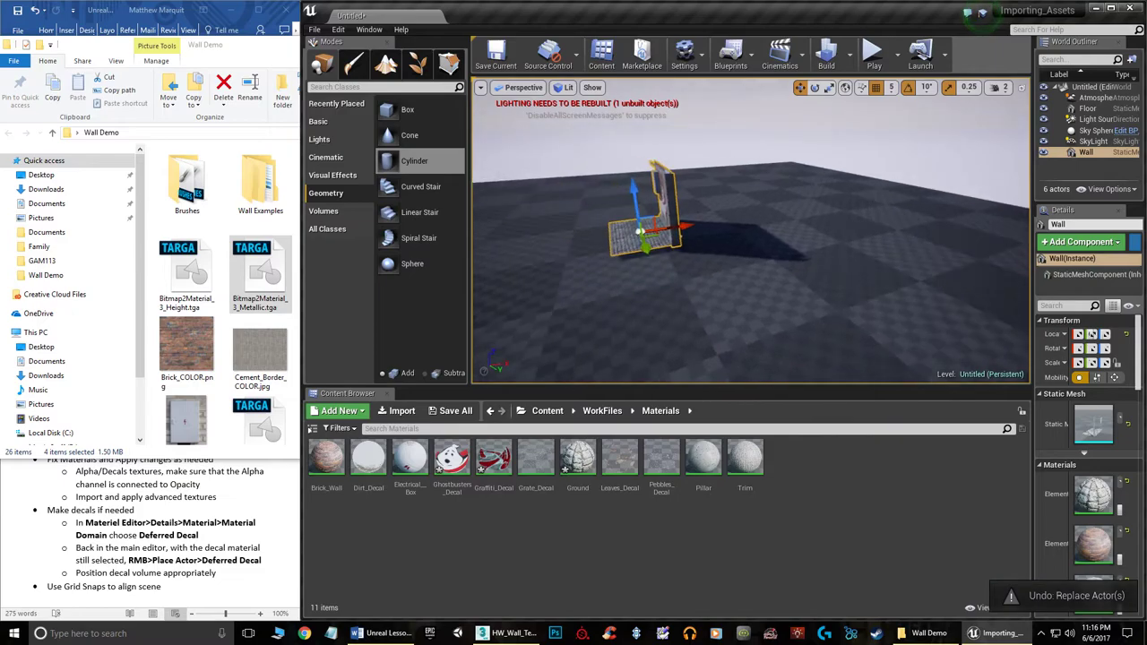
View the Wall mesh up close and bring the Word lesson notes in front of the File Explorer window
{"action": "right_click_drag", "start_coordinate": [750, 231], "coordinate": [797, 269]}
{"action": "mouse_move", "coordinate": [826, 212]}
{"action": "right_mouse_down"}
{"action": "mouse_move", "coordinate": [860, 202]}
{"action": "mouse_move", "coordinate": [826, 212]}
{"action": "right_mouse_up"}
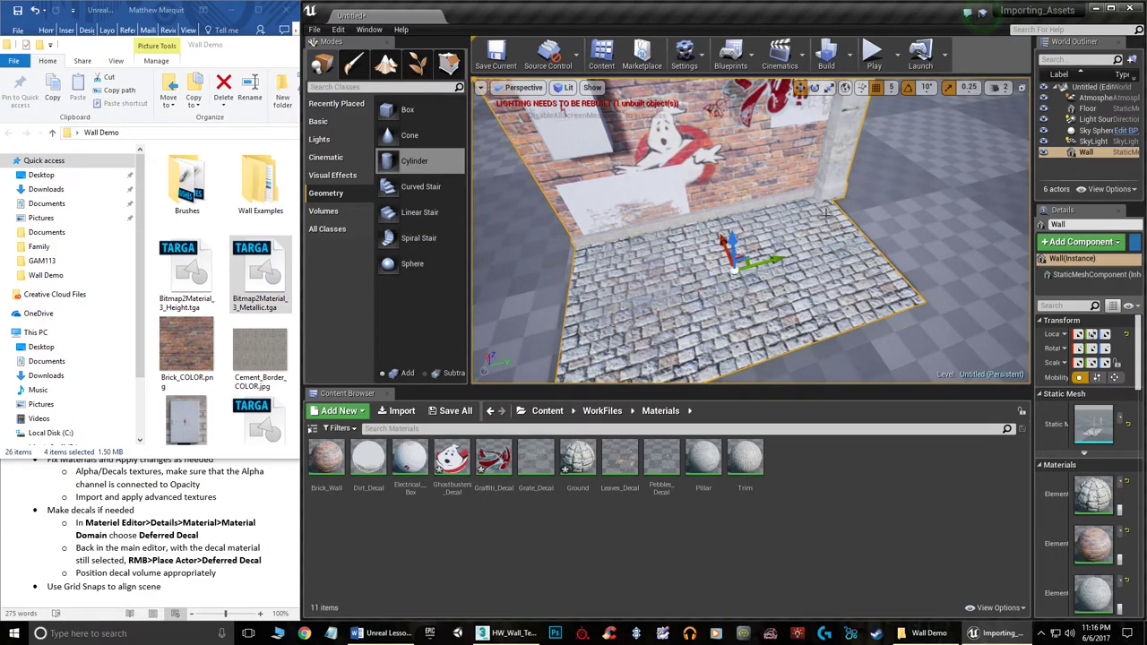
{"action": "left_click", "coordinate": [231, 9]}
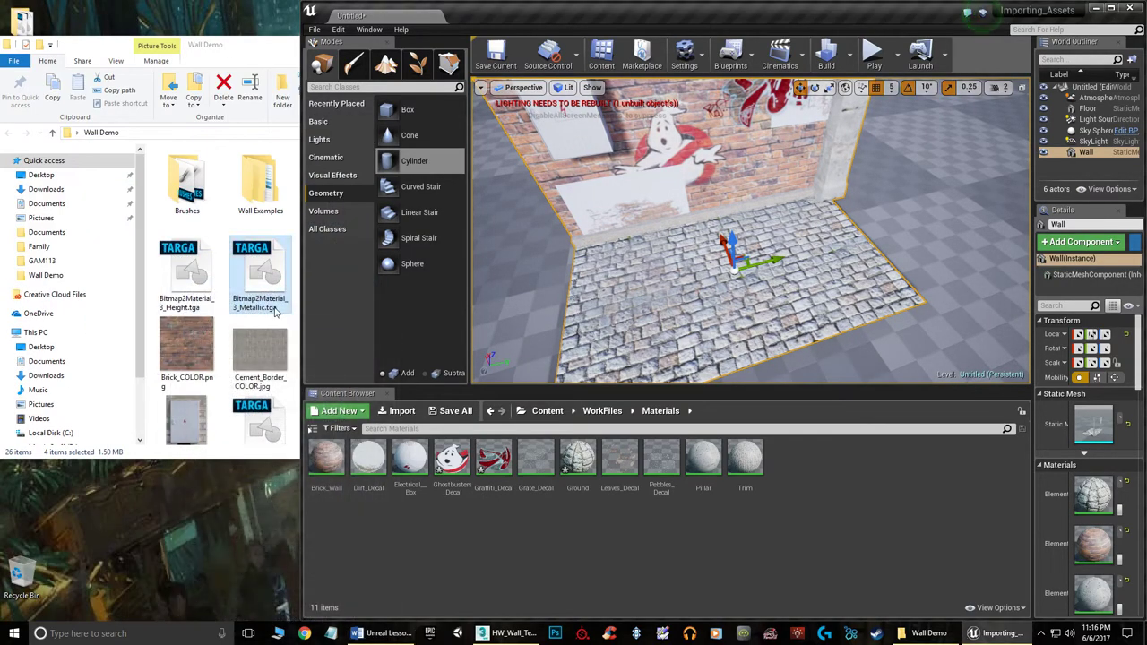
{"action": "left_click", "coordinate": [383, 633]}
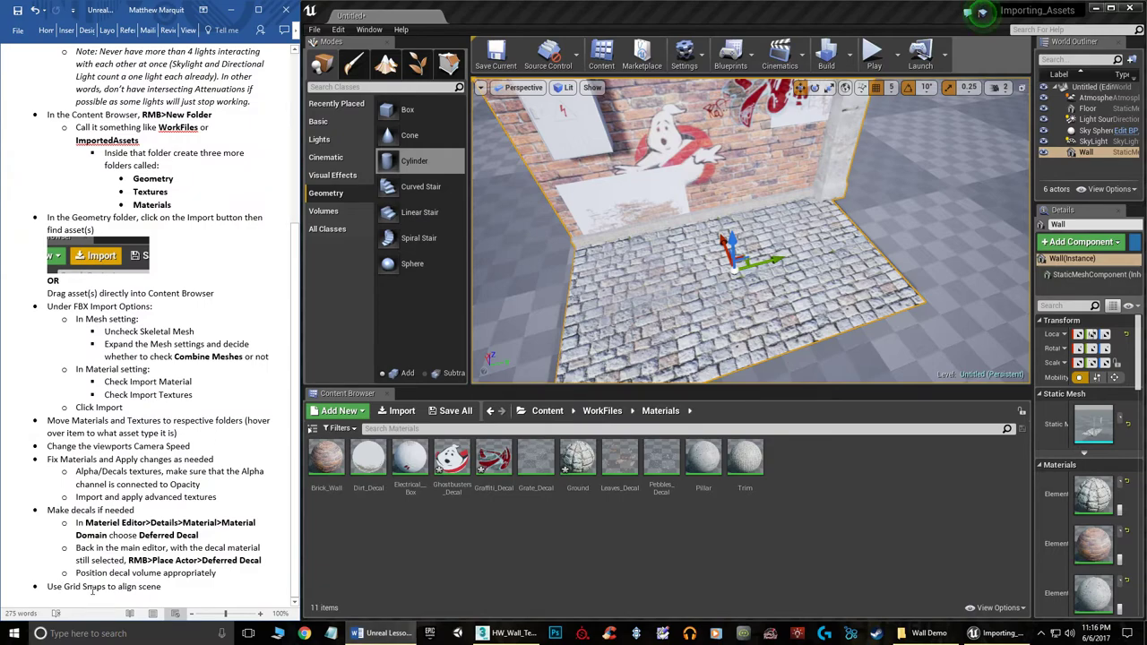
Check the grid snap sizes and, with snapping at 5, duplicate the Wall along its Y axis edge to edge with the original
{"action": "left_click", "coordinate": [772, 260]}
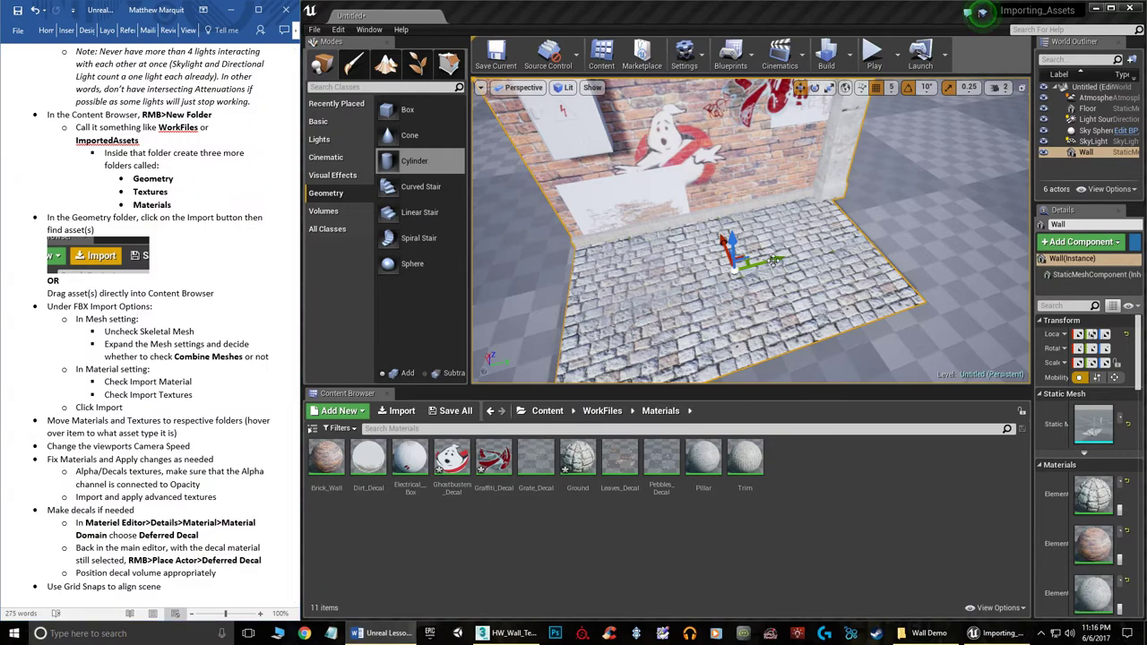
{"action": "mouse_move", "coordinate": [779, 277]}
{"action": "right_mouse_down"}
{"action": "mouse_move", "coordinate": [776, 242]}
{"action": "mouse_move", "coordinate": [802, 224]}
{"action": "mouse_move", "coordinate": [802, 240]}
{"action": "mouse_move", "coordinate": [779, 244]}
{"action": "mouse_move", "coordinate": [772, 261]}
{"action": "right_mouse_up"}
{"action": "left_click", "coordinate": [891, 87]}
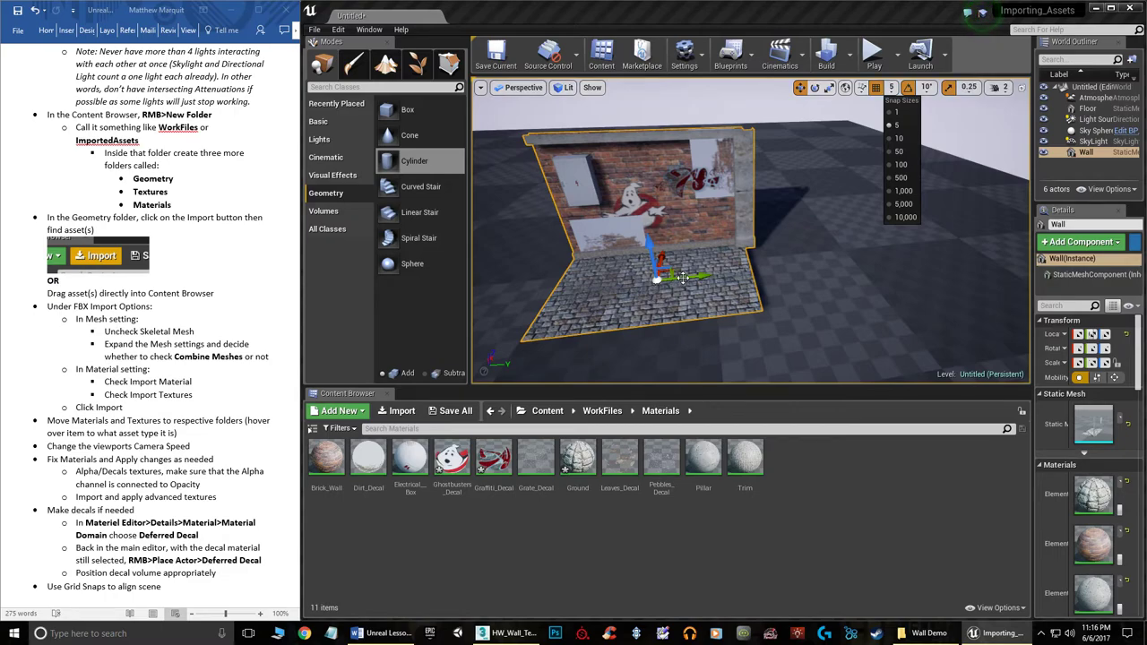
{"action": "left_click_drag", "start_coordinate": [691, 277], "coordinate": [666, 277]}
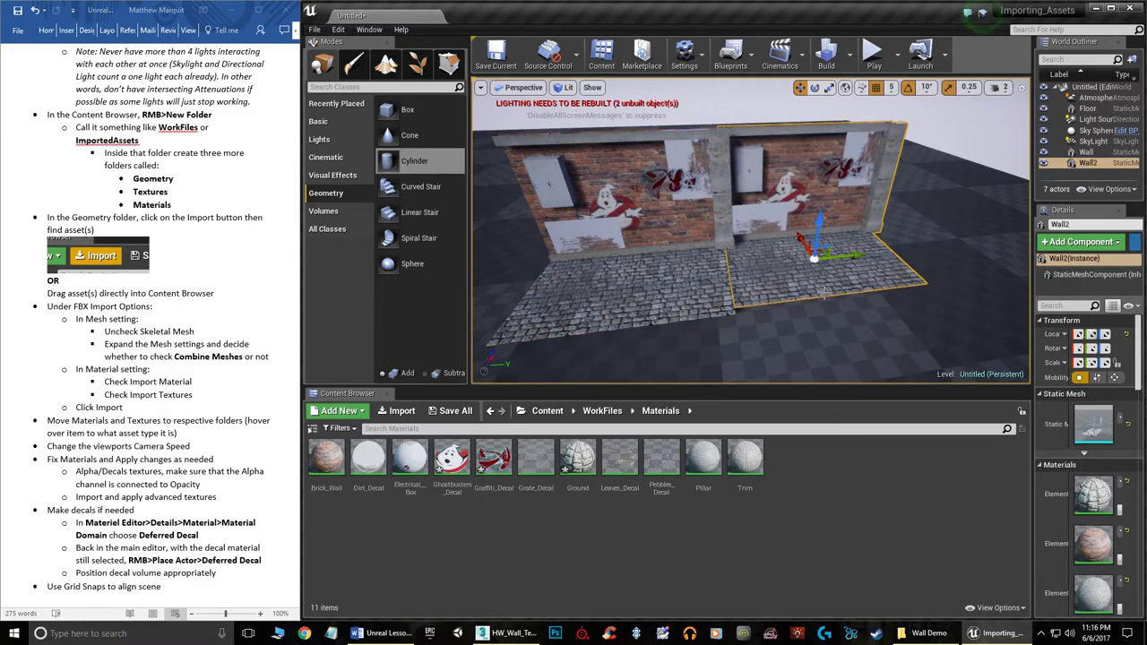
Select the Floor to clear the duplicate's outline and examine the cobblestone seam between the two wall sections up close
{"action": "scroll", "coordinate": [823, 293], "scroll_direction": "up", "scroll_amount": 5}
{"action": "right_click_drag", "start_coordinate": [823, 293], "coordinate": [742, 259]}
{"action": "scroll", "coordinate": [890, 120], "scroll_direction": "up", "scroll_amount": 2}
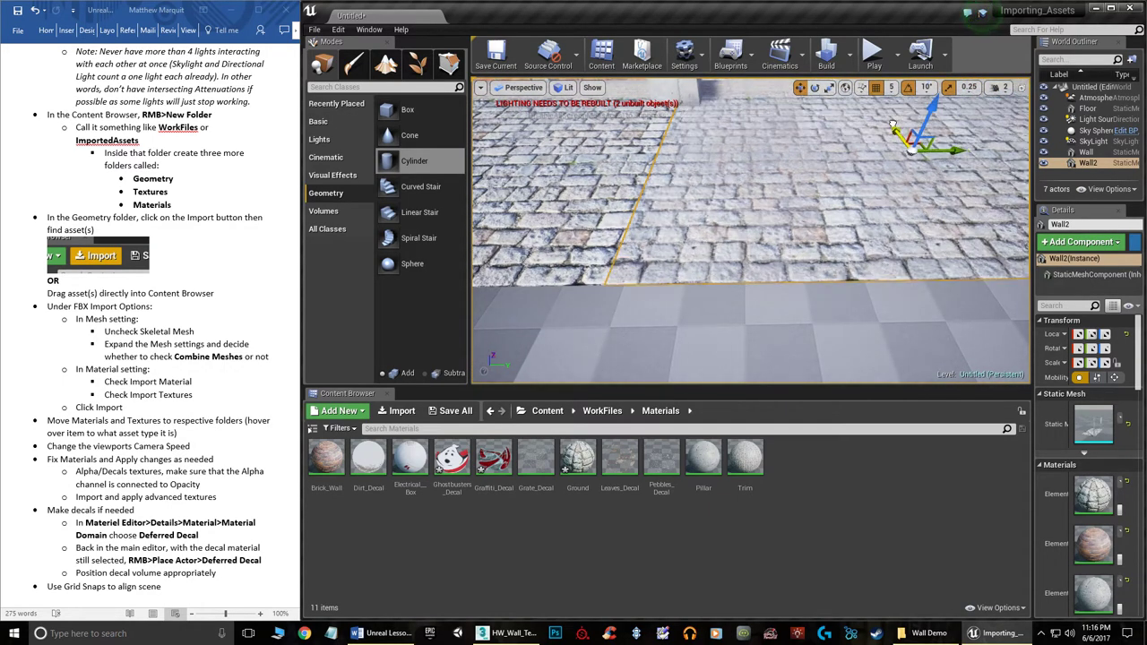
{"action": "left_click", "coordinate": [686, 336]}
{"action": "right_click_drag", "start_coordinate": [686, 336], "coordinate": [587, 357]}
{"action": "key", "text": "s"}
{"action": "key", "text": "w"}
{"action": "key", "text": "d"}
{"action": "key", "text": "a"}
{"action": "right_click_drag", "start_coordinate": [824, 341], "coordinate": [757, 267]}
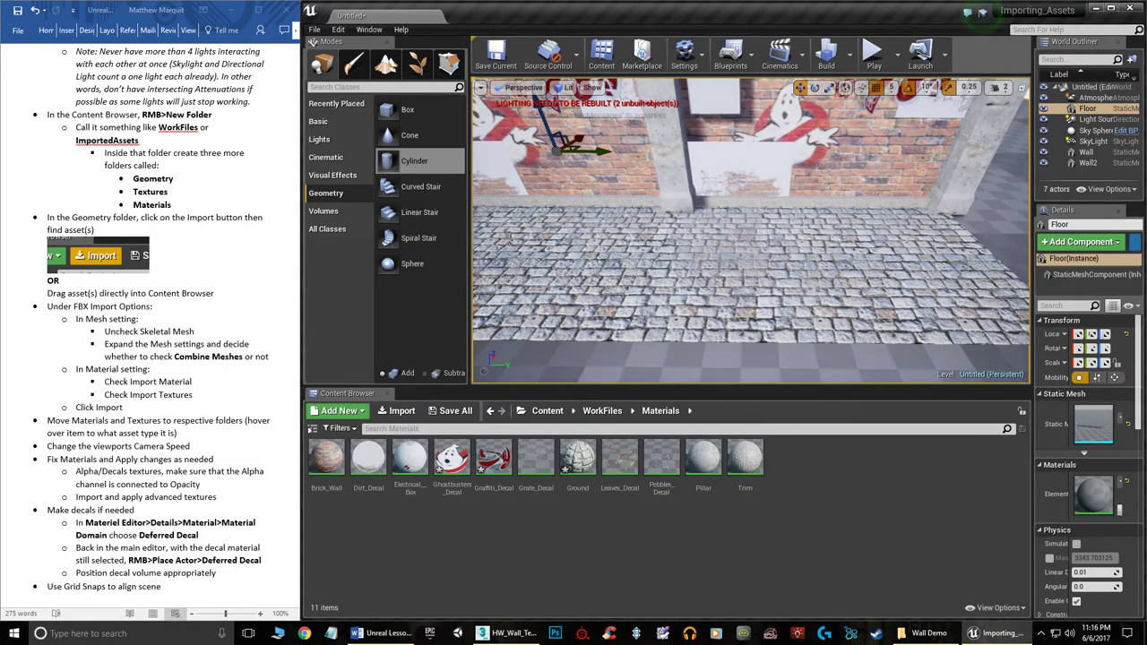
Check the available grid snap sizes and examine the joined wall sections from the side and the front
{"action": "left_click", "coordinate": [890, 87]}
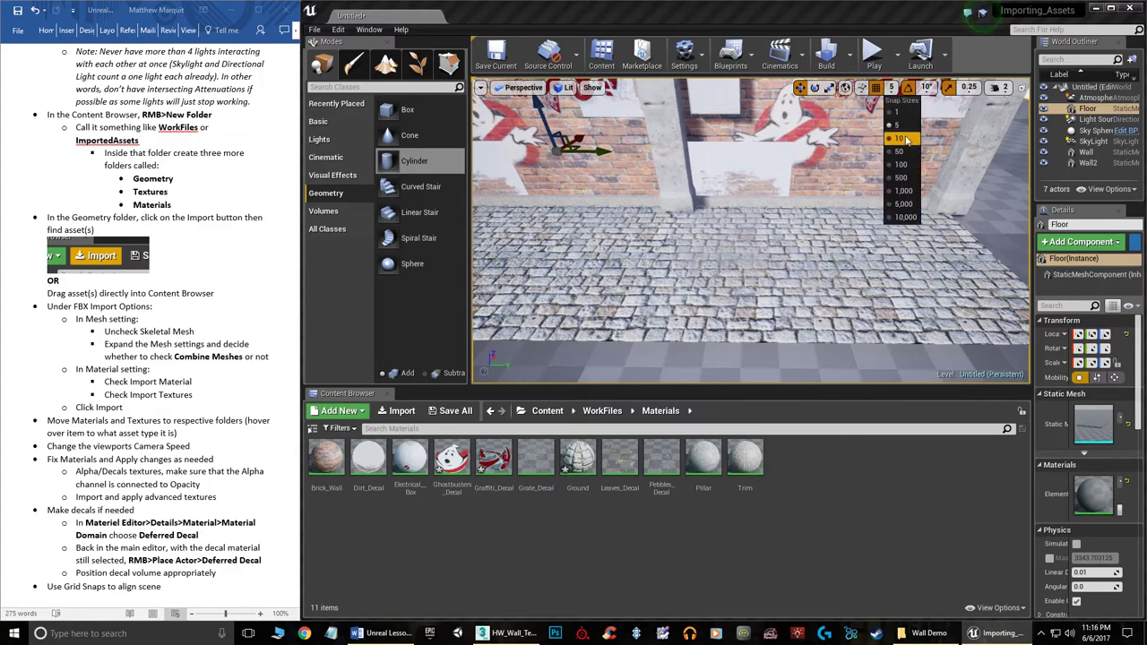
{"action": "right_click_drag", "start_coordinate": [711, 362], "coordinate": [798, 341]}
{"action": "key", "text": "s"}
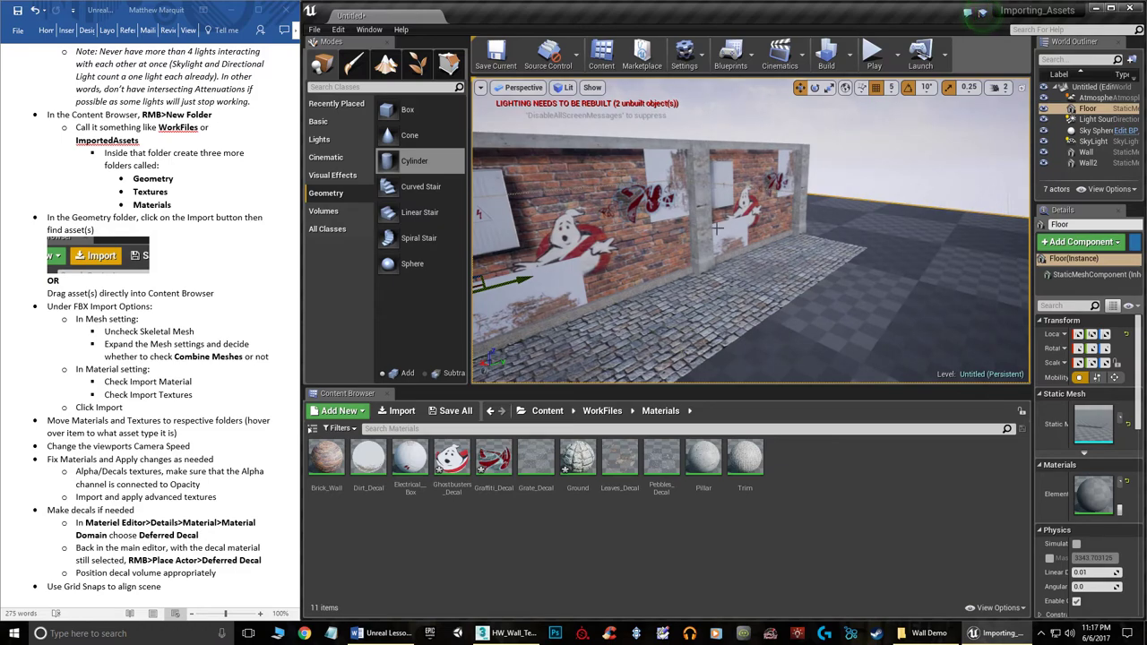
{"action": "key", "text": "d"}
{"action": "right_click_drag", "start_coordinate": [717, 228], "coordinate": [640, 235]}
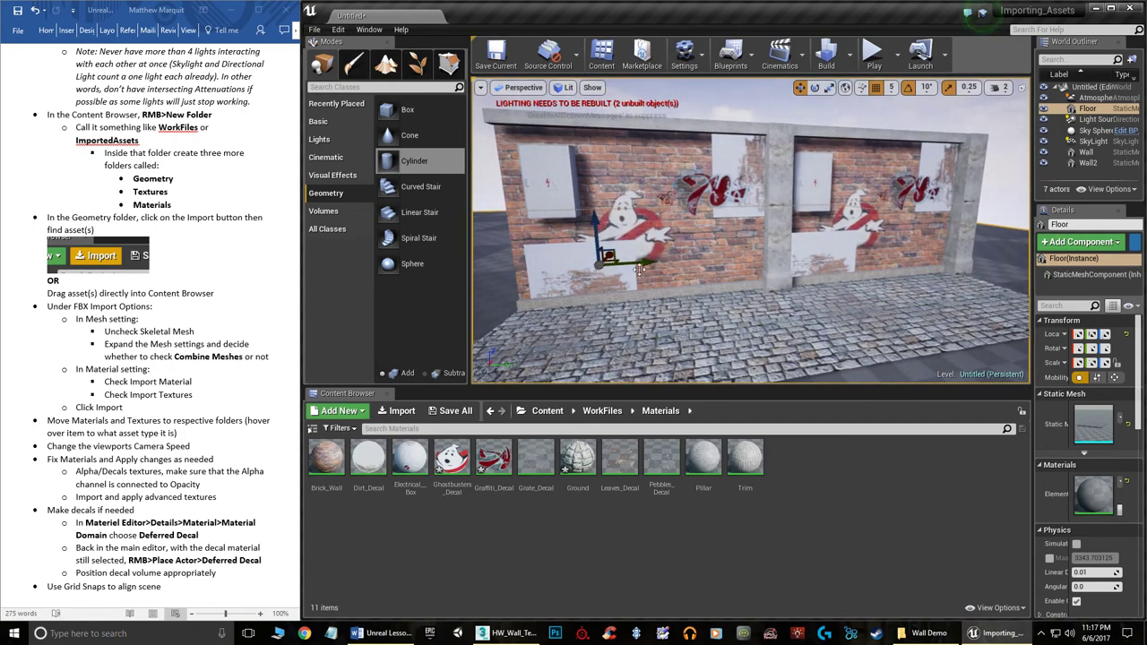
Return the Word lesson notes to their beginning and inspect the Ghostbusters artwork on the brick wall up close
{"action": "scroll", "coordinate": [169, 528], "scroll_direction": "up", "scroll_amount": 5}
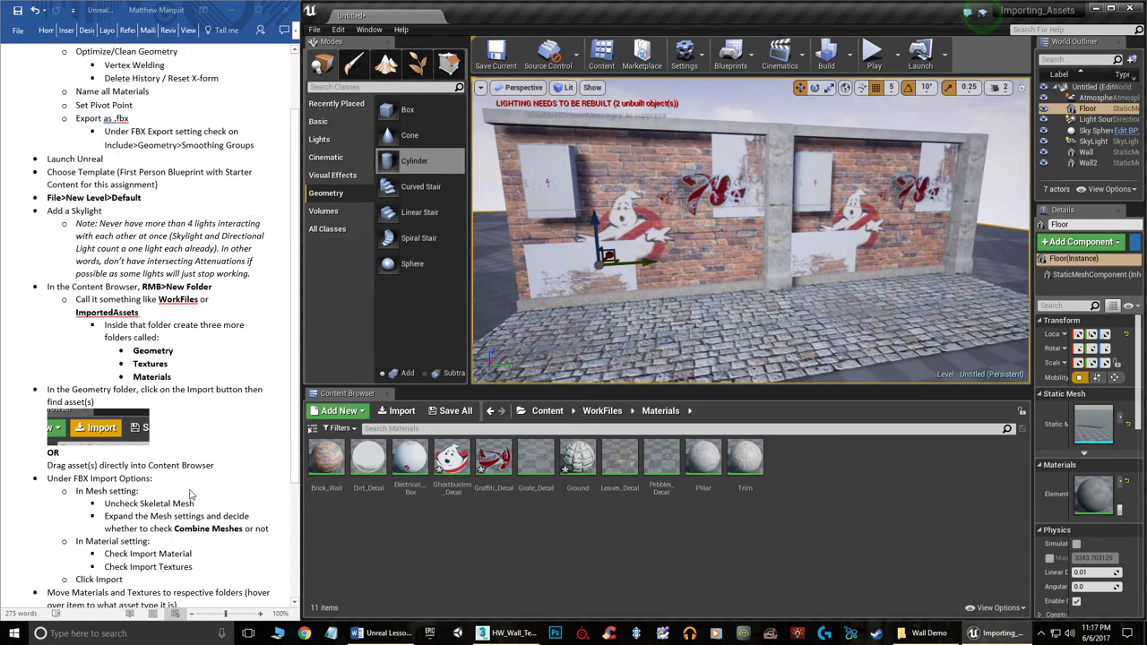
{"action": "key", "text": "w"}
{"action": "right_click_drag", "start_coordinate": [629, 253], "coordinate": [726, 236]}
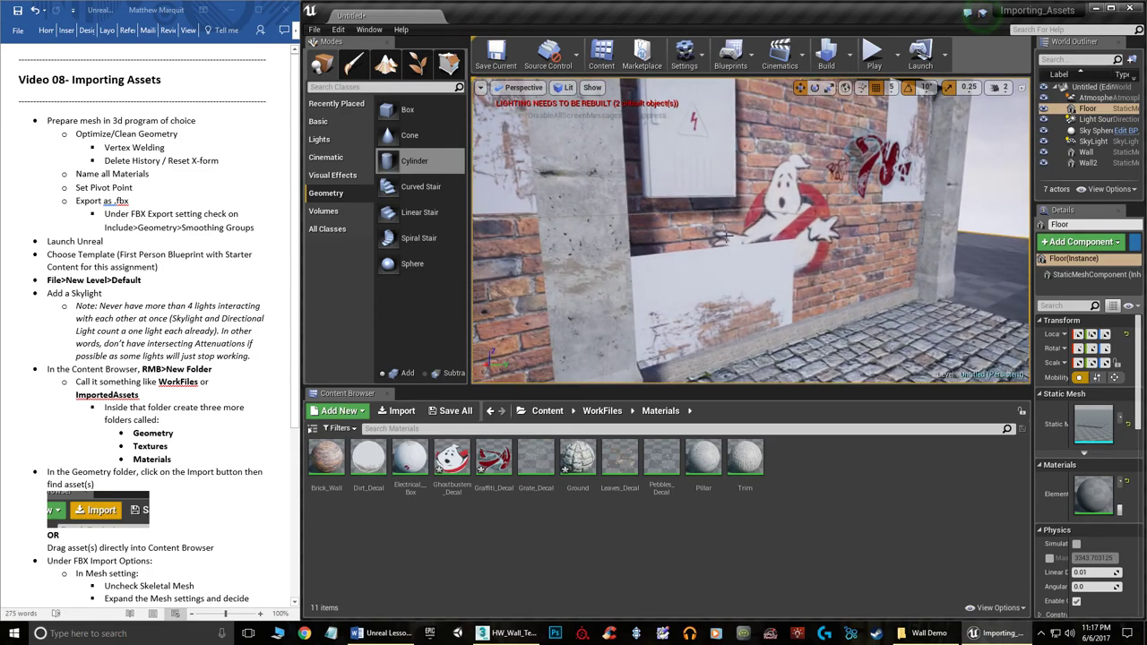